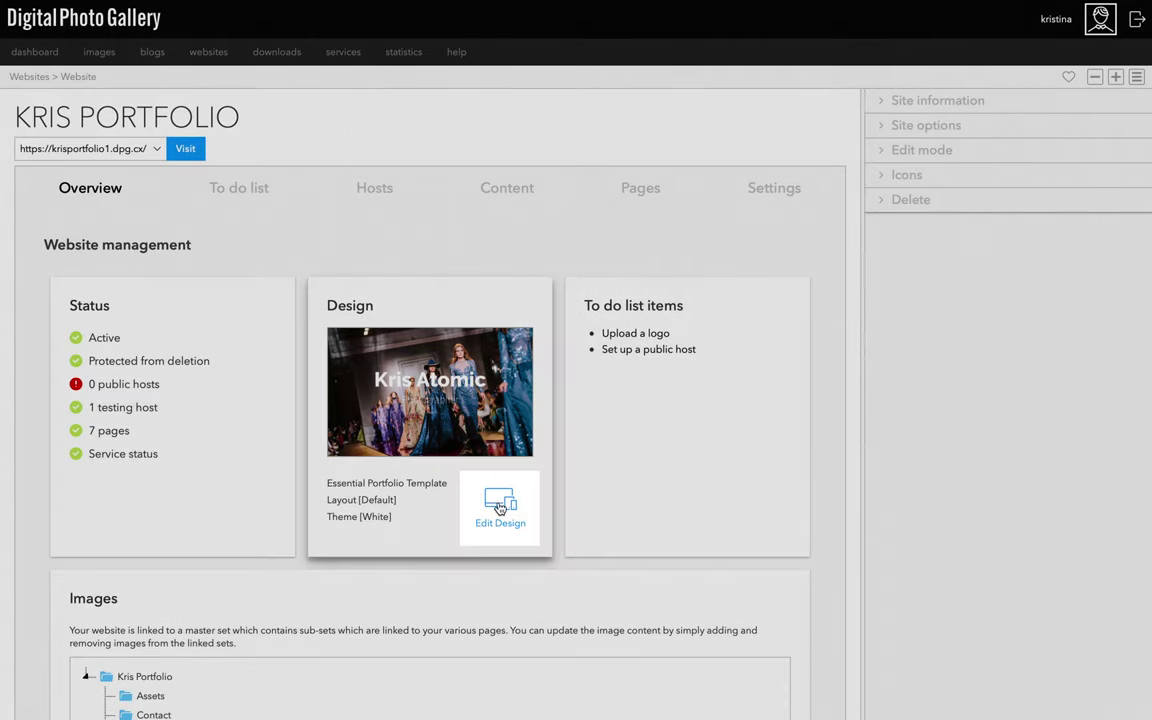
Step: Open the website's design editor and browse the available style themes
{"action": "left_click", "coordinate": [499, 508]}
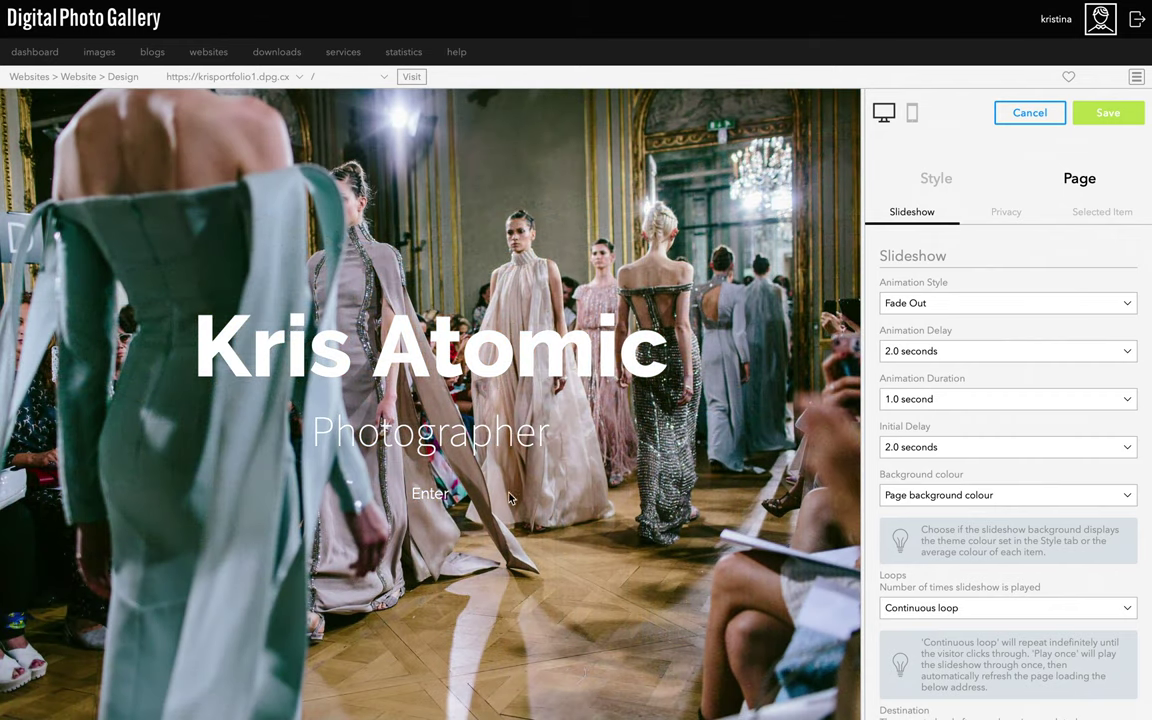
{"action": "left_click", "coordinate": [936, 179]}
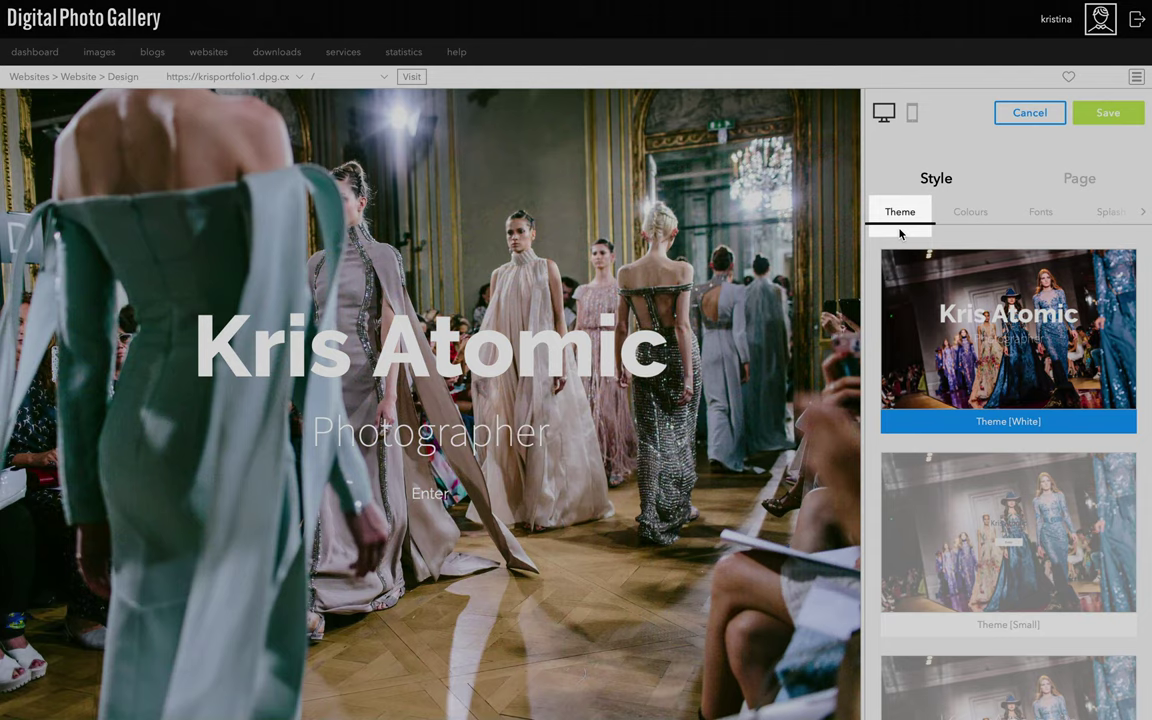
{"action": "scroll", "coordinate": [899, 233], "scroll_direction": "down", "scroll_amount": 4}
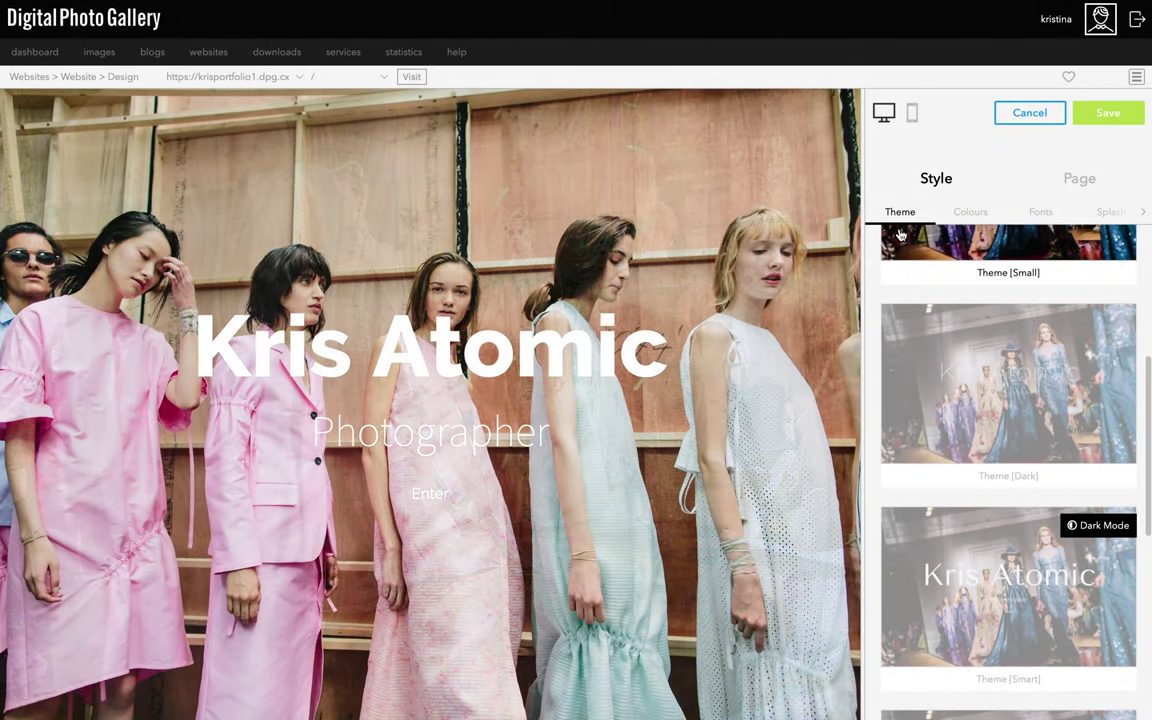
{"action": "scroll", "coordinate": [899, 233], "scroll_direction": "down", "scroll_amount": 5}
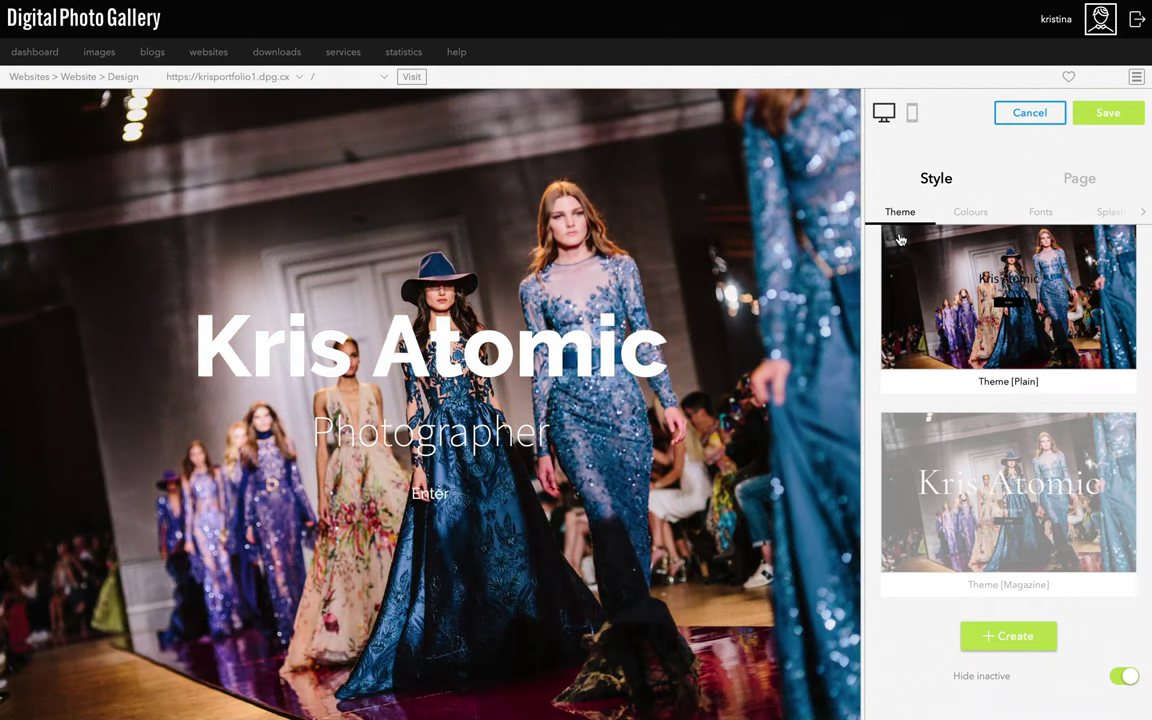
{"action": "scroll", "coordinate": [930, 300], "scroll_direction": "up", "scroll_amount": 5}
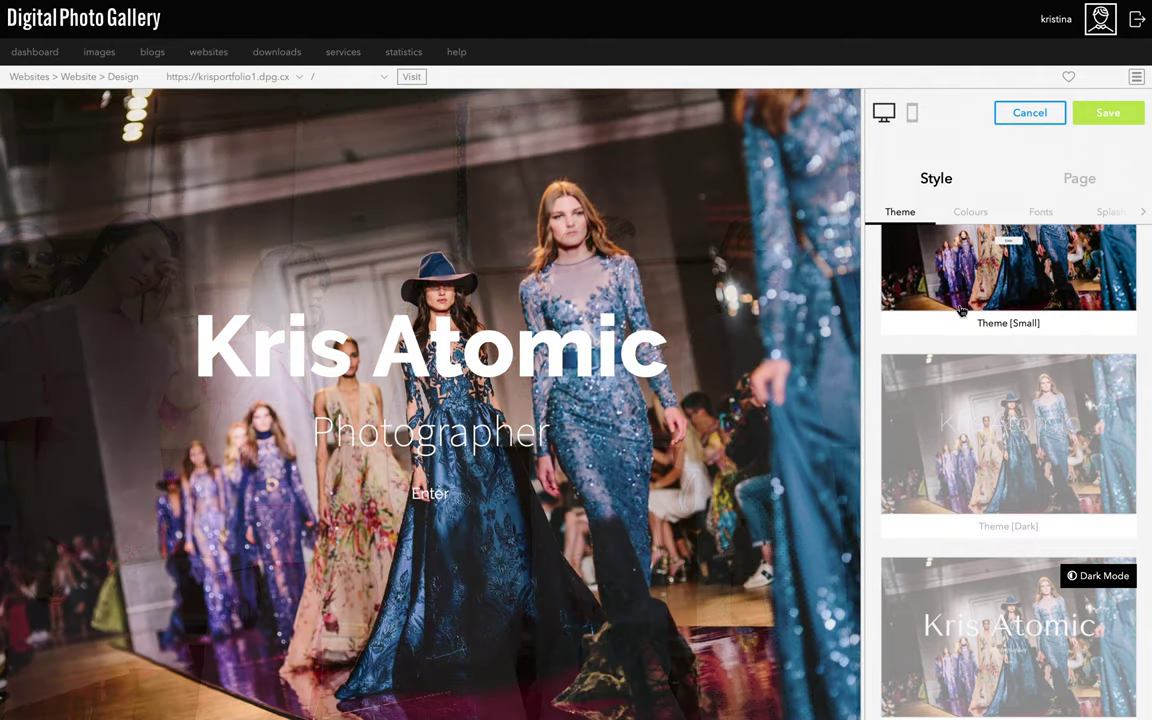
Step: Preview the Small, Dark and Plain themes on the splash page
{"action": "left_click", "coordinate": [960, 312]}
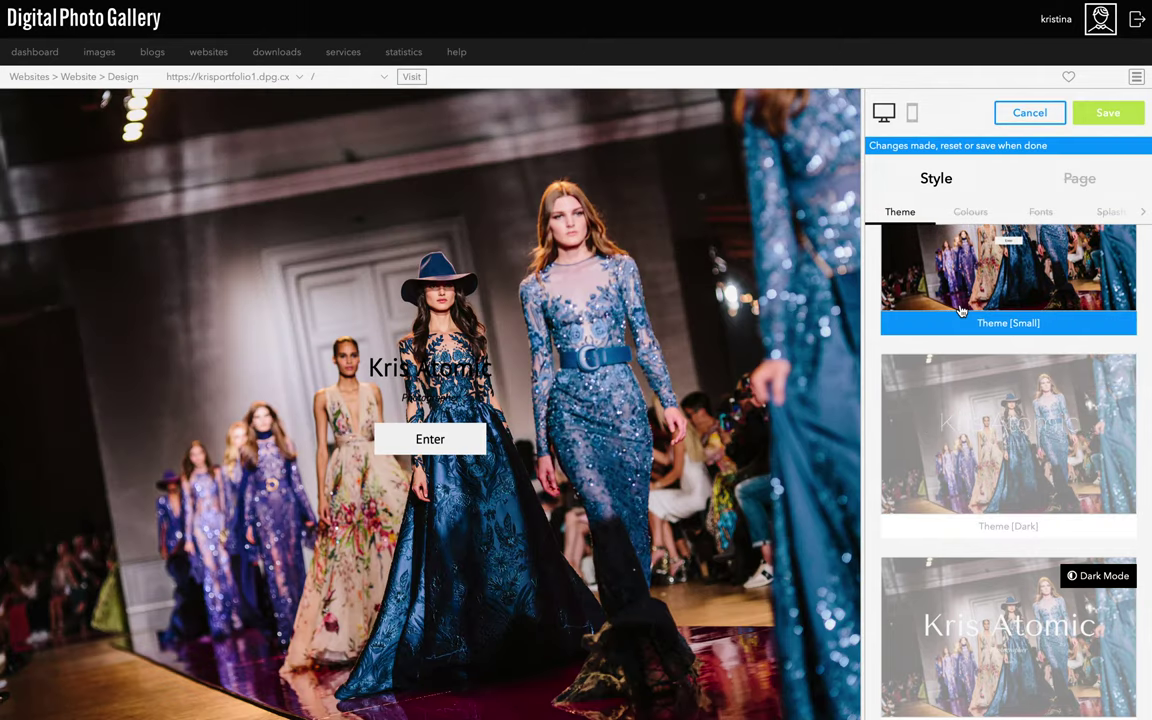
{"action": "left_click", "coordinate": [947, 428]}
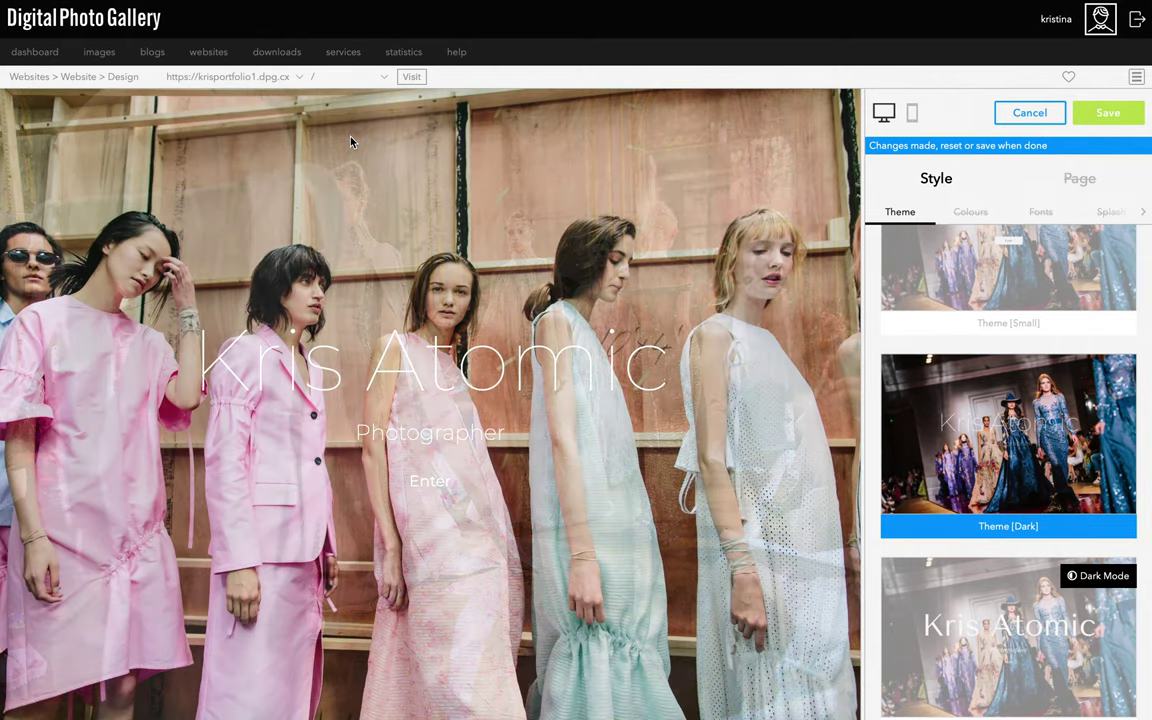
{"action": "scroll", "coordinate": [990, 377], "scroll_direction": "down", "scroll_amount": 10}
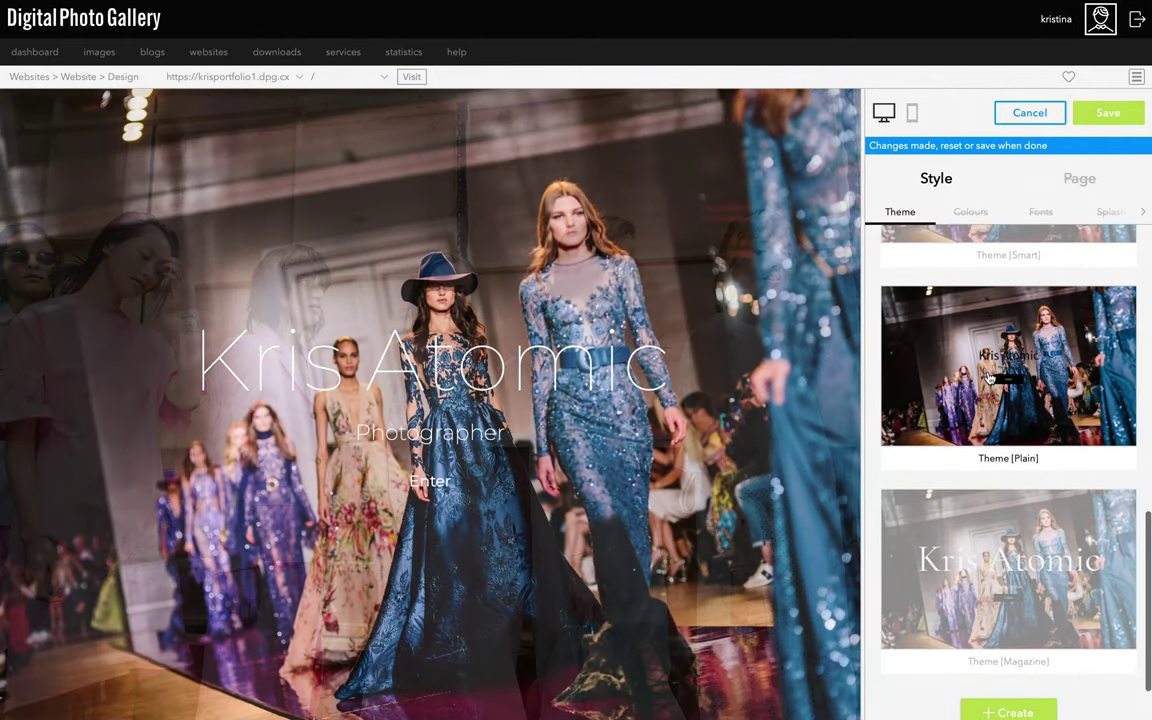
{"action": "left_click", "coordinate": [990, 377]}
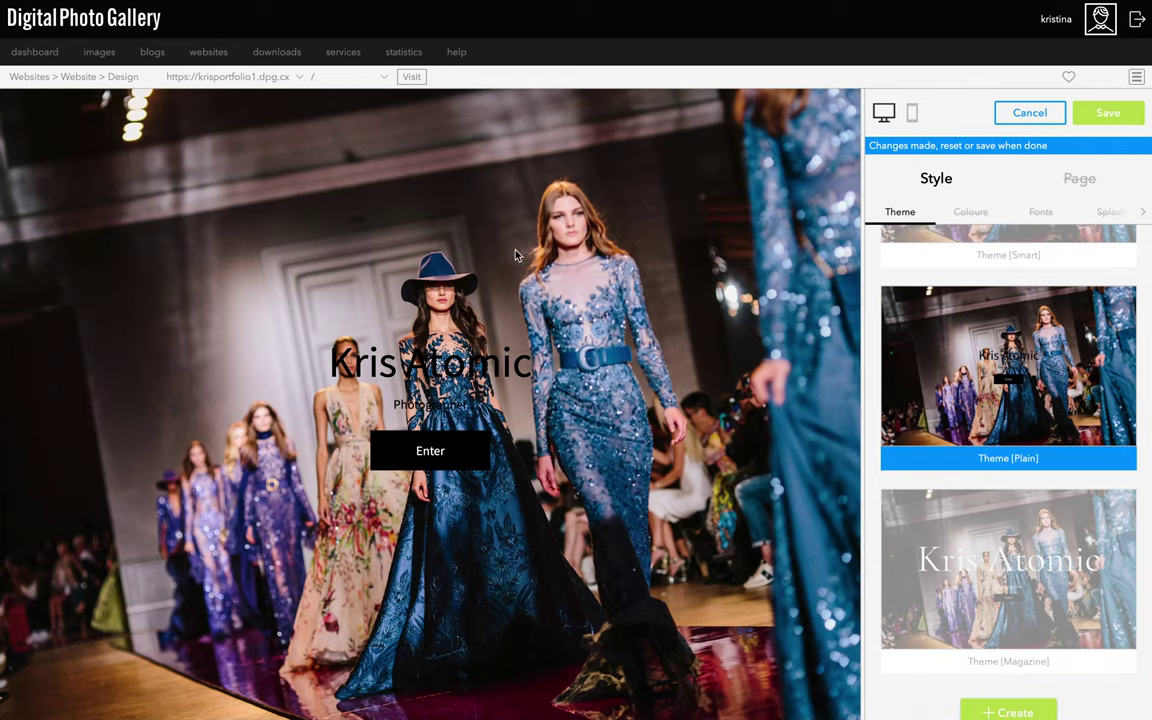
Step: View the Plain theme on the /portfolio/ page and the /gallery/ page
{"action": "left_click", "coordinate": [363, 77]}
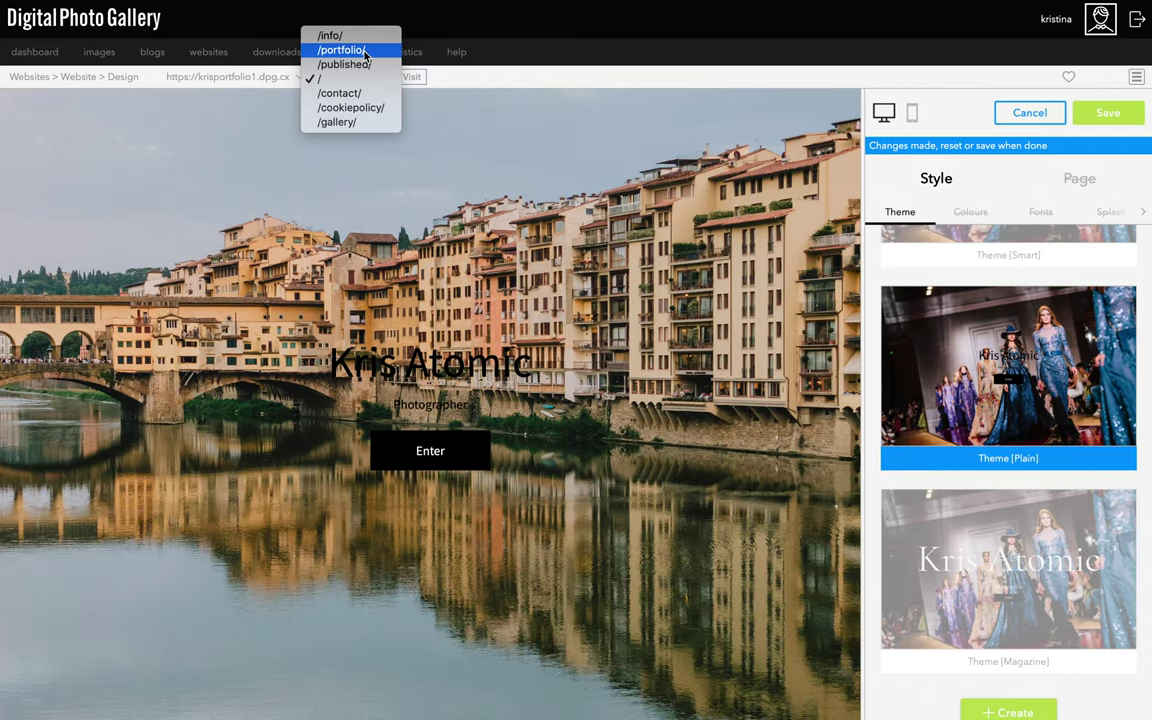
{"action": "left_click", "coordinate": [364, 51]}
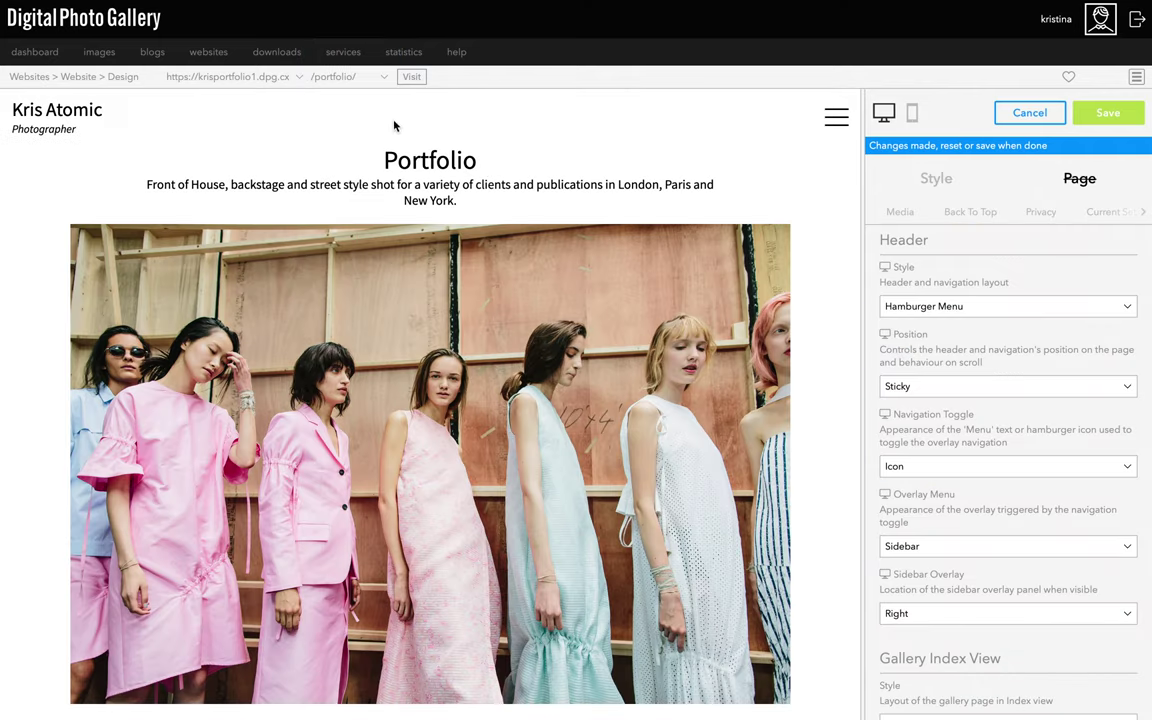
{"action": "left_click", "coordinate": [352, 77]}
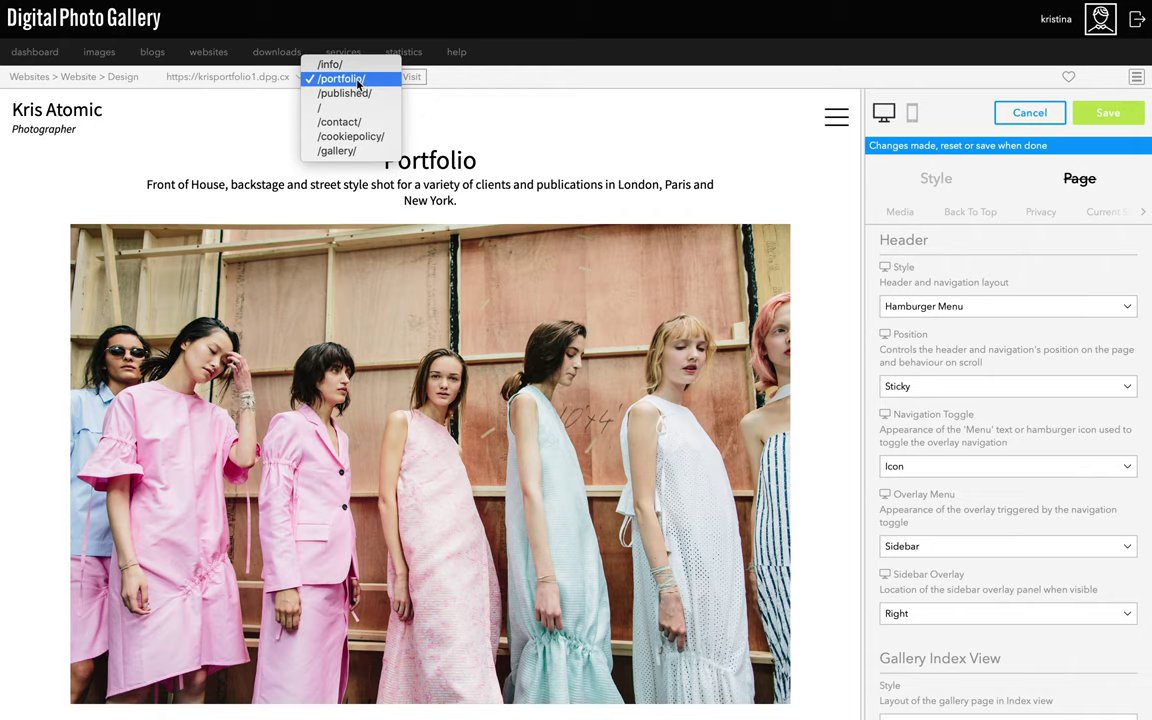
{"action": "left_click", "coordinate": [352, 151]}
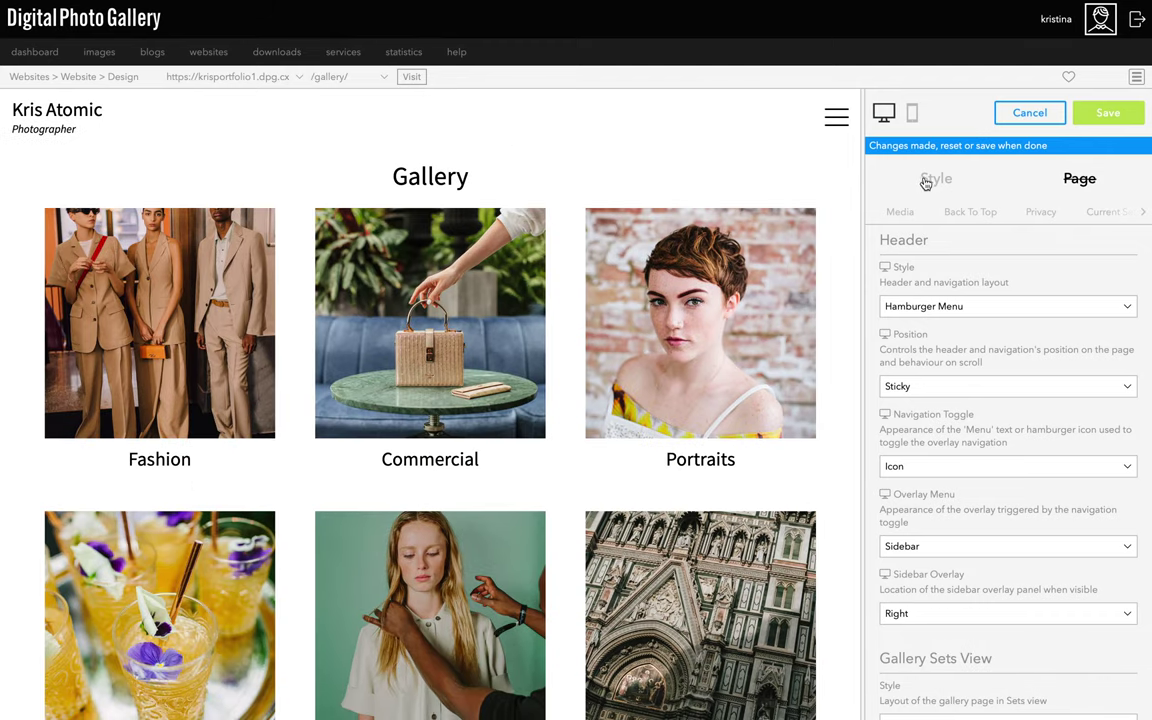
Step: Apply the Magazine theme to the website and save the design
{"action": "left_click", "coordinate": [928, 180]}
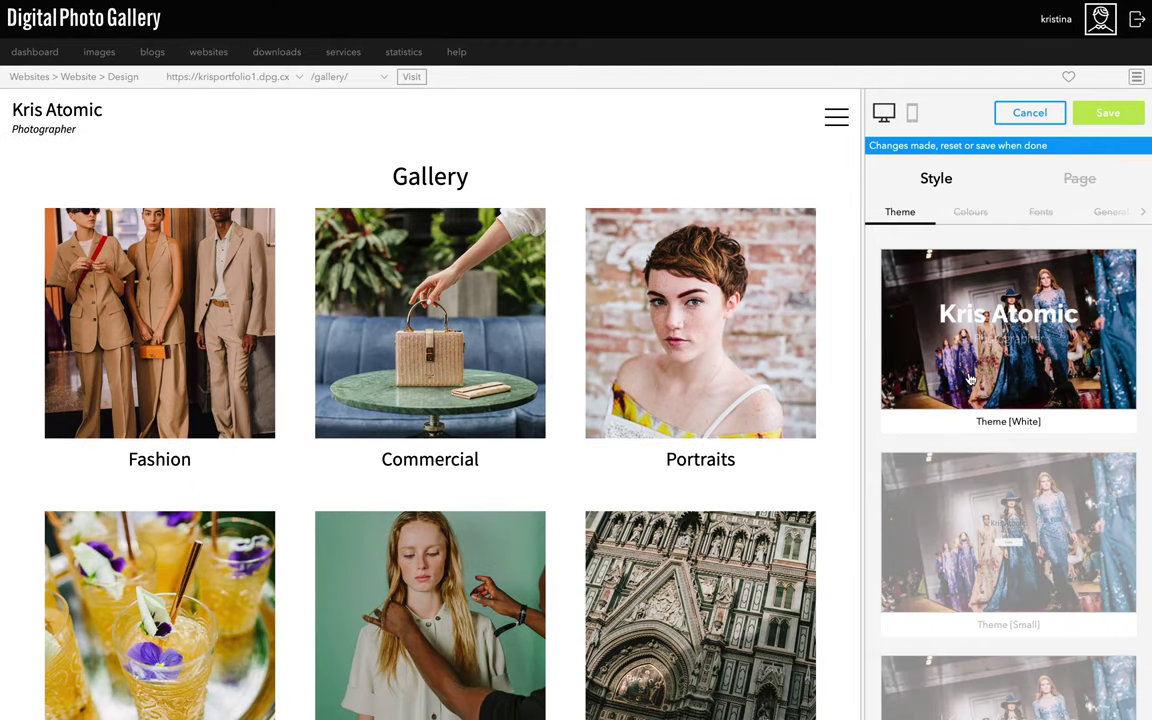
{"action": "scroll", "coordinate": [970, 379], "scroll_direction": "down", "scroll_amount": 4}
{"action": "scroll", "coordinate": [970, 379], "scroll_direction": "down", "scroll_amount": 4}
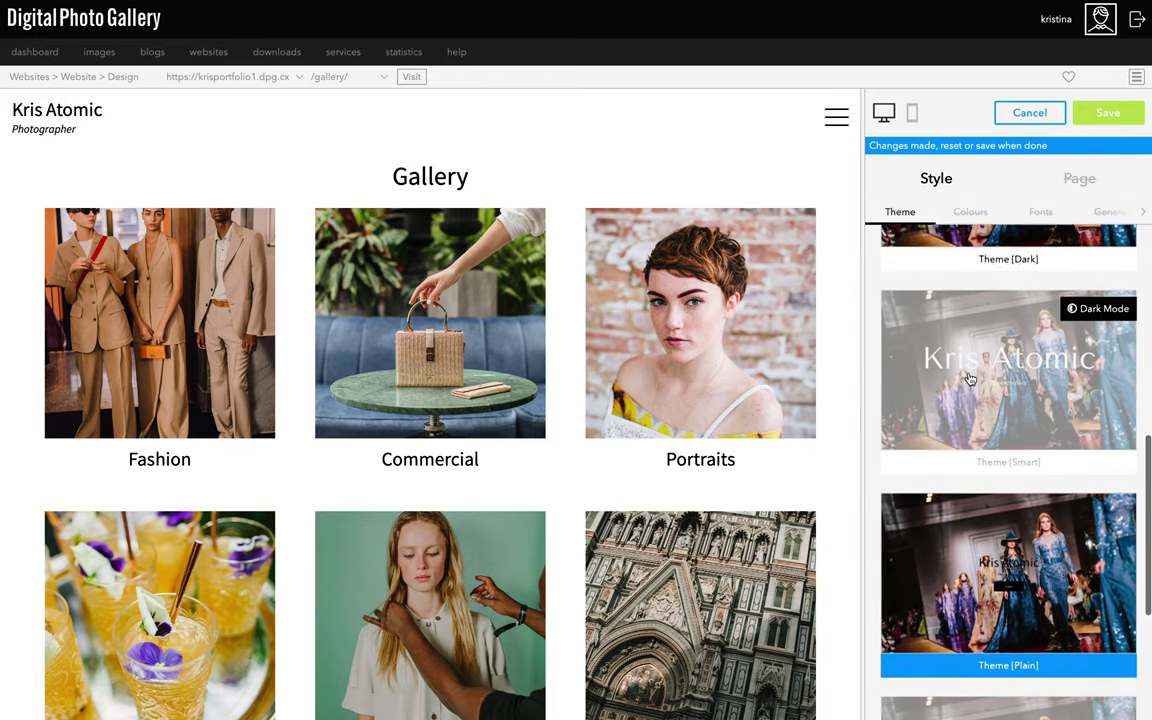
{"action": "left_click", "coordinate": [986, 528]}
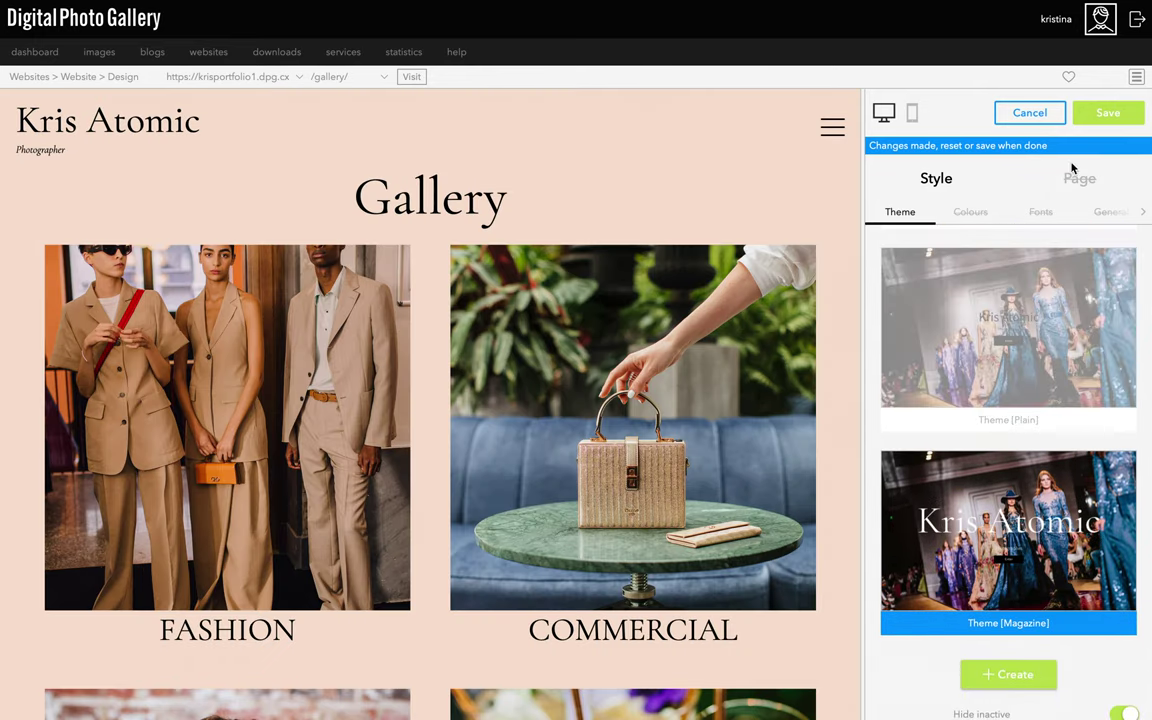
{"action": "left_click", "coordinate": [1096, 120]}
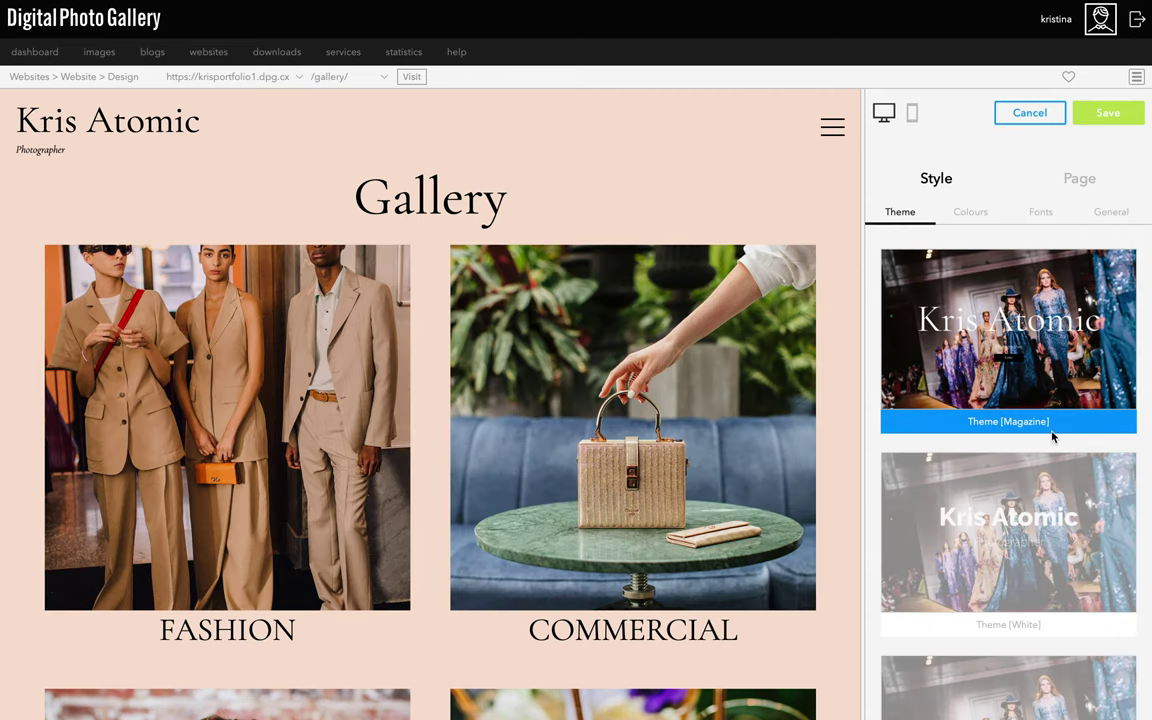
Step: Create a new theme from the current settings, named with the photographer's first name followed by "Custom"
{"action": "scroll", "coordinate": [1045, 535], "scroll_direction": "down", "scroll_amount": 5}
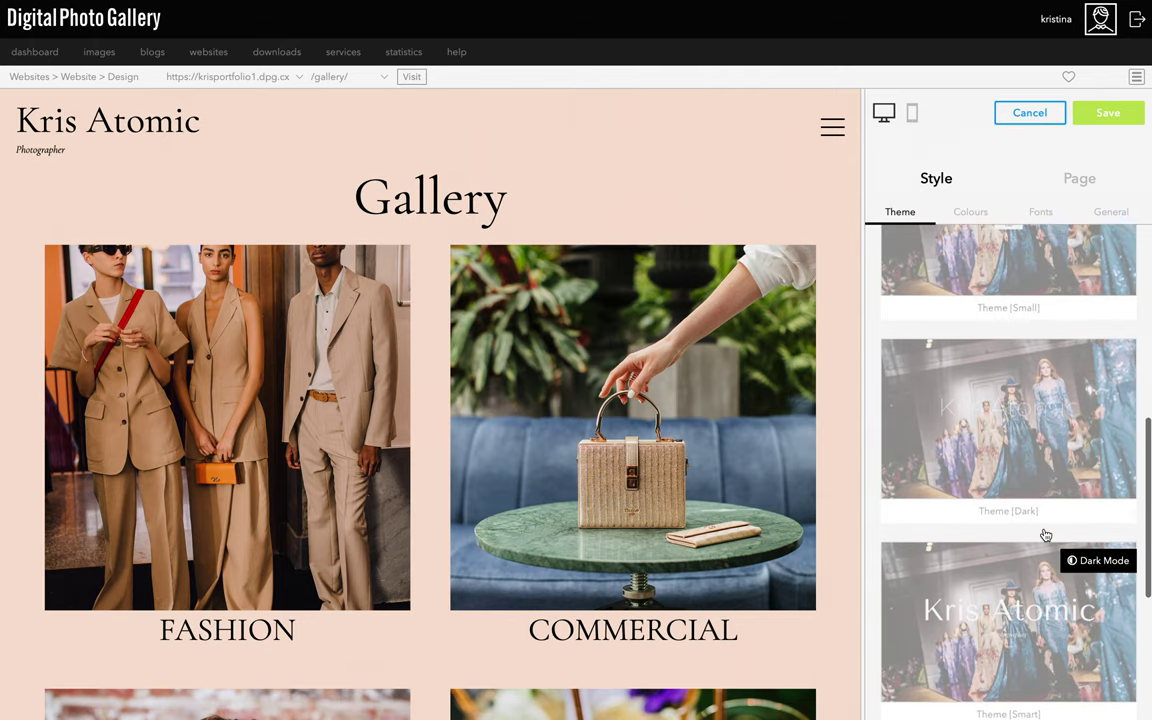
{"action": "scroll", "coordinate": [1045, 535], "scroll_direction": "down", "scroll_amount": 3}
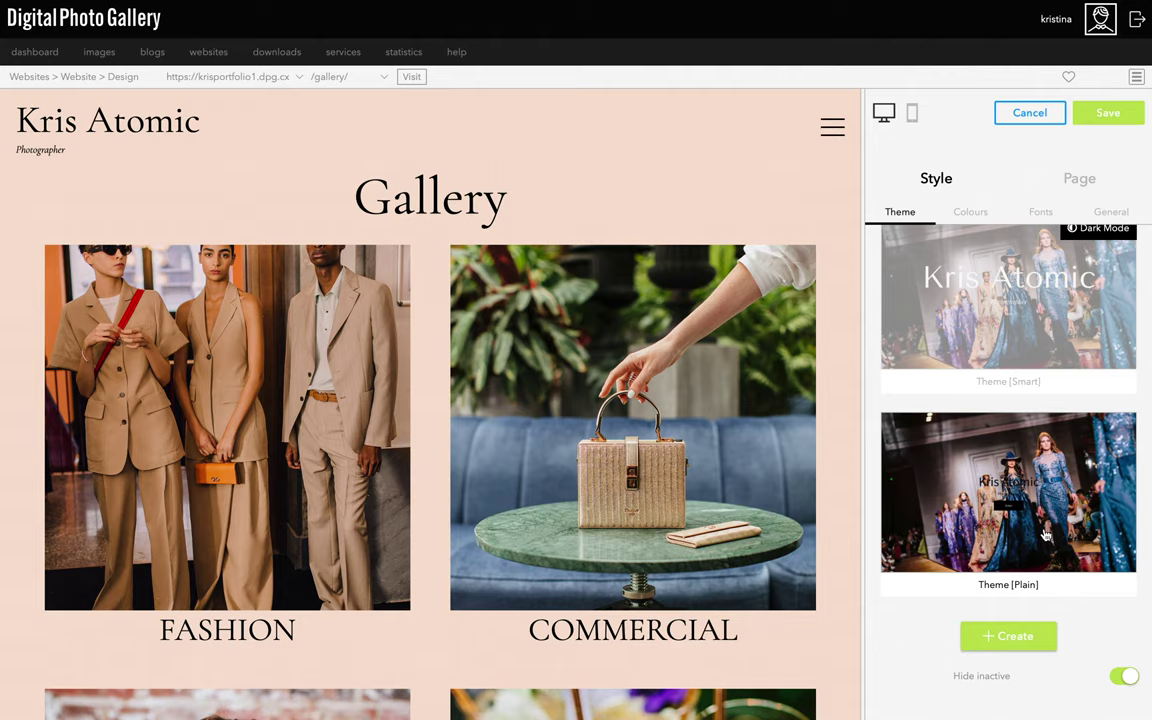
{"action": "left_click", "coordinate": [1007, 640]}
{"action": "type", "text": "Kri"}
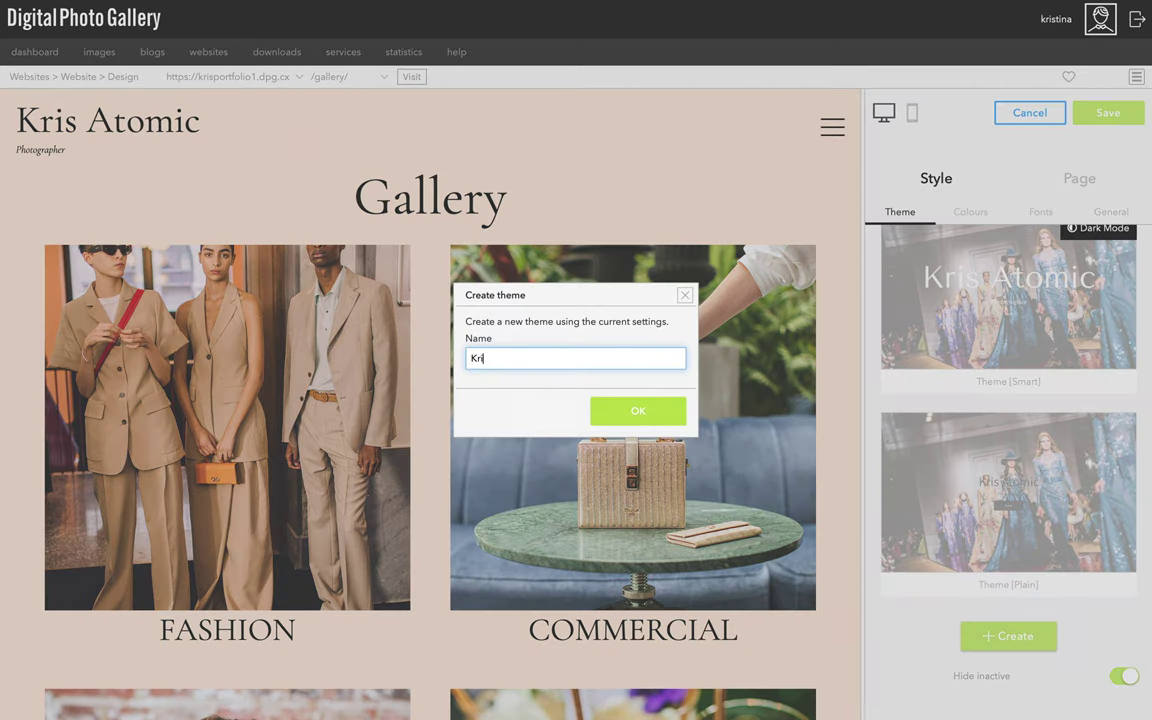
{"action": "type", "text": "s Custom"}
{"action": "key", "text": "BackSpace"}
{"action": "left_click", "coordinate": [638, 411]}
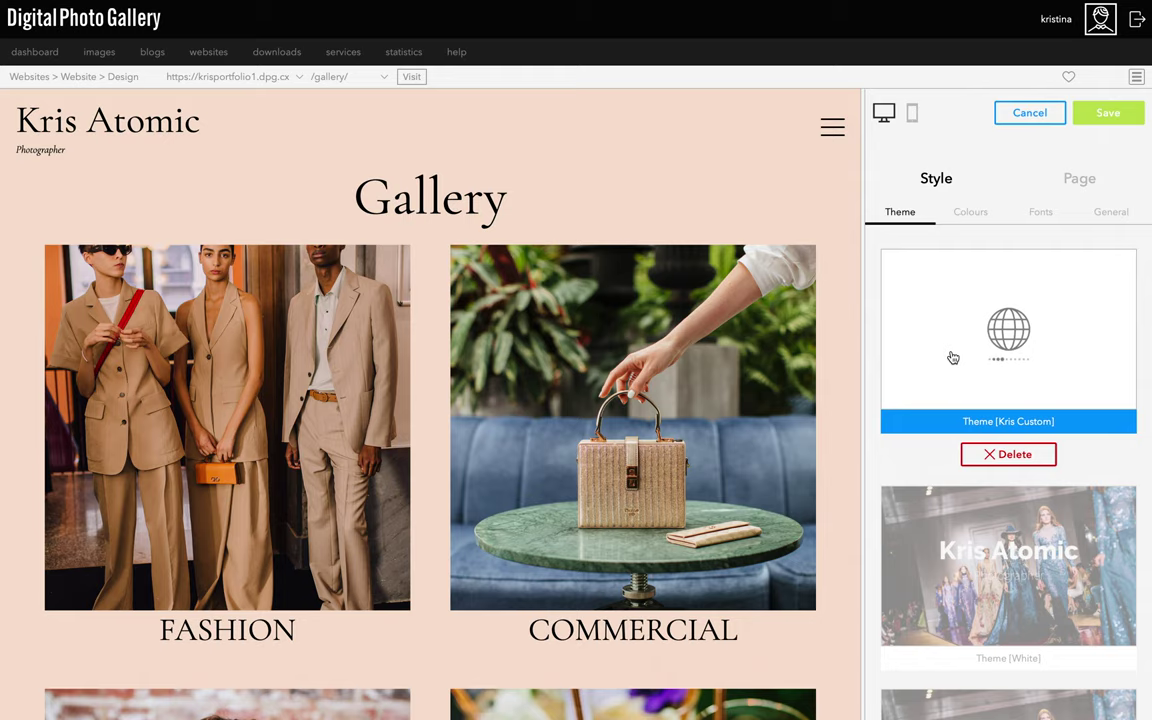
Step: Inspect the custom theme's colour palette and fonts, including the colour picker of the pale peach swatch
{"action": "scroll", "coordinate": [953, 357], "scroll_direction": "down", "scroll_amount": 10}
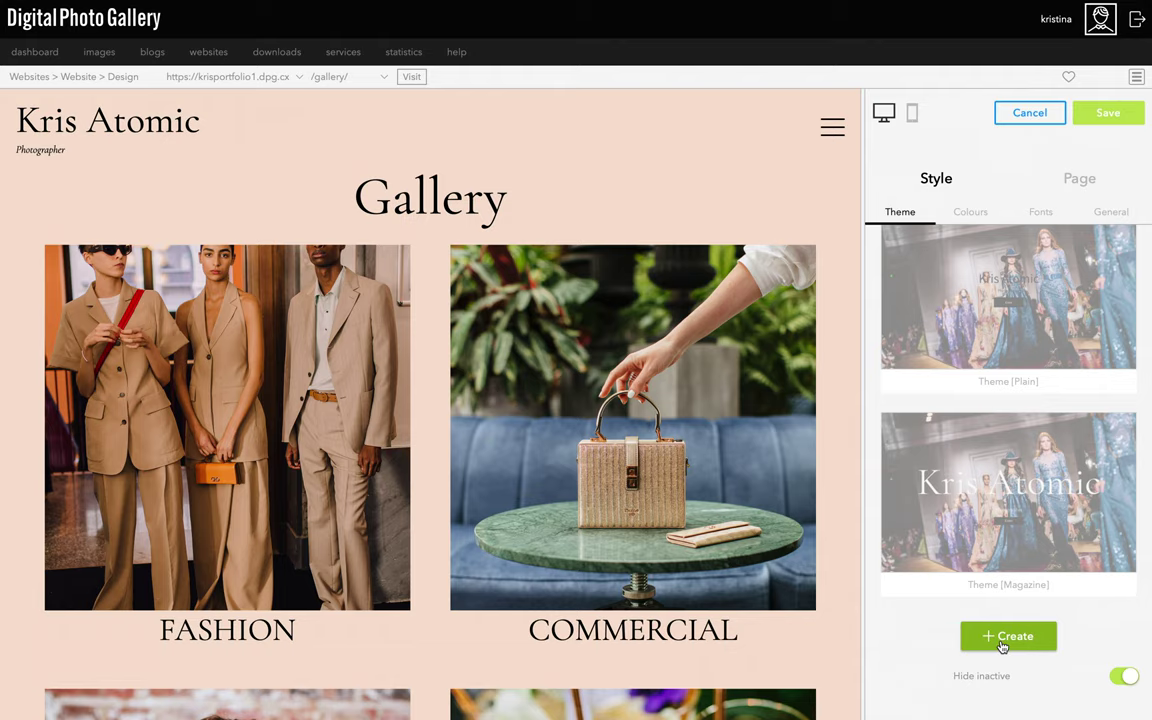
{"action": "left_click", "coordinate": [971, 211]}
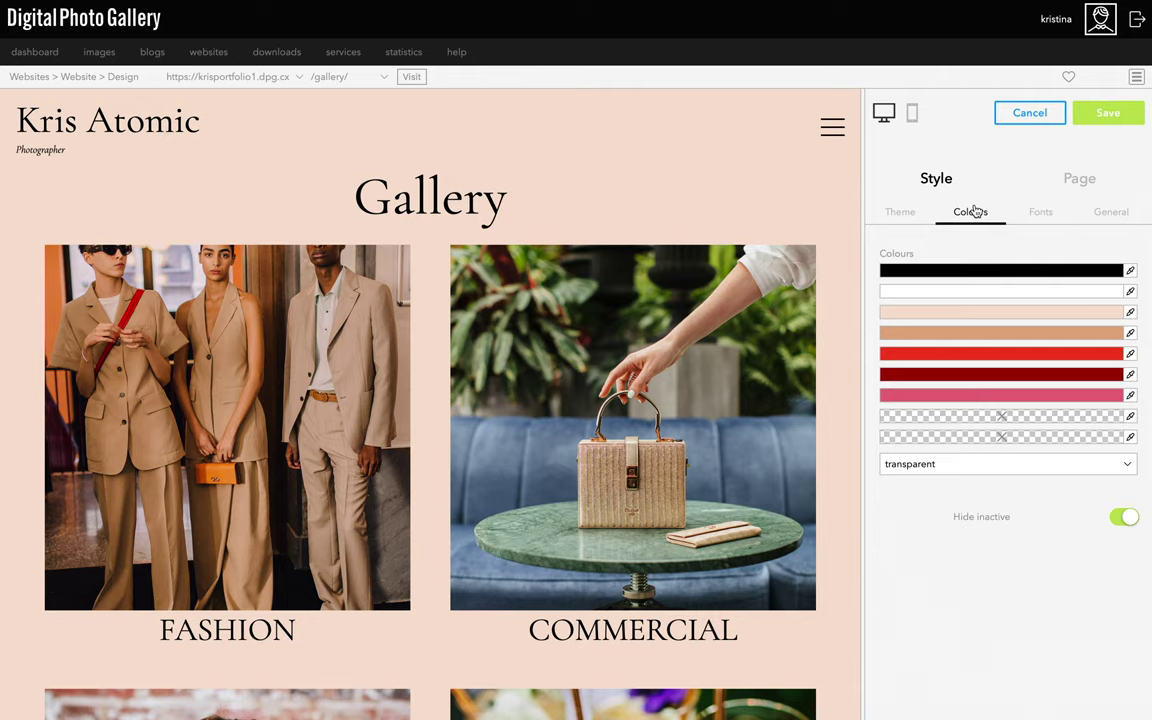
{"action": "left_click", "coordinate": [1040, 214]}
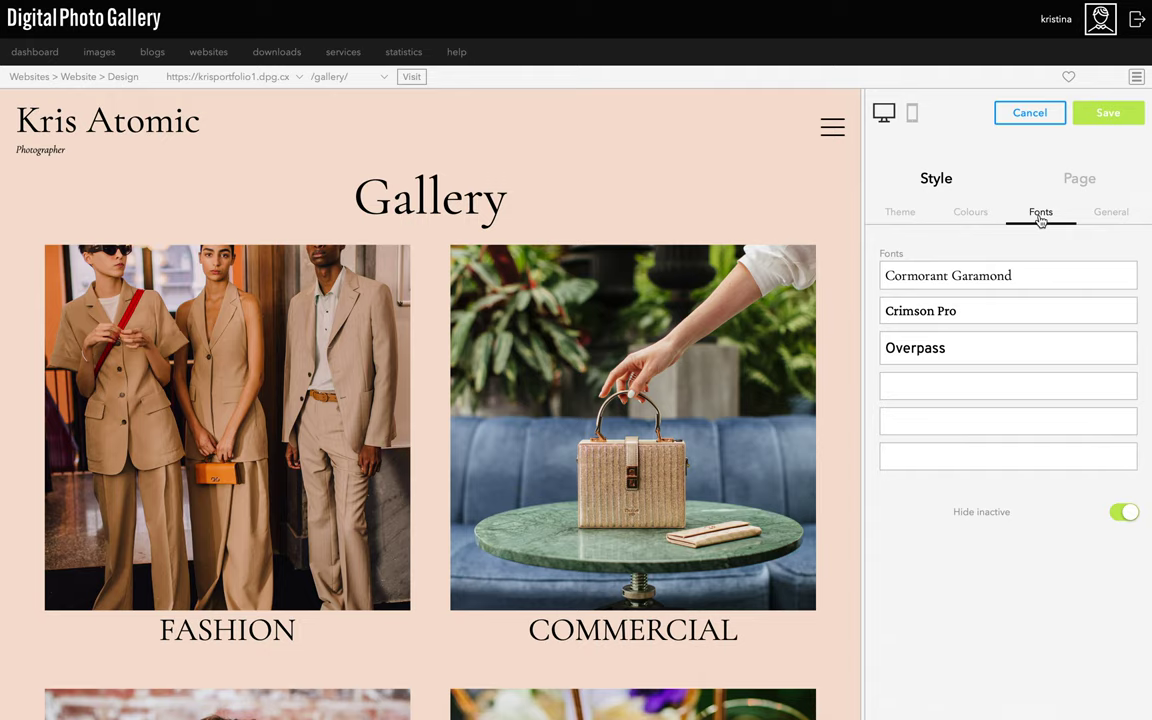
{"action": "left_click", "coordinate": [970, 212]}
{"action": "left_click", "coordinate": [957, 313]}
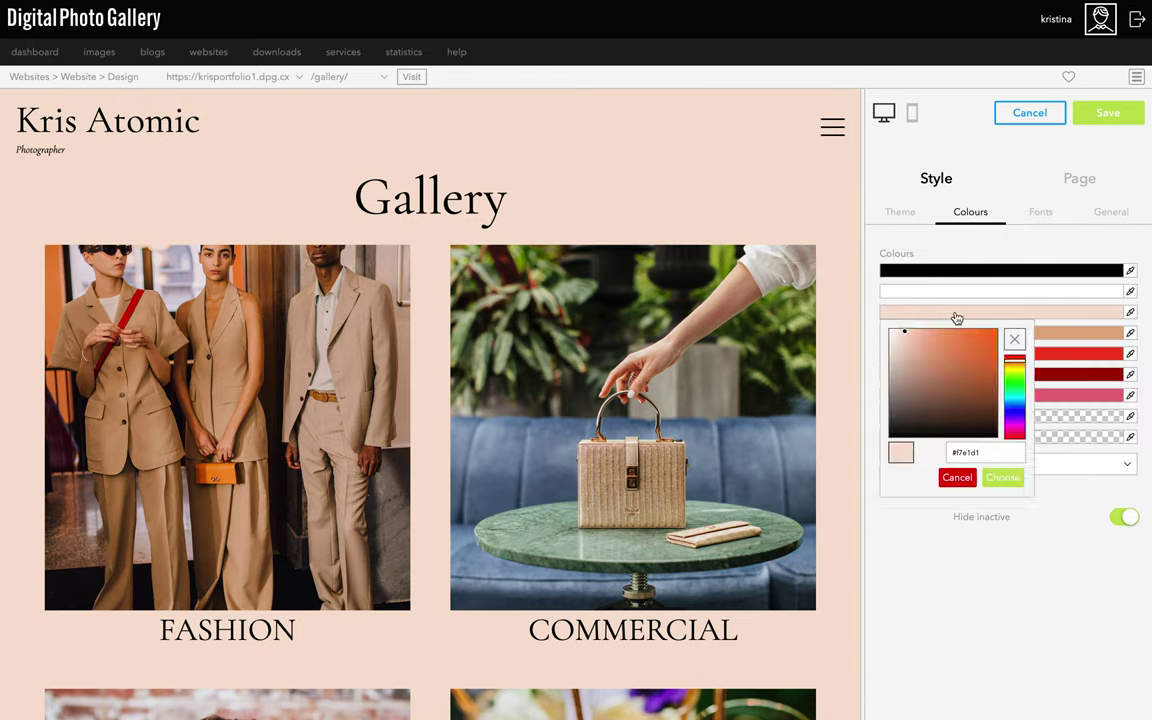
{"action": "left_click", "coordinate": [1003, 477]}
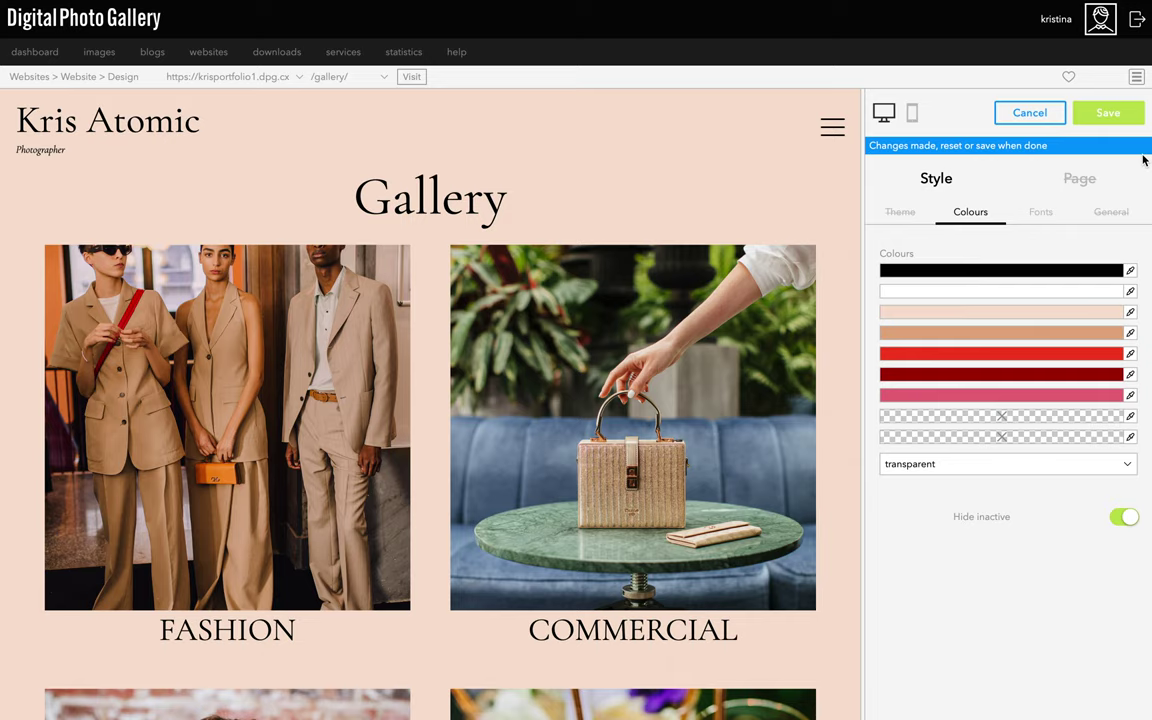
Step: Set the theme's general background colour to white
{"action": "left_click", "coordinate": [1108, 212]}
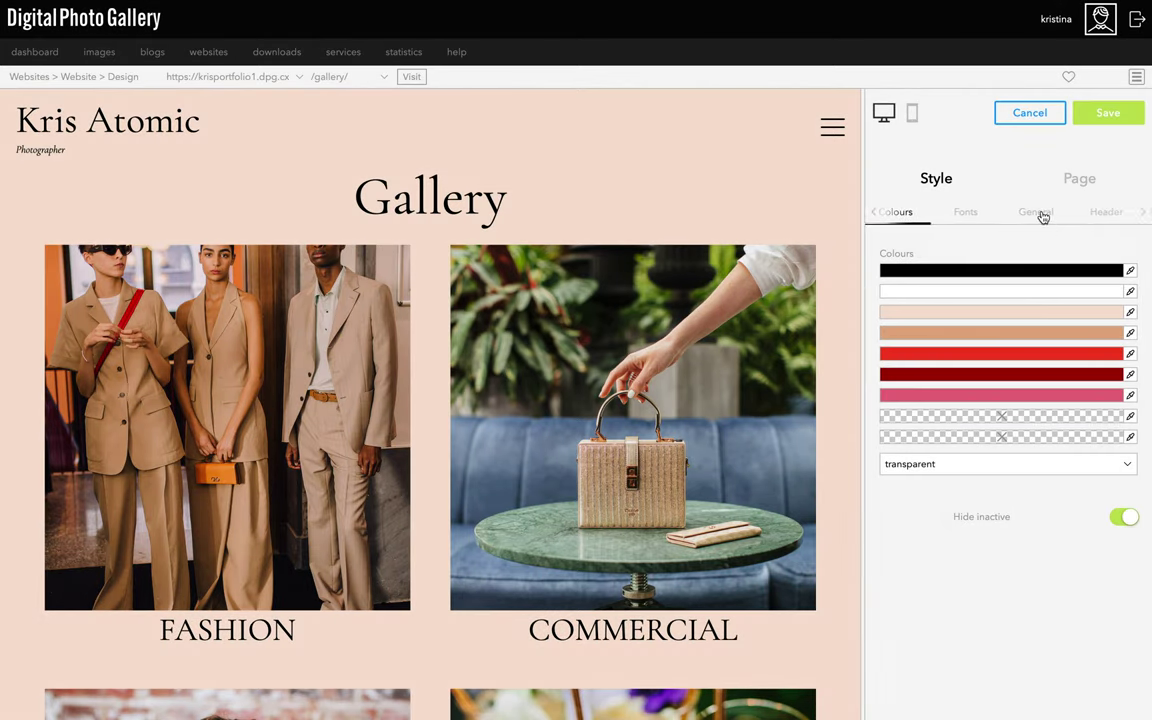
{"action": "left_click", "coordinate": [1042, 215]}
{"action": "left_click", "coordinate": [1005, 301]}
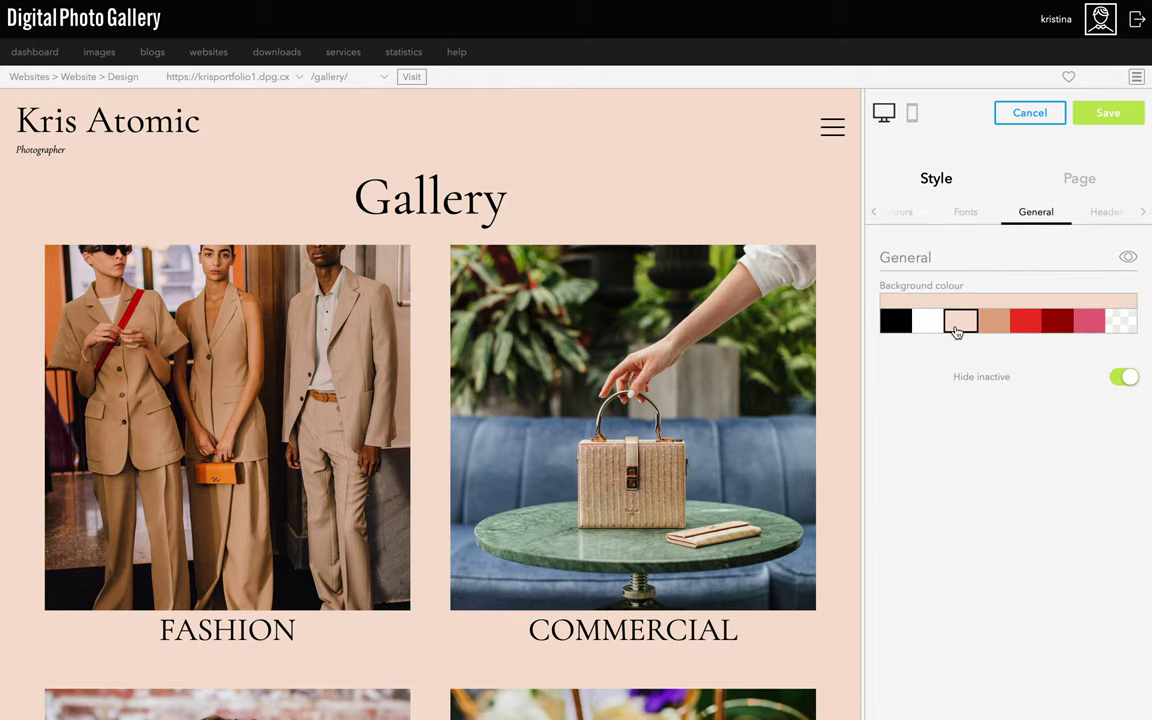
{"action": "left_click", "coordinate": [935, 328]}
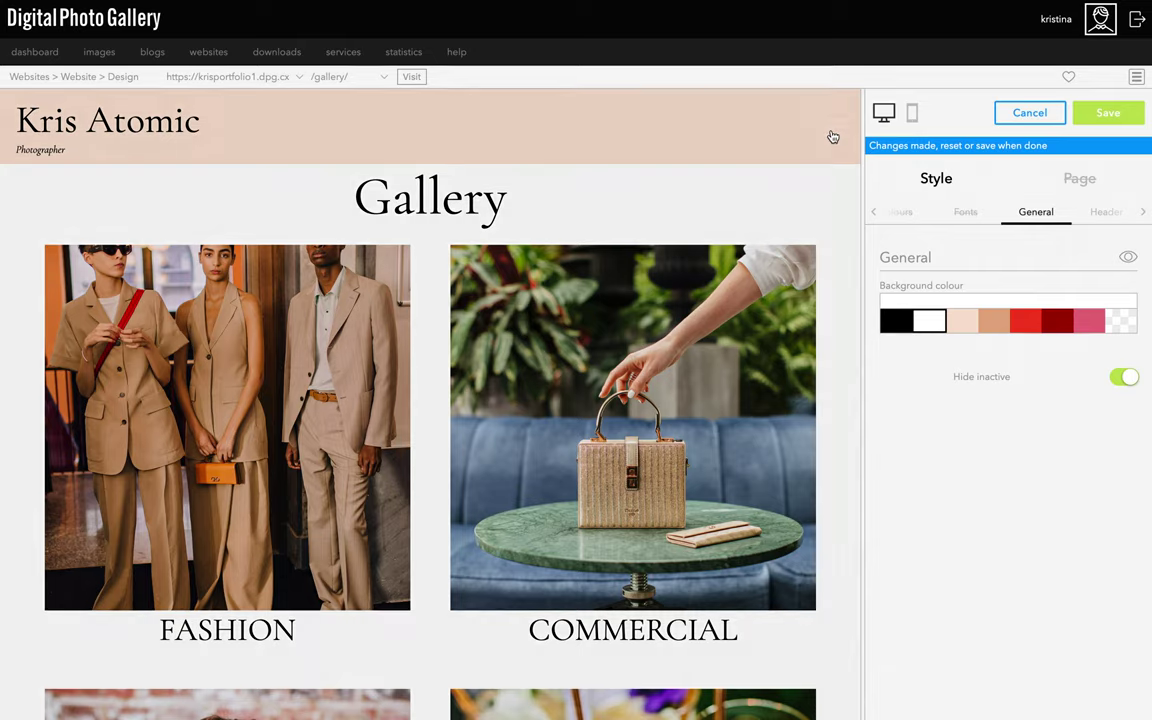
Step: Check the navigation menu overlay on the gallery page and discard the unsaved design changes
{"action": "left_click", "coordinate": [833, 136]}
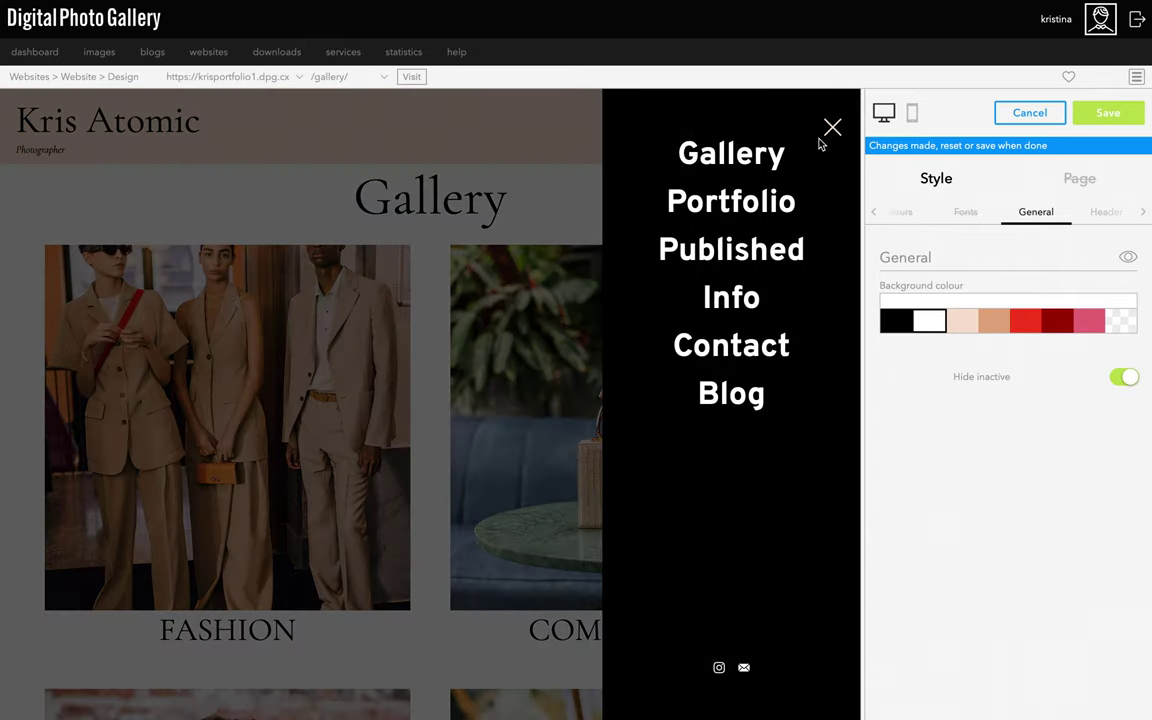
{"action": "left_click", "coordinate": [830, 132]}
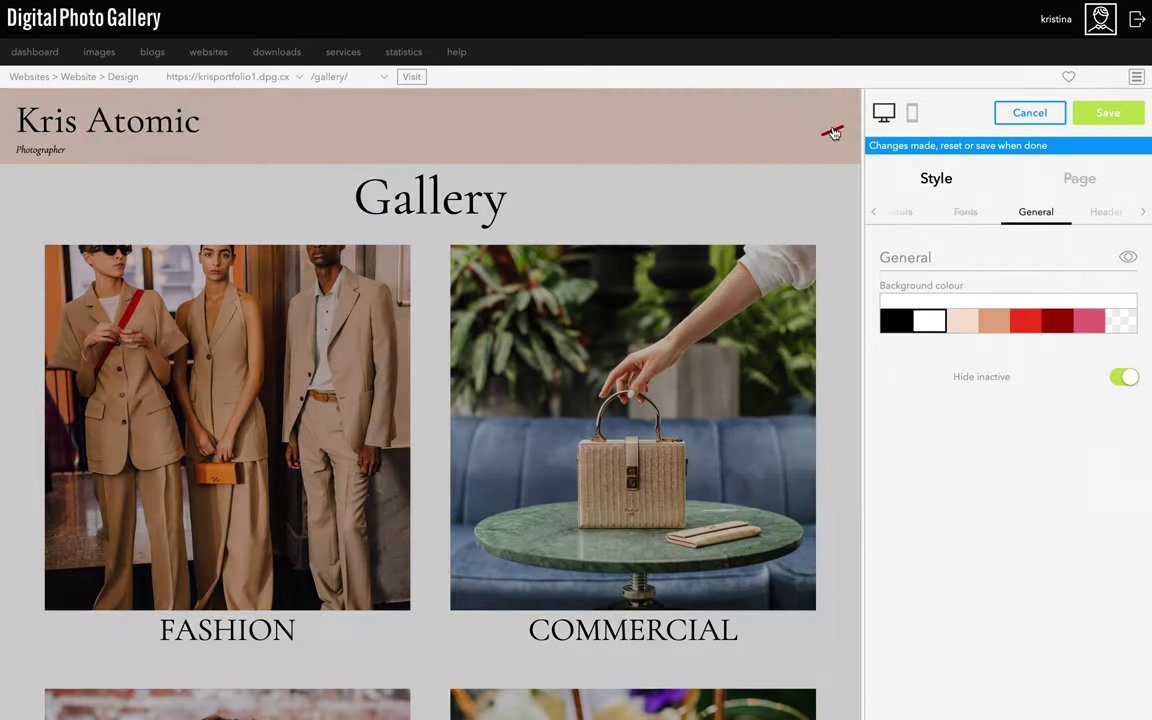
{"action": "left_click", "coordinate": [1026, 113]}
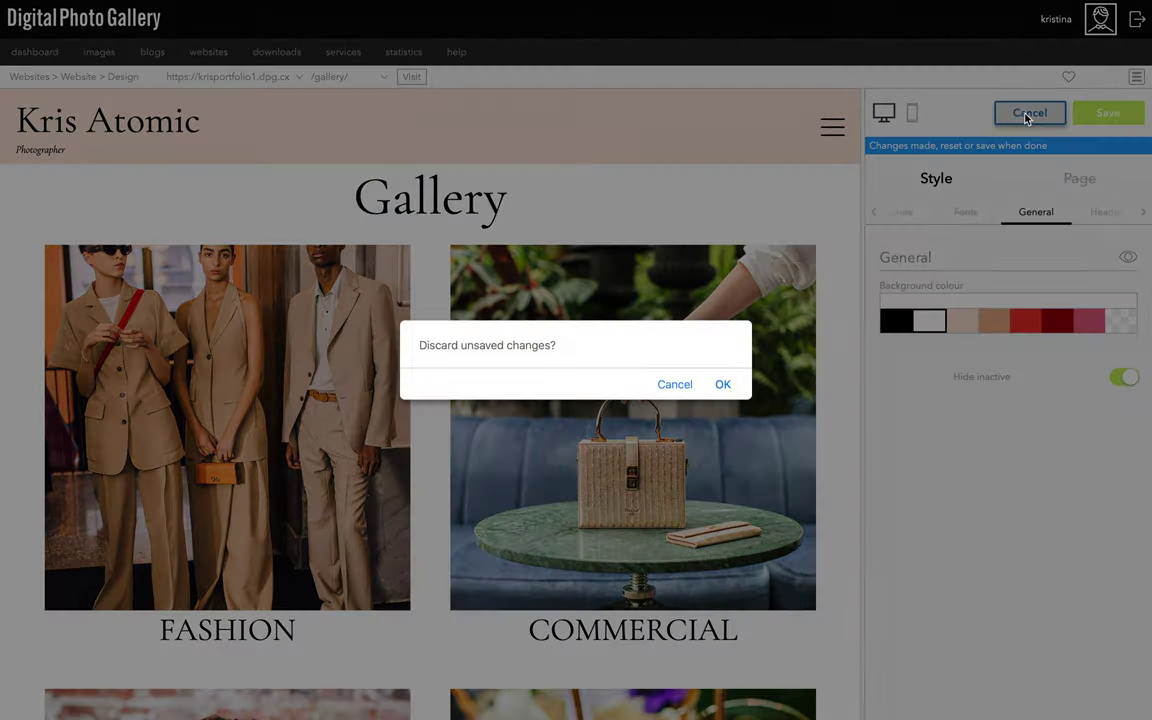
{"action": "key", "text": "Return"}
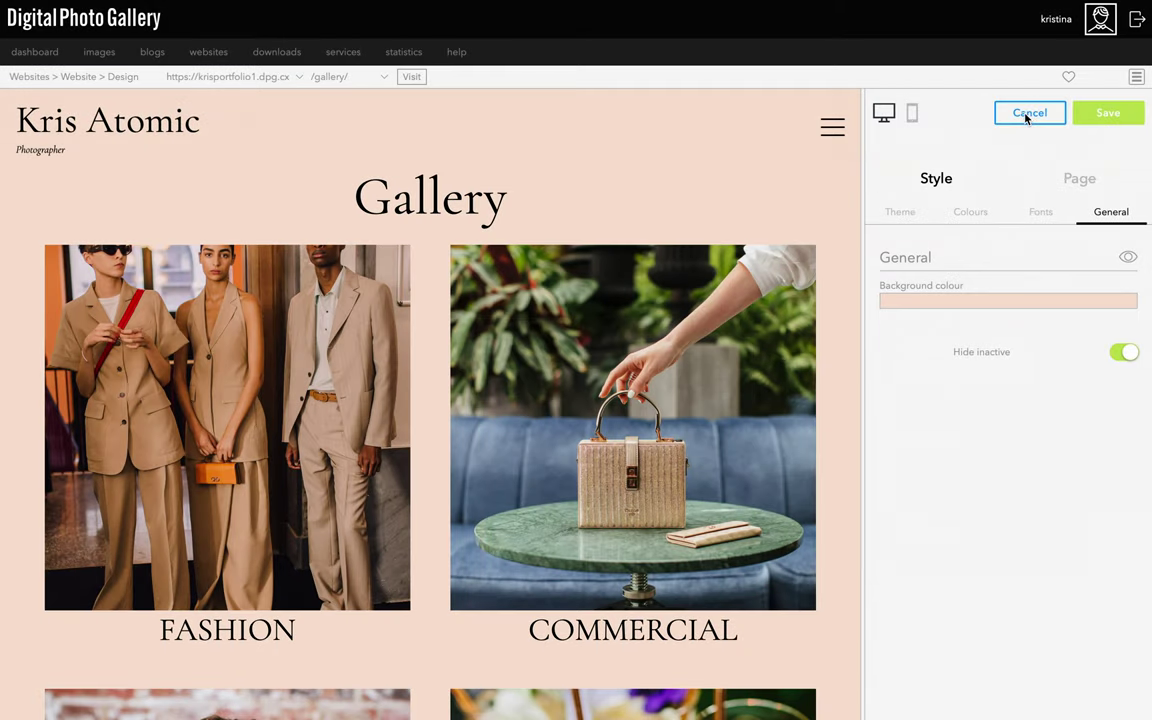
Step: Change the theme palette's pale peach colour to a light blue, #dfebf9
{"action": "left_click", "coordinate": [968, 212]}
{"action": "left_click", "coordinate": [946, 313]}
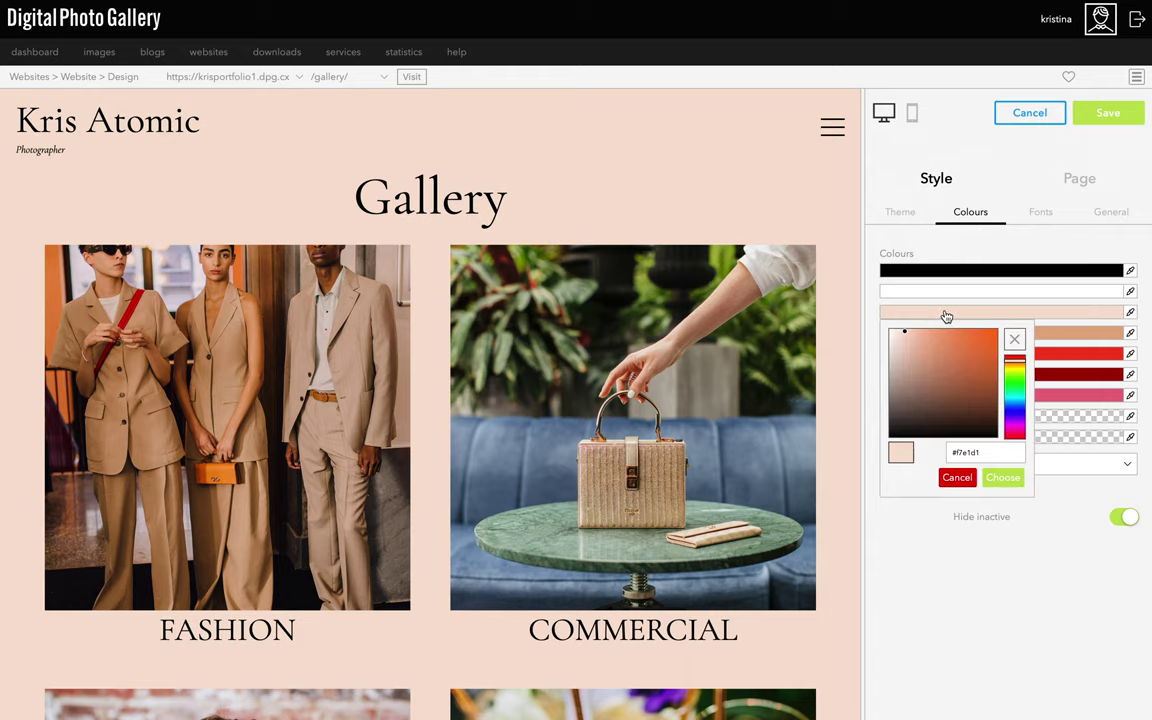
{"action": "scroll", "coordinate": [903, 340], "scroll_direction": "down", "scroll_amount": 10}
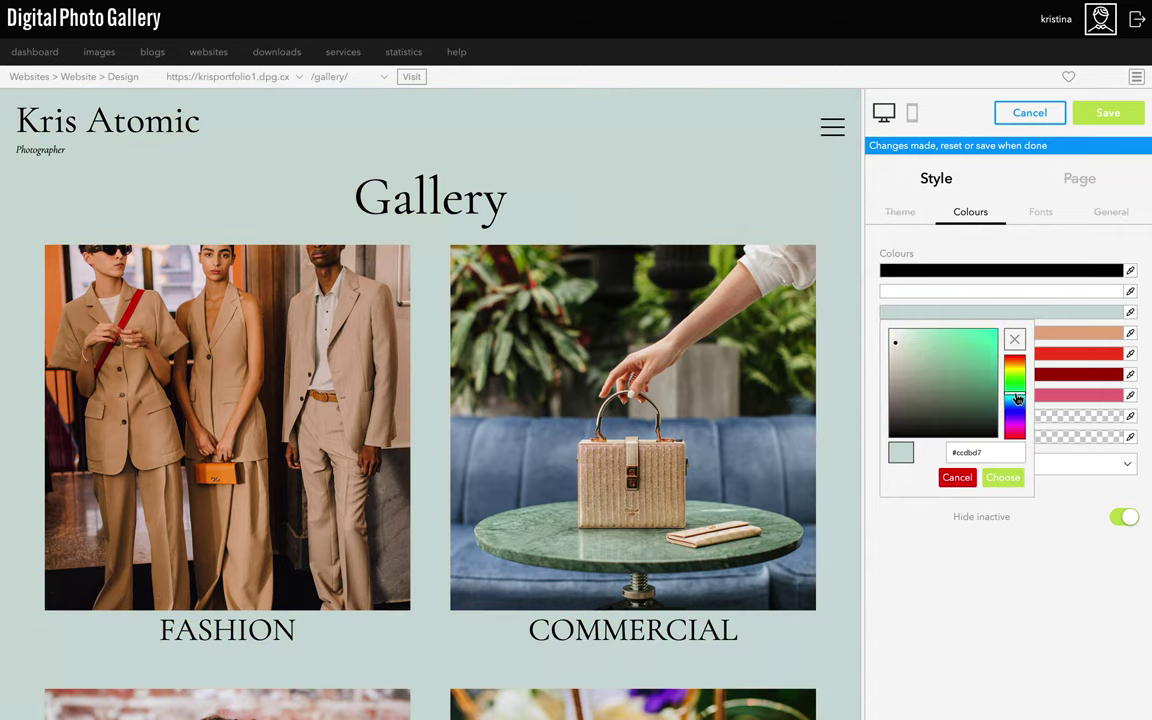
{"action": "left_click_drag", "start_coordinate": [906, 343], "coordinate": [897, 331]}
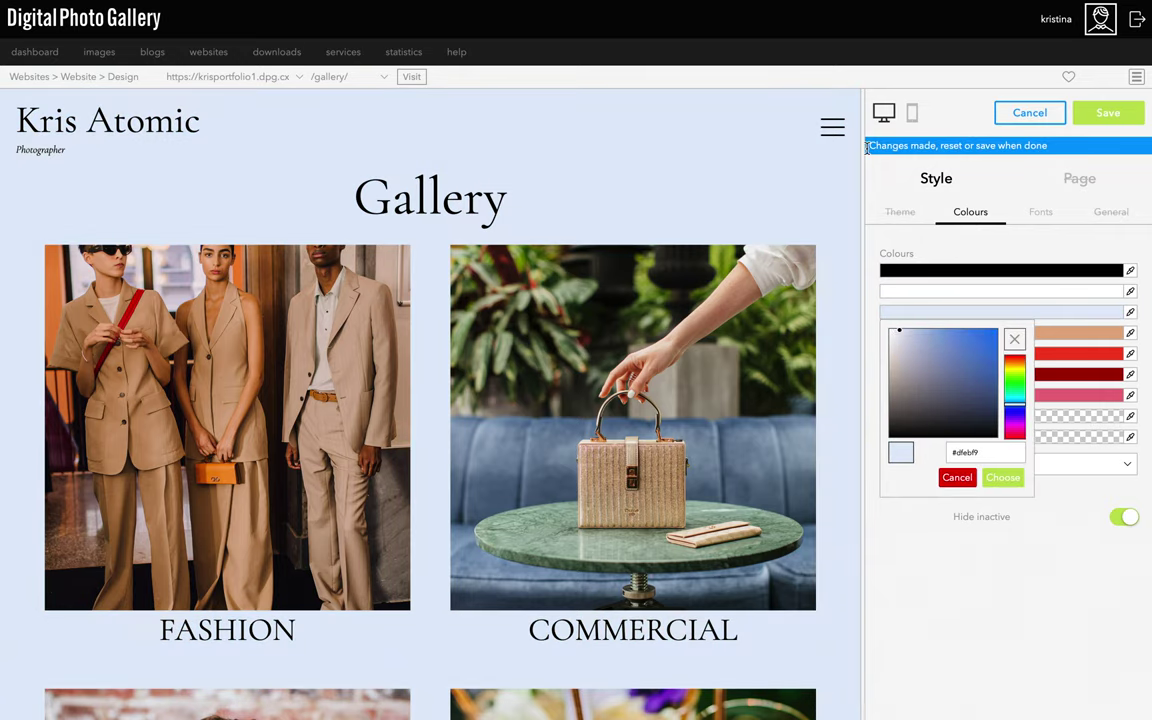
Step: Check the navigation menu overlay with the light blue palette and save the colour change
{"action": "left_click", "coordinate": [832, 127]}
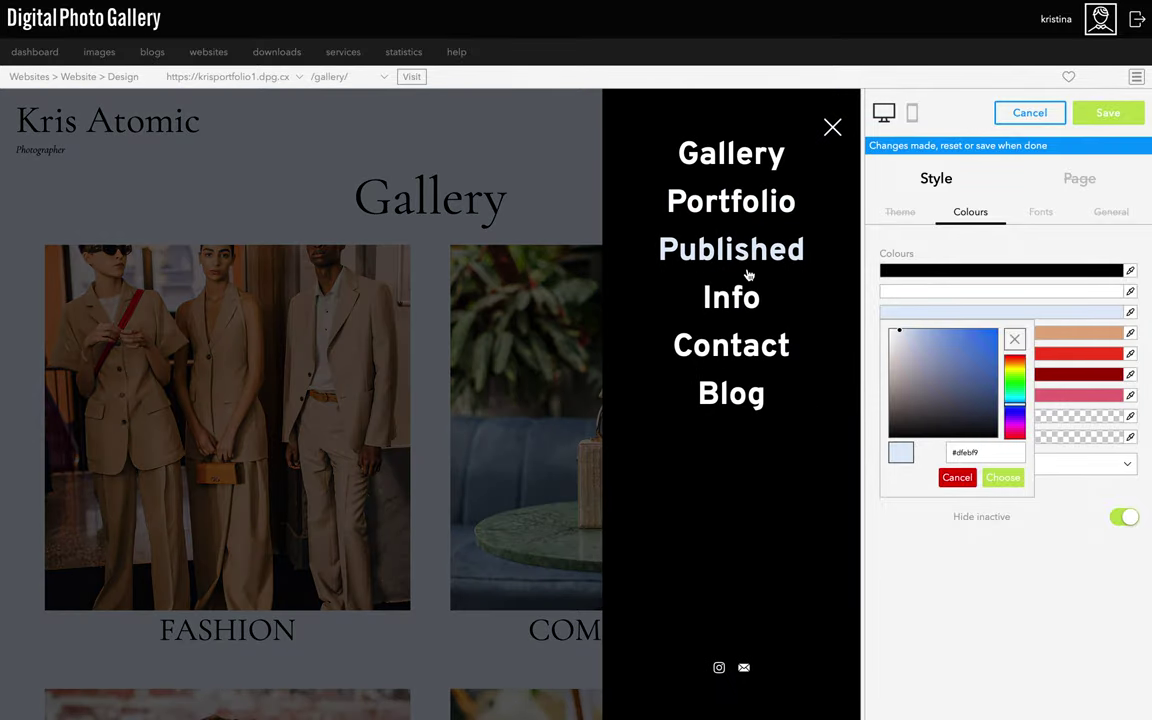
{"action": "left_click", "coordinate": [832, 127]}
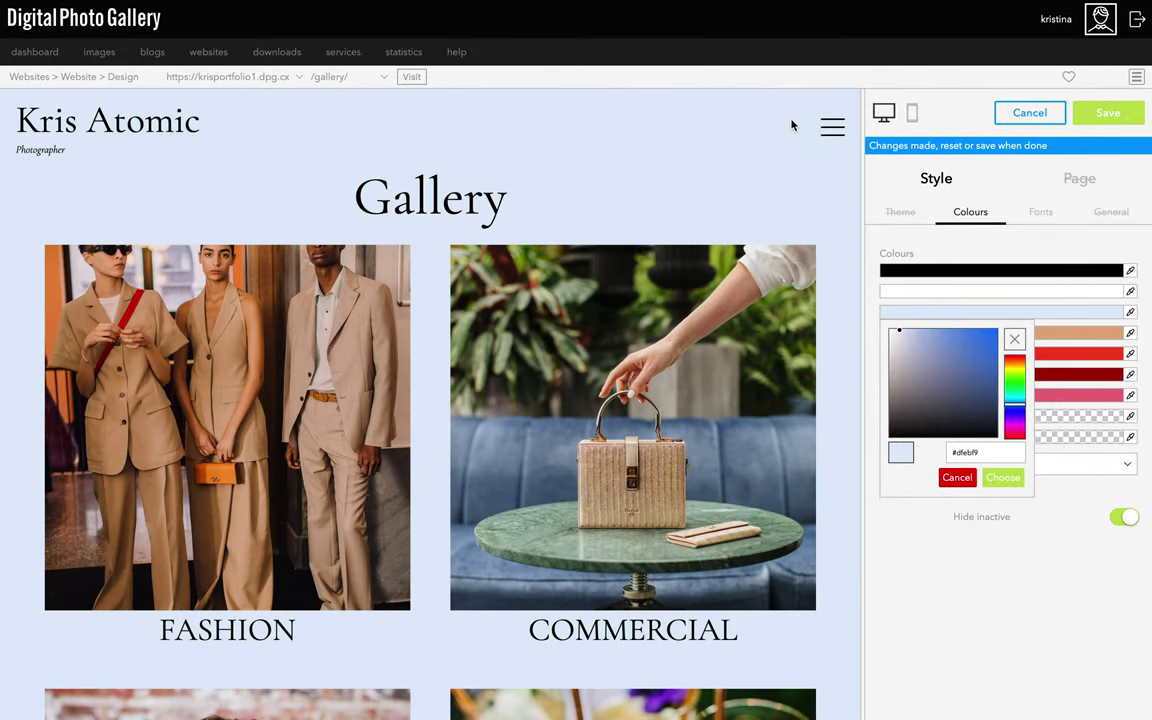
{"action": "left_click", "coordinate": [1034, 211]}
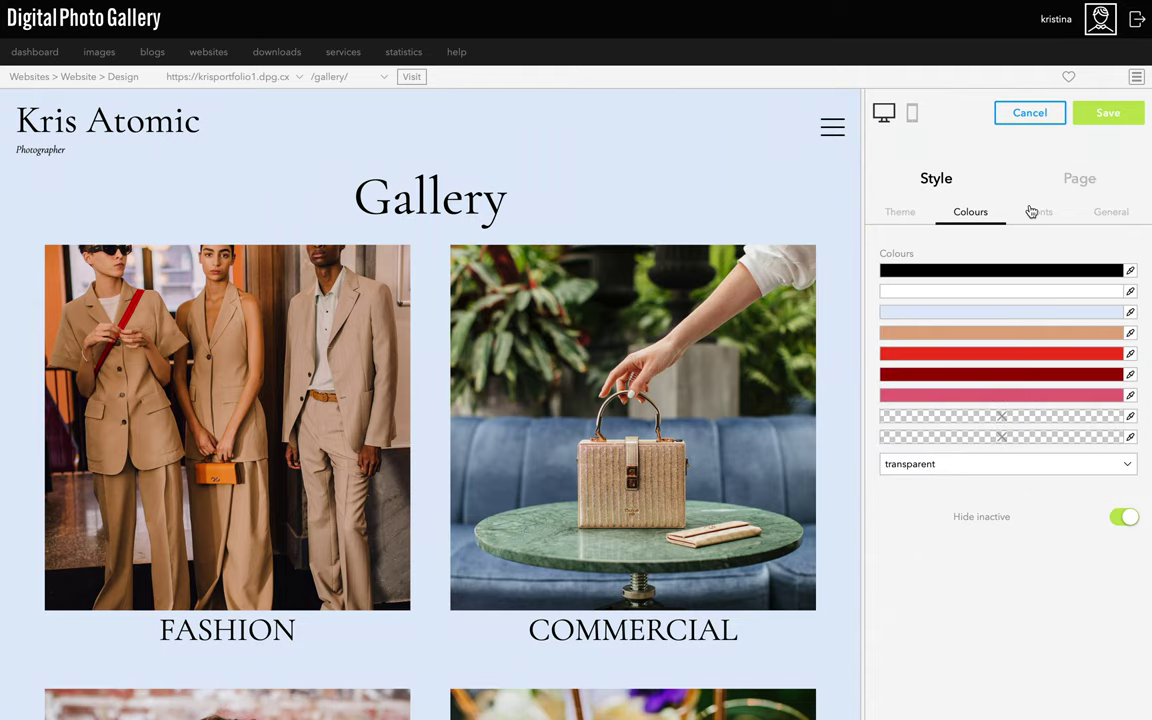
Step: Try Alice, Arial, Asul and Bungee Hairline as the theme's first font in place of Cormorant Garamond
{"action": "left_click", "coordinate": [1032, 213]}
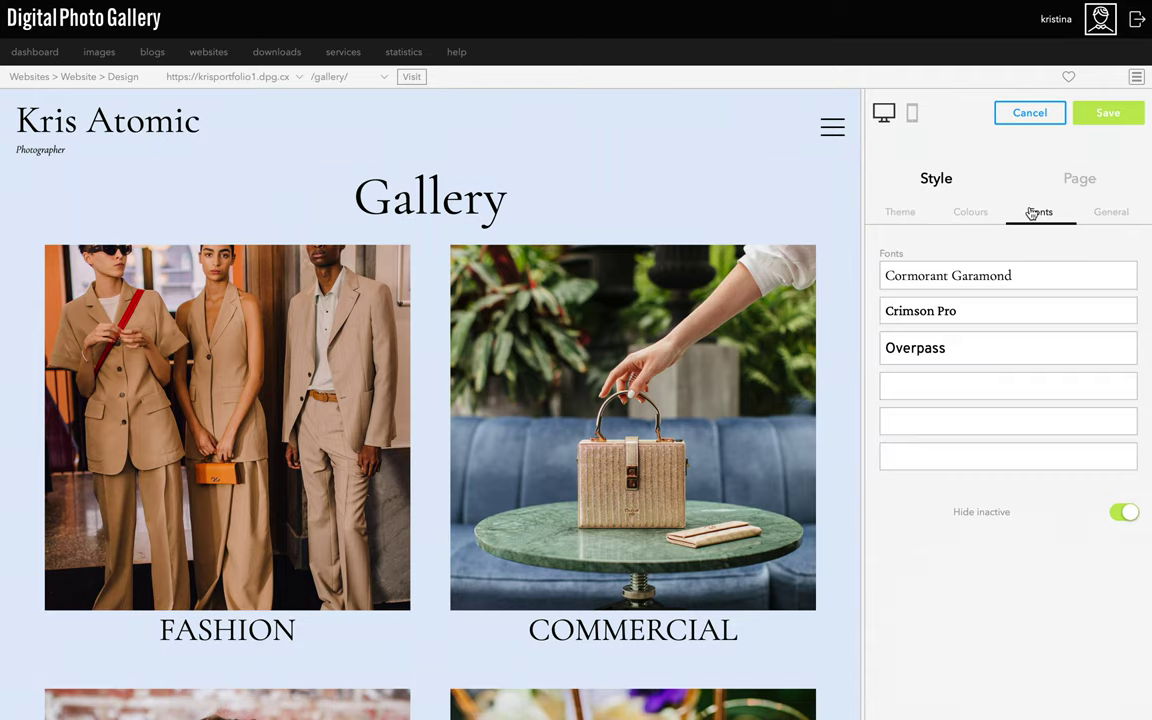
{"action": "left_click", "coordinate": [970, 276]}
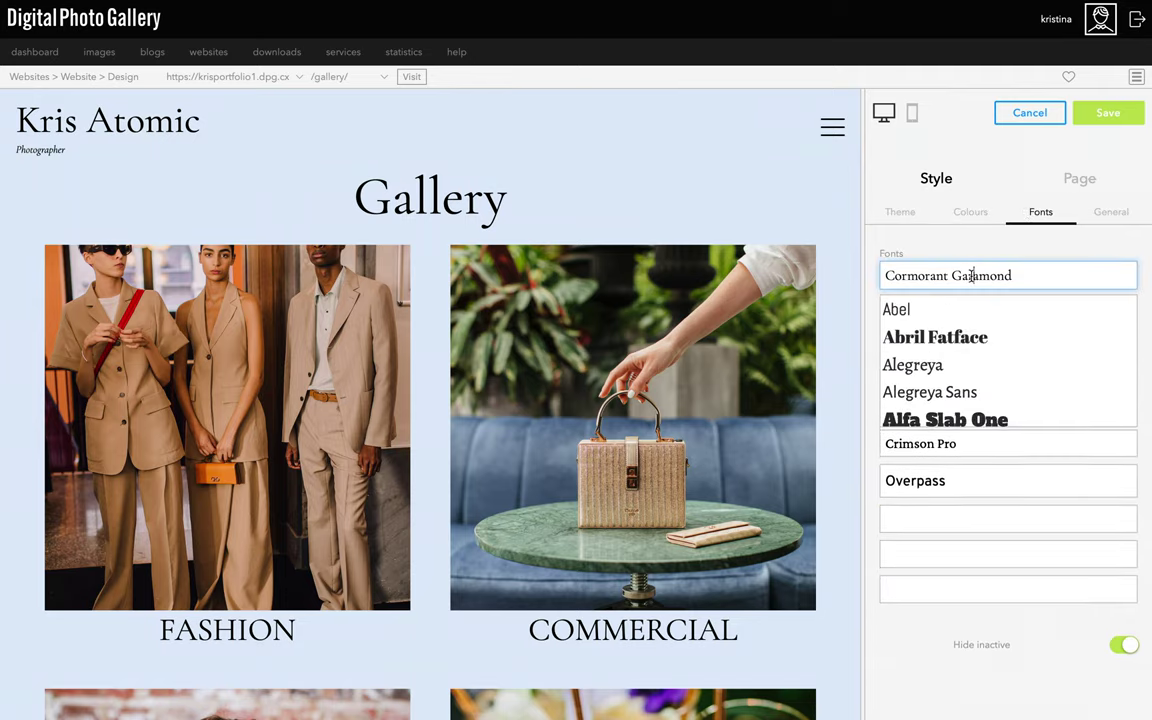
{"action": "scroll", "coordinate": [954, 392], "scroll_direction": "down", "scroll_amount": 1}
{"action": "scroll", "coordinate": [950, 380], "scroll_direction": "down", "scroll_amount": 1}
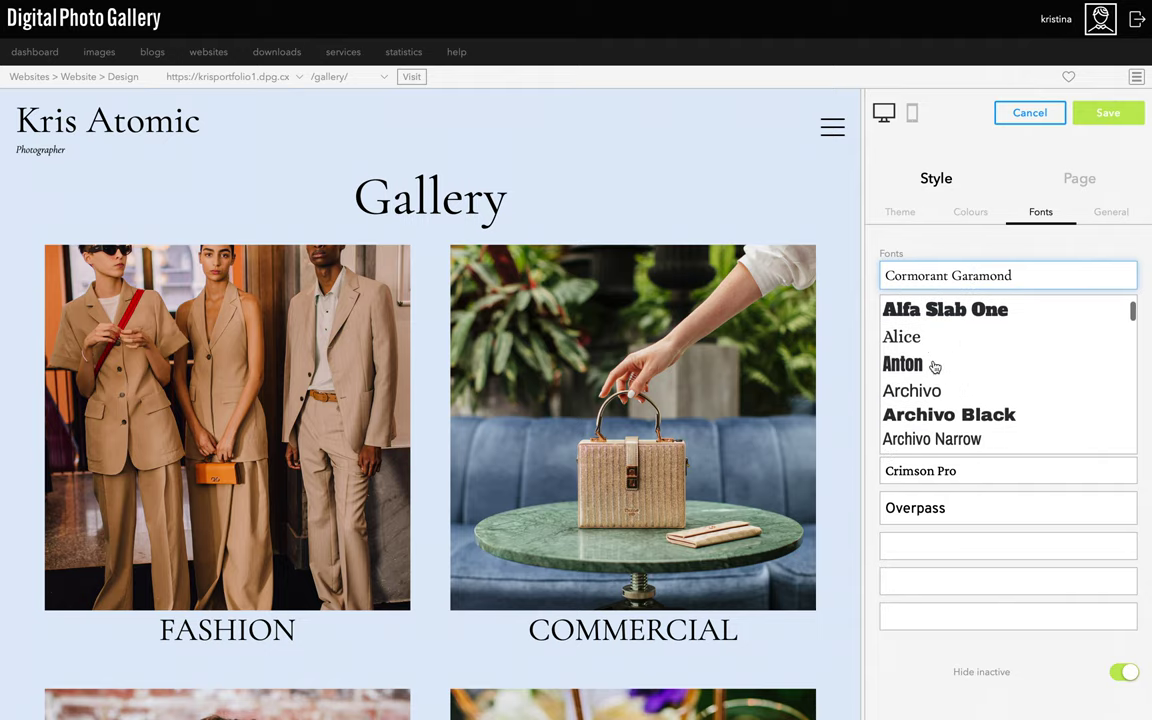
{"action": "left_click", "coordinate": [924, 338]}
{"action": "scroll", "coordinate": [925, 345], "scroll_direction": "down", "scroll_amount": 2}
{"action": "scroll", "coordinate": [925, 348], "scroll_direction": "down", "scroll_amount": 1}
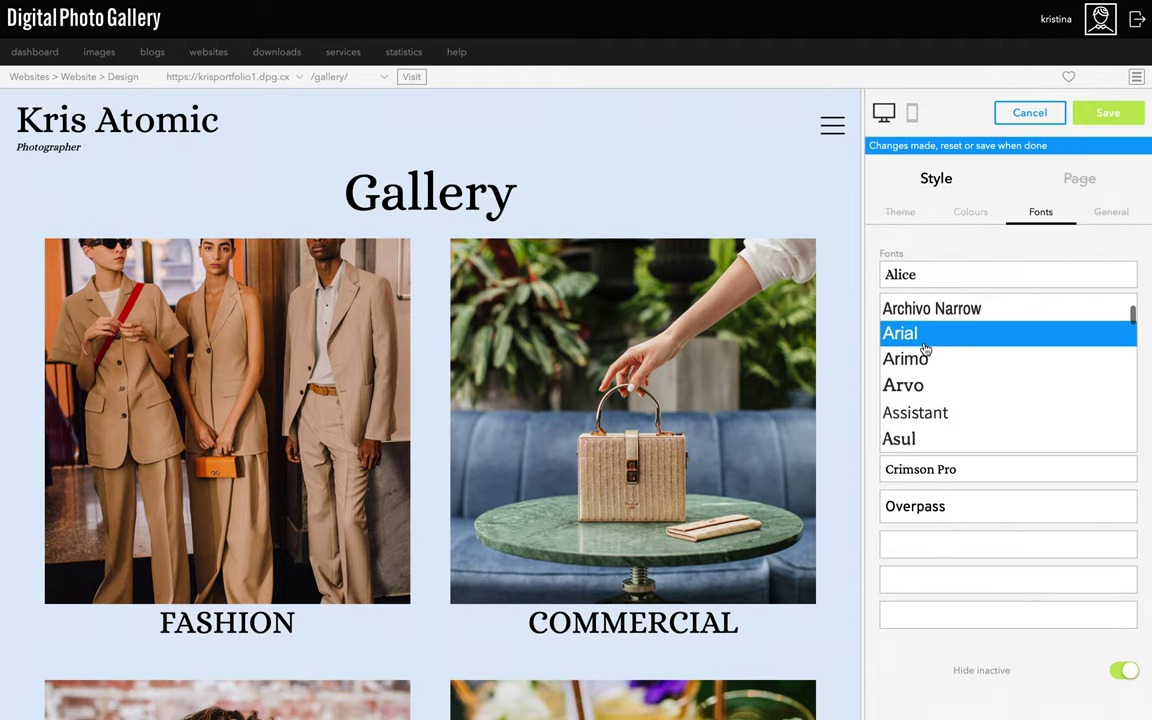
{"action": "left_click", "coordinate": [925, 344]}
{"action": "scroll", "coordinate": [926, 391], "scroll_direction": "down", "scroll_amount": 1}
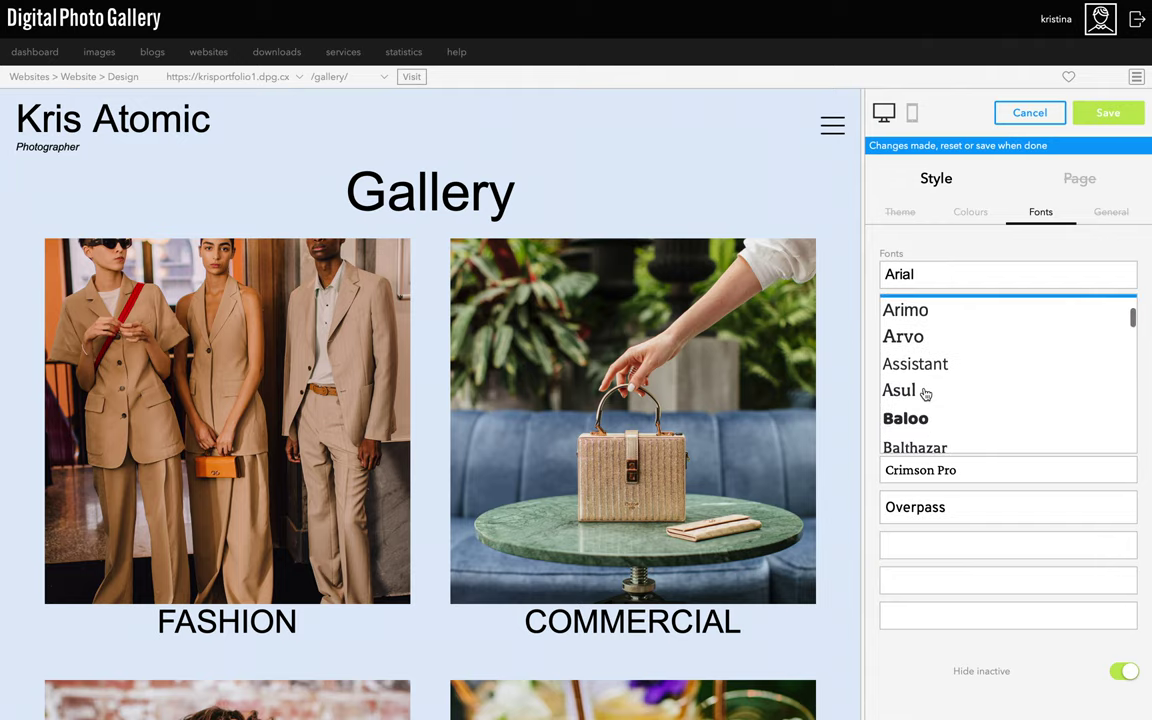
{"action": "left_click", "coordinate": [925, 391]}
{"action": "scroll", "coordinate": [925, 393], "scroll_direction": "down", "scroll_amount": 4}
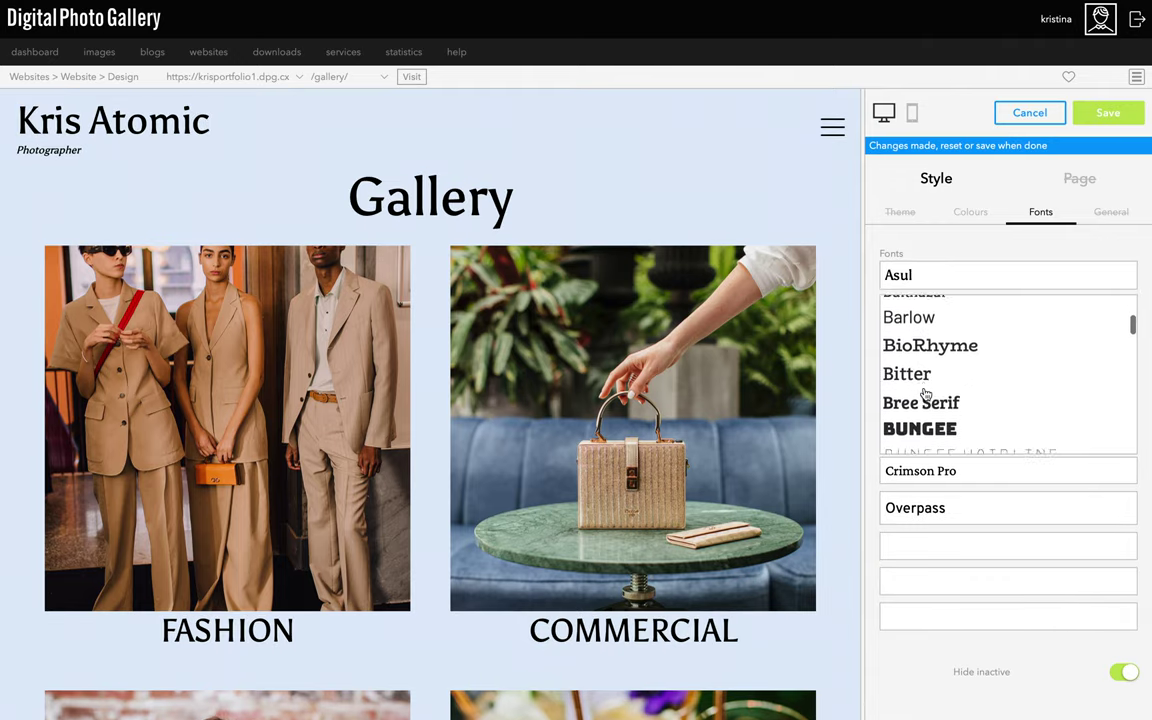
{"action": "left_click", "coordinate": [925, 420]}
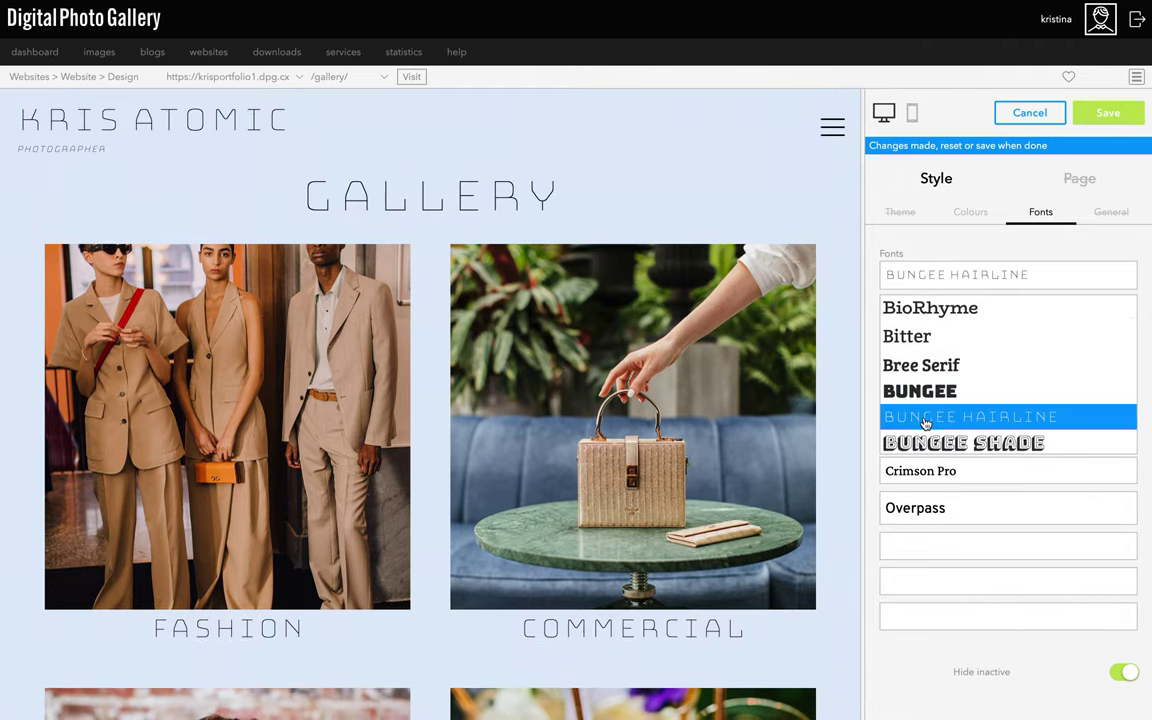
Step: Compare Asul with Assistant and set the theme's first font to Asul
{"action": "scroll", "coordinate": [925, 420], "scroll_direction": "up", "scroll_amount": 4}
{"action": "left_click", "coordinate": [923, 392]}
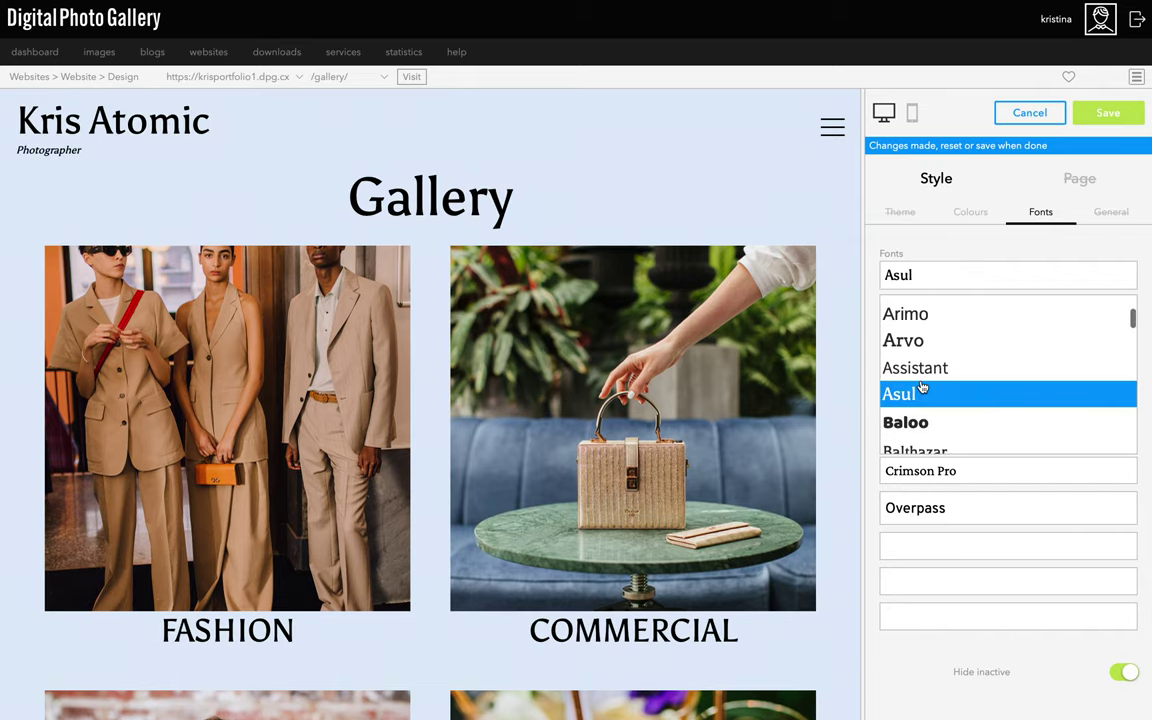
{"action": "left_click", "coordinate": [914, 368]}
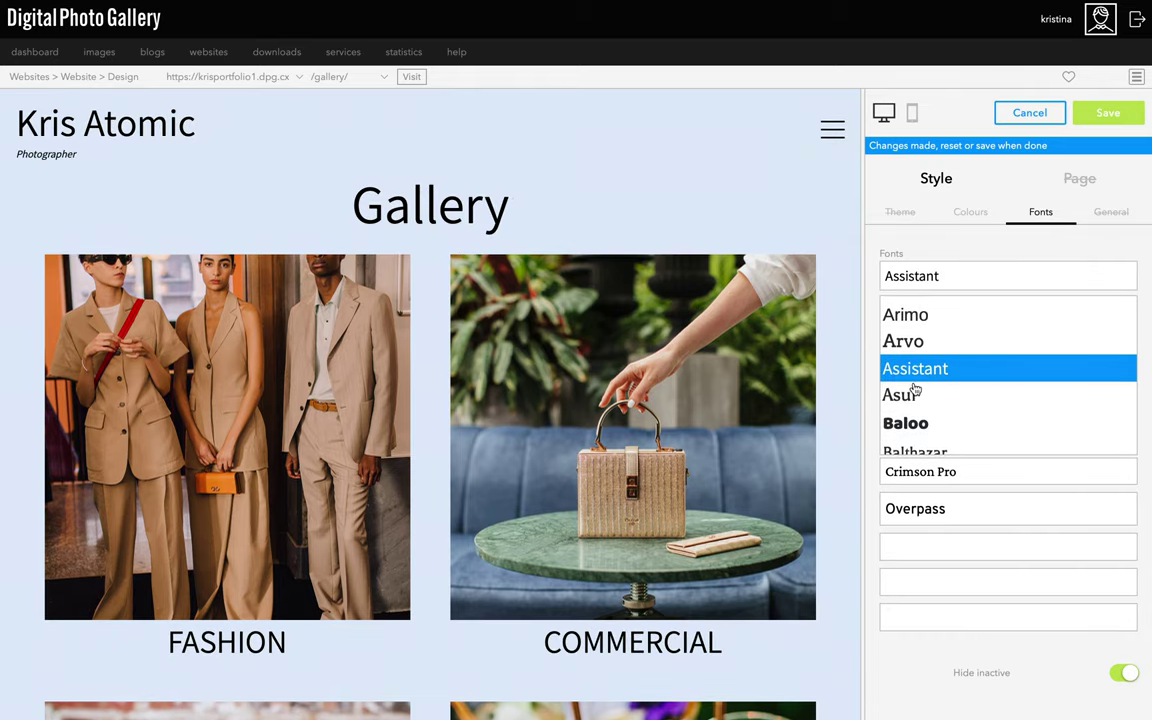
{"action": "left_click", "coordinate": [912, 396]}
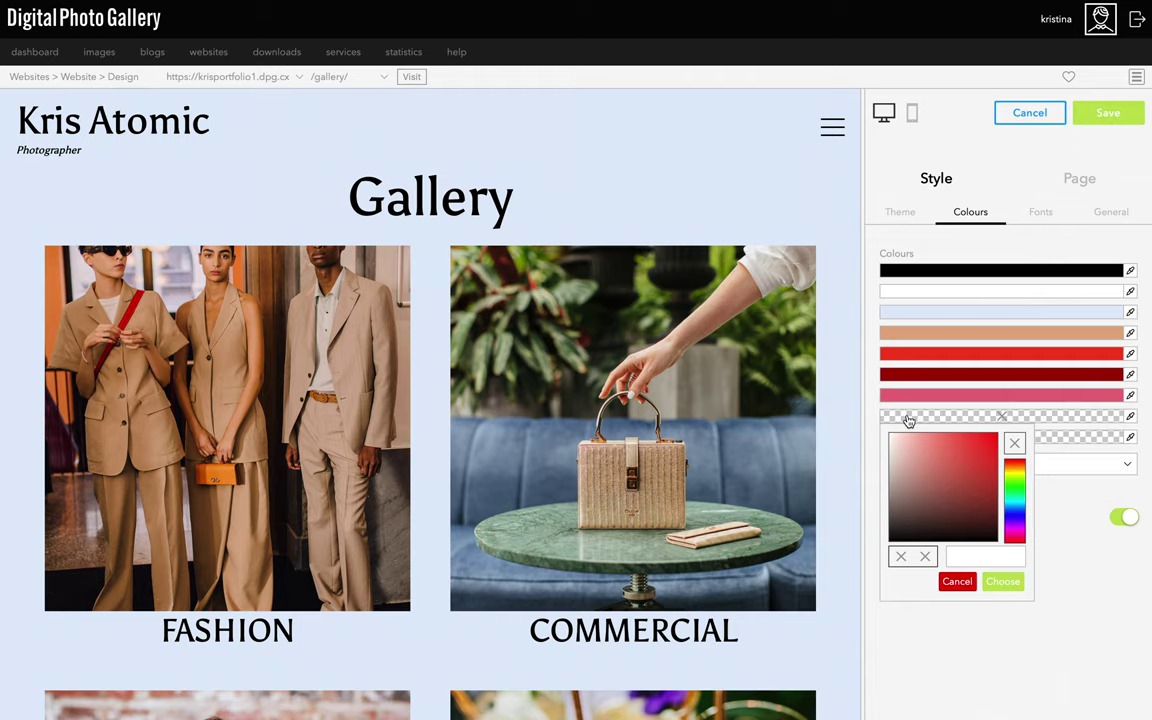
Step: Fill the first empty palette colour with a teal green and add Alegreya as the theme's fourth font
{"action": "left_click", "coordinate": [1014, 497]}
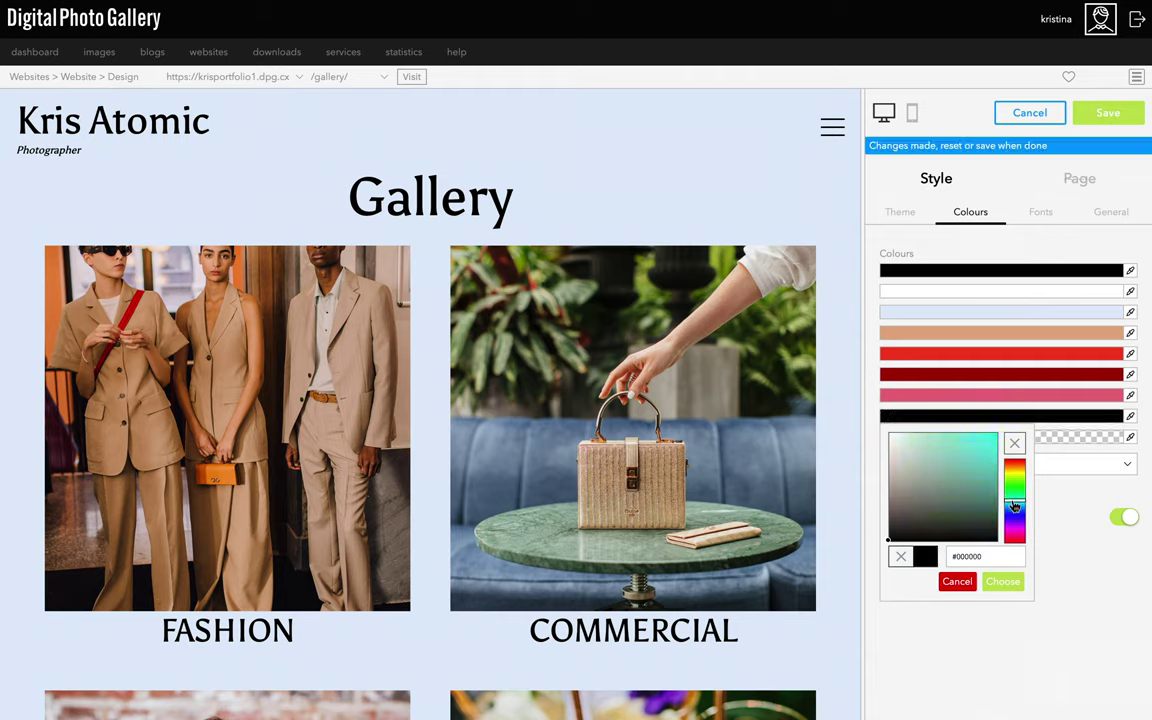
{"action": "left_click_drag", "start_coordinate": [912, 450], "coordinate": [959, 470]}
{"action": "left_click", "coordinate": [1072, 445]}
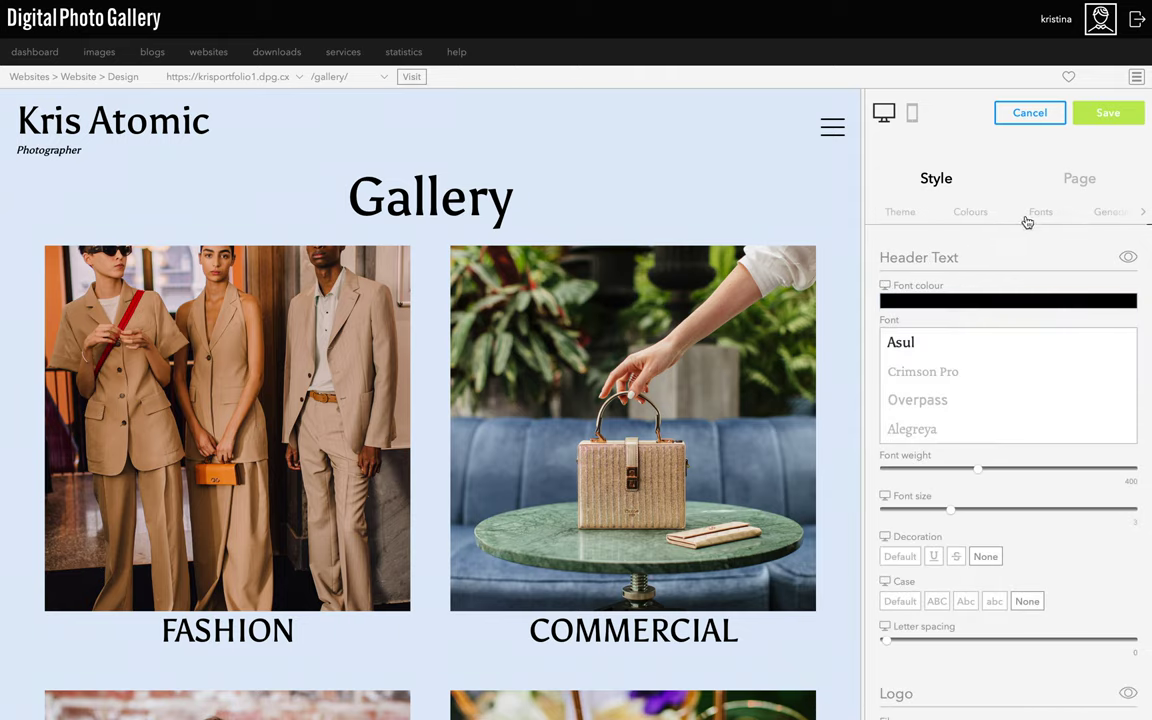
Step: Try a different line weight for the main navigation's menu icon and set its width to 25
{"action": "left_click", "coordinate": [1026, 222]}
{"action": "left_click", "coordinate": [1026, 222]}
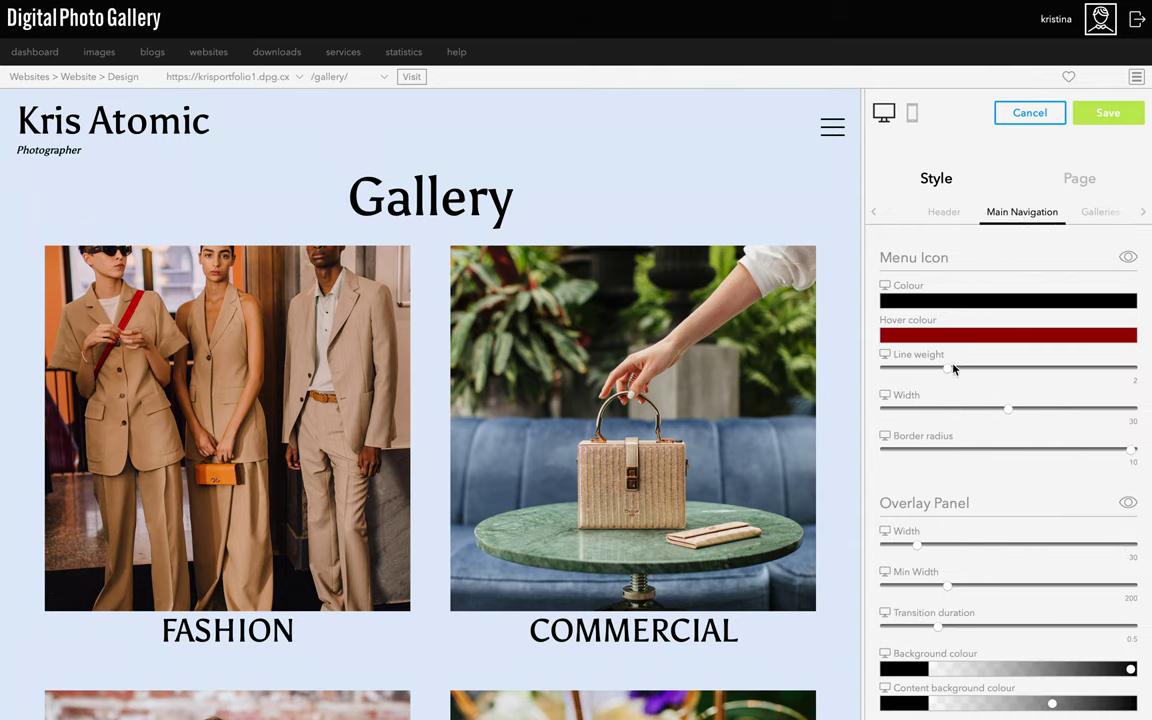
{"action": "mouse_move", "coordinate": [952, 368]}
{"action": "left_mouse_down"}
{"action": "mouse_move", "coordinate": [877, 374]}
{"action": "mouse_move", "coordinate": [1054, 380]}
{"action": "mouse_move", "coordinate": [930, 370]}
{"action": "left_mouse_up"}
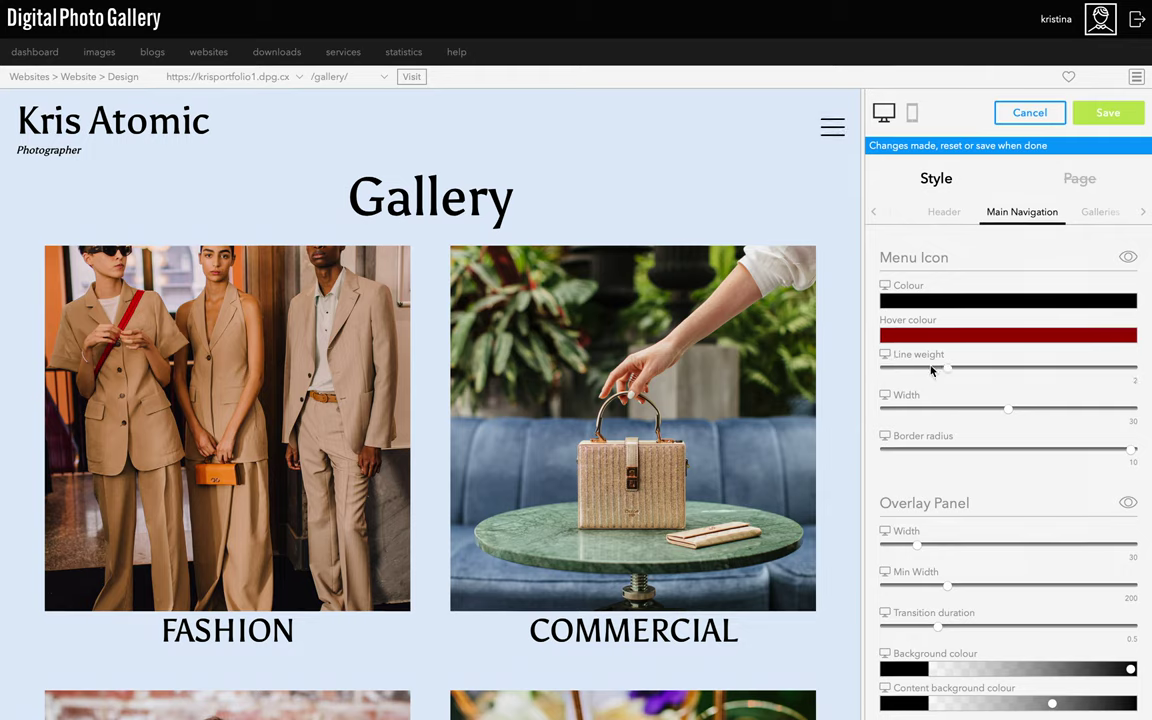
{"action": "left_click_drag", "start_coordinate": [1008, 408], "coordinate": [941, 401]}
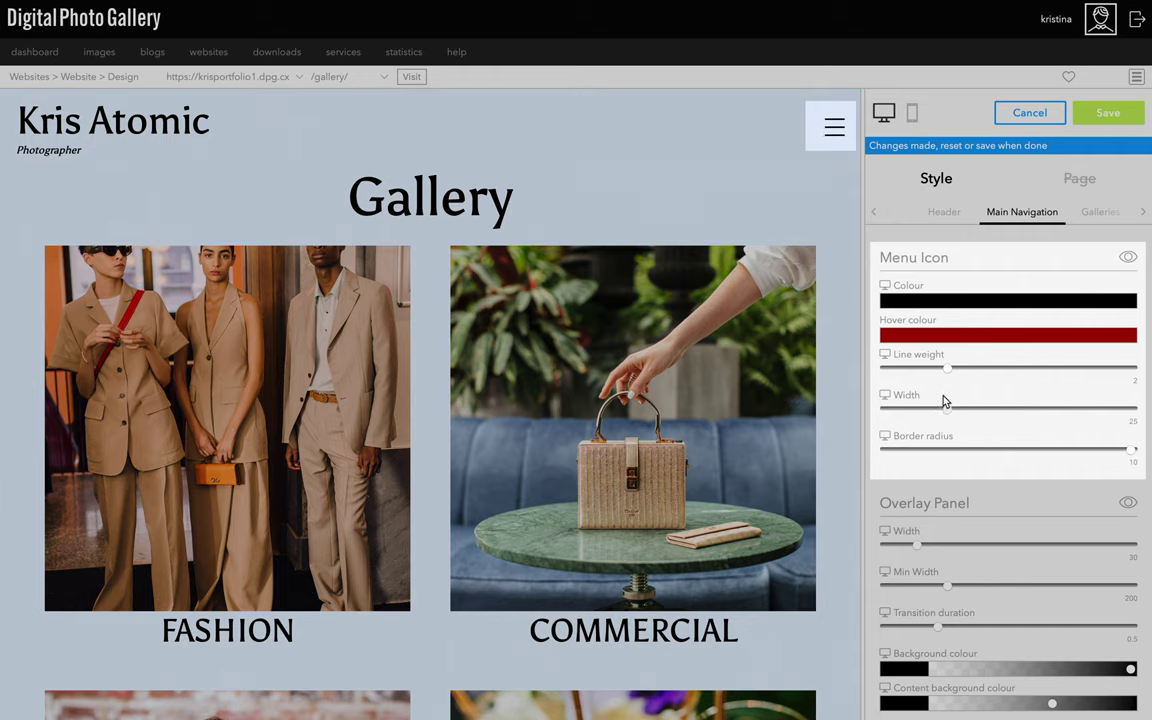
Step: Set the menu icon's colour to the palette's teal green and its hover colour to black
{"action": "left_click", "coordinate": [941, 301]}
{"action": "left_click", "coordinate": [950, 321]}
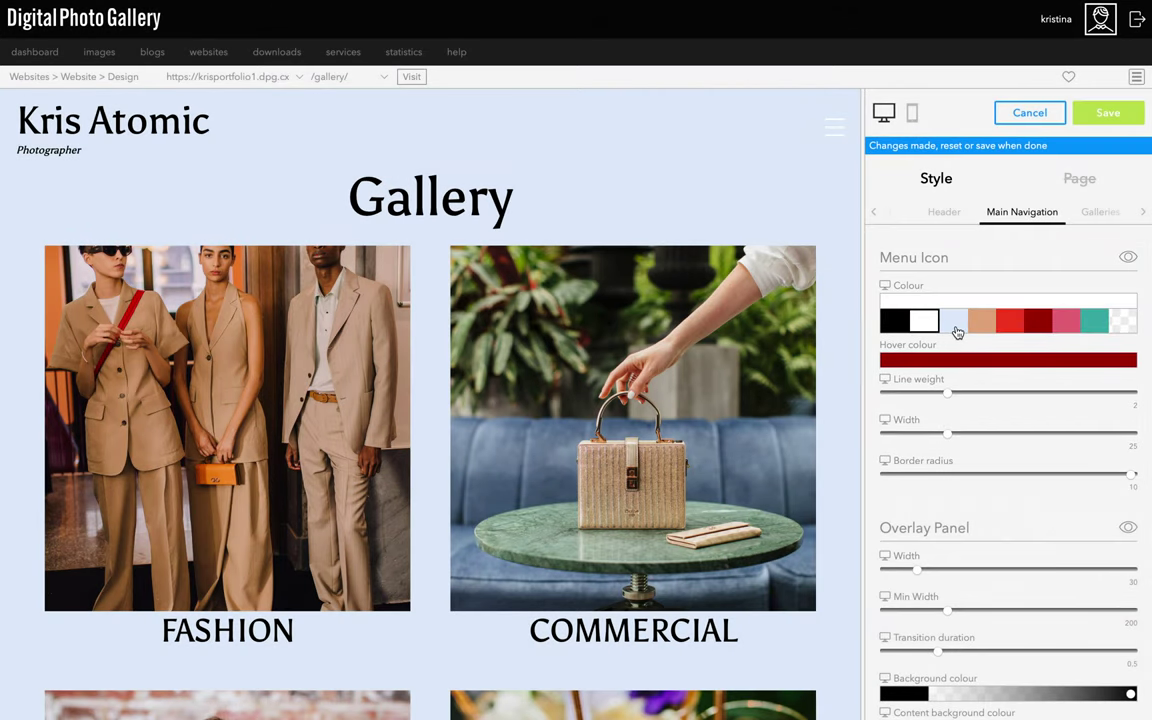
{"action": "left_click", "coordinate": [1094, 322]}
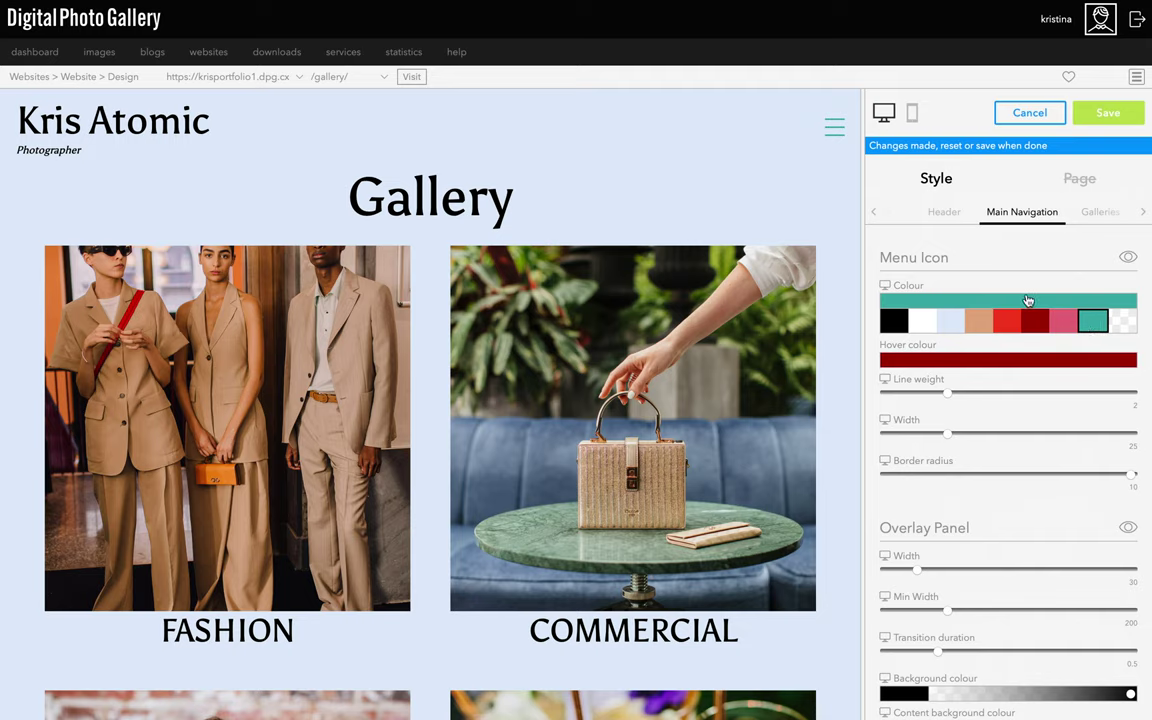
{"action": "left_click", "coordinate": [925, 300]}
{"action": "left_click", "coordinate": [1010, 336]}
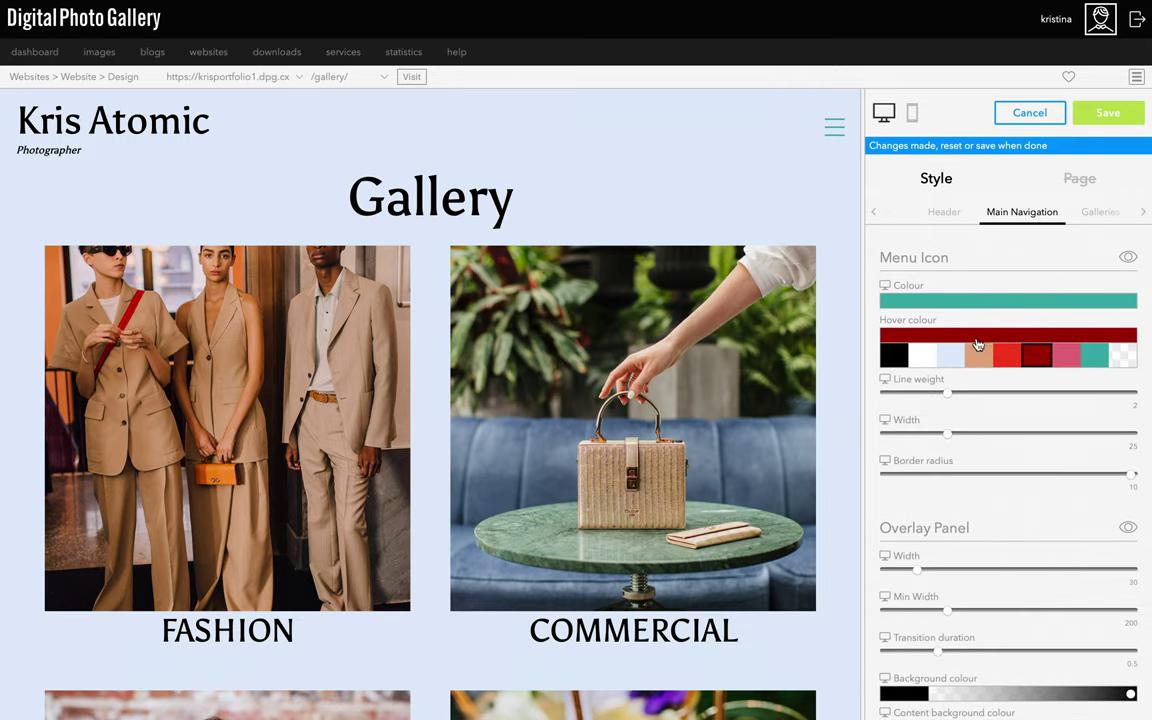
{"action": "left_click", "coordinate": [896, 355]}
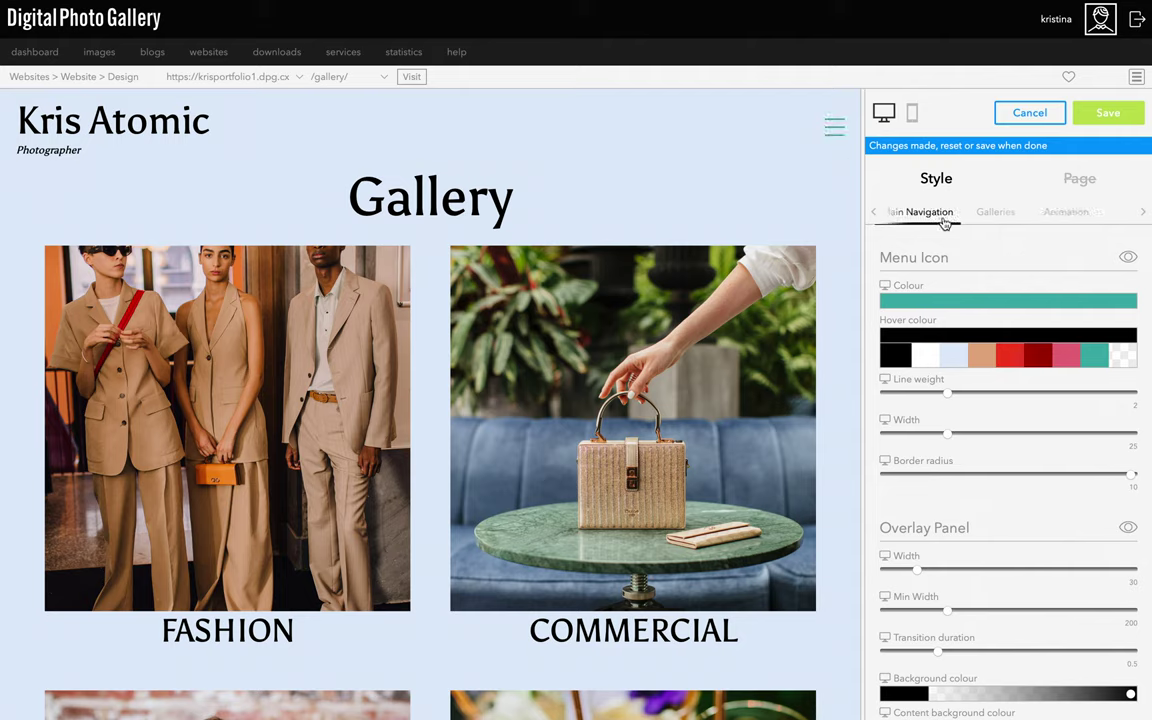
Step: Set the gallery set covers to a max width of 800 in 3 columns, and discard all unsaved design changes
{"action": "left_click", "coordinate": [1010, 214]}
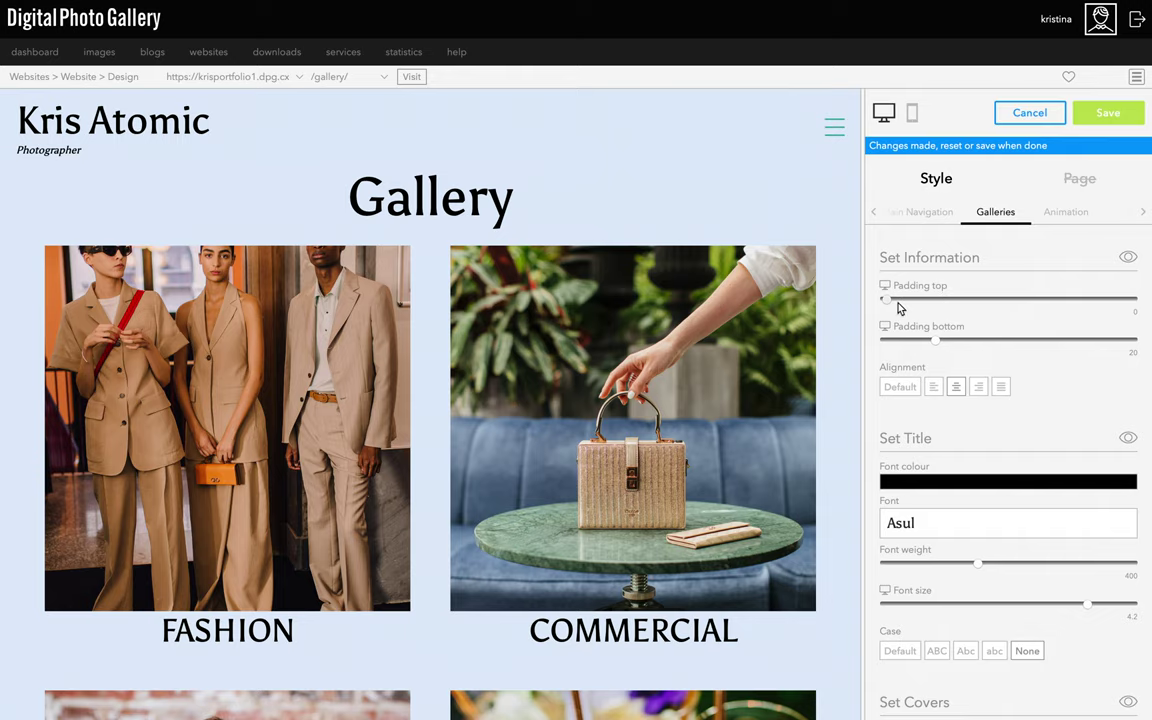
{"action": "scroll", "coordinate": [951, 431], "scroll_direction": "down", "scroll_amount": 1}
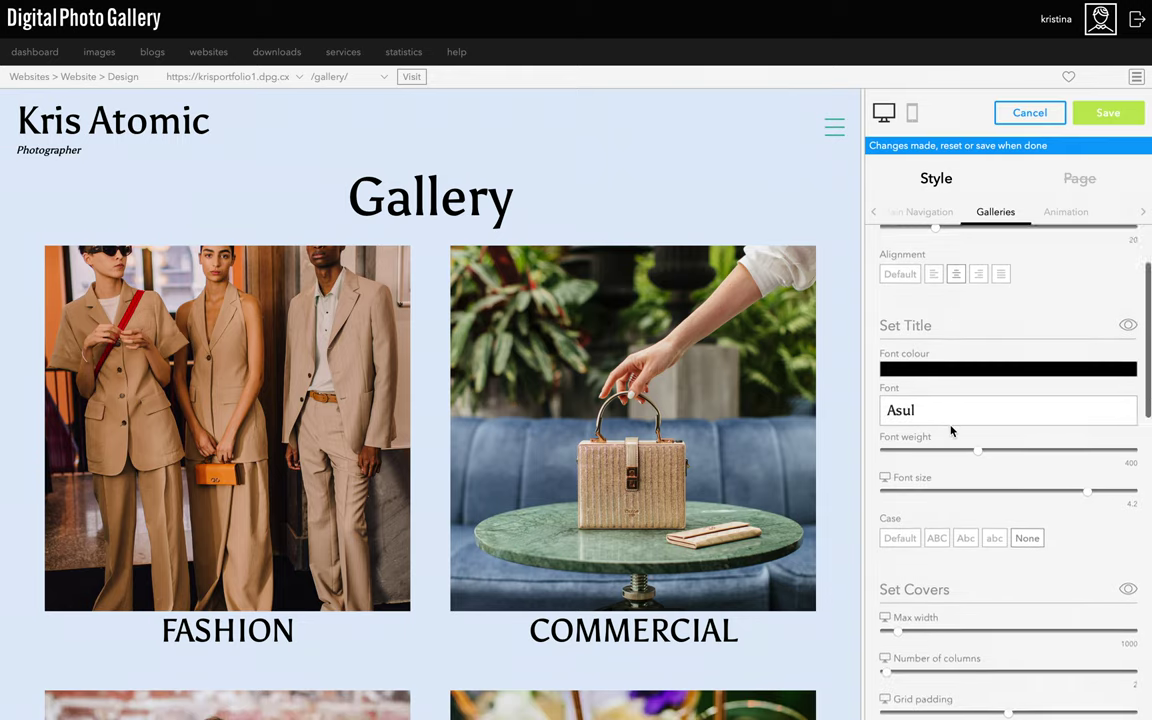
{"action": "scroll", "coordinate": [951, 431], "scroll_direction": "down", "scroll_amount": 1}
{"action": "left_click_drag", "start_coordinate": [895, 529], "coordinate": [933, 576]}
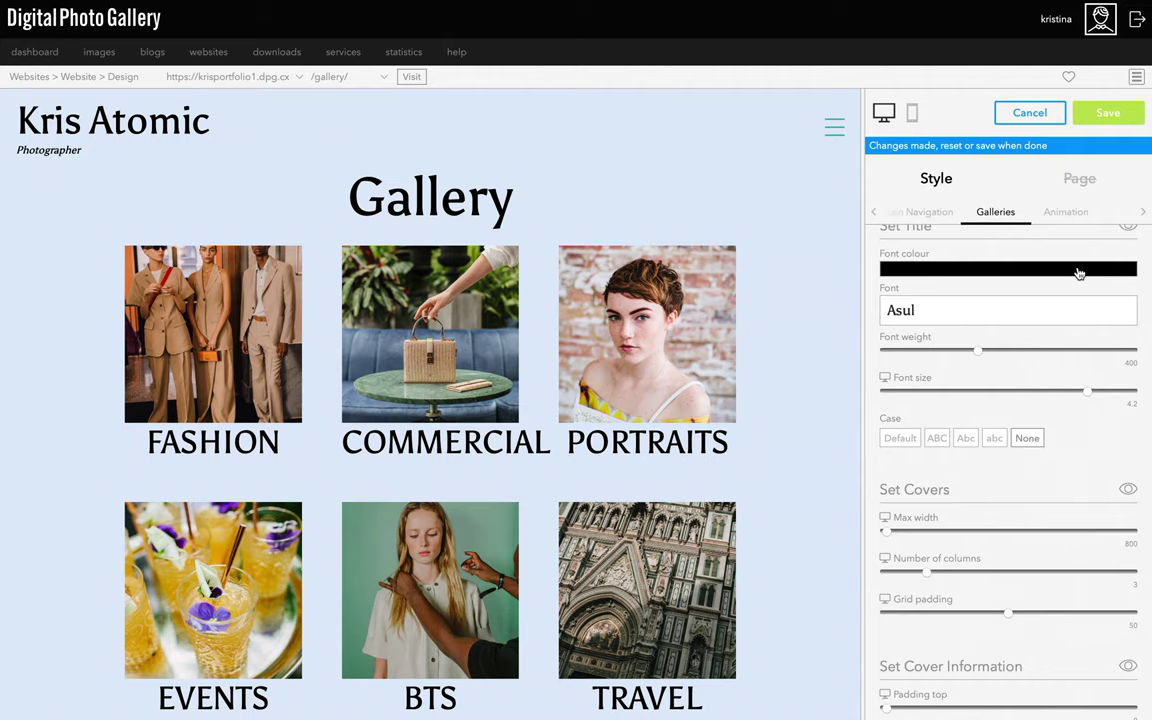
{"action": "left_click", "coordinate": [1046, 116]}
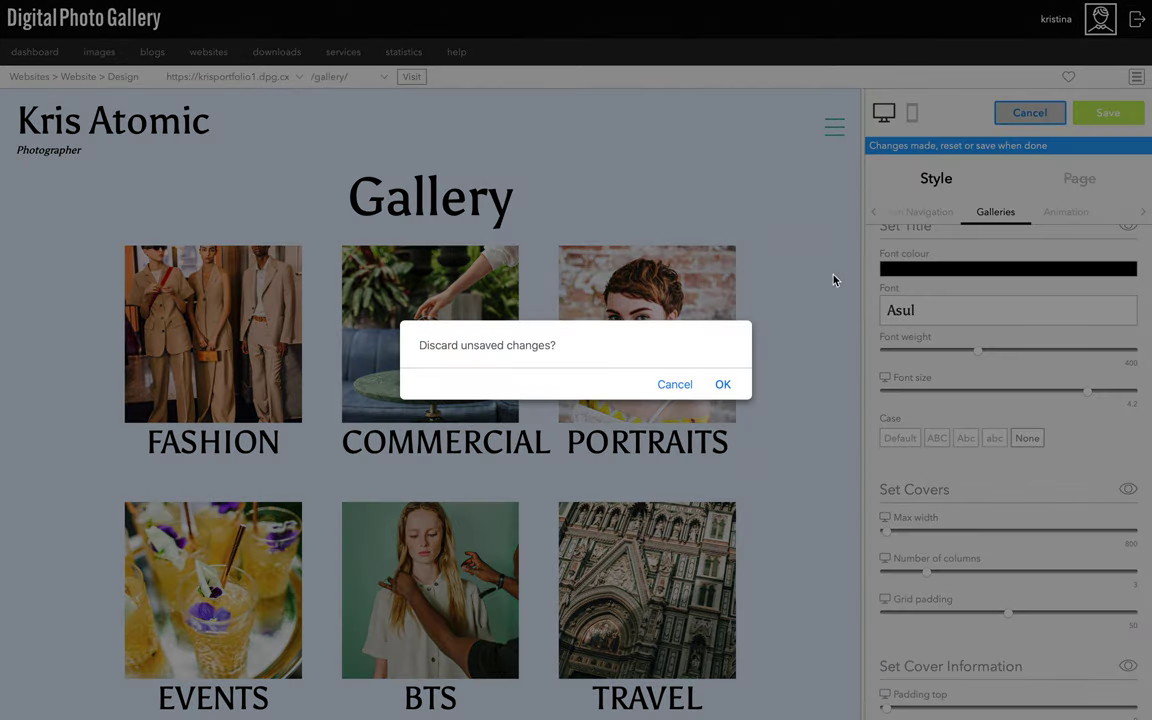
{"action": "left_click", "coordinate": [725, 383]}
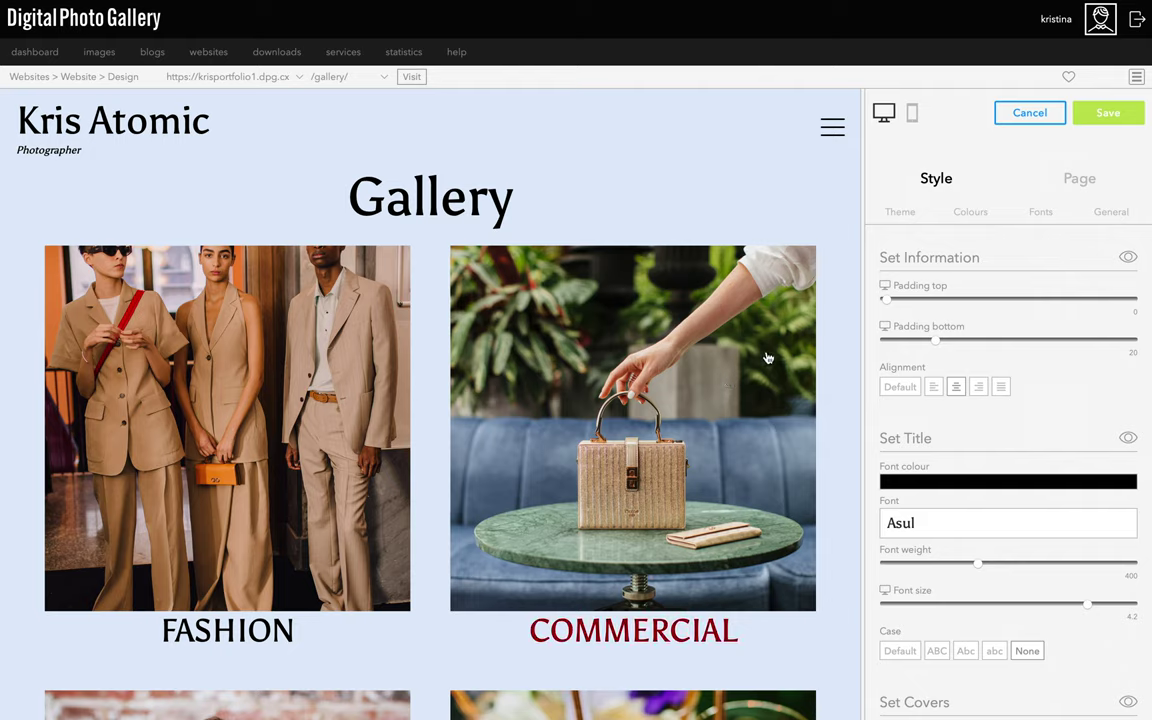
Step: Set the gallery page's header and navigation layout style to Split Top Bar
{"action": "left_click", "coordinate": [1073, 194]}
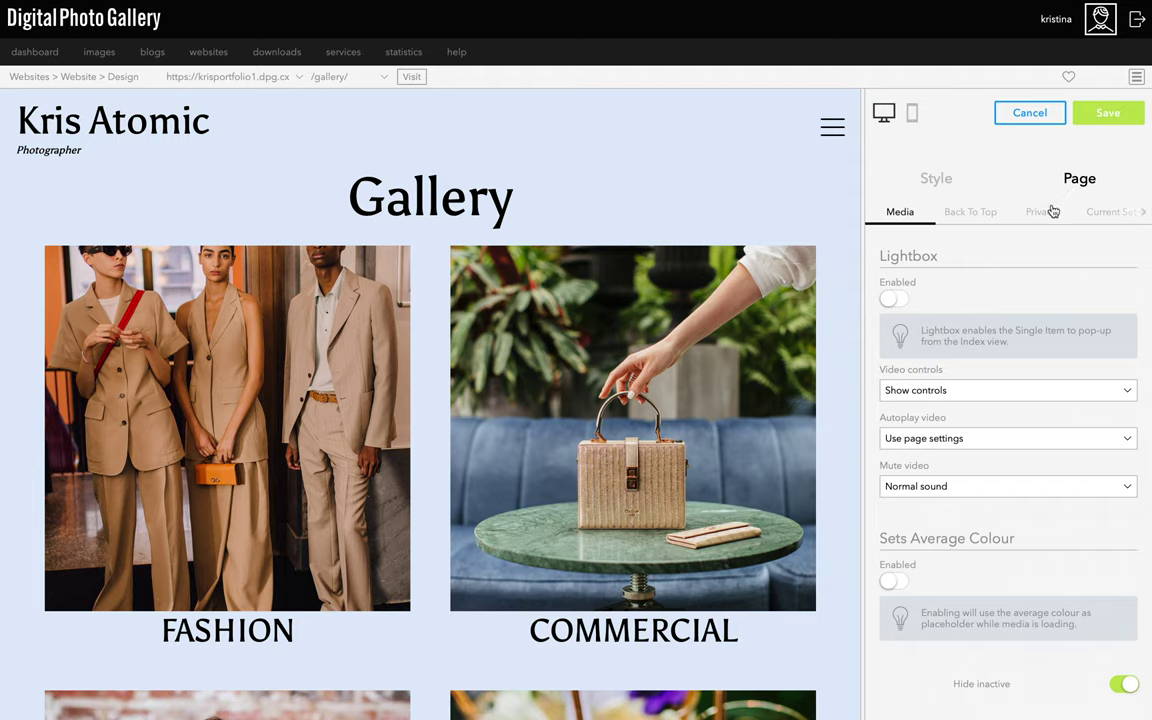
{"action": "scroll", "coordinate": [1012, 215], "scroll_direction": "right", "scroll_amount": 3}
{"action": "left_click", "coordinate": [1043, 212]}
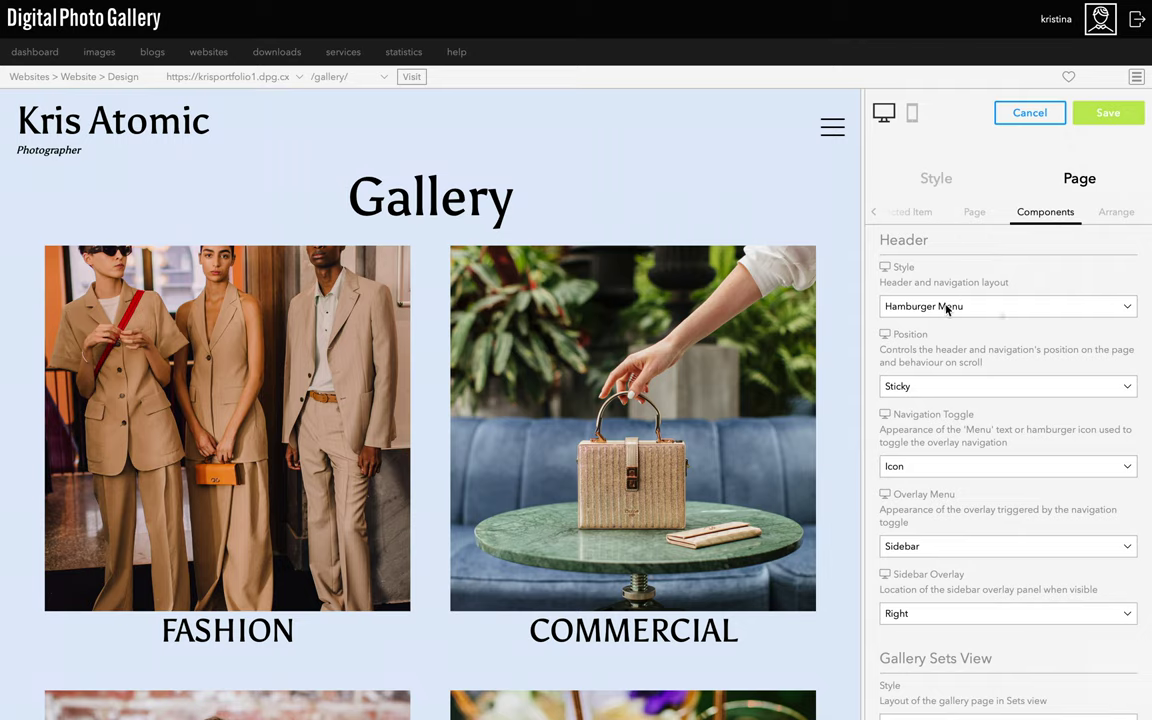
{"action": "scroll", "coordinate": [1003, 311], "scroll_direction": "down", "scroll_amount": 3}
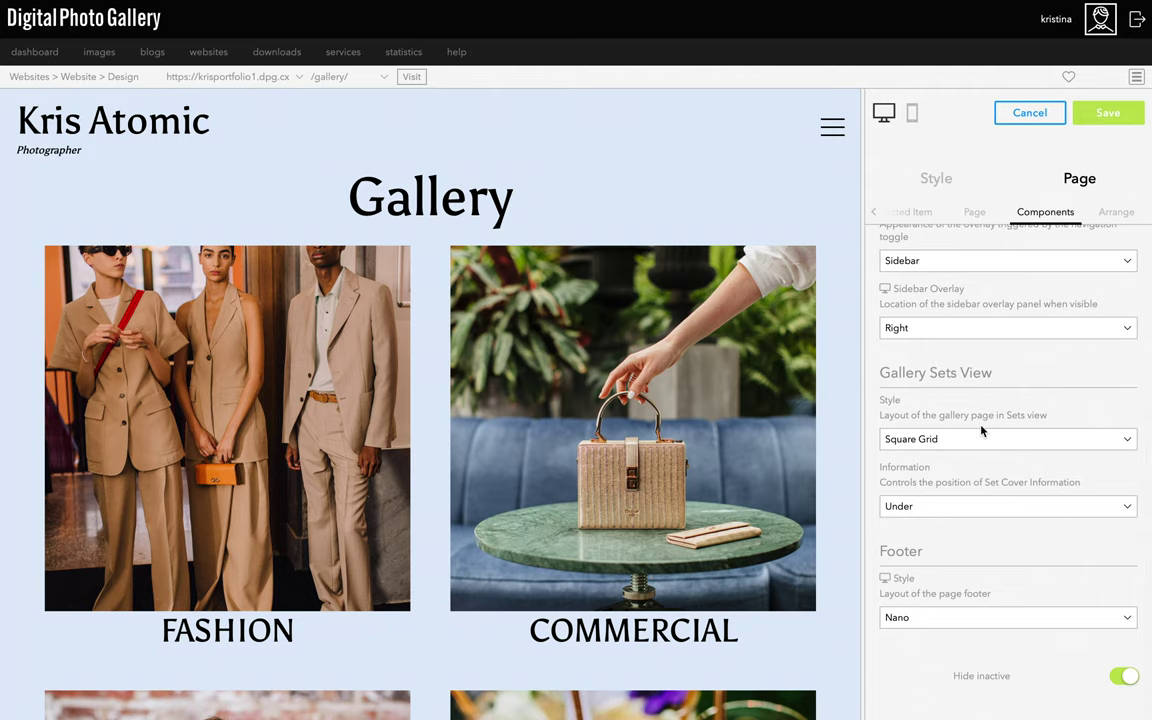
{"action": "scroll", "coordinate": [981, 430], "scroll_direction": "up", "scroll_amount": 3}
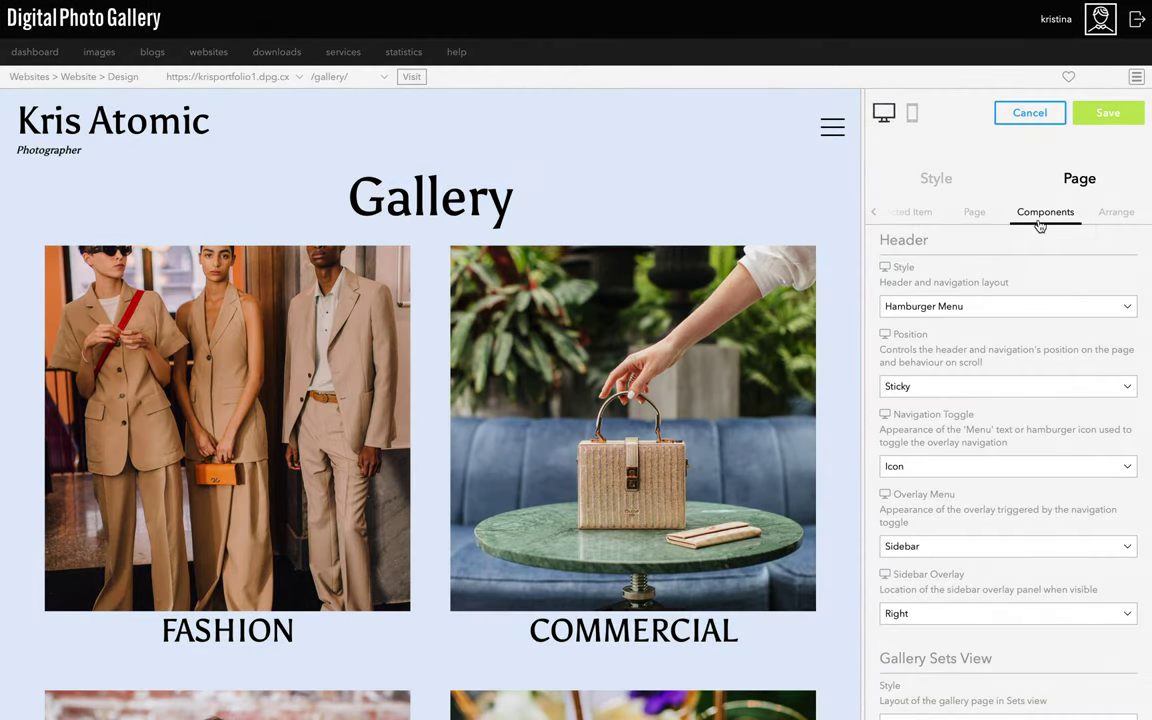
{"action": "left_click", "coordinate": [992, 305]}
{"action": "left_click", "coordinate": [910, 322]}
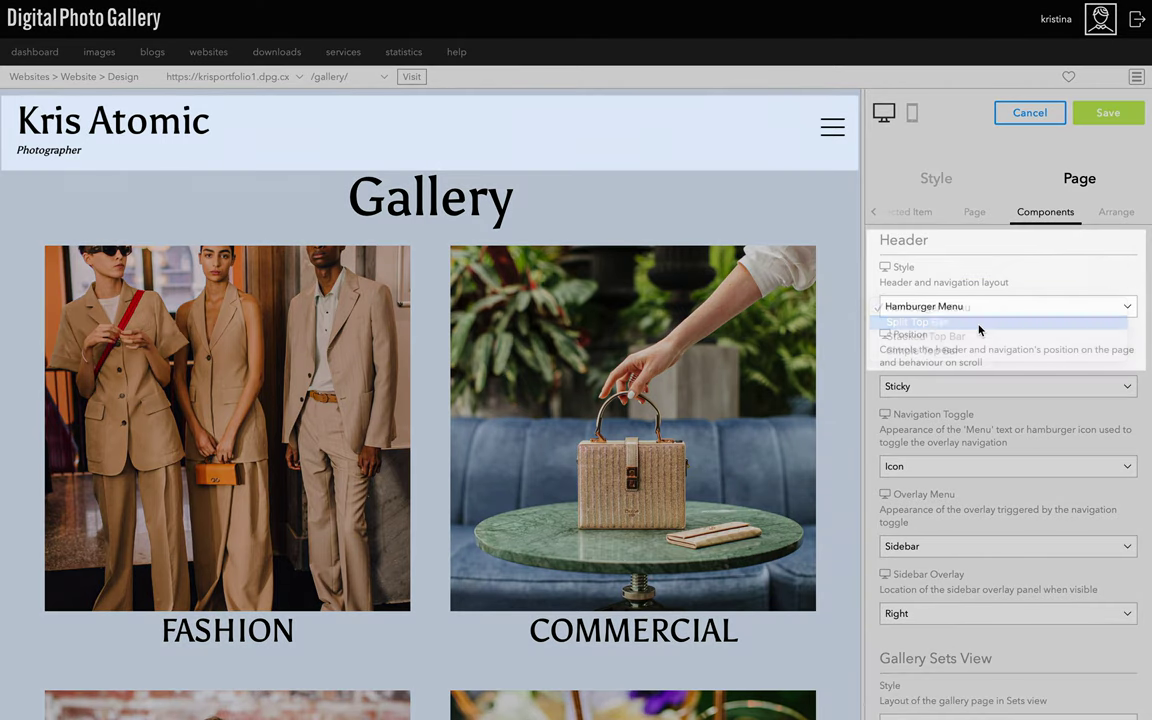
Step: Try the Stacked Top Bar style for the header and navigation layout, and switch it back to Split Top Bar
{"action": "left_click", "coordinate": [975, 306]}
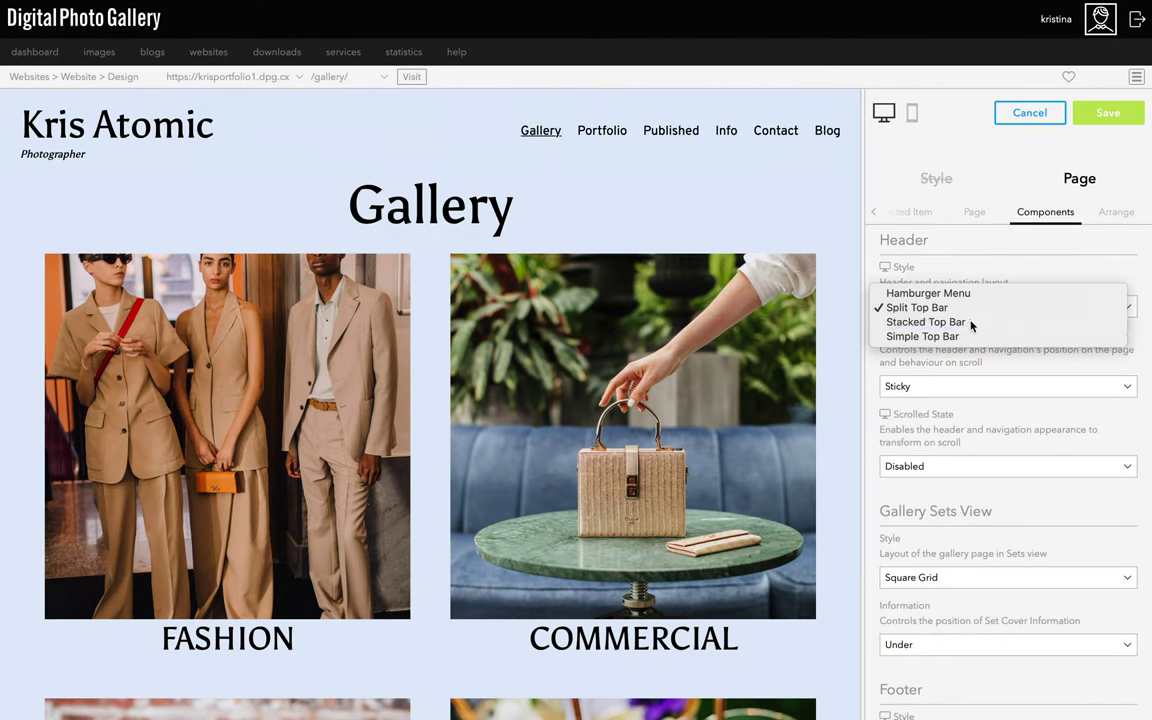
{"action": "left_click", "coordinate": [970, 320]}
{"action": "left_click", "coordinate": [969, 310]}
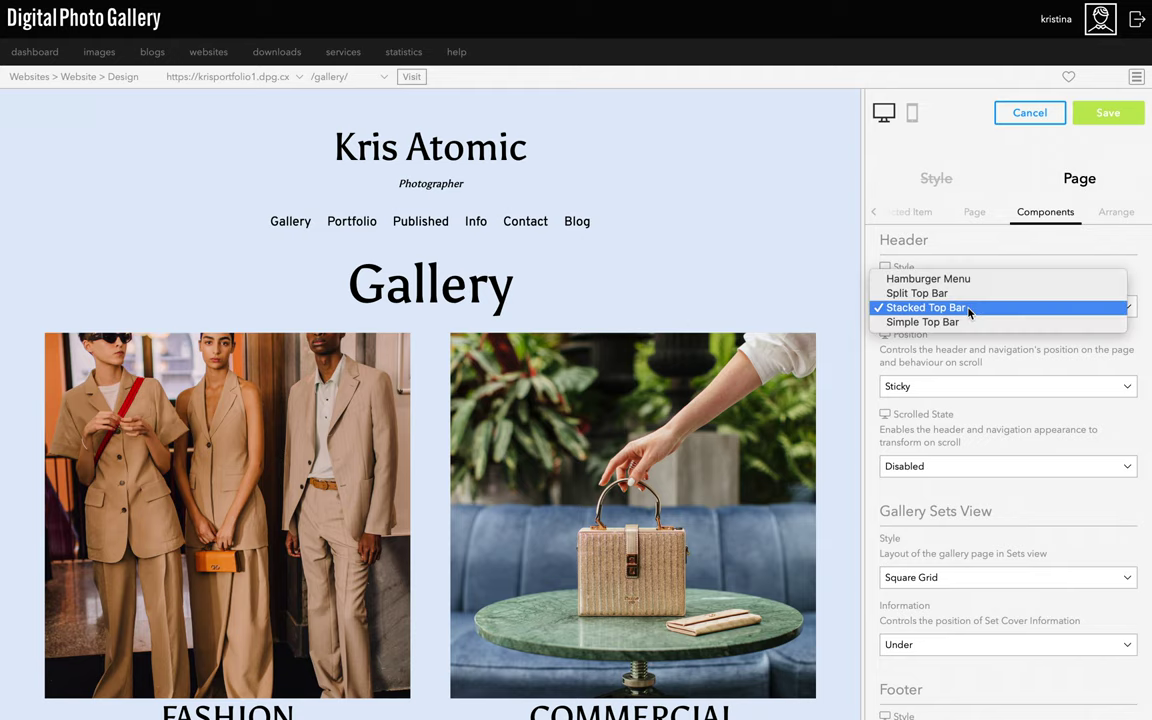
{"action": "left_click", "coordinate": [966, 293]}
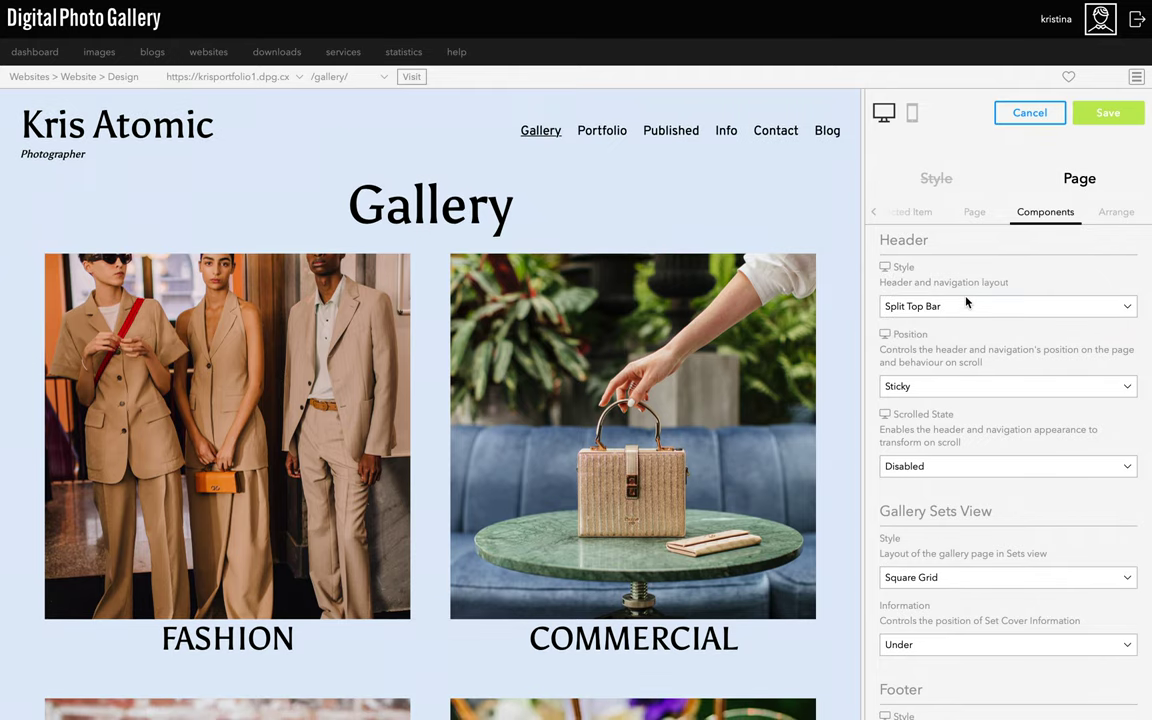
Step: Try the Micro style for the page footer's layout
{"action": "scroll", "coordinate": [966, 302], "scroll_direction": "down", "scroll_amount": 3}
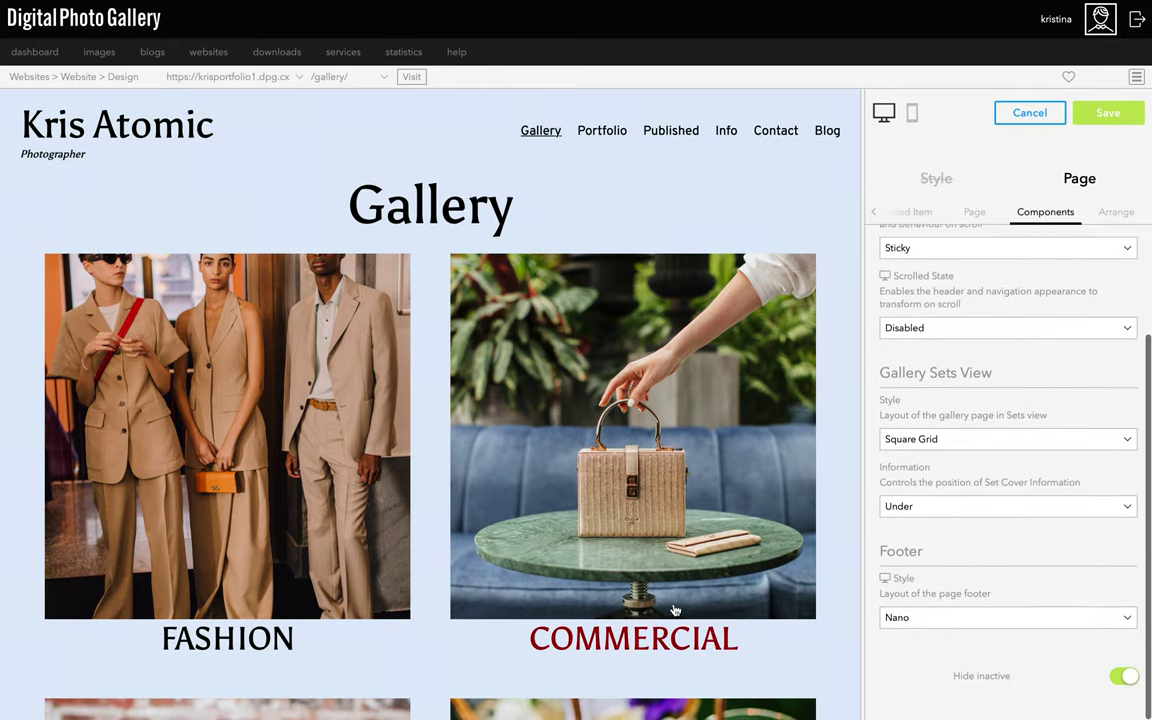
{"action": "scroll", "coordinate": [675, 615], "scroll_direction": "down", "scroll_amount": 5}
{"action": "scroll", "coordinate": [675, 615], "scroll_direction": "down", "scroll_amount": 5}
{"action": "left_click", "coordinate": [900, 618]}
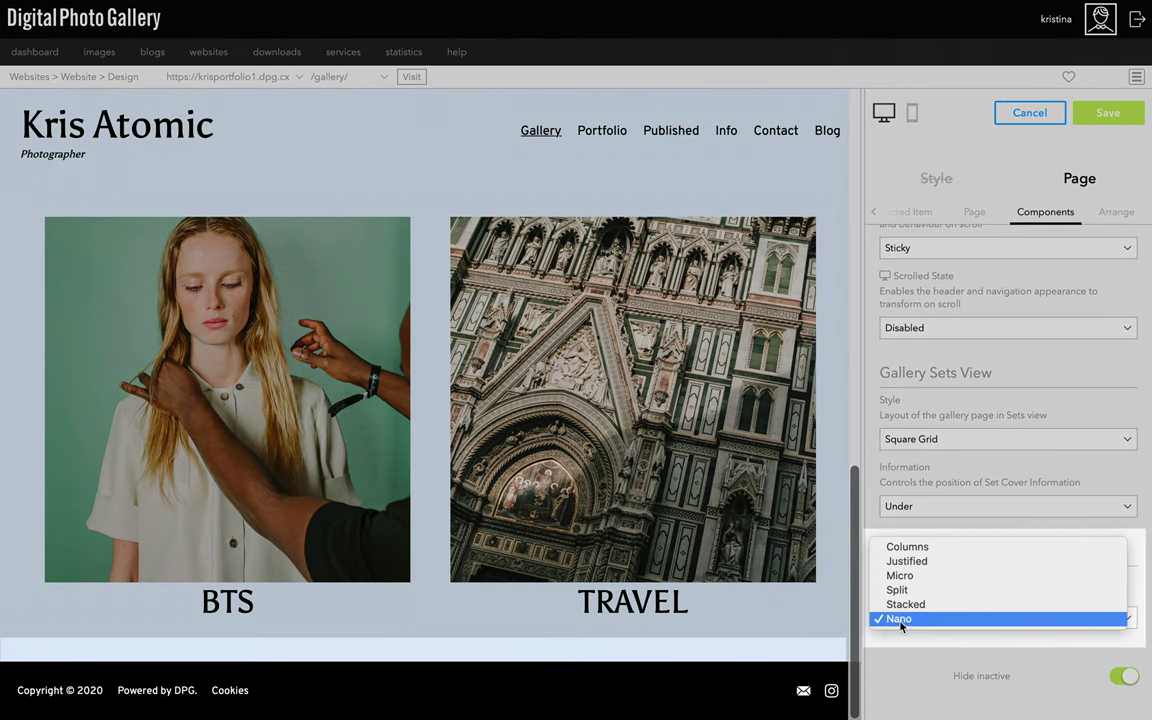
{"action": "left_click", "coordinate": [903, 619]}
{"action": "left_click", "coordinate": [903, 617]}
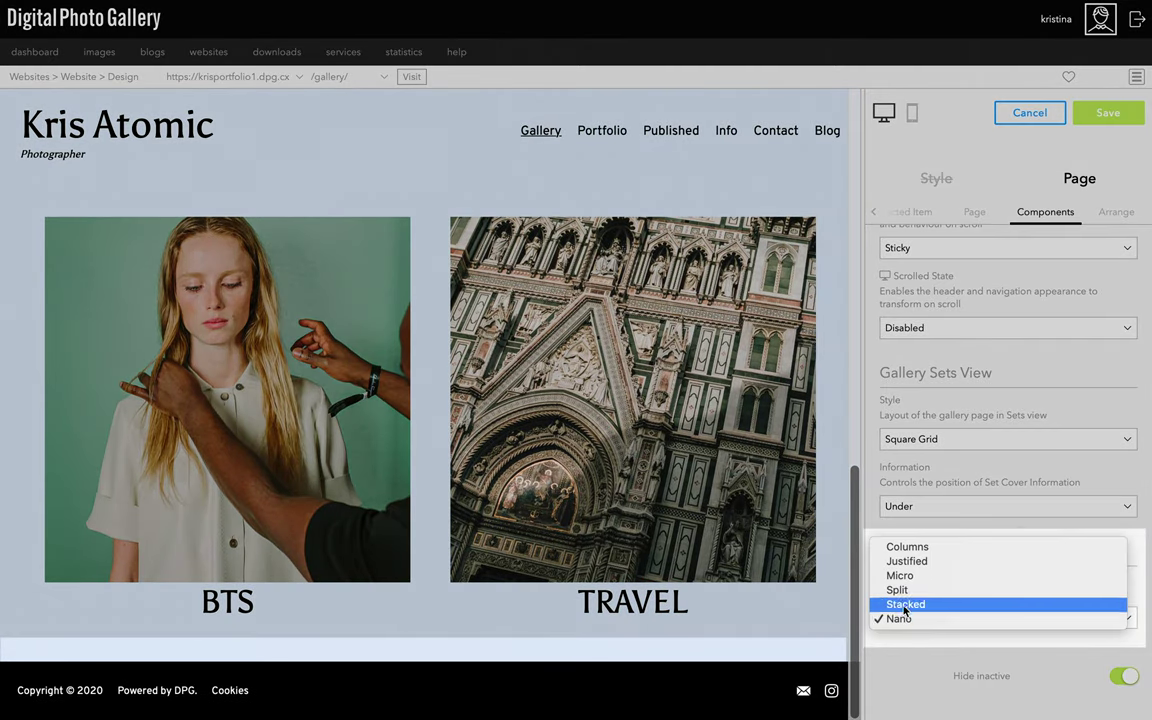
{"action": "left_click", "coordinate": [903, 578]}
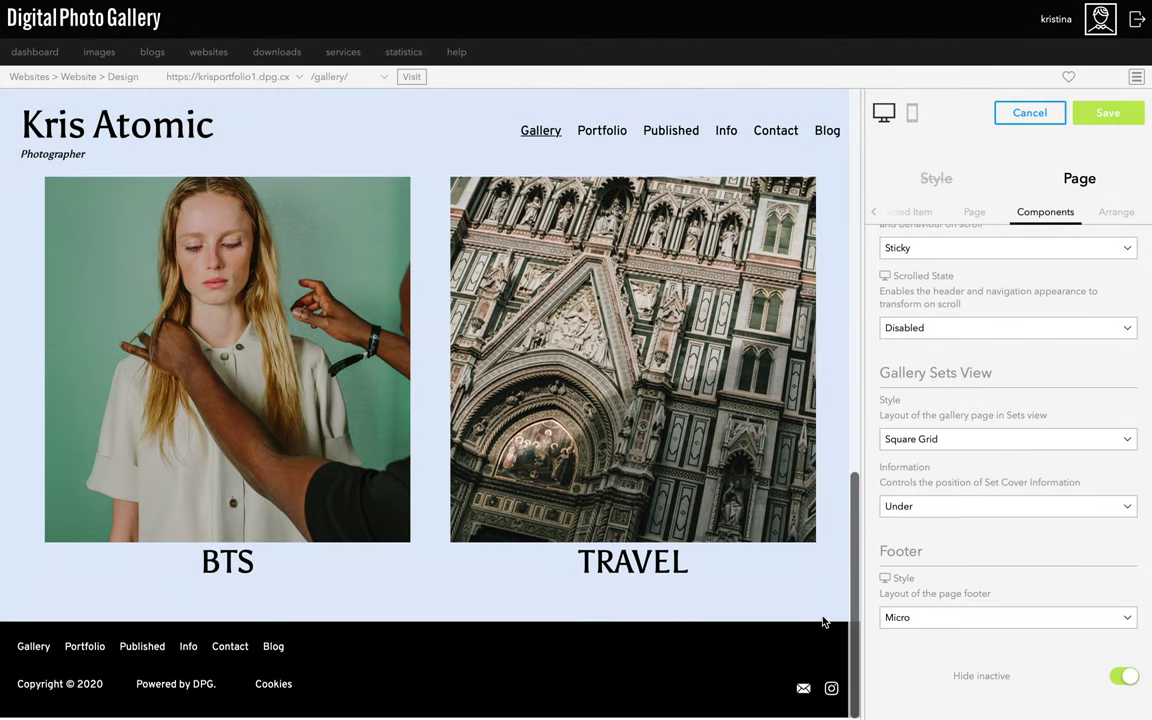
Step: Try the Columns and Justified styles for the page footer, and set it back to Nano
{"action": "left_click", "coordinate": [940, 618]}
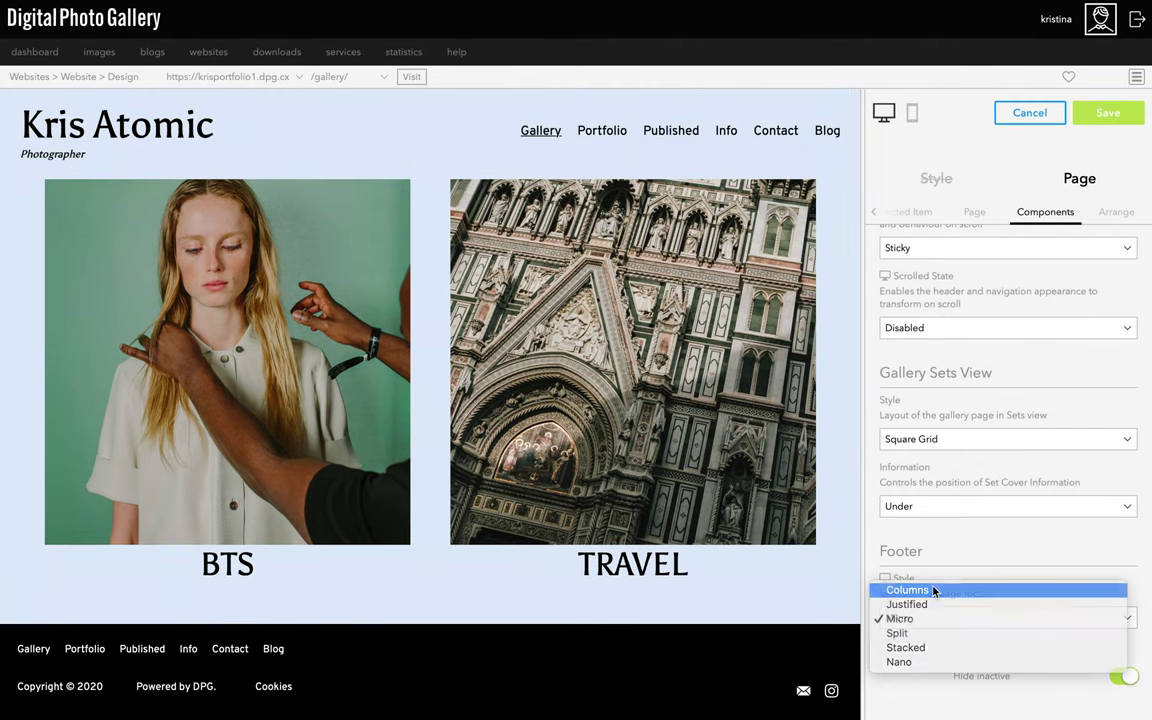
{"action": "left_click", "coordinate": [933, 591]}
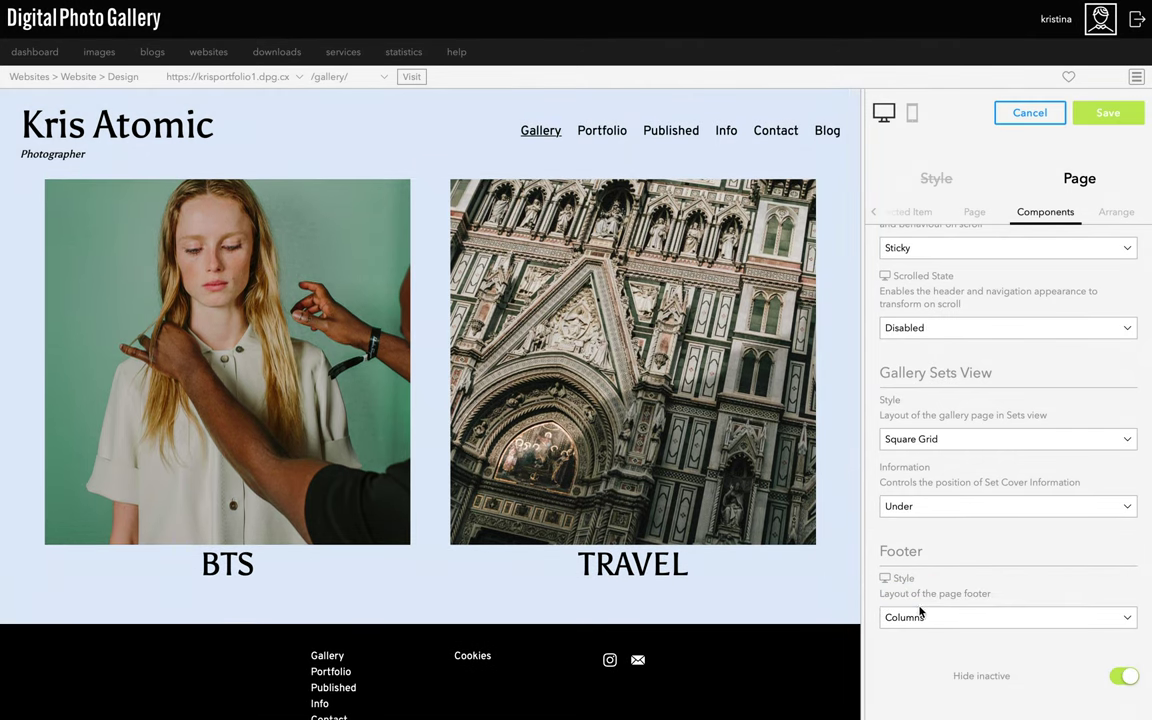
{"action": "left_click", "coordinate": [884, 615]}
{"action": "left_click", "coordinate": [910, 635]}
{"action": "left_click", "coordinate": [914, 625]}
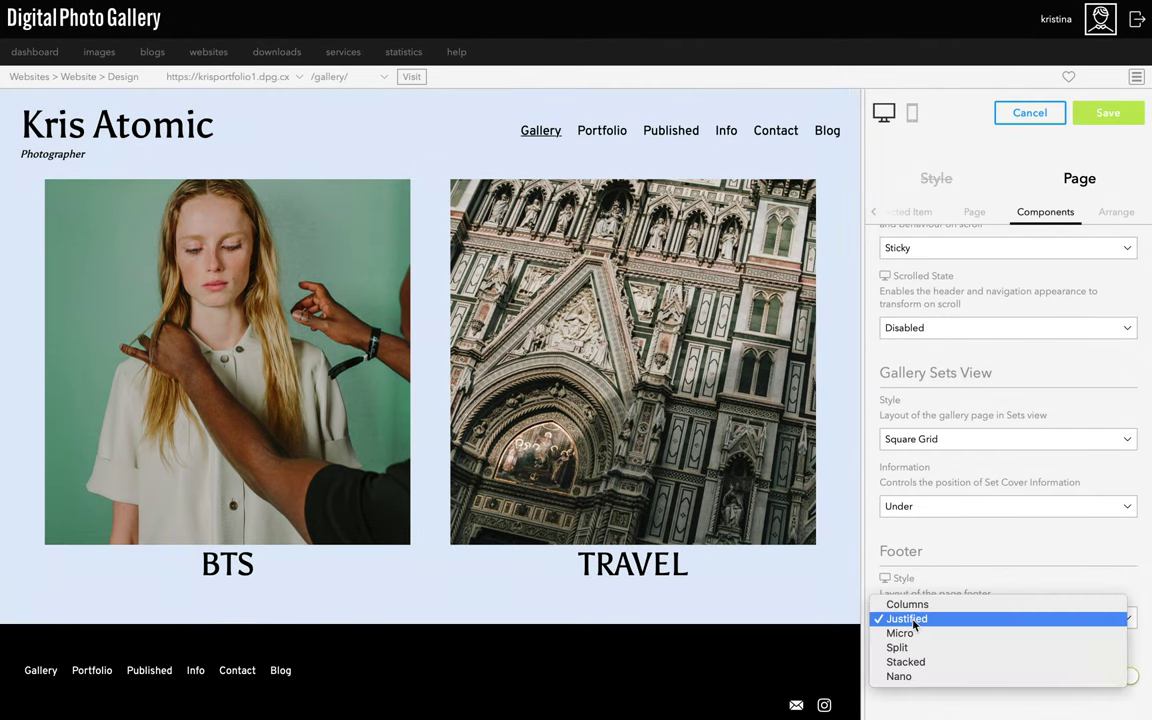
{"action": "left_click", "coordinate": [913, 677]}
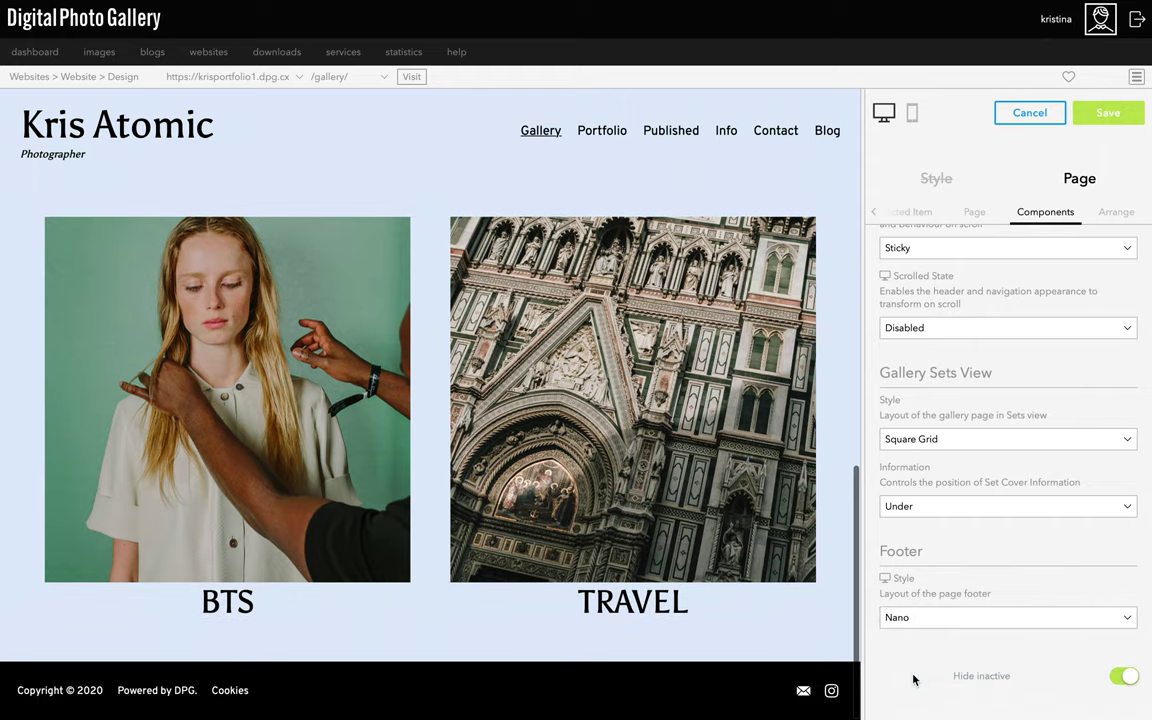
Step: Try the Regular Grid and Uniform Grid styles for the gallery sets view, and return it to Square Grid
{"action": "scroll", "coordinate": [797, 561], "scroll_direction": "up", "scroll_amount": 5}
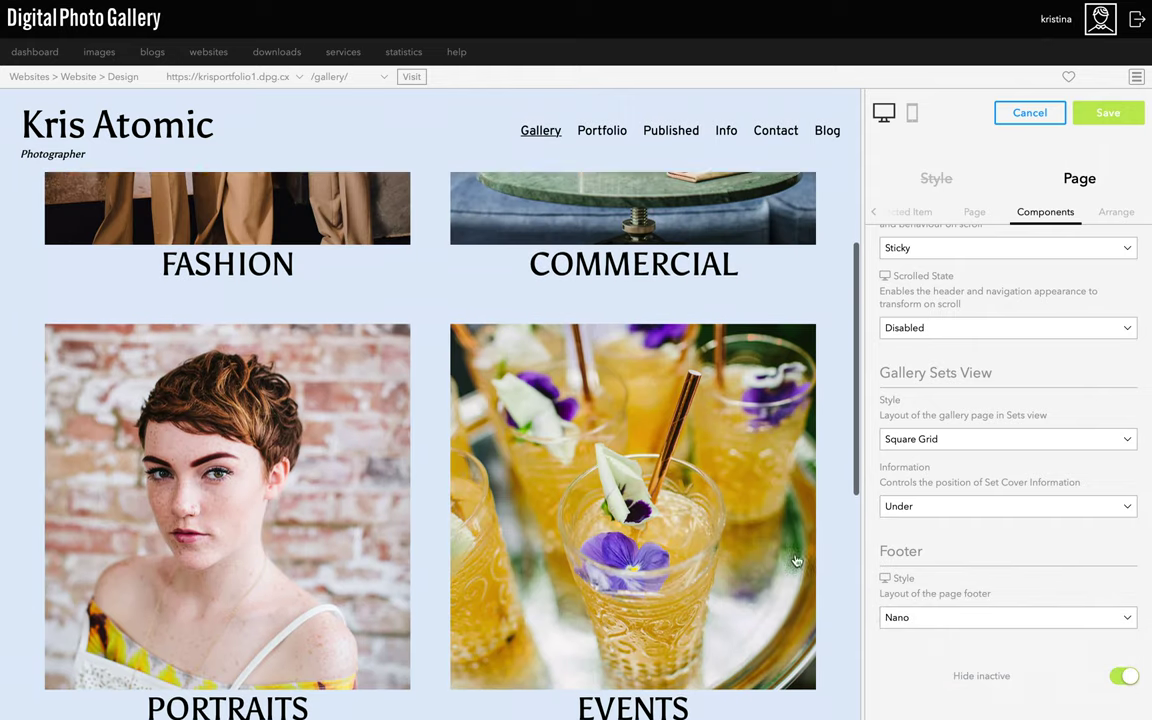
{"action": "scroll", "coordinate": [797, 561], "scroll_direction": "up", "scroll_amount": 4}
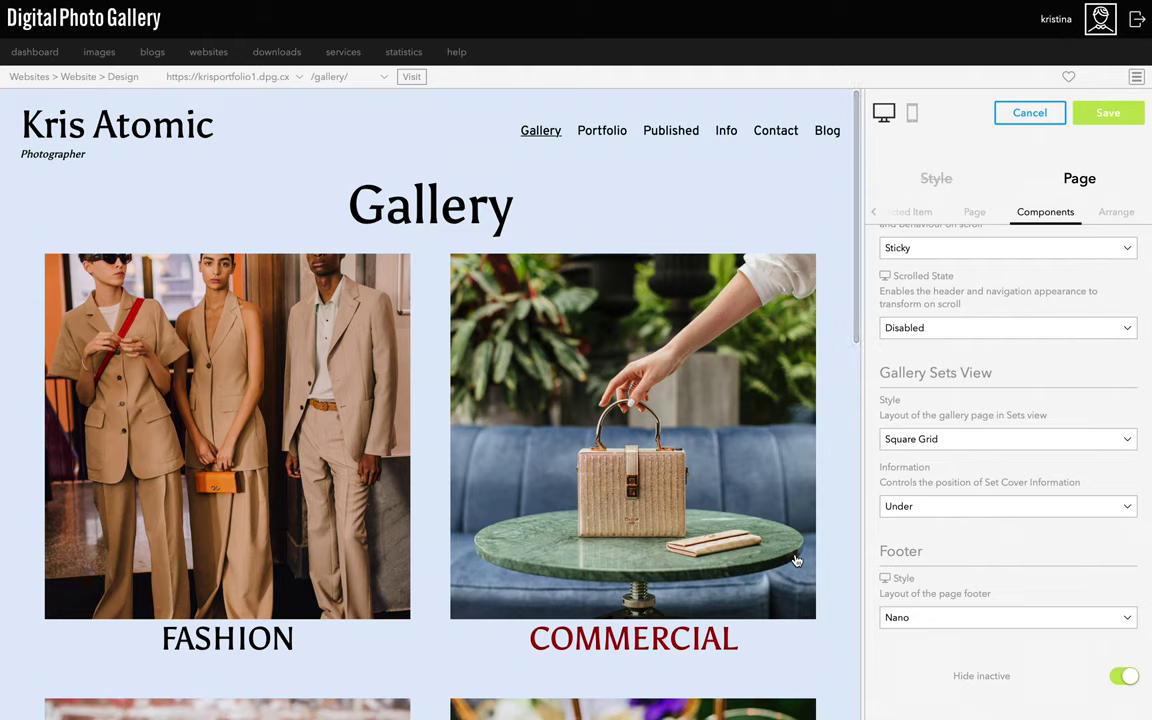
{"action": "scroll", "coordinate": [1052, 438], "scroll_direction": "up", "scroll_amount": 2}
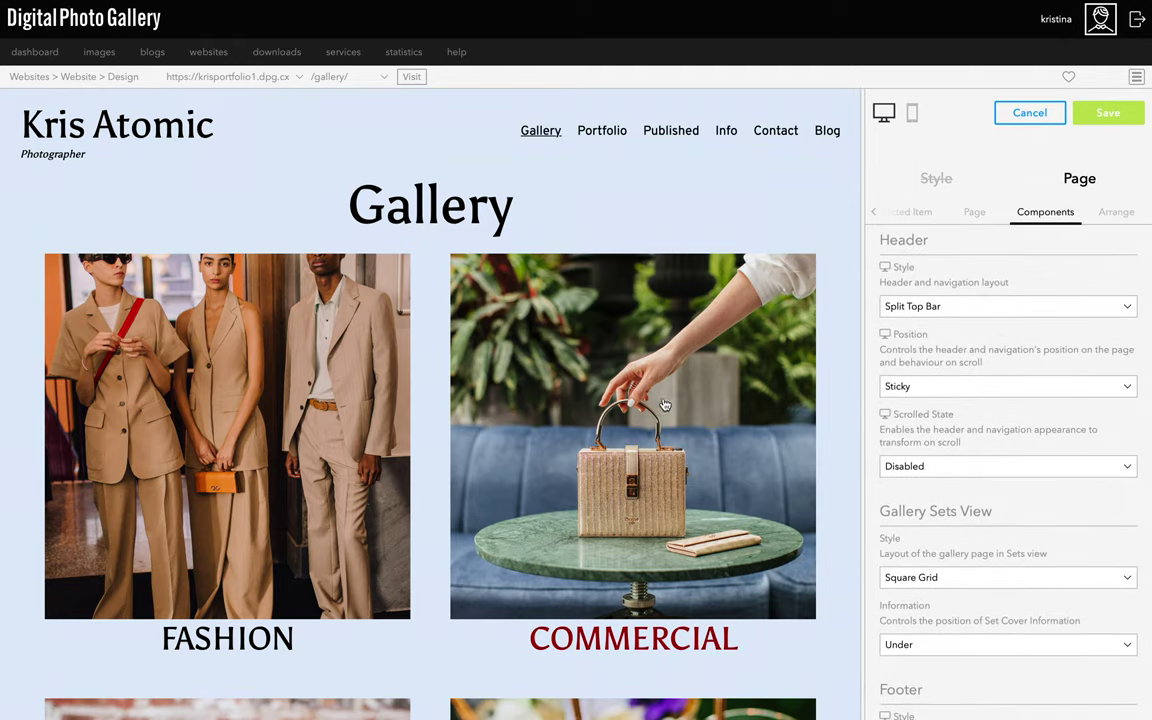
{"action": "scroll", "coordinate": [938, 505], "scroll_direction": "down", "scroll_amount": 3}
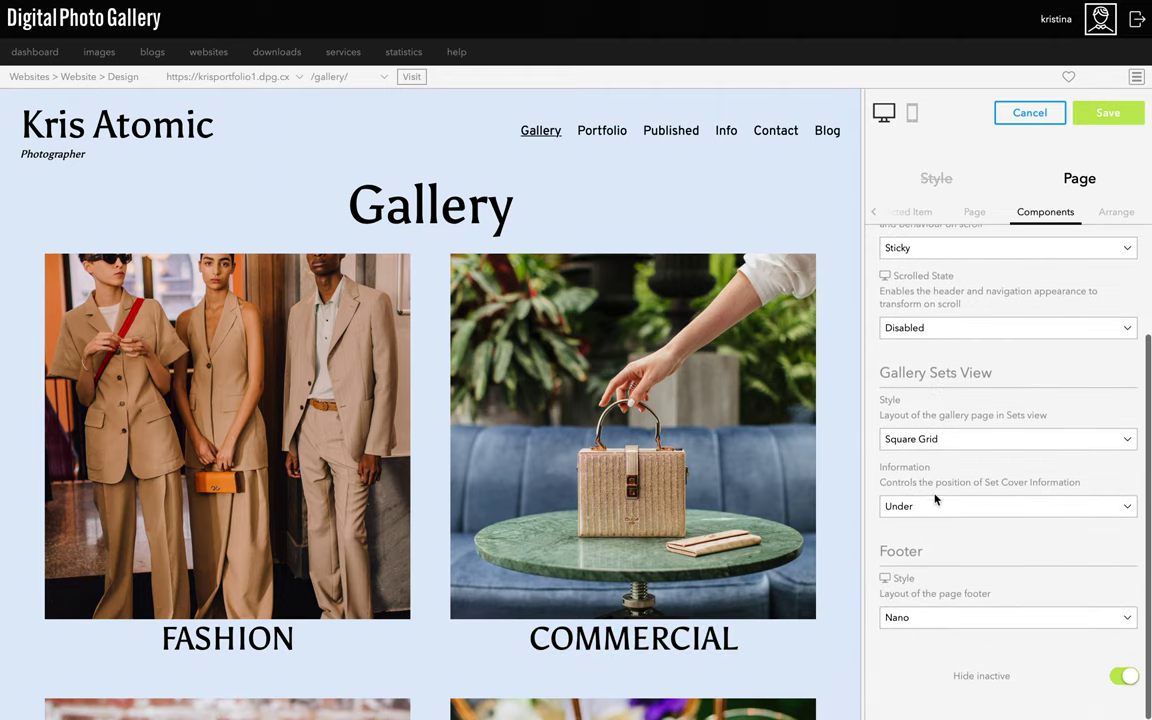
{"action": "left_click", "coordinate": [930, 439]}
{"action": "left_click", "coordinate": [922, 455]}
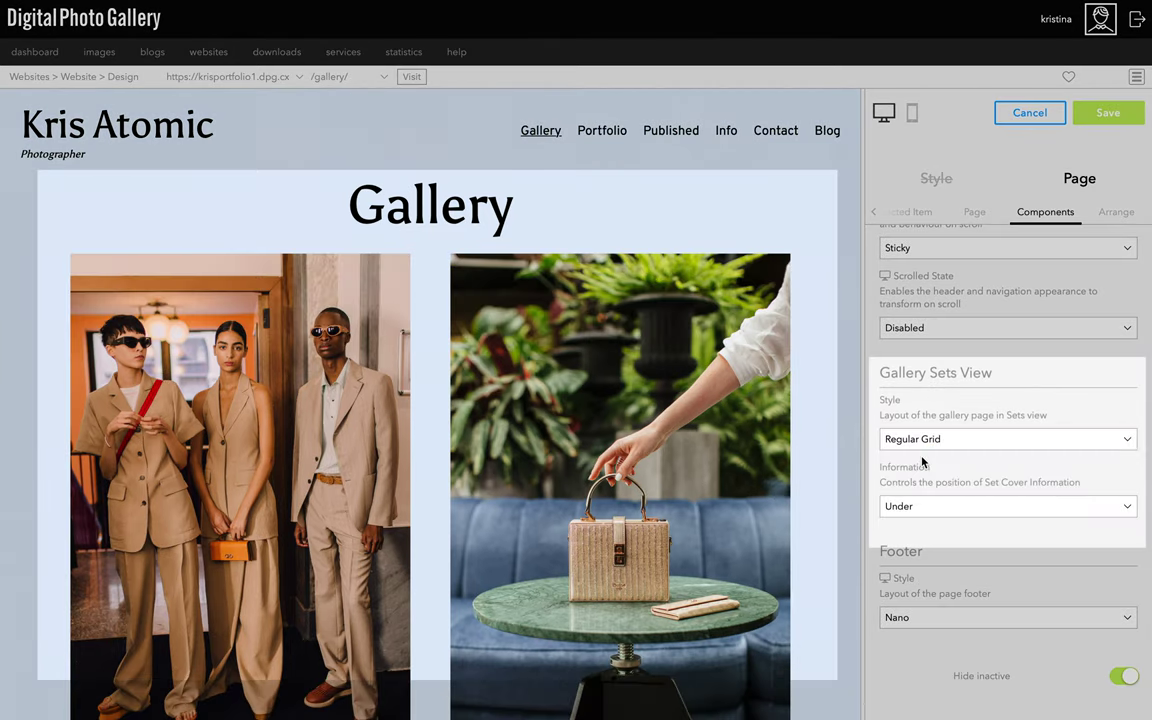
{"action": "left_click", "coordinate": [922, 442]}
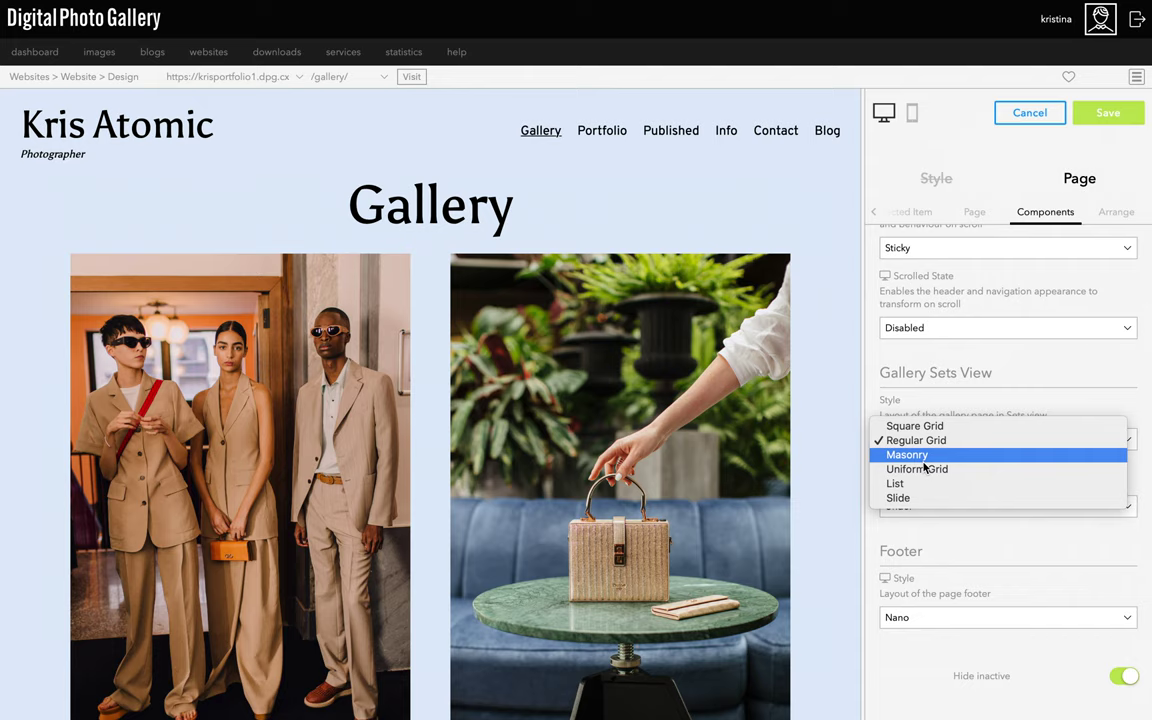
{"action": "left_click", "coordinate": [924, 468]}
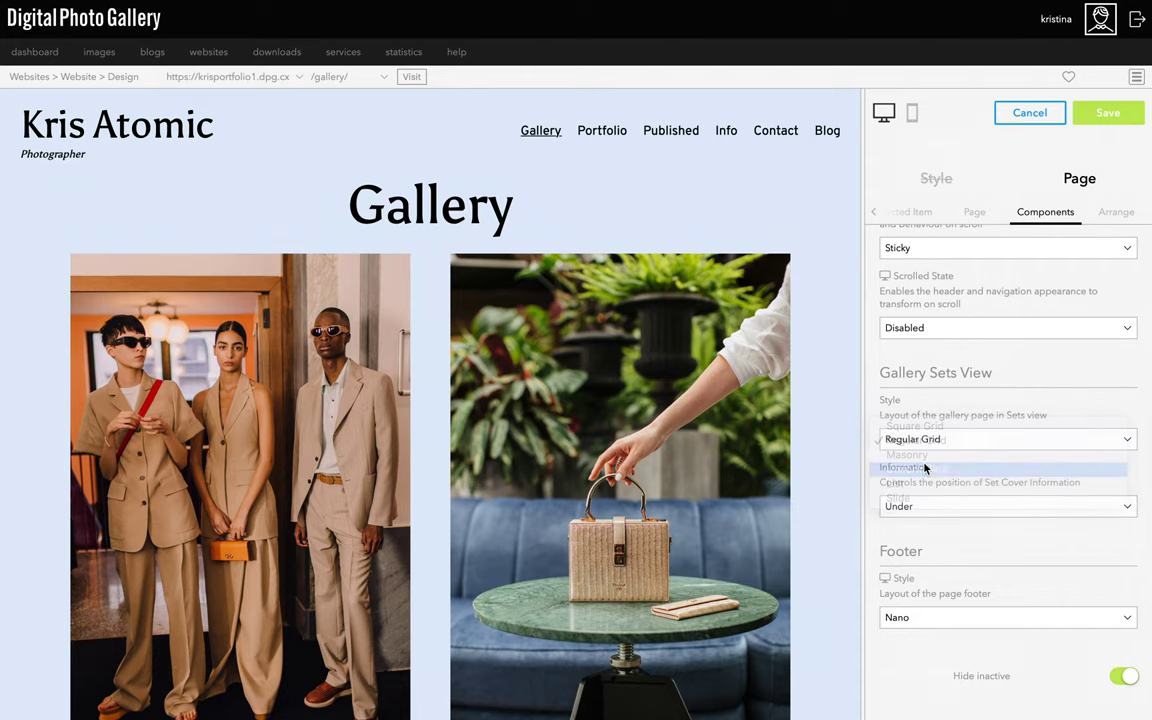
{"action": "left_click", "coordinate": [922, 440]}
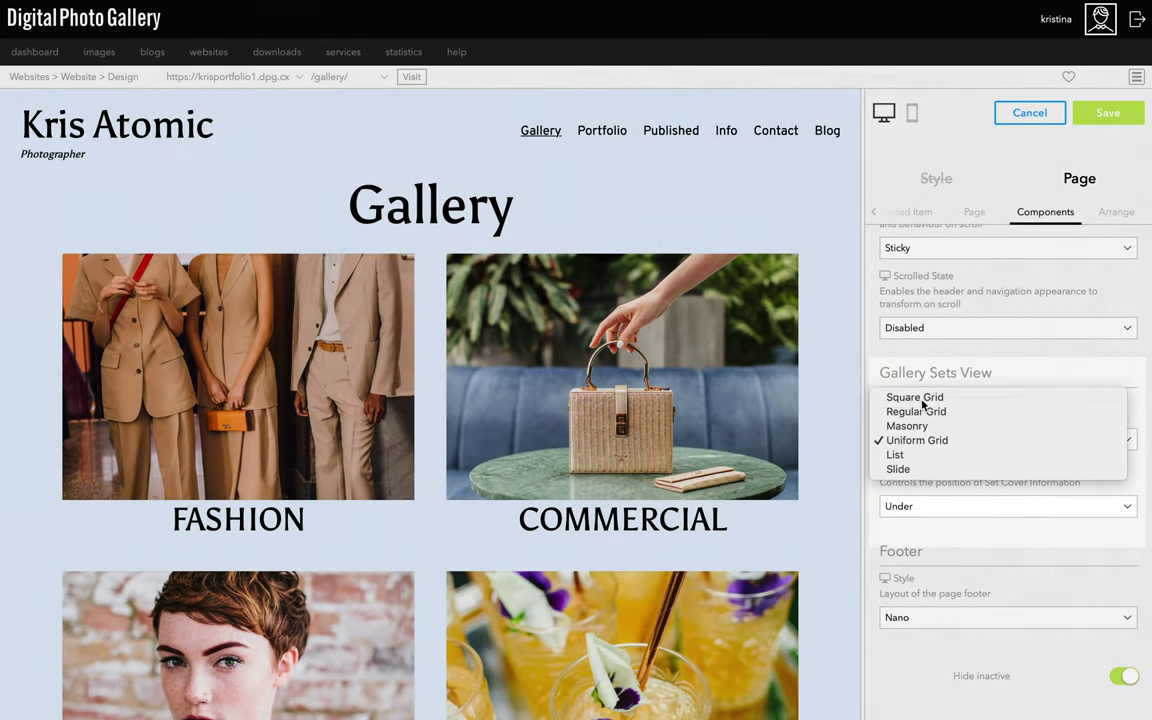
{"action": "left_click", "coordinate": [922, 399]}
Step: Try the Slide and Regular Grid styles for the gallery sets view, and restore Square Grid
{"action": "left_click", "coordinate": [925, 440]}
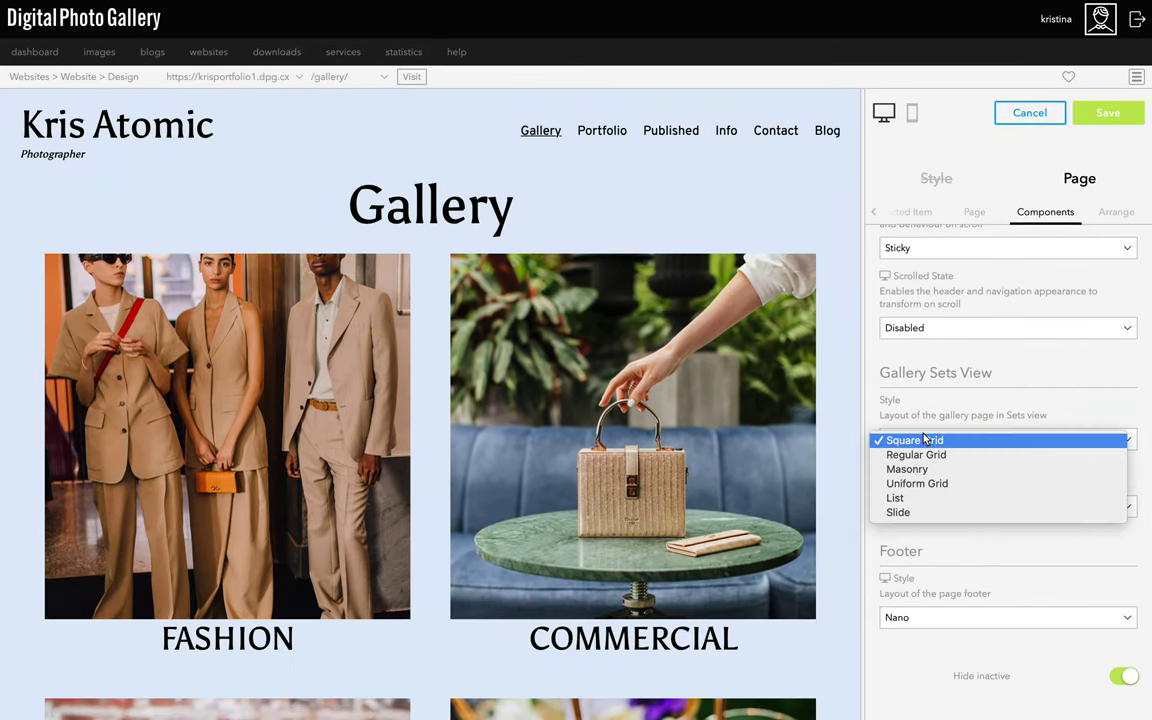
{"action": "left_click", "coordinate": [922, 512]}
{"action": "left_click", "coordinate": [923, 507]}
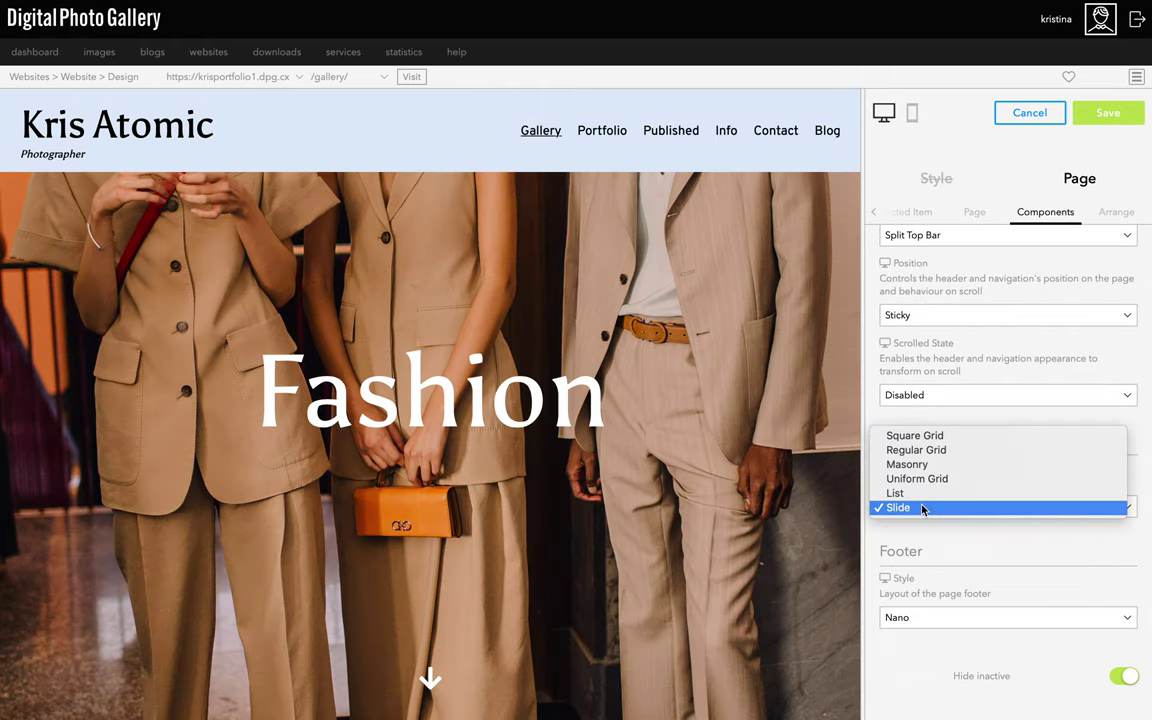
{"action": "left_click", "coordinate": [925, 452]}
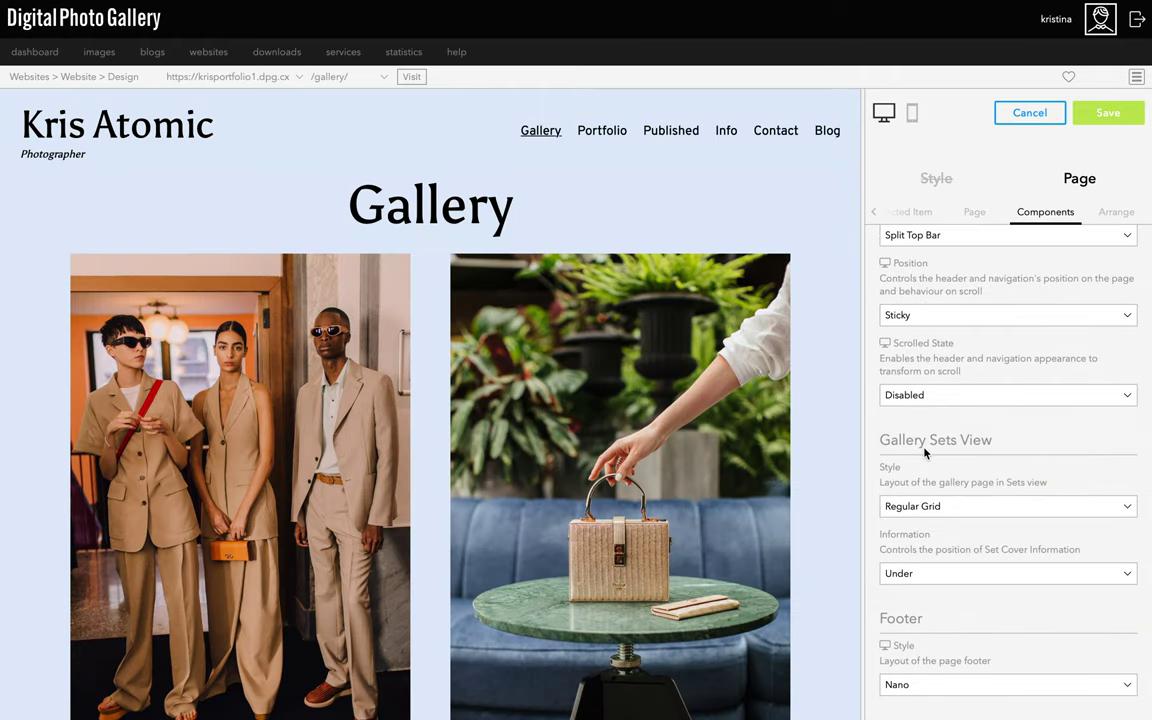
{"action": "left_click", "coordinate": [907, 504]}
{"action": "left_click", "coordinate": [918, 497]}
{"action": "key", "text": "Down"}
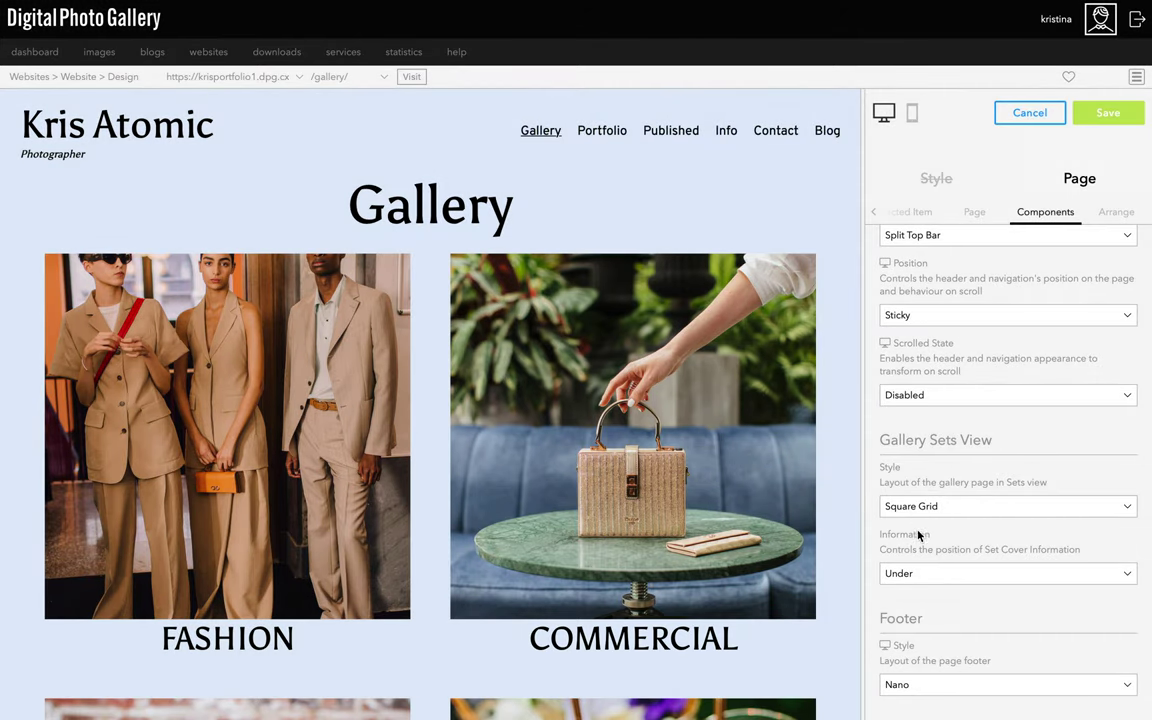
Step: Set the gallery set cover information to Hover and preview it on the Commercial cover
{"action": "left_click", "coordinate": [915, 573]}
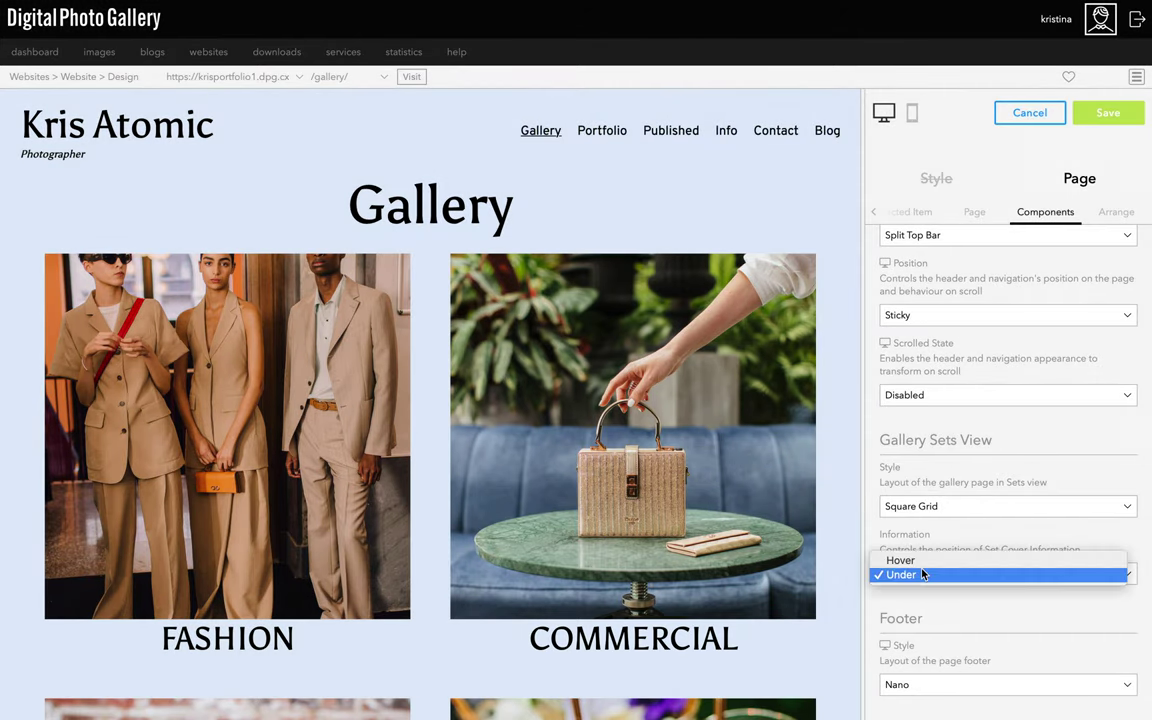
{"action": "left_click", "coordinate": [914, 559]}
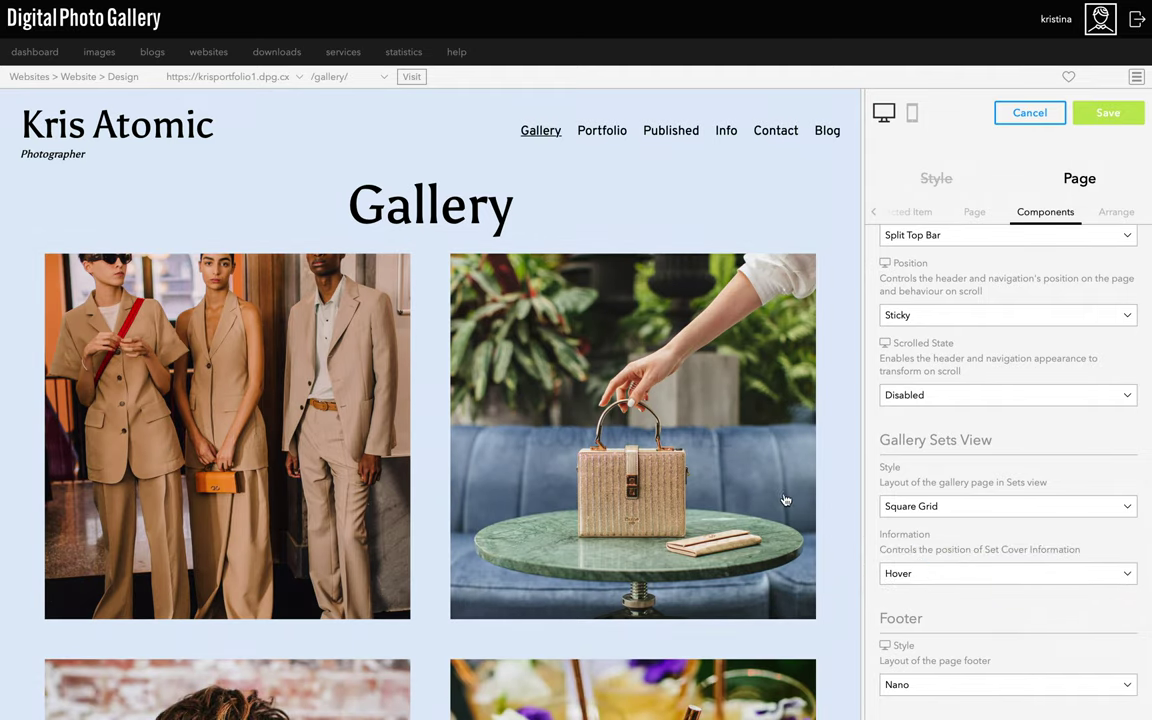
{"action": "mouse_move", "coordinate": [784, 496]}
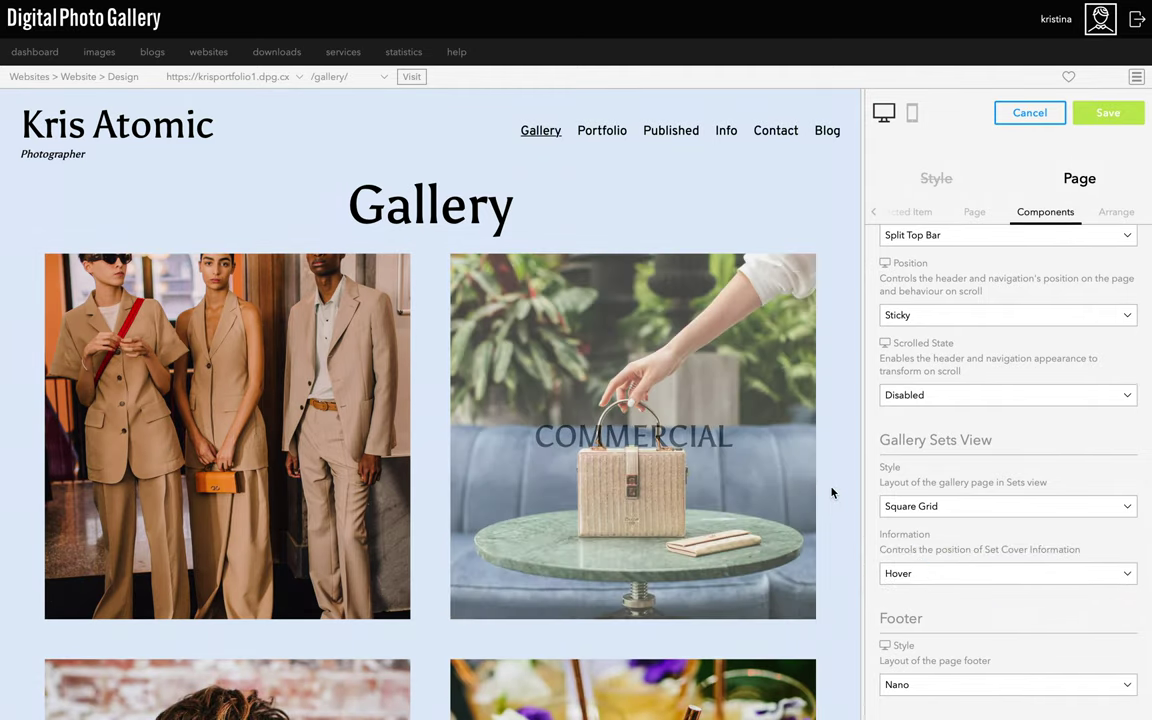
Step: Open the Fashion set and its purple-background portrait to examine the index and single view layout settings, and return to the set's index
{"action": "left_click", "coordinate": [396, 513]}
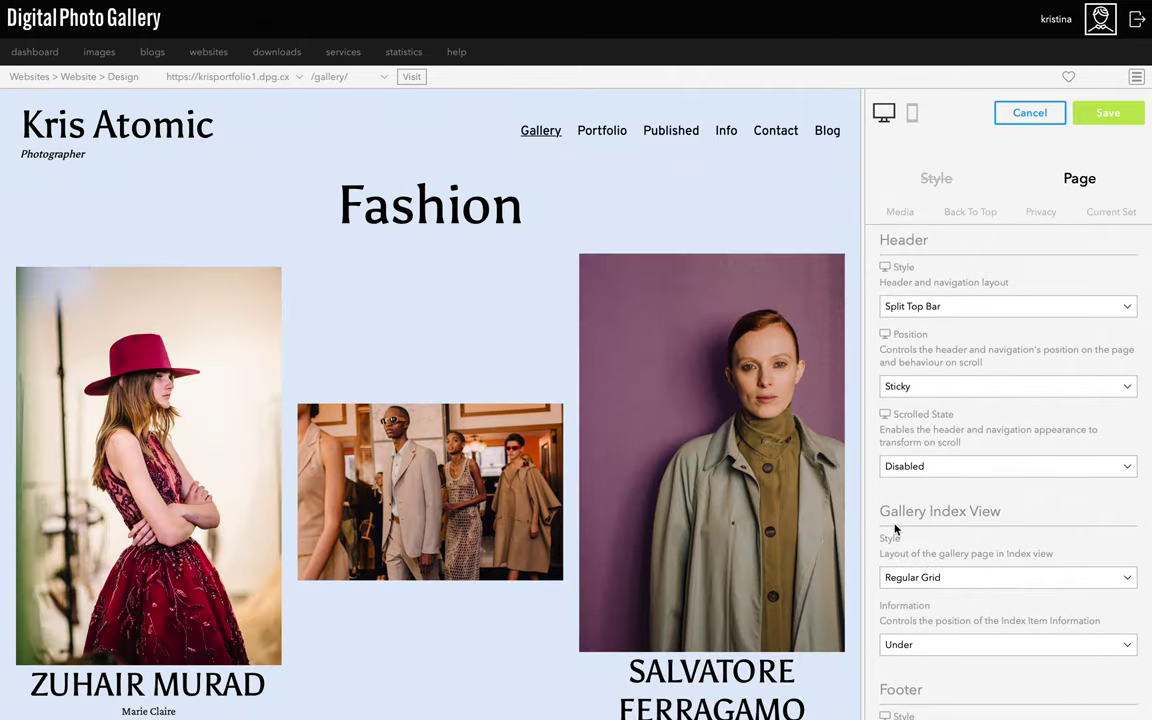
{"action": "scroll", "coordinate": [895, 530], "scroll_direction": "down", "scroll_amount": 3}
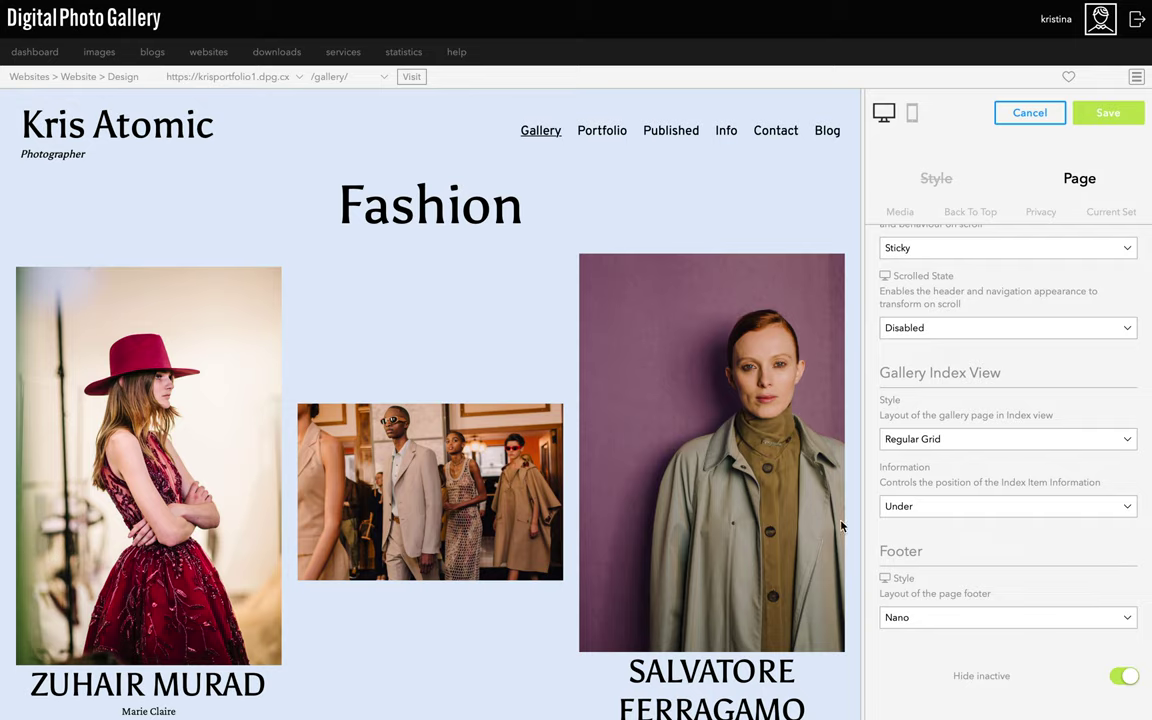
{"action": "left_click", "coordinate": [758, 527]}
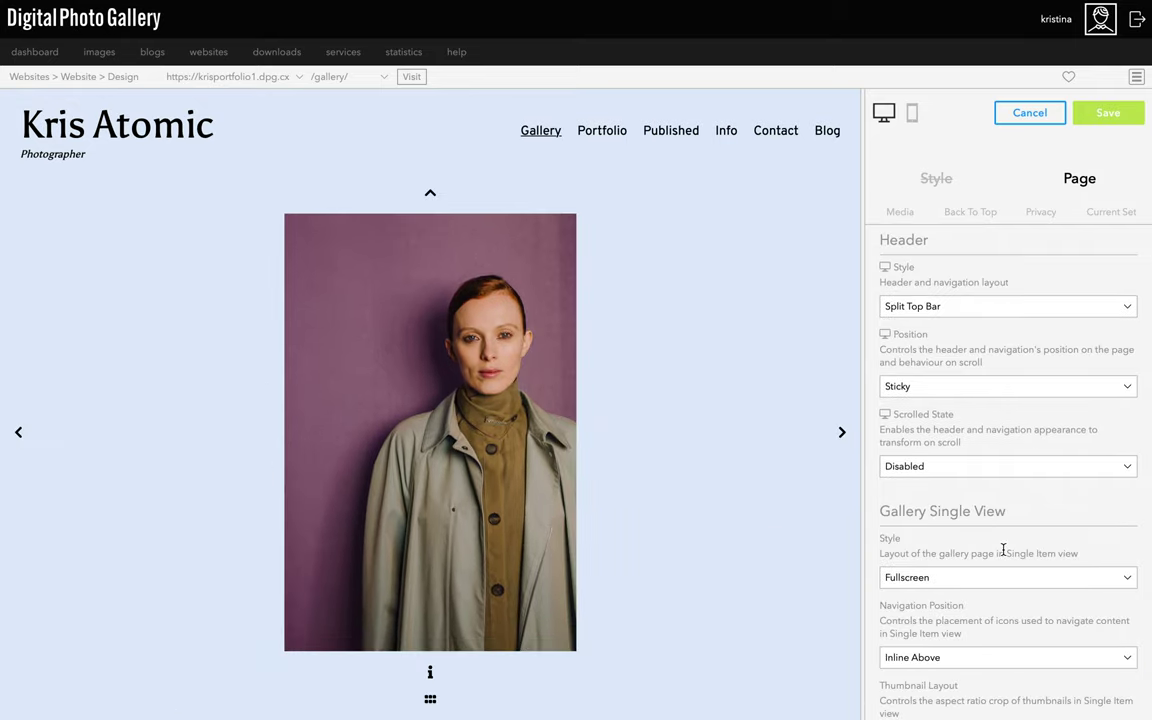
{"action": "scroll", "coordinate": [1003, 548], "scroll_direction": "down", "scroll_amount": 2}
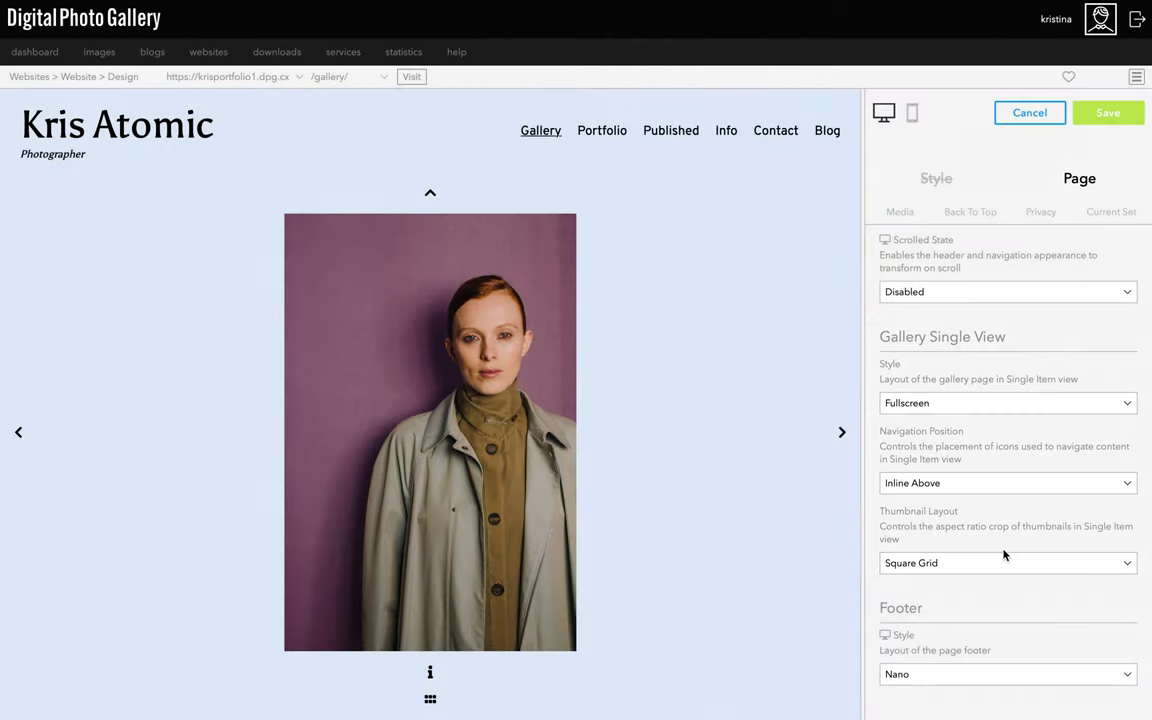
{"action": "left_click", "coordinate": [433, 194]}
{"action": "scroll", "coordinate": [959, 487], "scroll_direction": "down", "scroll_amount": 2}
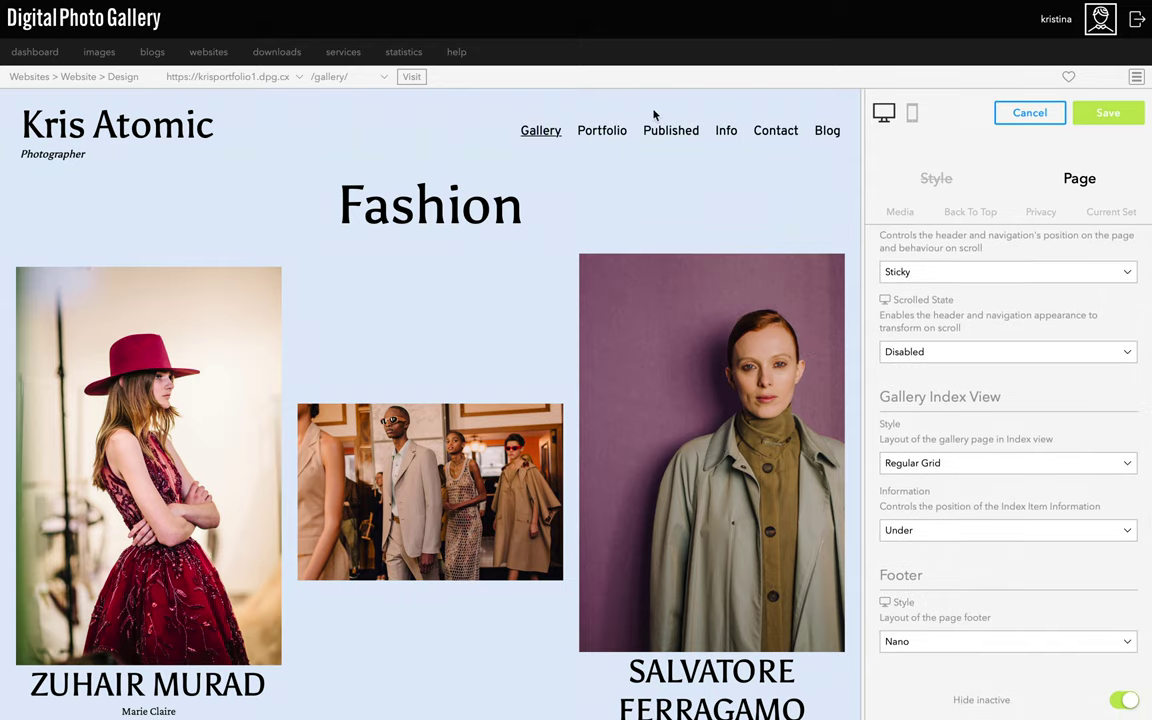
Step: On the Portfolio page, try the Masonry style for the gallery index view and switch it back to Stream
{"action": "left_click", "coordinate": [612, 136]}
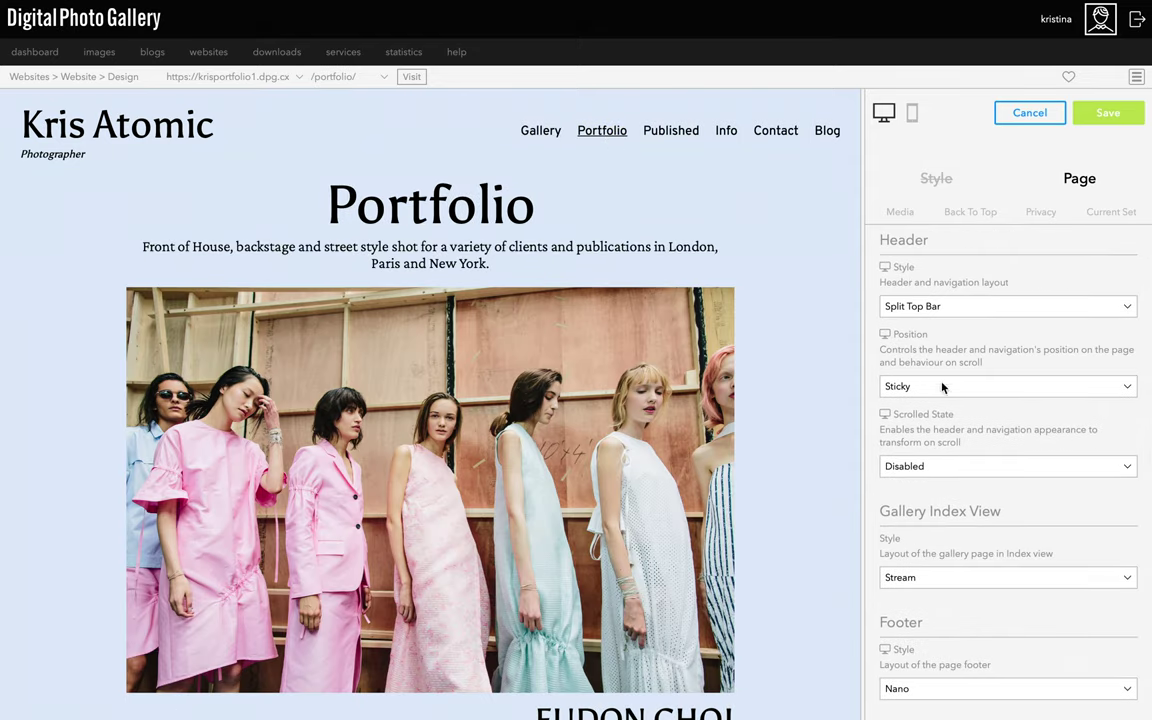
{"action": "scroll", "coordinate": [985, 505], "scroll_direction": "down", "scroll_amount": 1}
{"action": "left_click", "coordinate": [985, 506]}
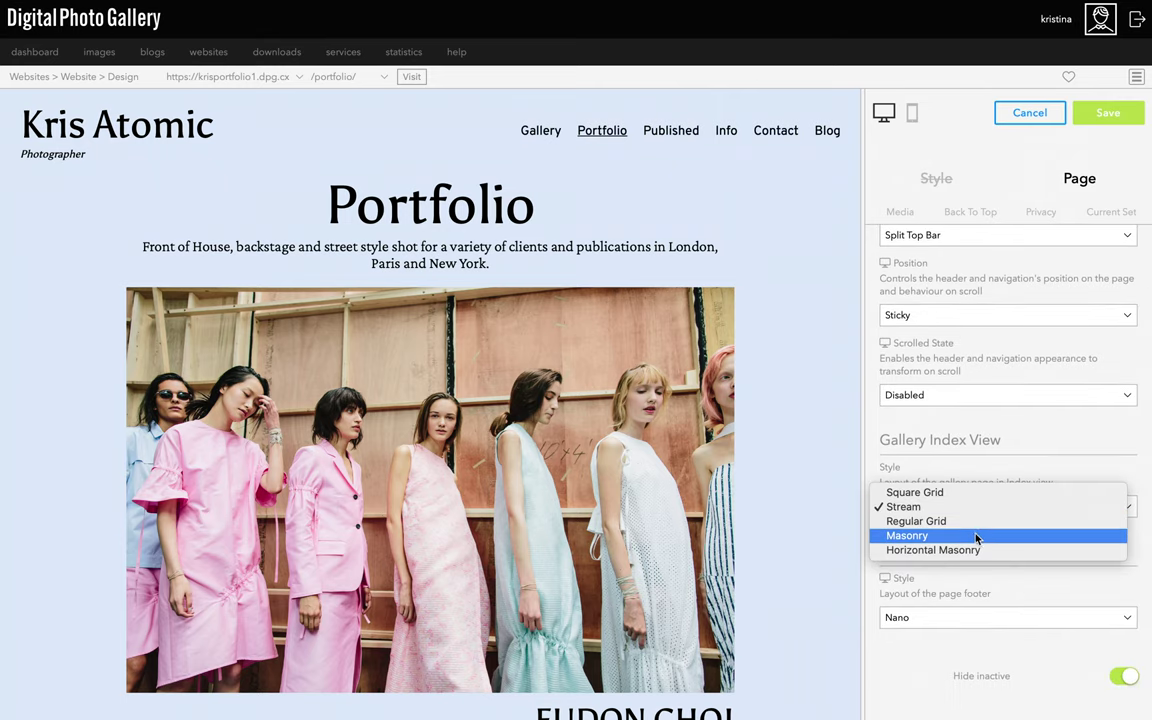
{"action": "left_click", "coordinate": [977, 540]}
{"action": "left_click", "coordinate": [965, 508]}
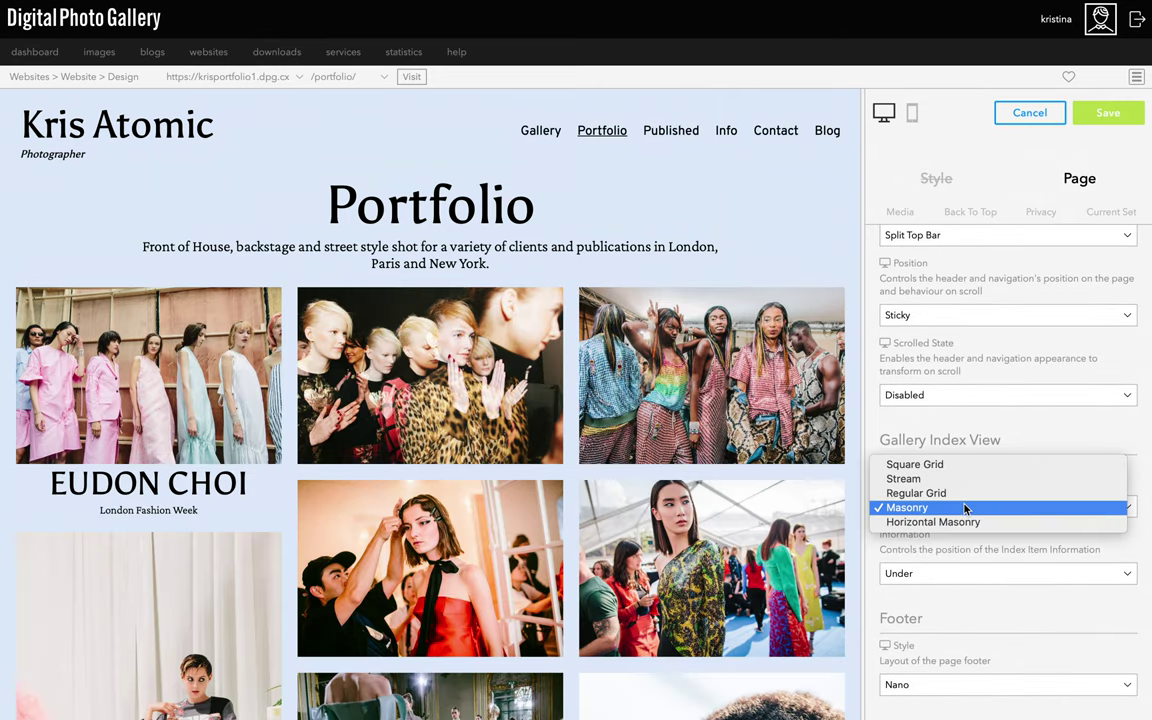
{"action": "left_click", "coordinate": [955, 479]}
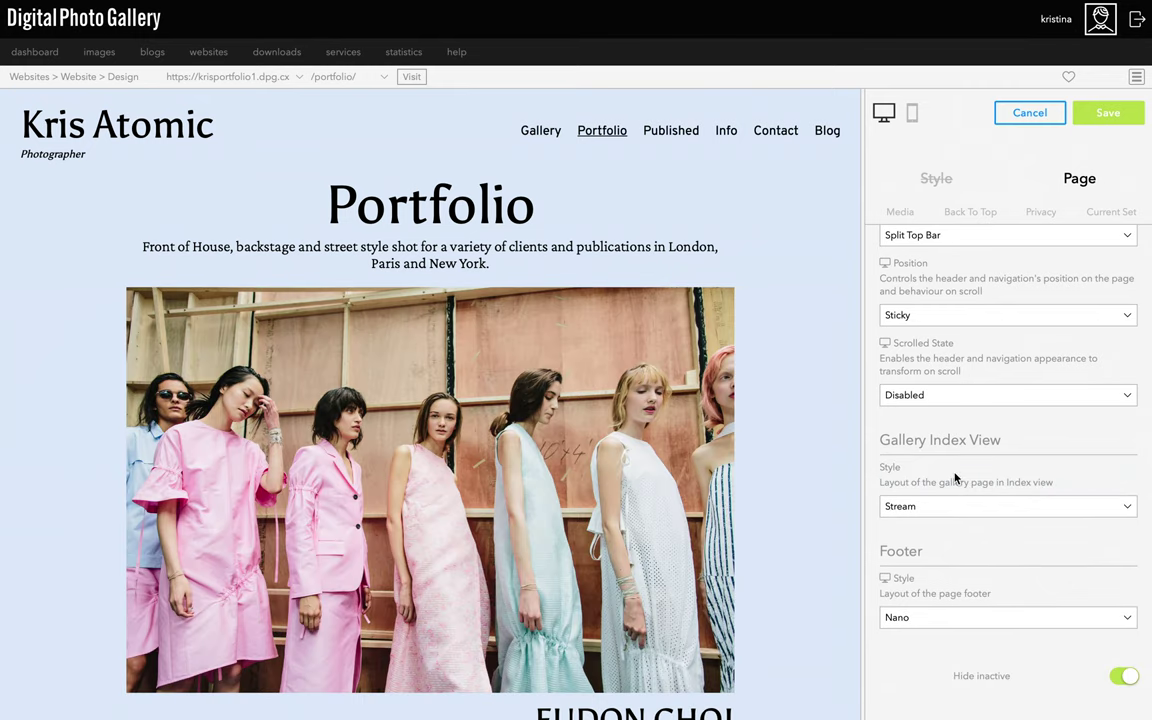
Step: On the Published page, try the Masonry and Horizontal Masonry styles for the gallery index view and set it to Square Grid
{"action": "left_click", "coordinate": [683, 138]}
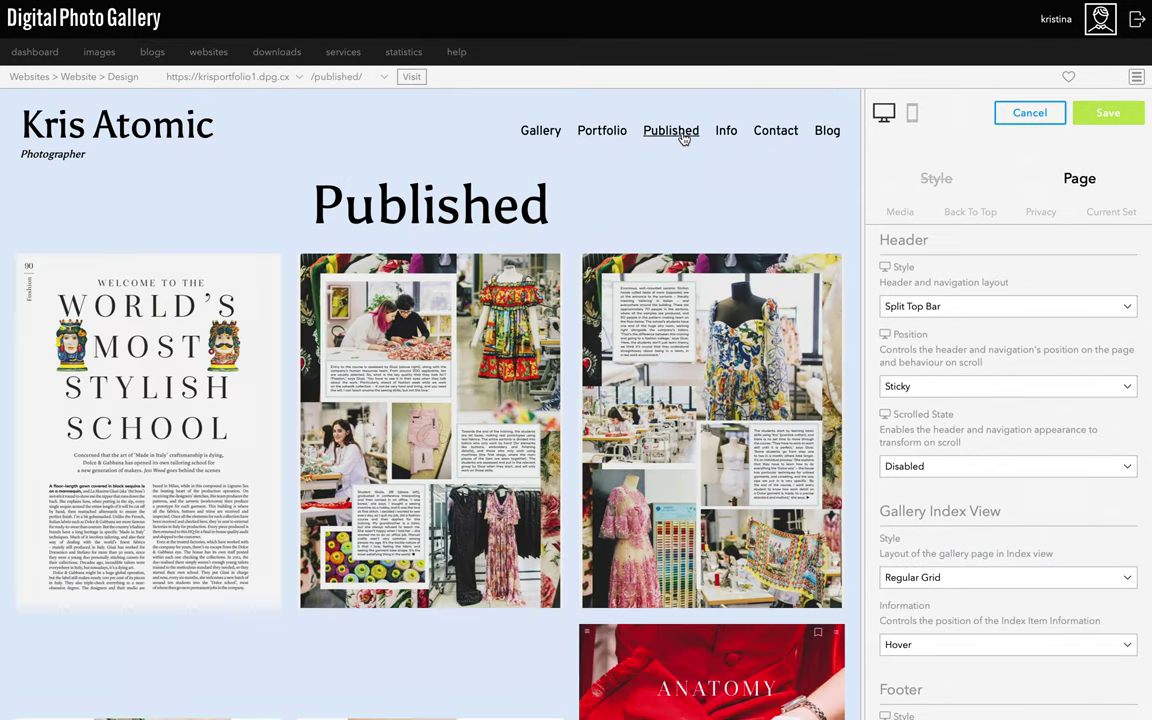
{"action": "left_click", "coordinate": [974, 577]}
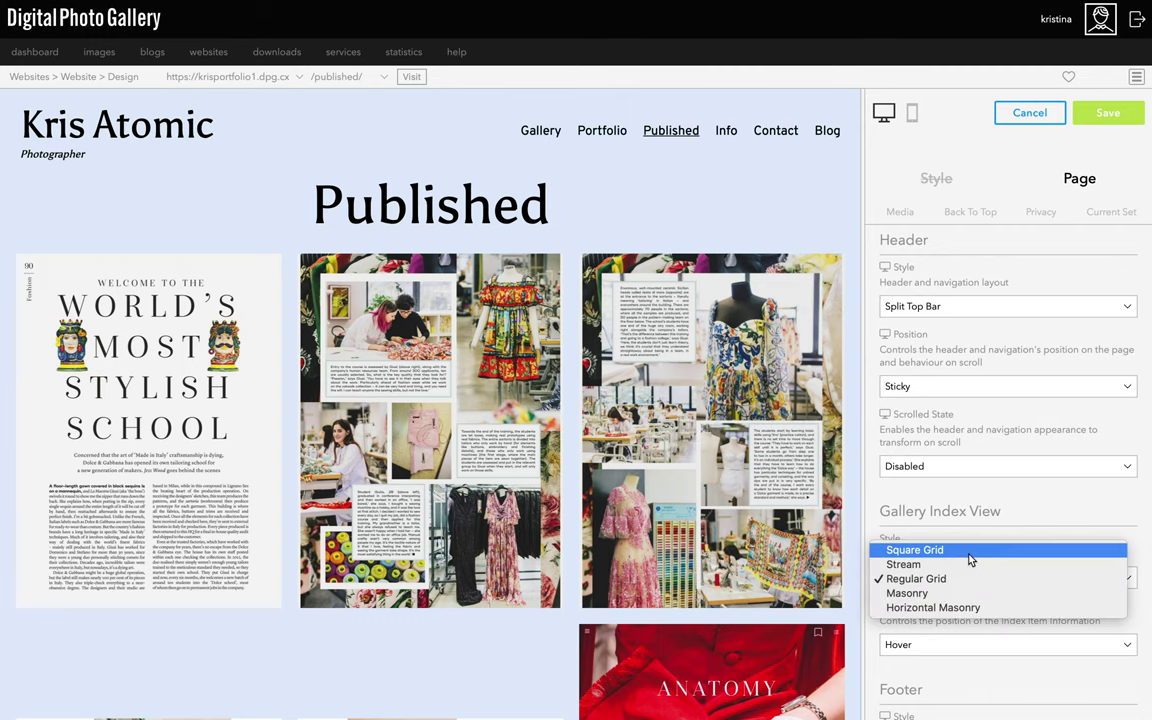
{"action": "left_click", "coordinate": [969, 551]}
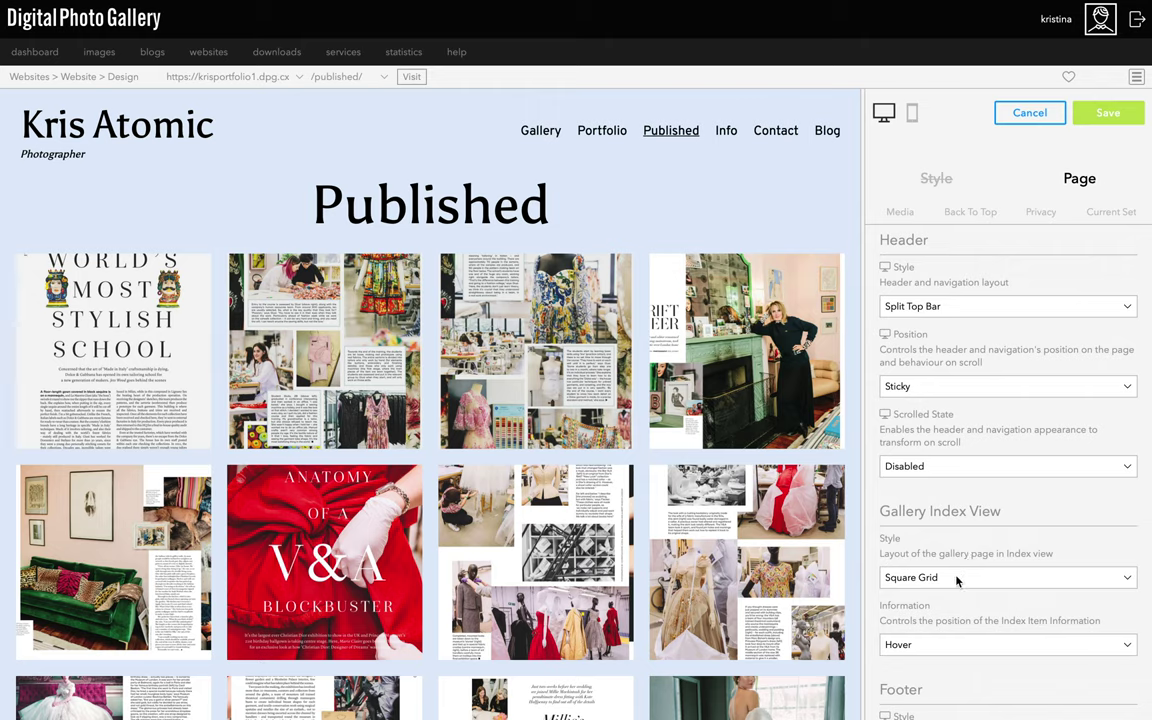
{"action": "left_click", "coordinate": [965, 577]}
{"action": "left_click", "coordinate": [947, 621]}
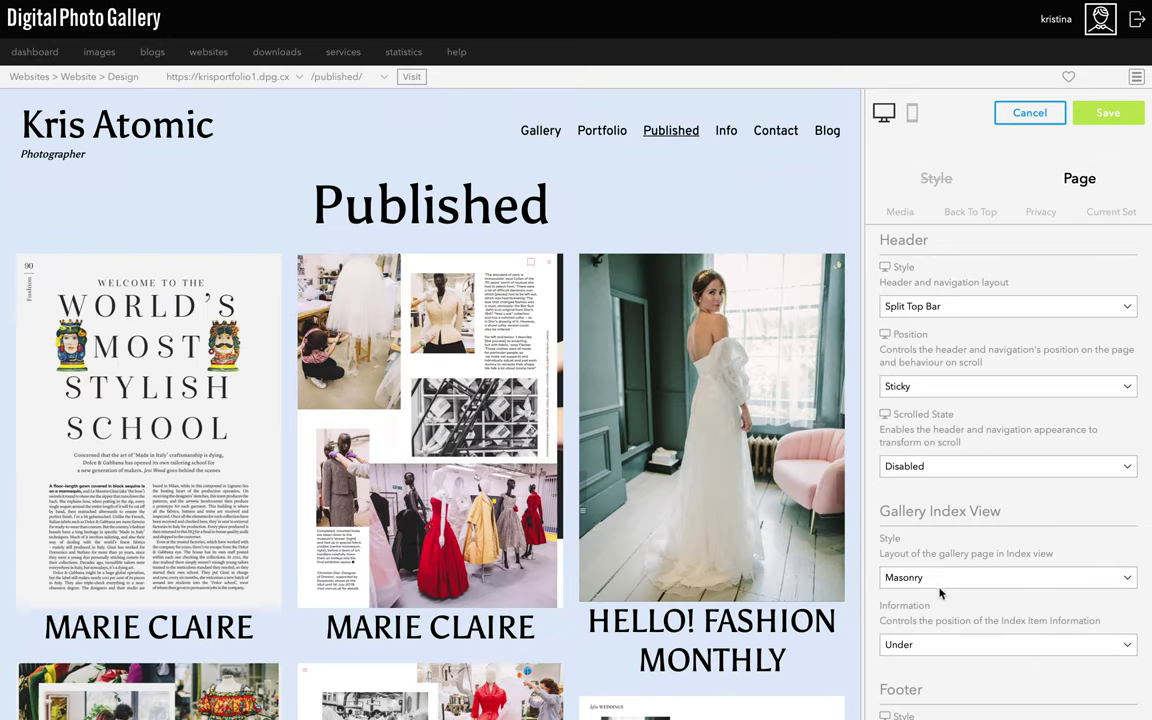
{"action": "left_click", "coordinate": [942, 580]}
{"action": "left_click", "coordinate": [938, 594]}
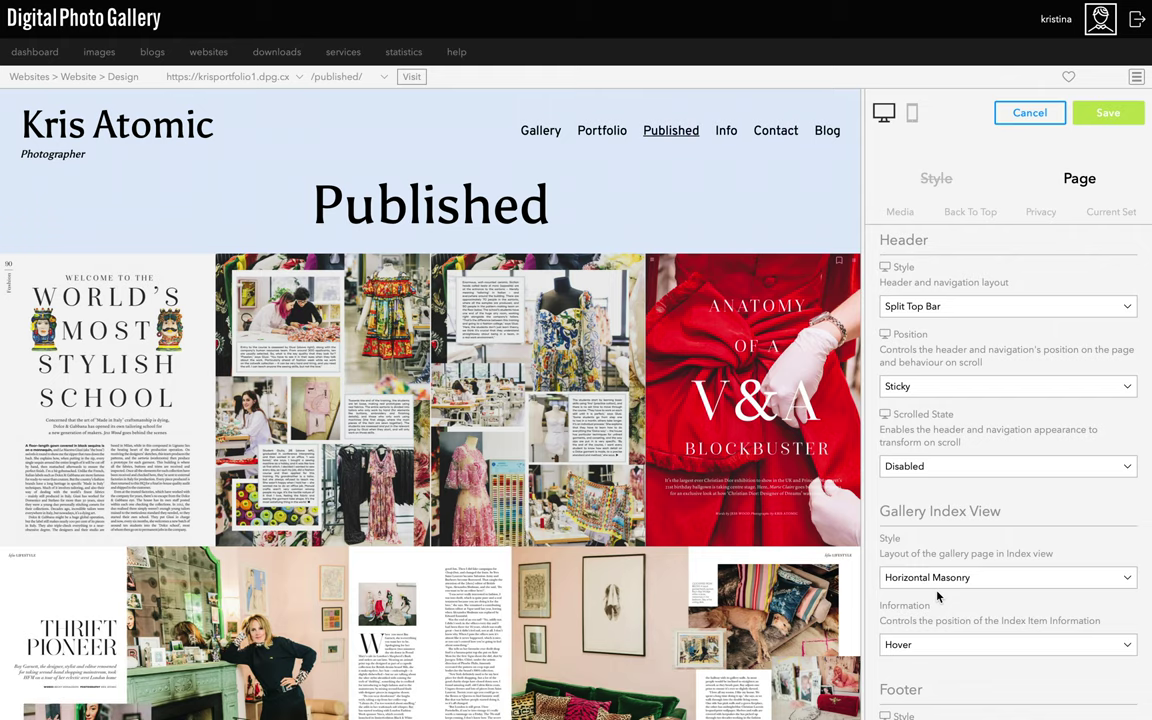
{"action": "left_click", "coordinate": [938, 580]}
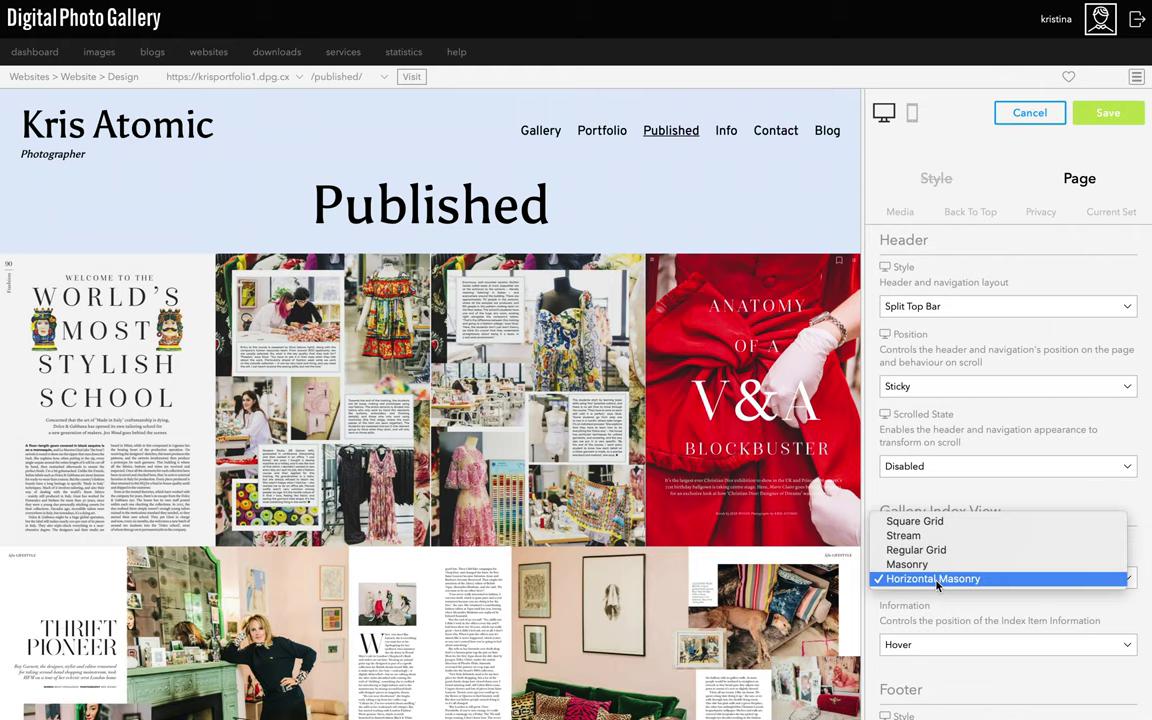
{"action": "left_click", "coordinate": [937, 522]}
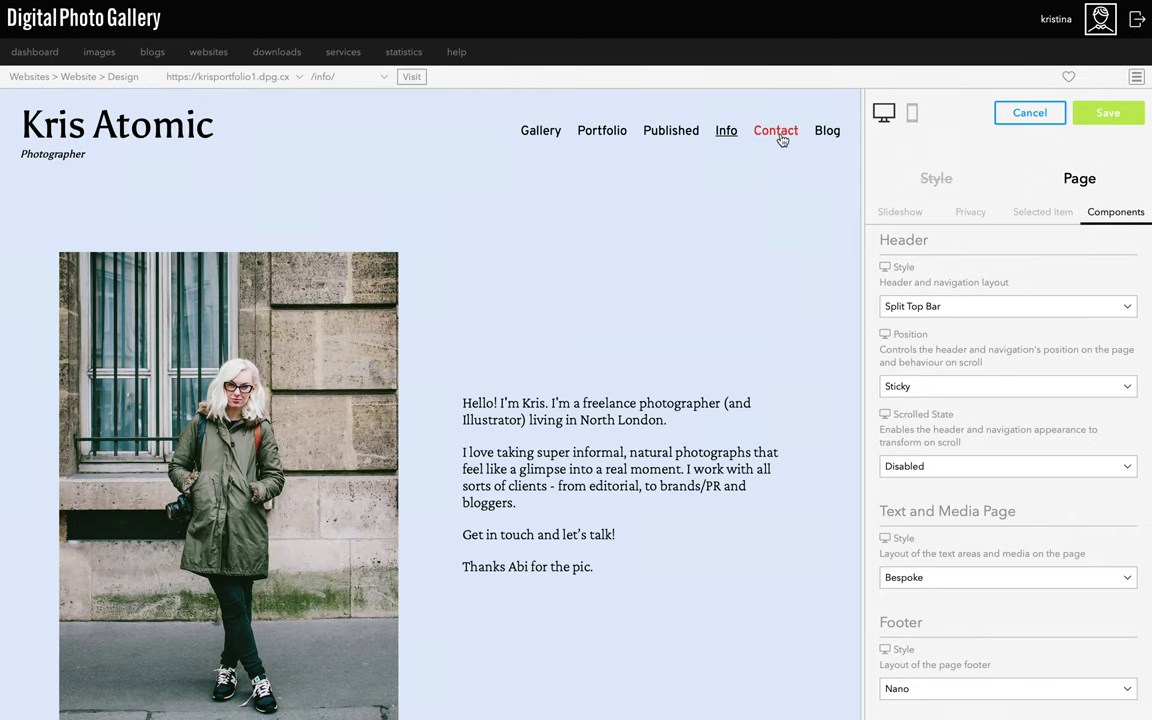
Step: On the Contact page, try the Split layout style and set the page's style to Stacked
{"action": "left_click", "coordinate": [782, 133]}
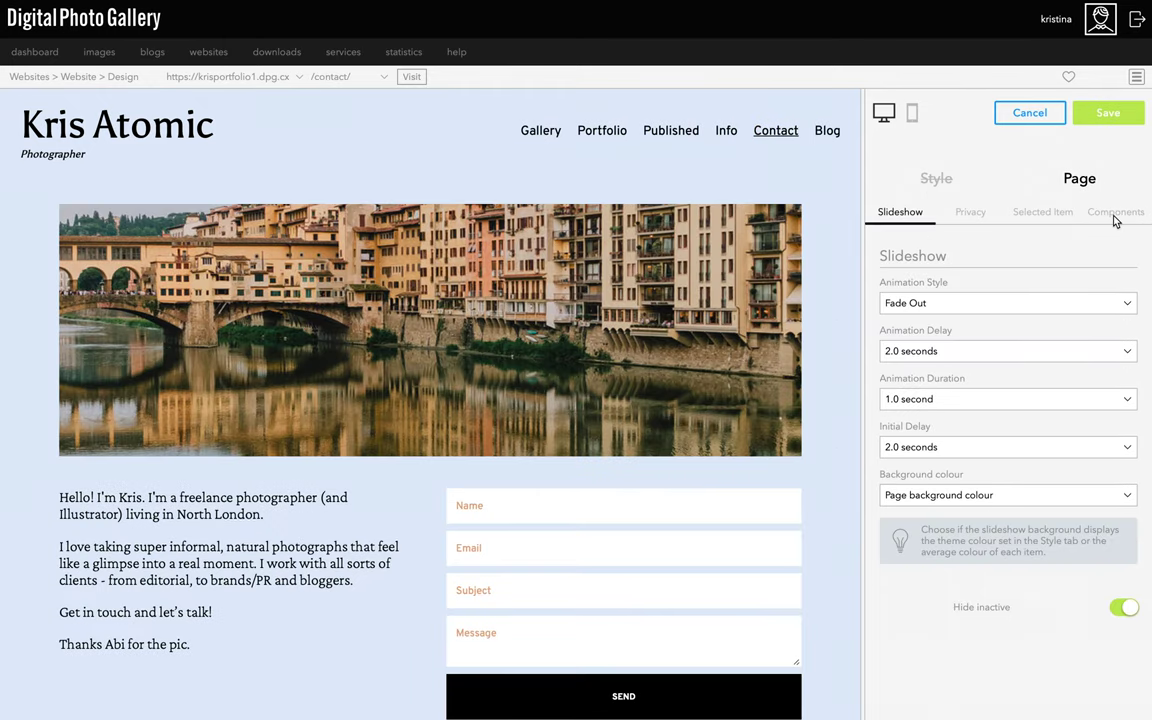
{"action": "left_click", "coordinate": [1116, 212]}
{"action": "scroll", "coordinate": [1050, 401], "scroll_direction": "down", "scroll_amount": 2}
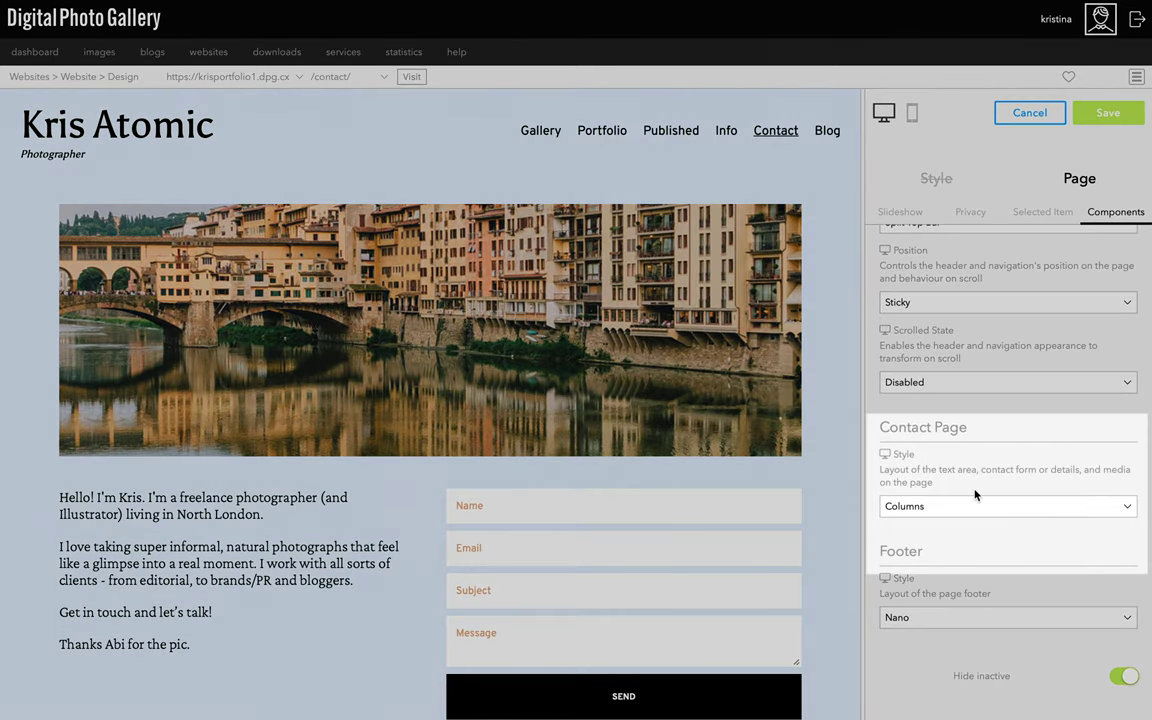
{"action": "left_click", "coordinate": [973, 505]}
{"action": "left_click", "coordinate": [964, 522]}
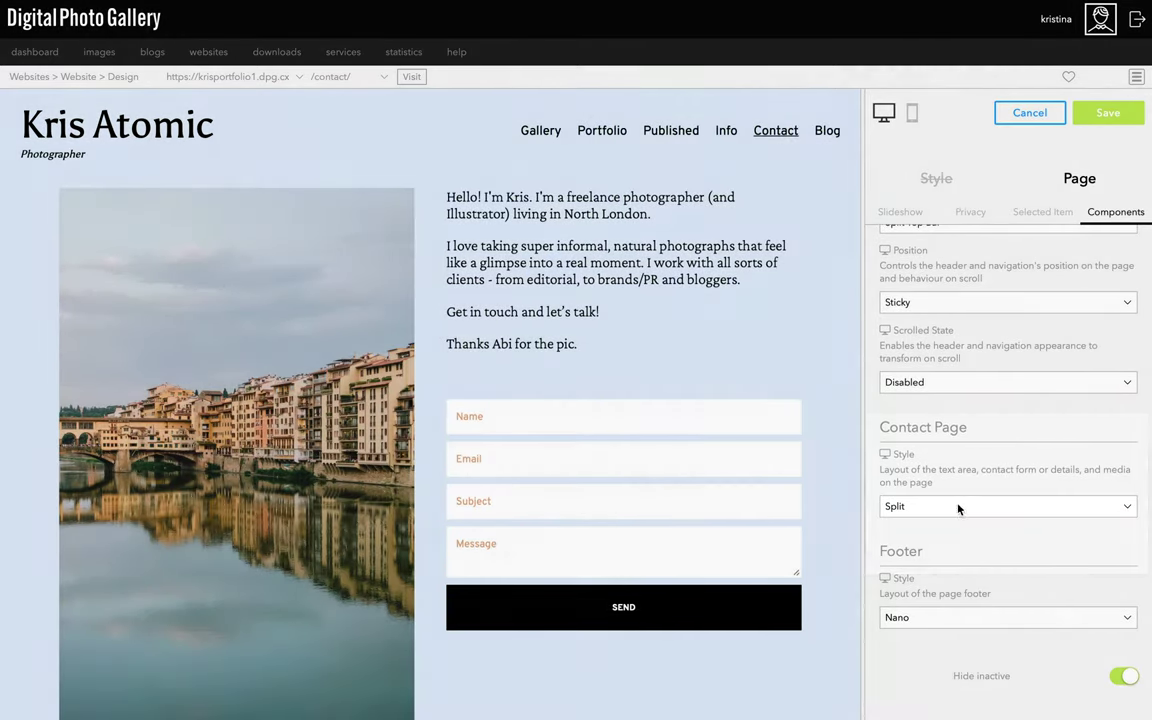
{"action": "left_click", "coordinate": [957, 506]}
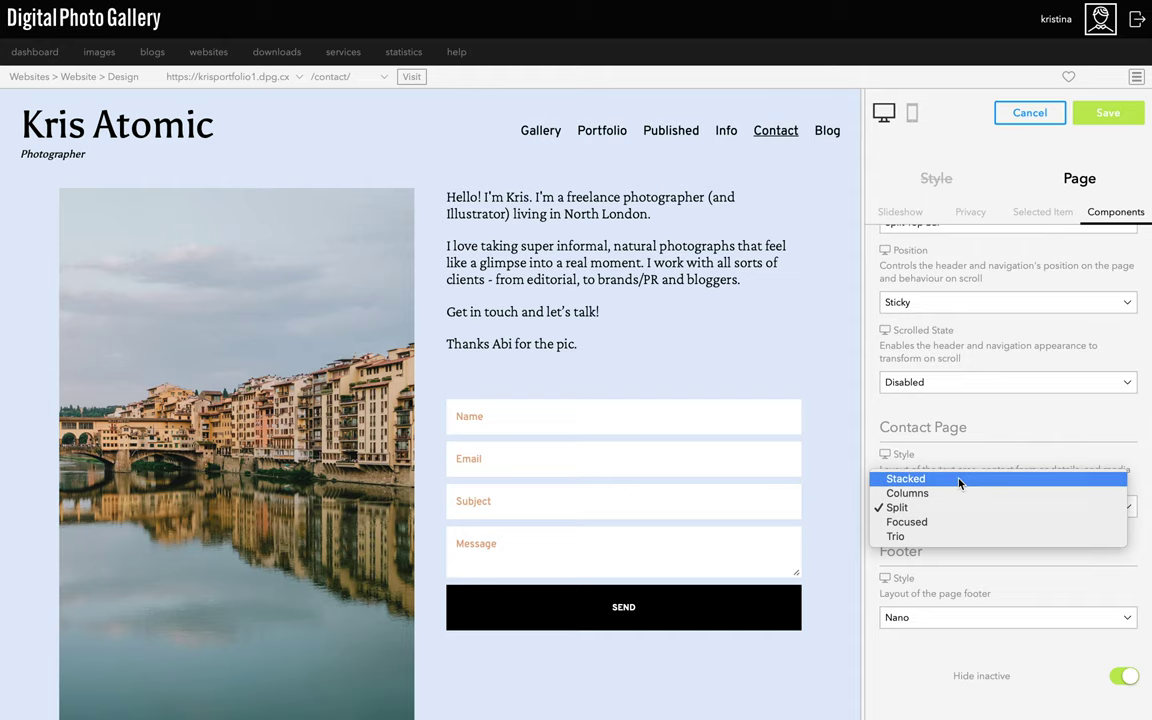
{"action": "left_click", "coordinate": [959, 481]}
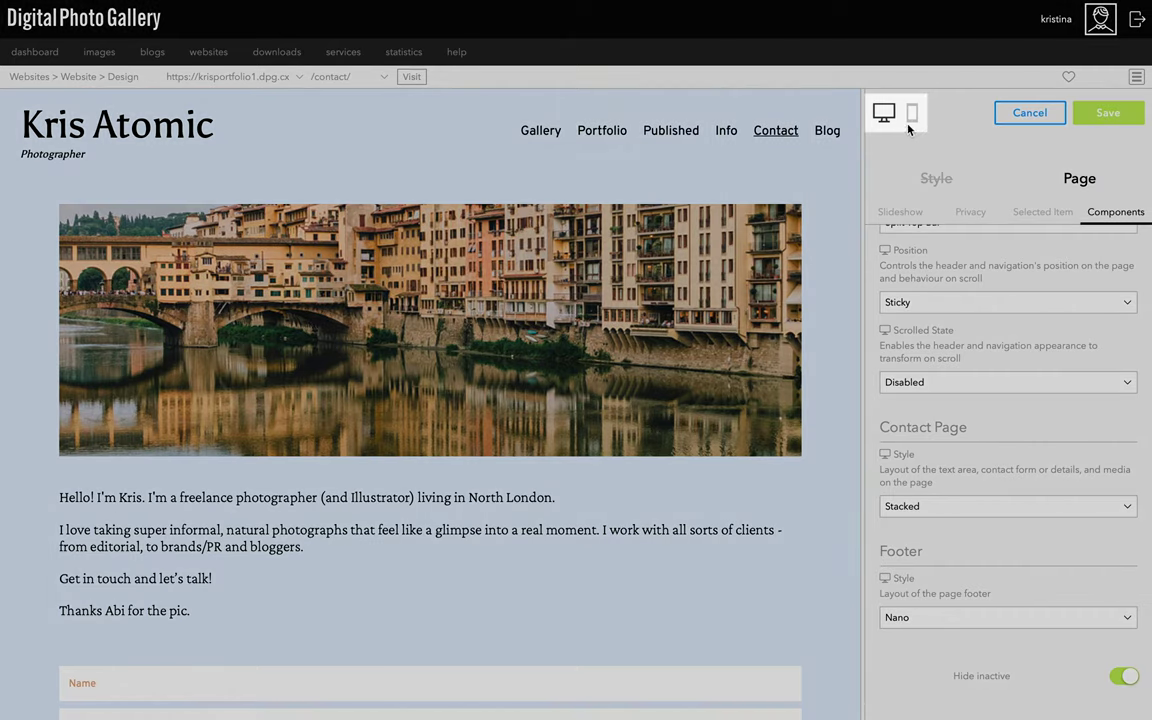
Step: Compare the Contact page's mobile and desktop previews, and examine the mobile header text style settings
{"action": "left_click", "coordinate": [912, 114]}
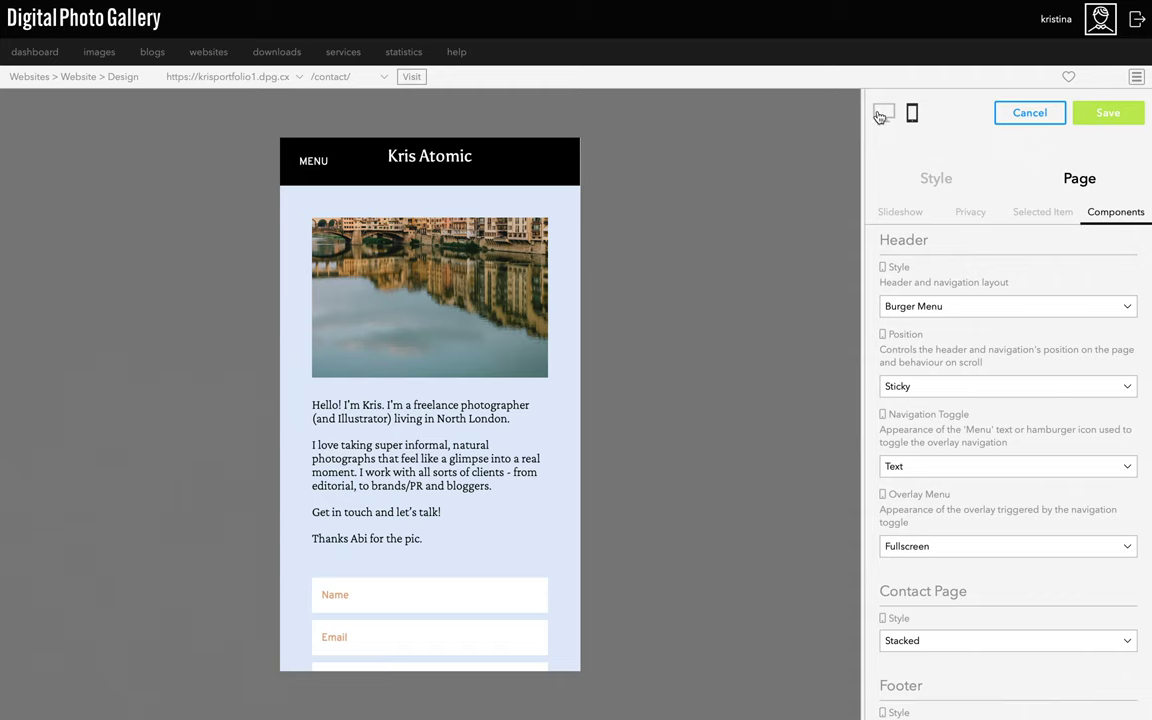
{"action": "left_click", "coordinate": [883, 113]}
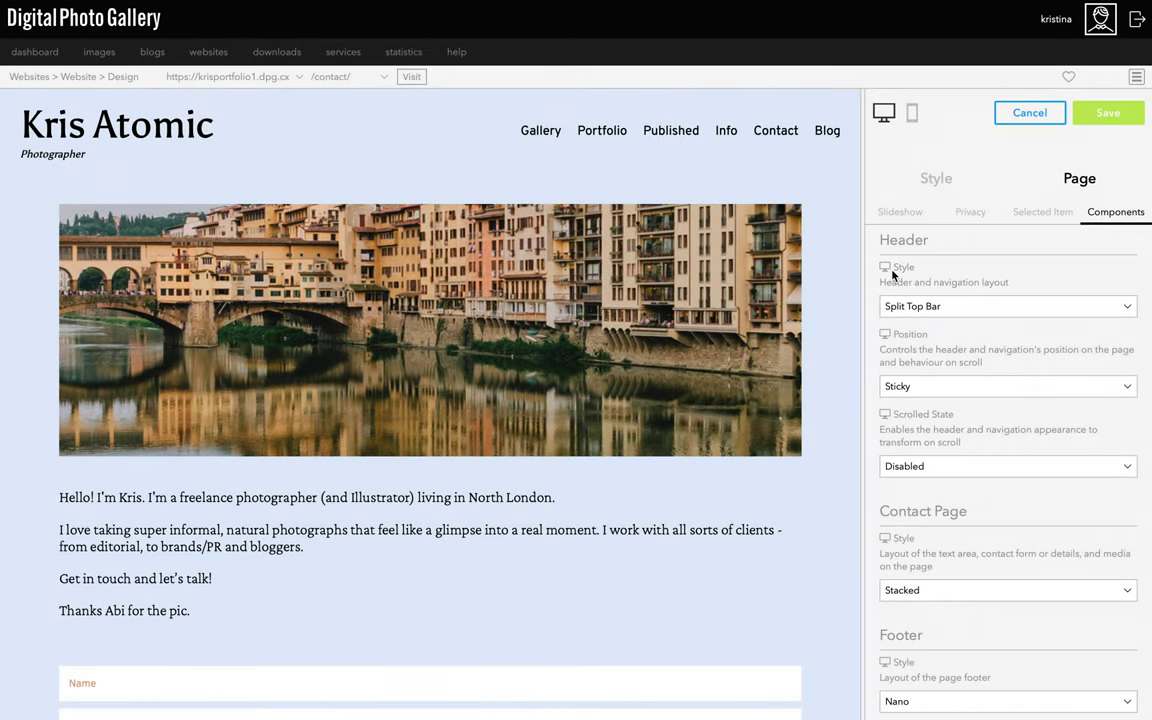
{"action": "left_click", "coordinate": [915, 115]}
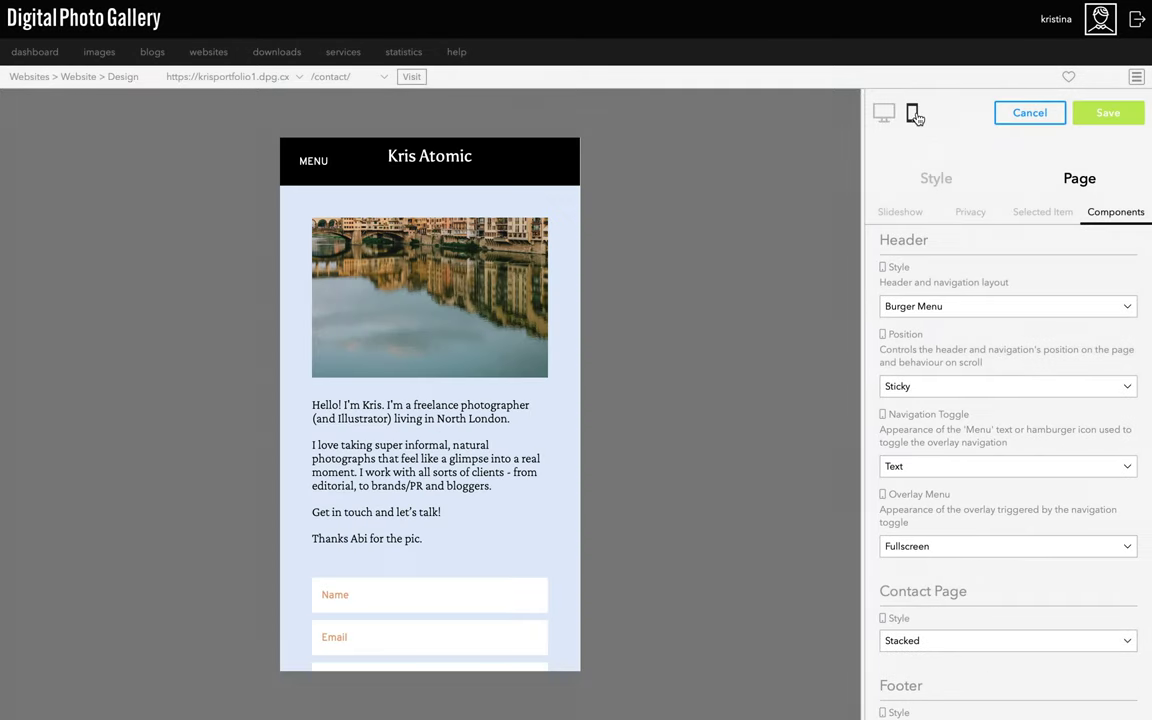
{"action": "left_click", "coordinate": [930, 177]}
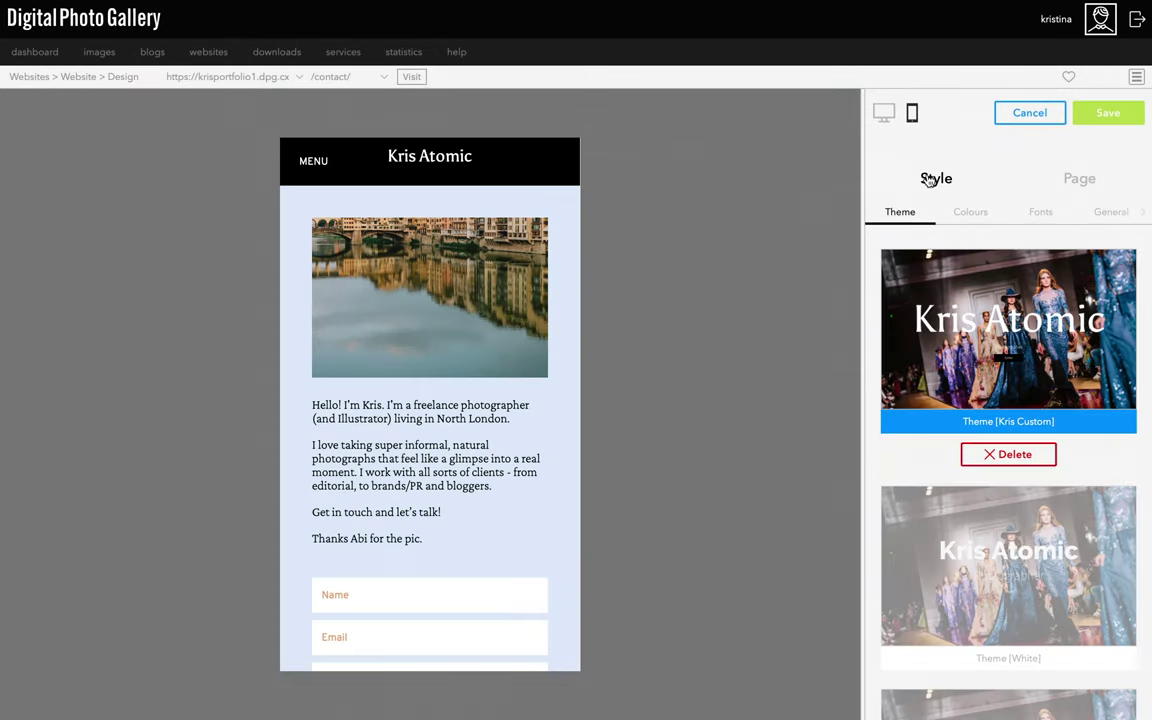
{"action": "scroll", "coordinate": [976, 212], "scroll_direction": "right", "scroll_amount": 3}
{"action": "left_click", "coordinate": [977, 214]}
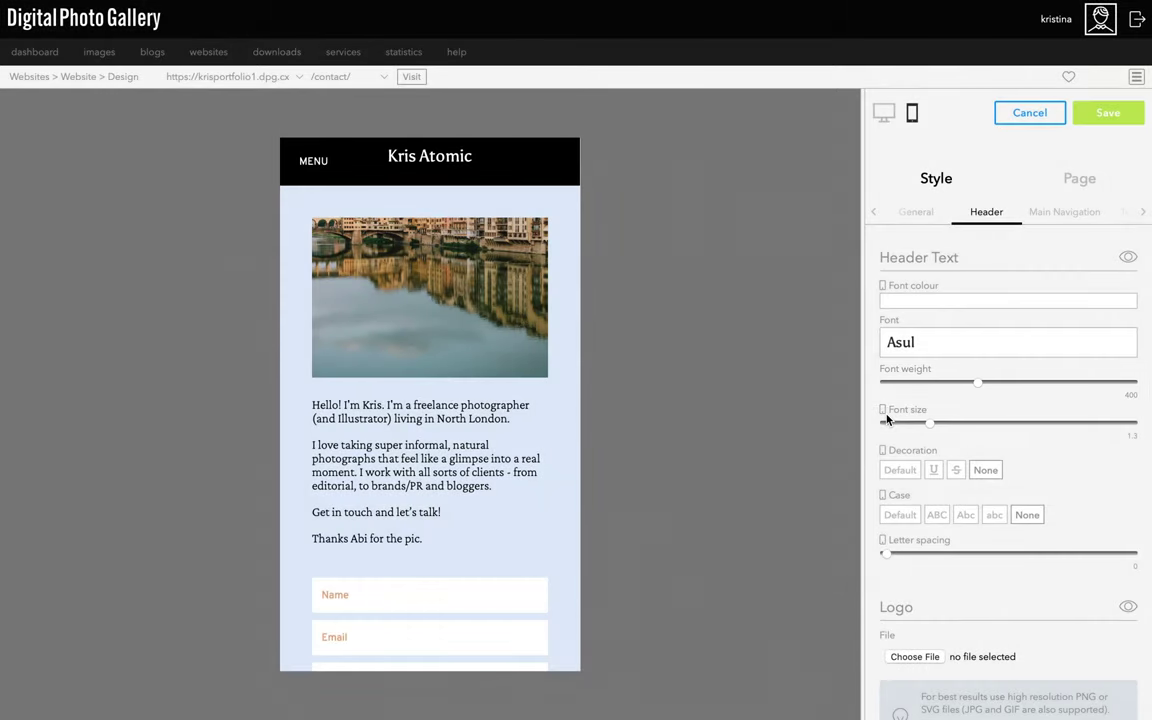
Step: Try the Overlay appearance for the mobile header's overlay menu, preview the open menu, and restore Fullscreen
{"action": "left_click", "coordinate": [1080, 180]}
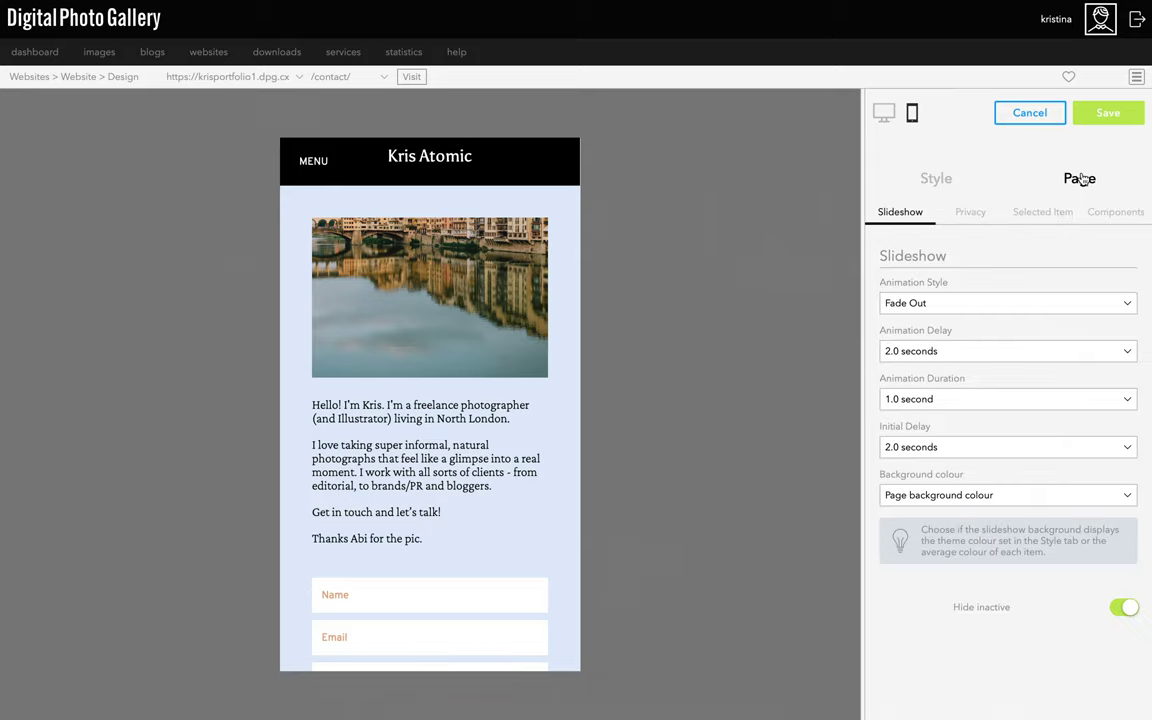
{"action": "left_click", "coordinate": [1100, 218]}
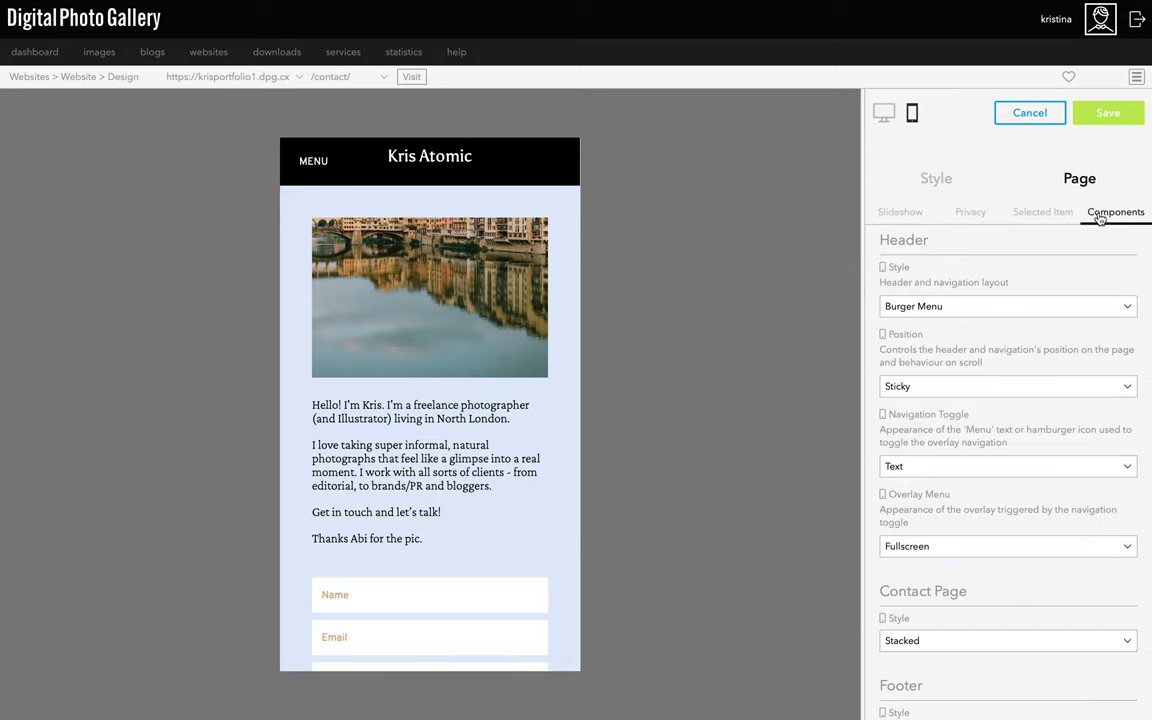
{"action": "left_click", "coordinate": [897, 549]}
{"action": "left_click", "coordinate": [905, 562]}
{"action": "left_click", "coordinate": [315, 162]}
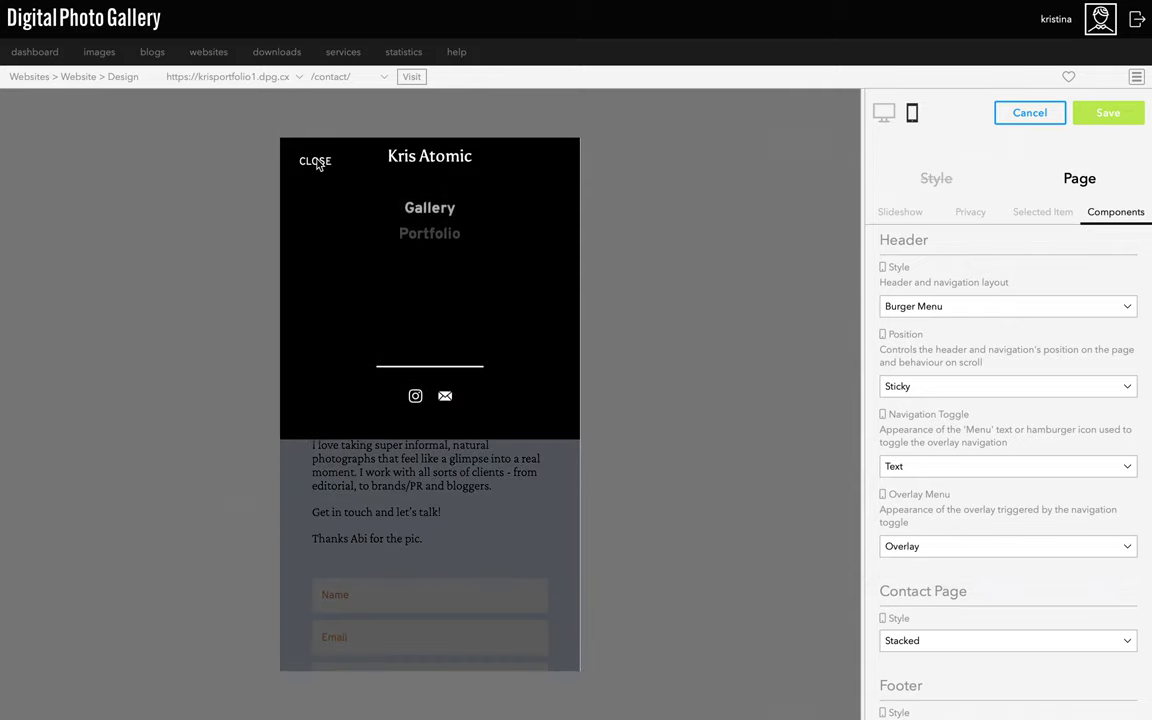
{"action": "left_click", "coordinate": [908, 547]}
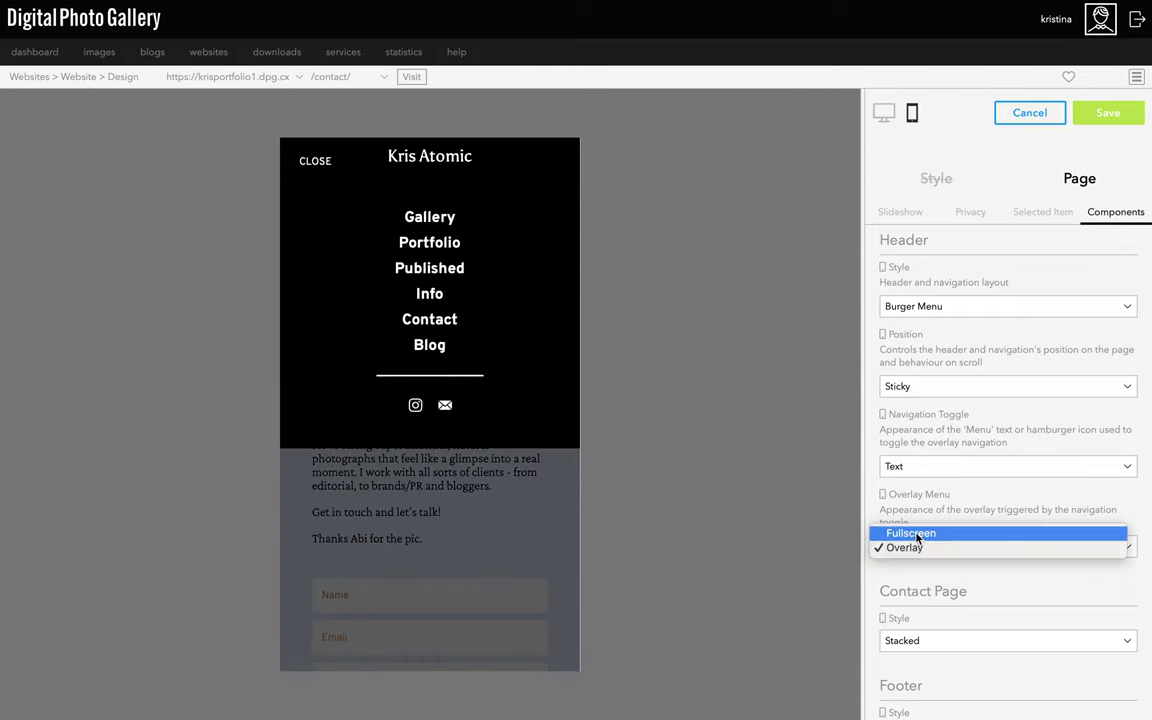
{"action": "left_click", "coordinate": [911, 534]}
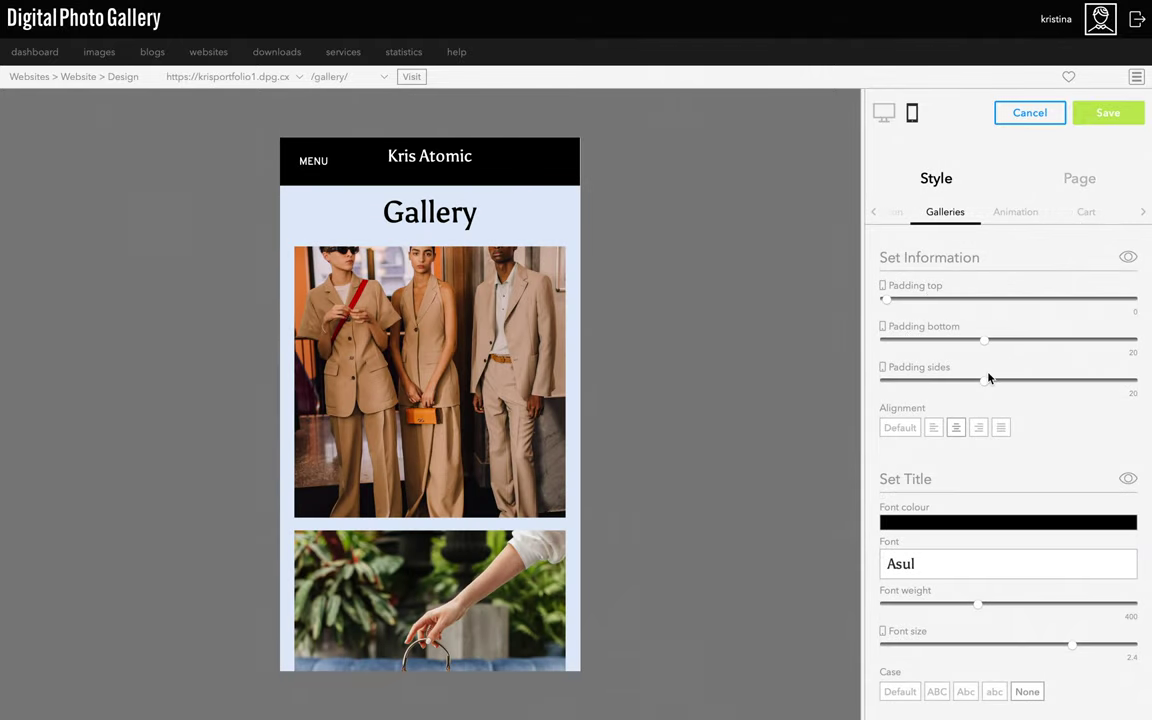
Step: Set the number of set cover columns in the mobile Gallery to 2
{"action": "scroll", "coordinate": [988, 378], "scroll_direction": "down", "scroll_amount": 1}
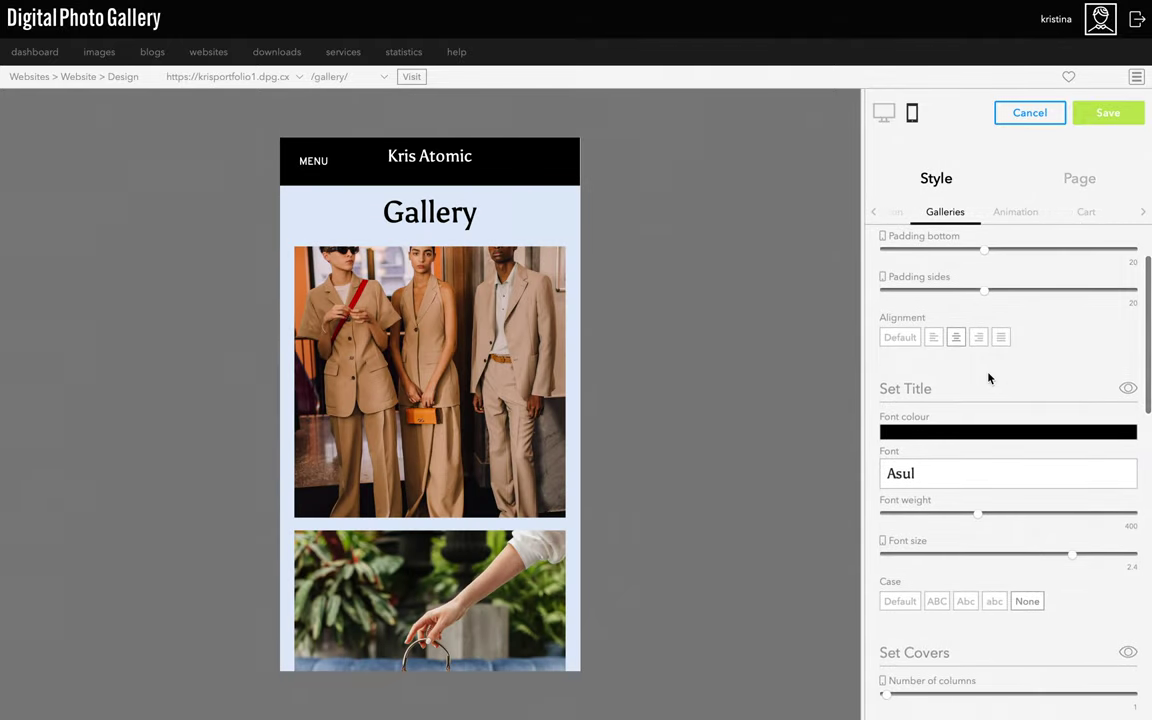
{"action": "scroll", "coordinate": [988, 378], "scroll_direction": "down", "scroll_amount": 3}
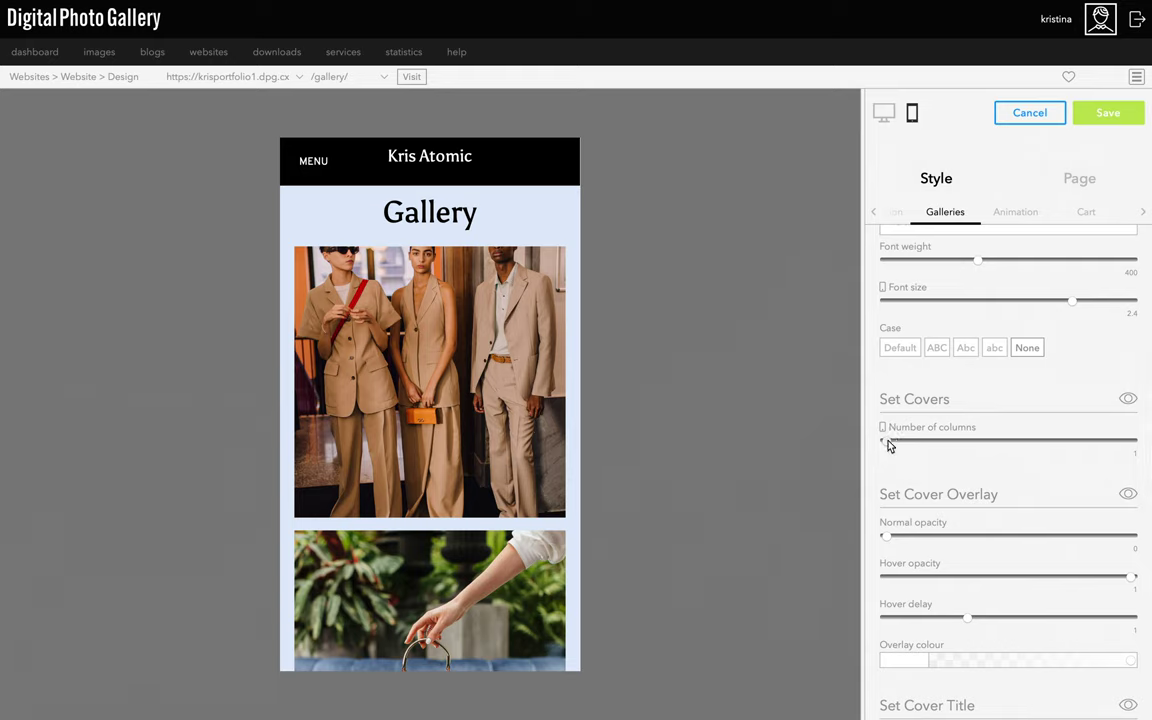
{"action": "left_click_drag", "start_coordinate": [914, 446], "coordinate": [959, 443]}
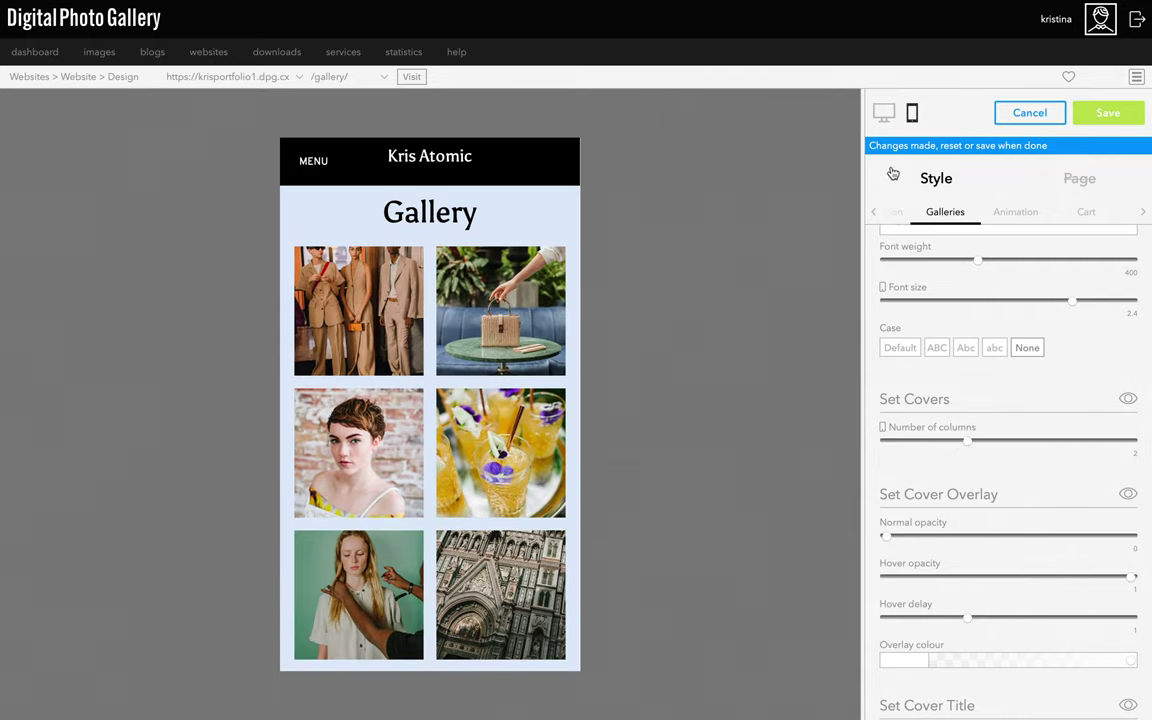
Step: In the desktop view of the Gallery page, set the header style to Hamburger Menu and preview its navigation menu
{"action": "left_click", "coordinate": [885, 116]}
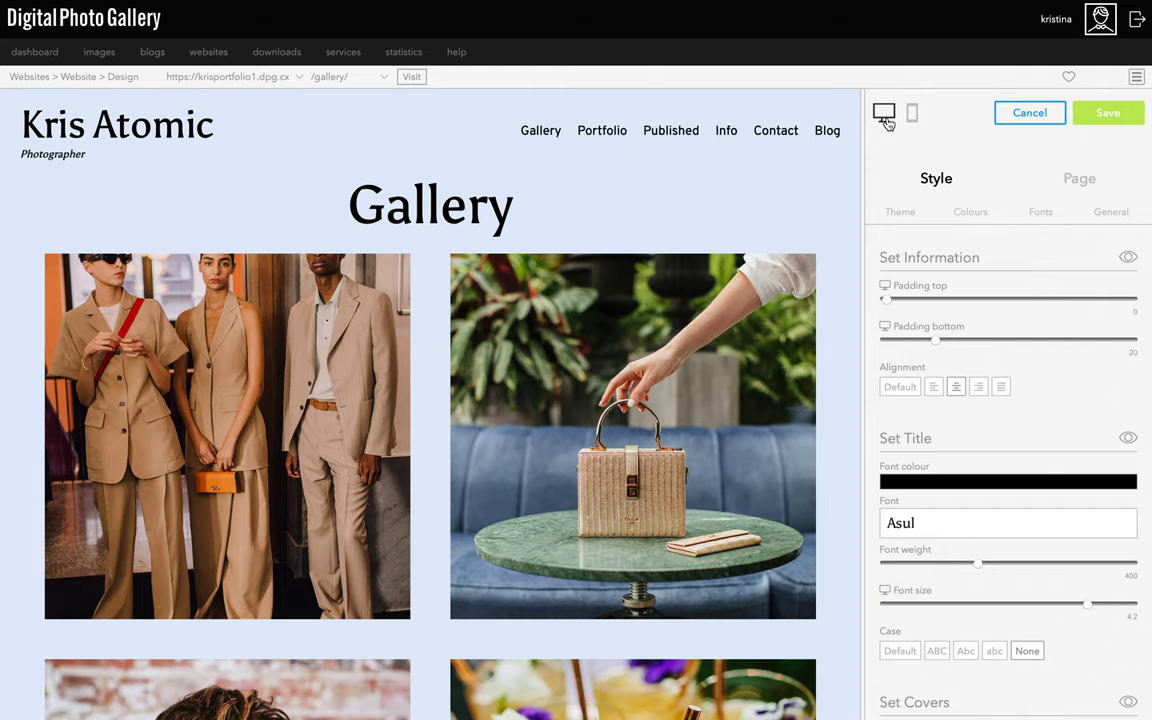
{"action": "left_click", "coordinate": [1089, 187]}
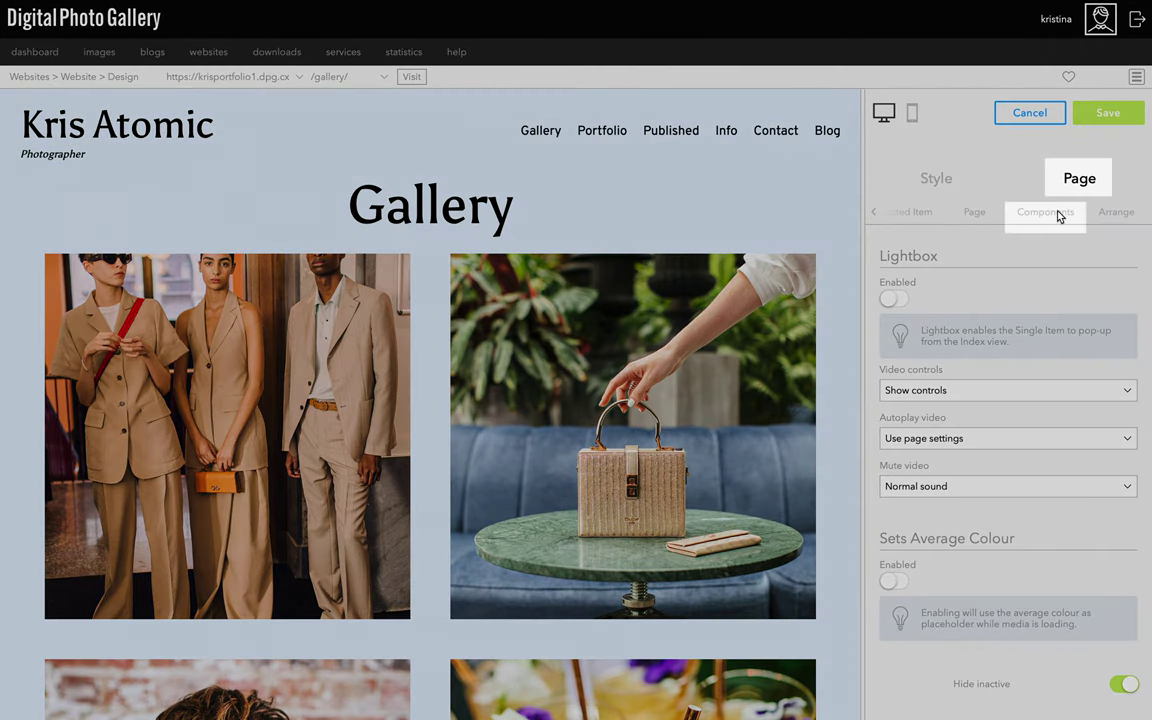
{"action": "left_click", "coordinate": [1059, 216]}
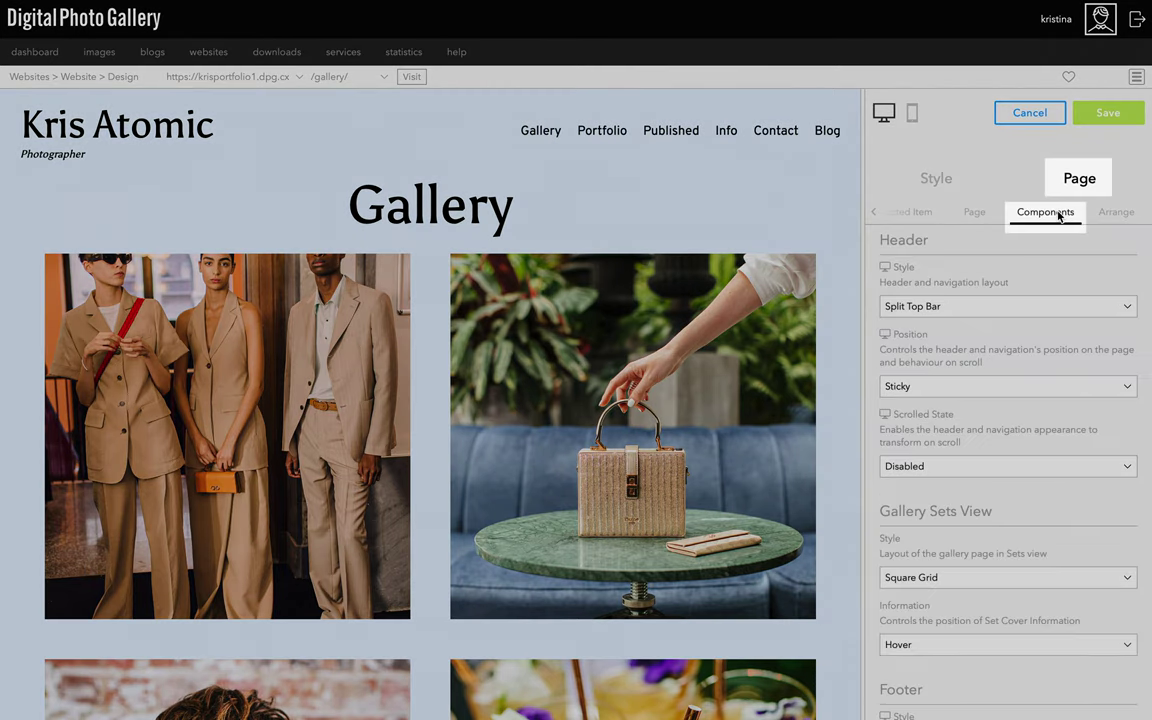
{"action": "left_click", "coordinate": [993, 303]}
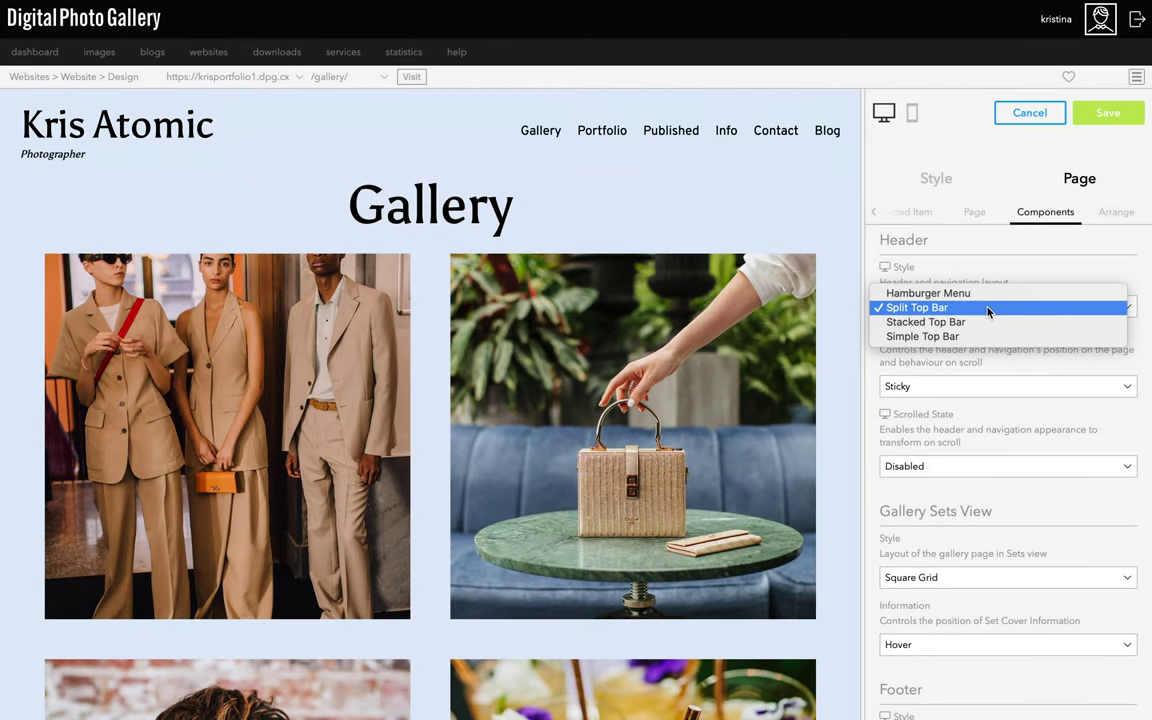
{"action": "left_click", "coordinate": [930, 293]}
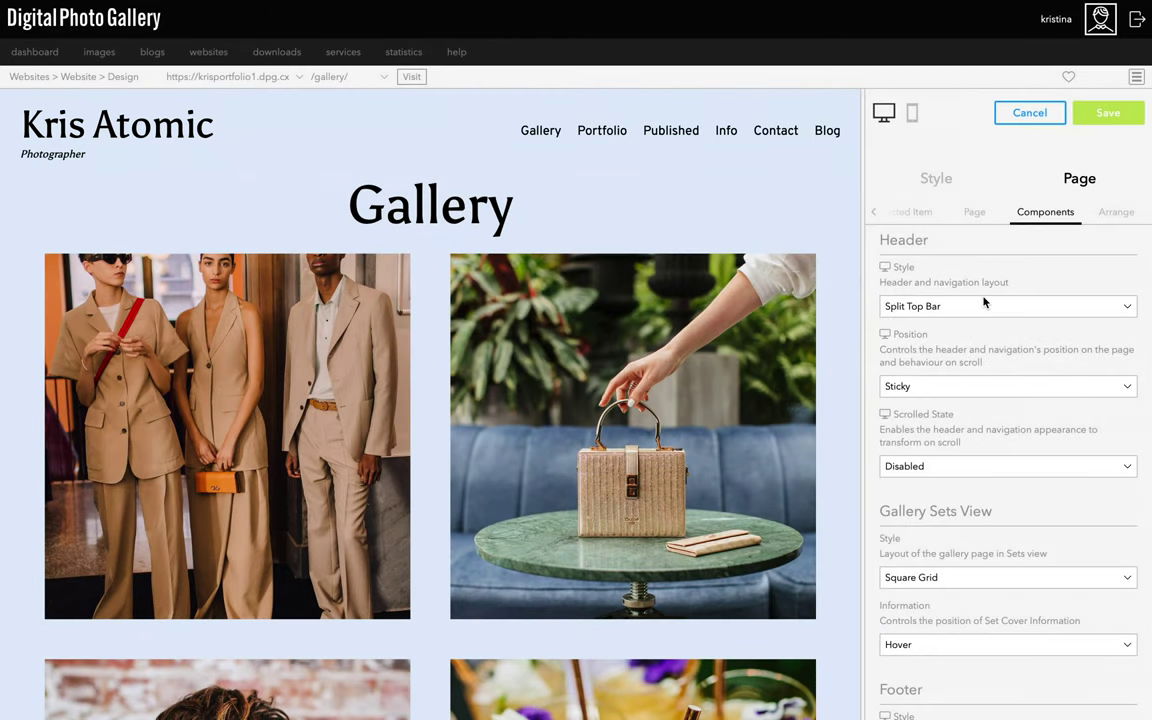
{"action": "left_click", "coordinate": [834, 130]}
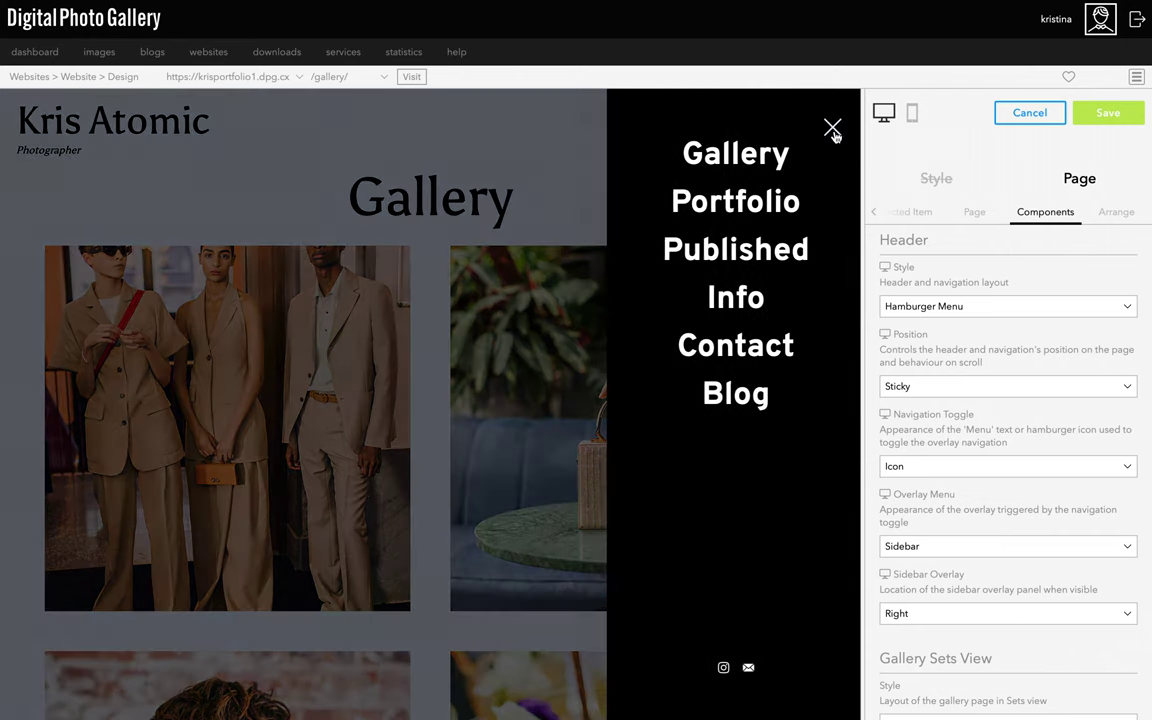
{"action": "left_click", "coordinate": [834, 130]}
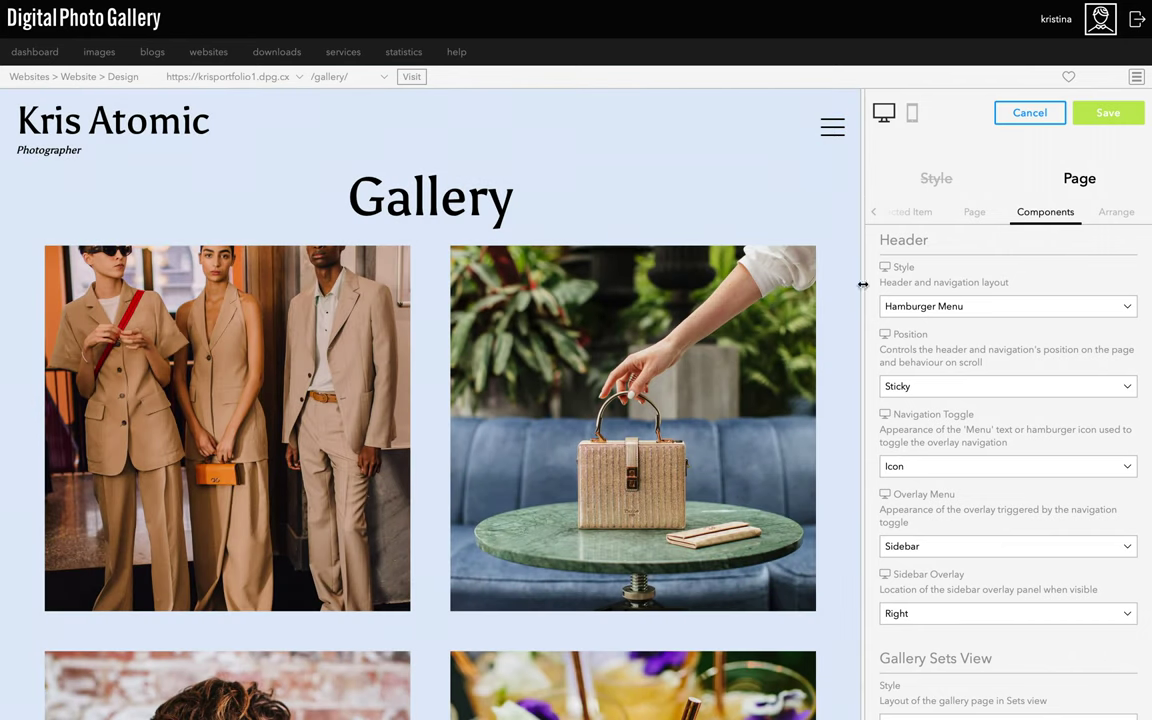
Step: Try Text & Icon for the header's navigation toggle and set it to Text
{"action": "left_click", "coordinate": [907, 465]}
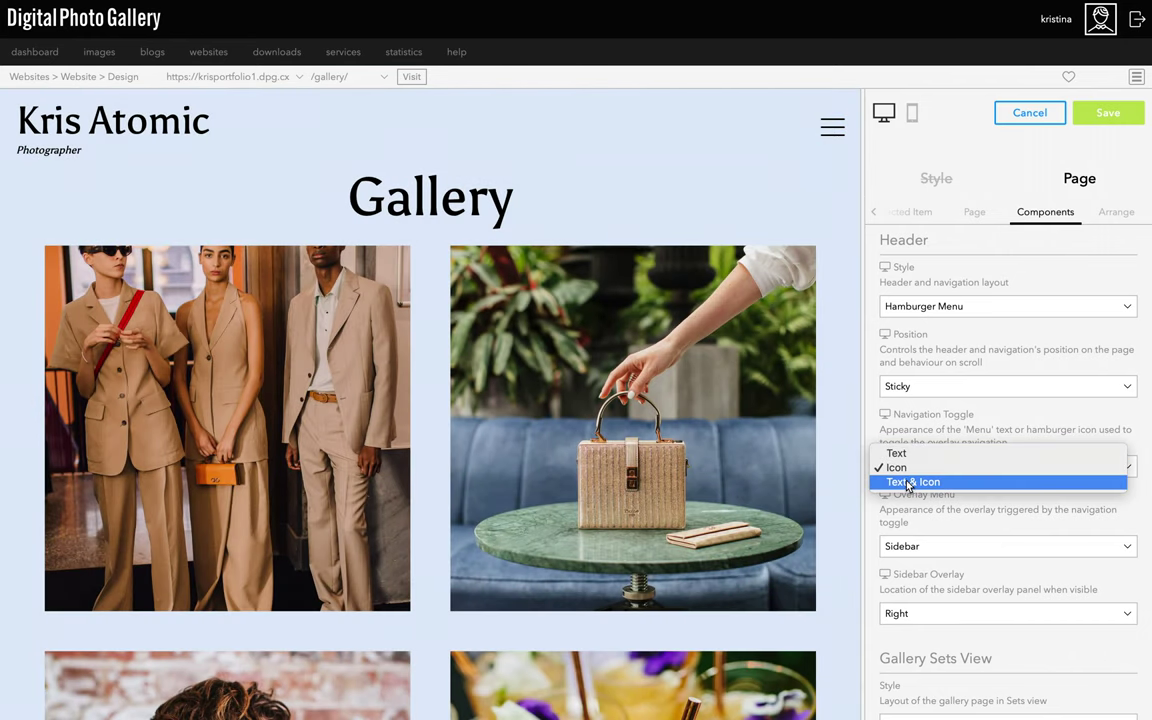
{"action": "left_click", "coordinate": [908, 481]}
{"action": "left_click", "coordinate": [912, 465]}
{"action": "left_click", "coordinate": [910, 437]}
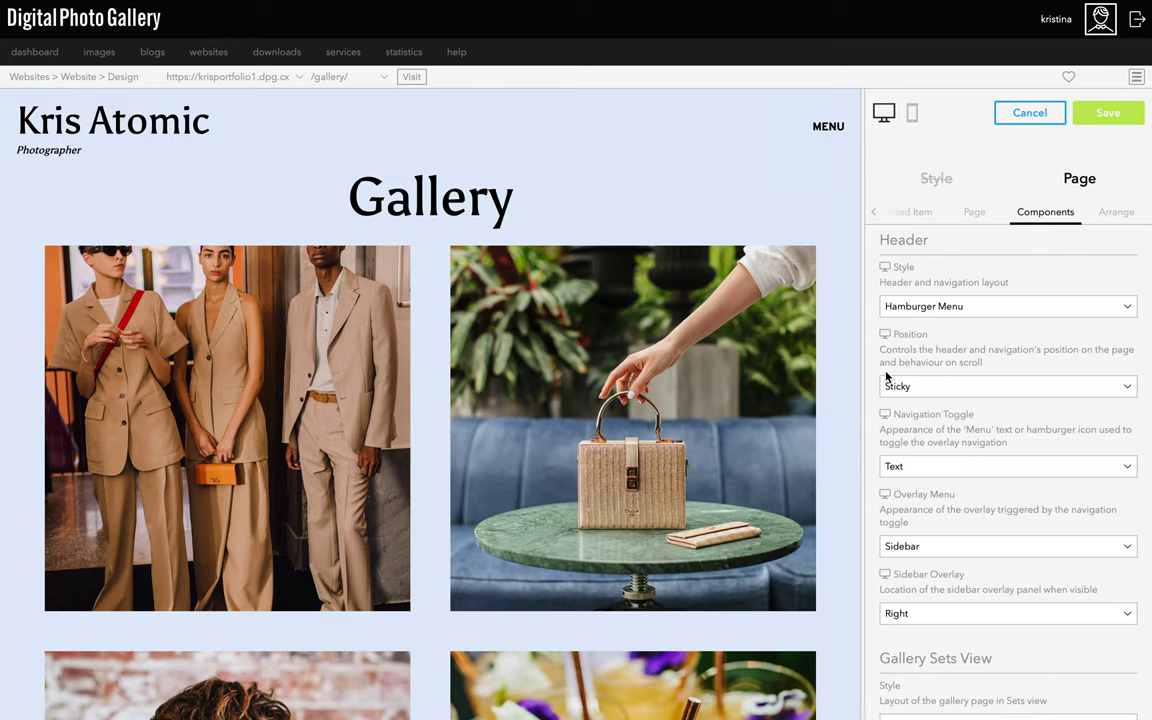
Step: Preview the header's Fullscreen overlay menu with the Horizontal layout, restore the Sidebar overlay, and close the menu
{"action": "left_click", "coordinate": [834, 128]}
{"action": "left_click", "coordinate": [932, 545]}
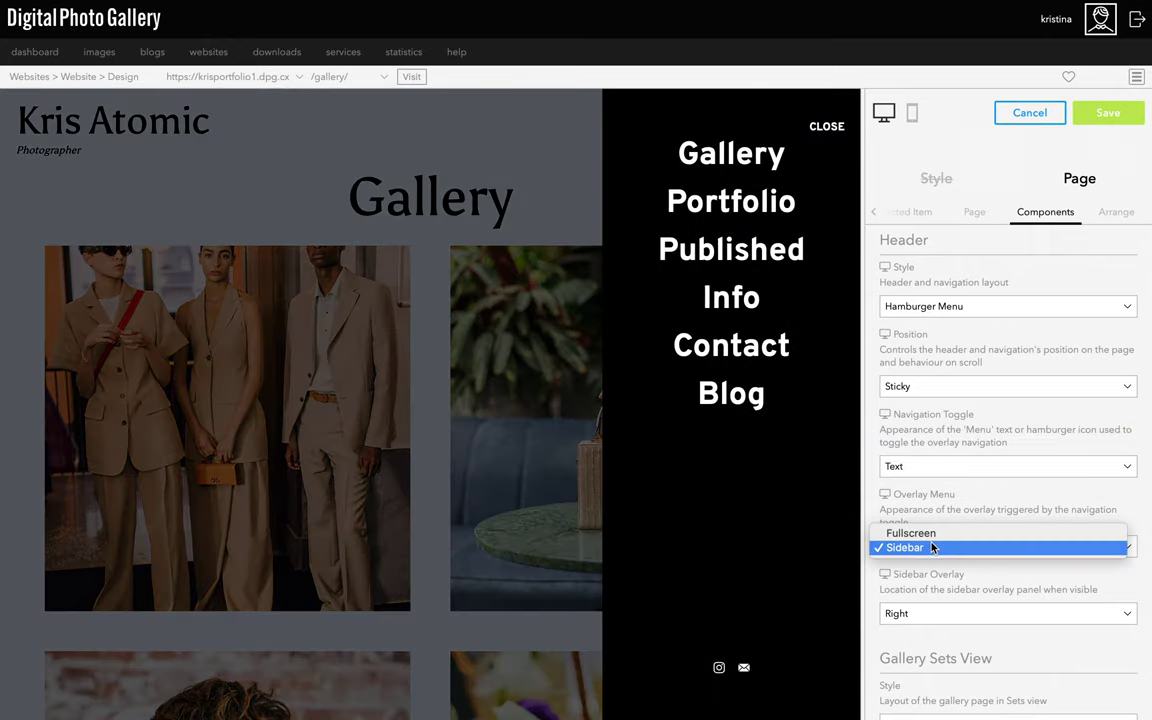
{"action": "left_click", "coordinate": [929, 533]}
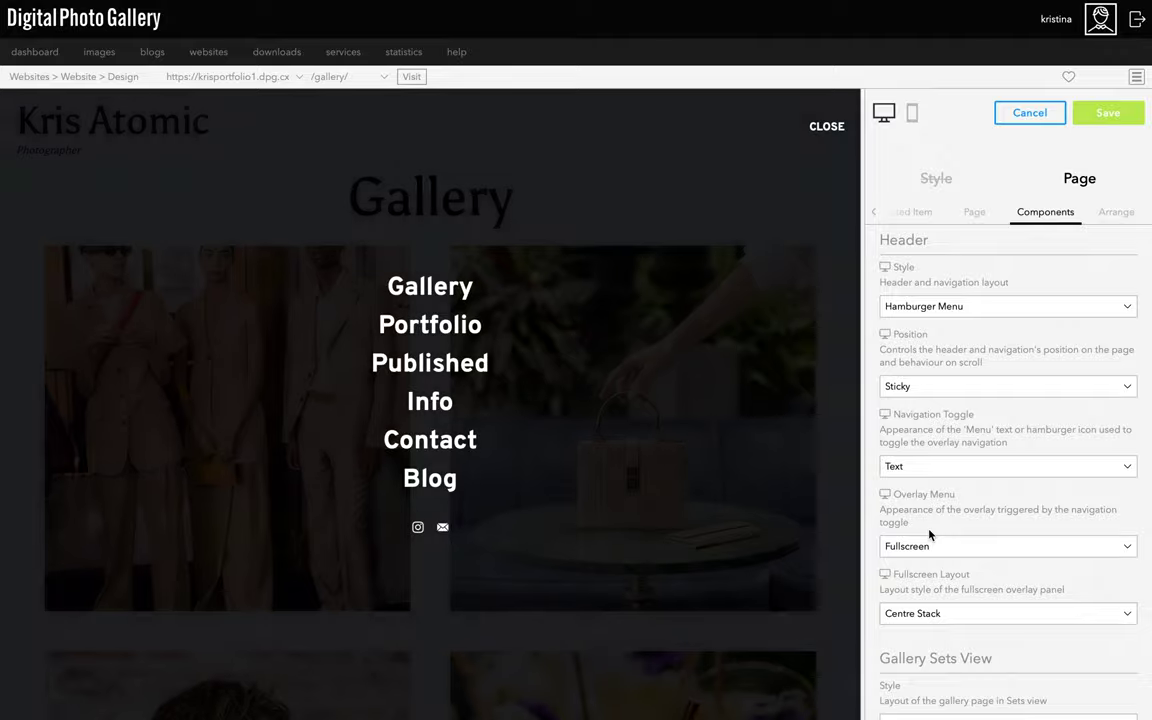
{"action": "left_click", "coordinate": [933, 612]}
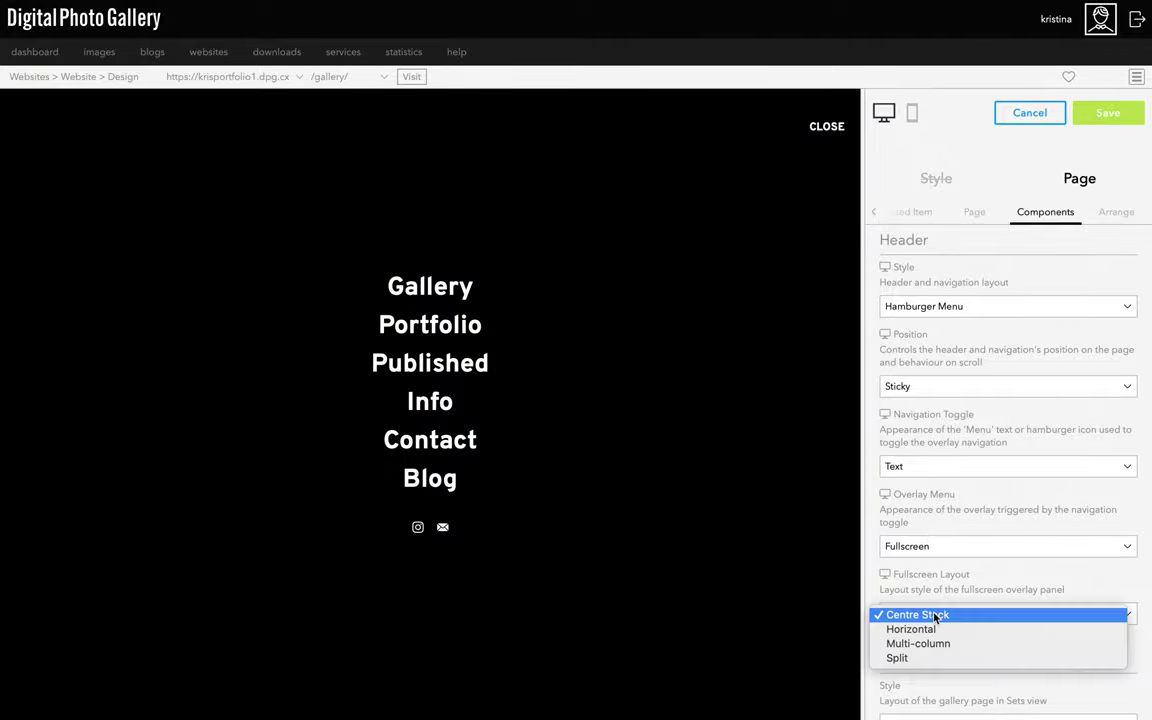
{"action": "left_click", "coordinate": [935, 629]}
{"action": "left_click", "coordinate": [914, 551]}
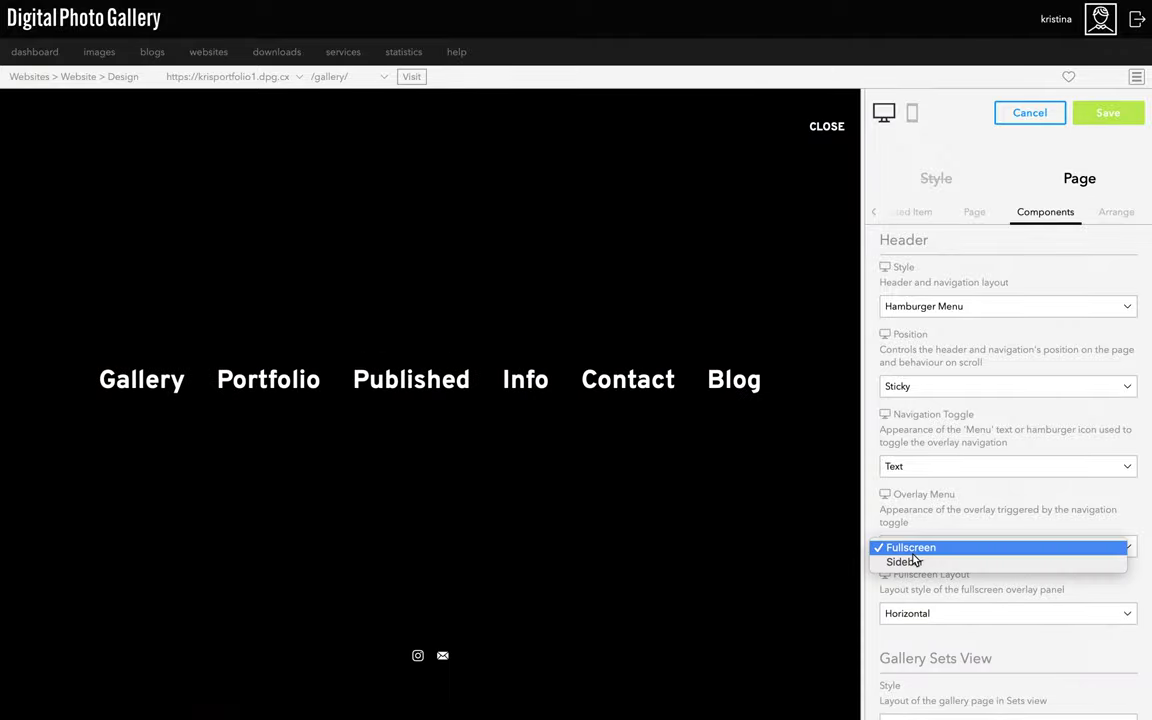
{"action": "left_click", "coordinate": [914, 561]}
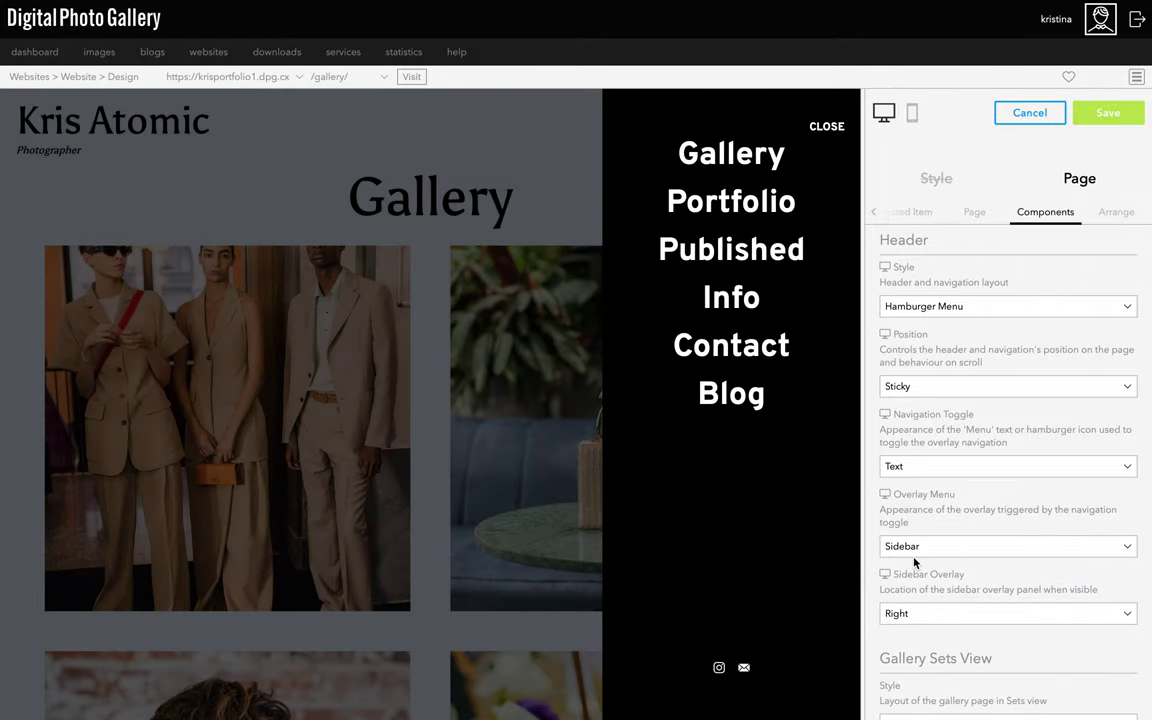
{"action": "left_click", "coordinate": [834, 130]}
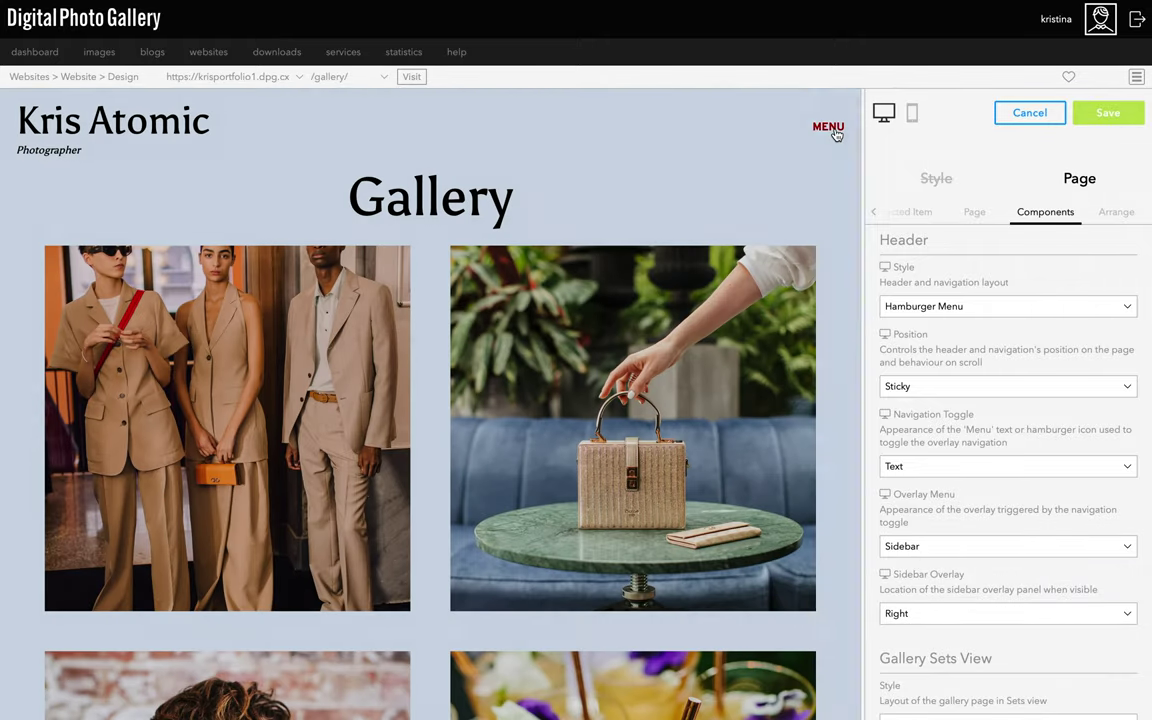
Step: Review the footer at the end of the Gallery page and its style options, keeping Nano
{"action": "scroll", "coordinate": [990, 463], "scroll_direction": "down", "scroll_amount": 3}
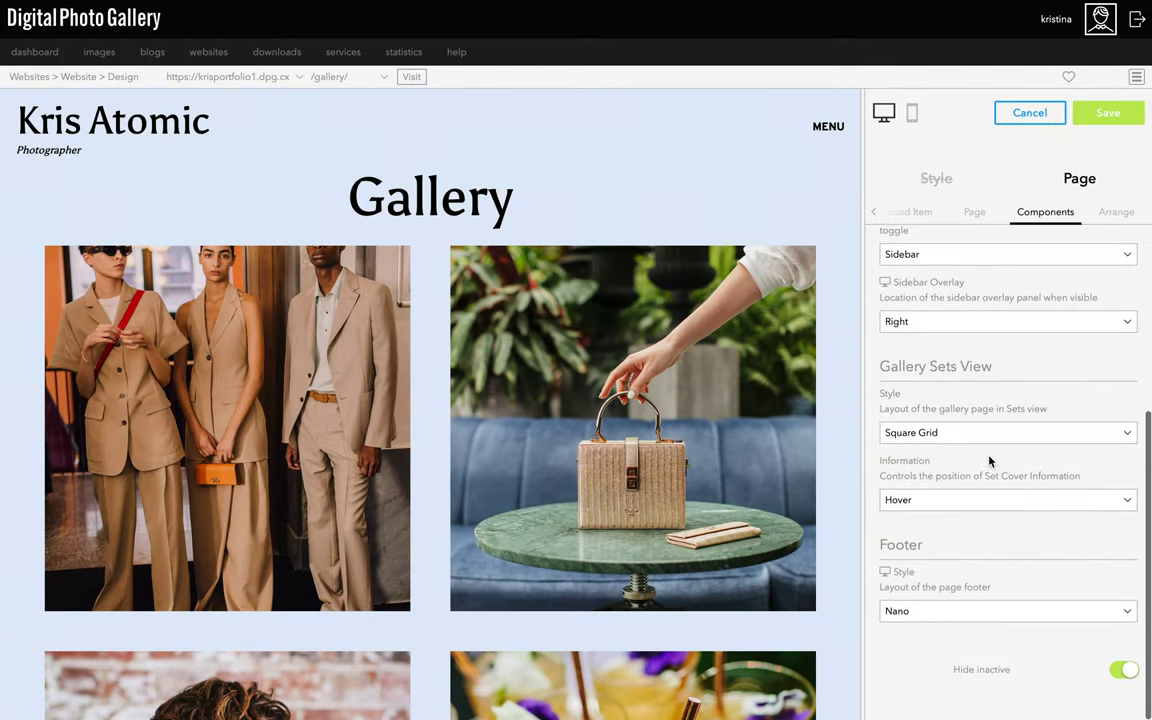
{"action": "mouse_move", "coordinate": [722, 530]}
{"action": "scroll", "coordinate": [722, 530], "scroll_direction": "down", "scroll_amount": 5}
{"action": "left_click", "coordinate": [930, 617]}
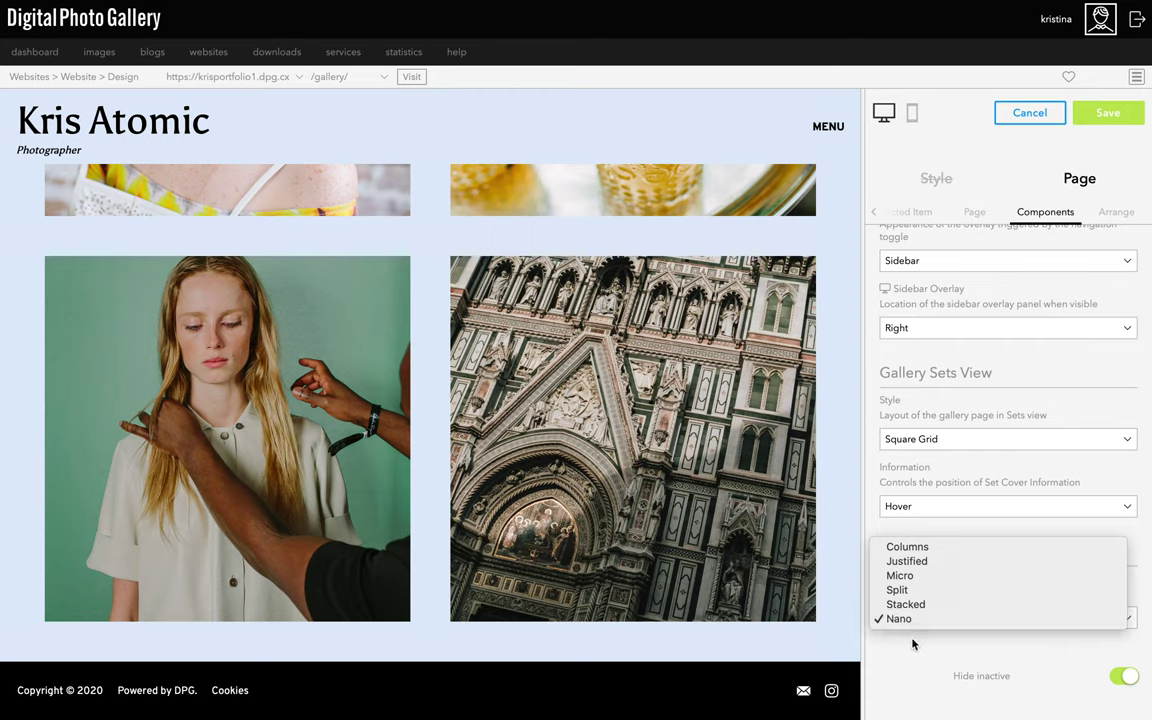
{"action": "left_click", "coordinate": [930, 619]}
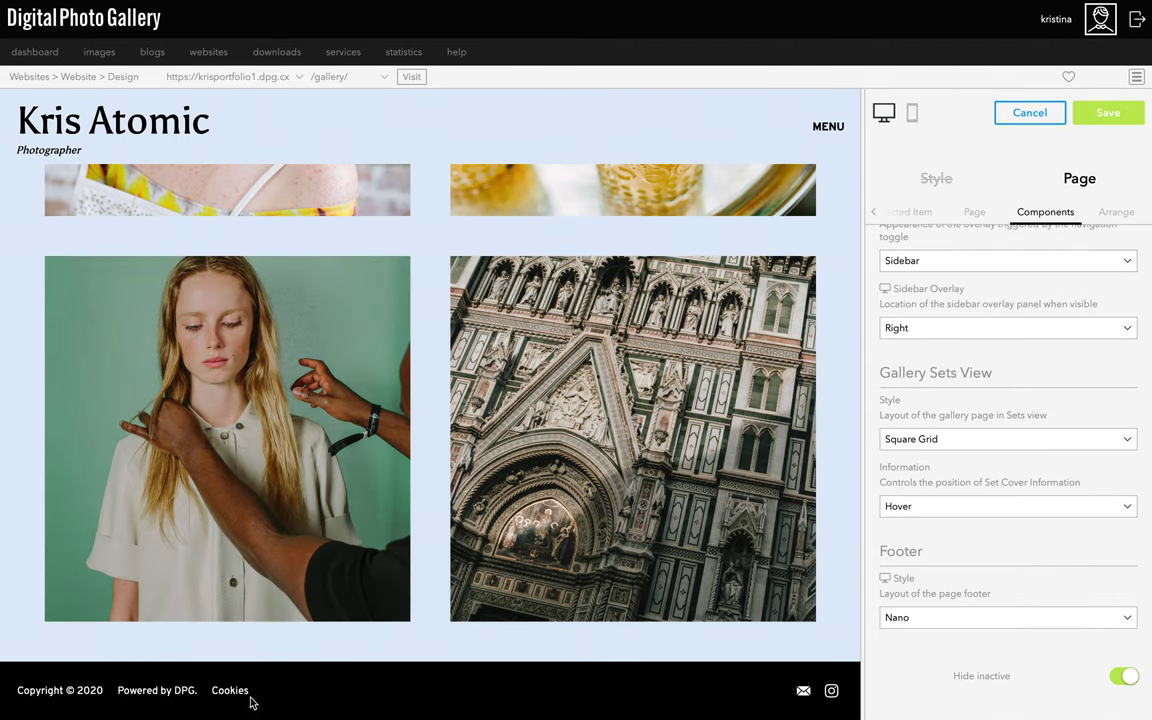
Step: Try the List and Slide styles for the Gallery Sets View and preview the set covers
{"action": "scroll", "coordinate": [971, 653], "scroll_direction": "up", "scroll_amount": 2}
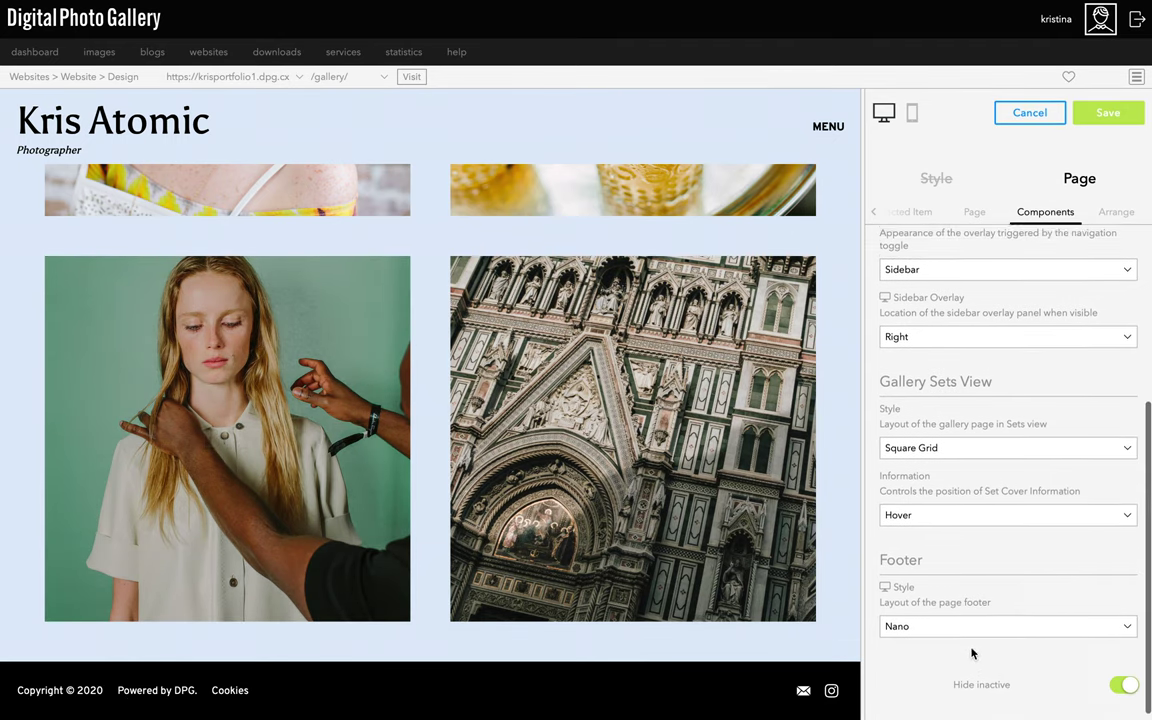
{"action": "left_click", "coordinate": [952, 553]}
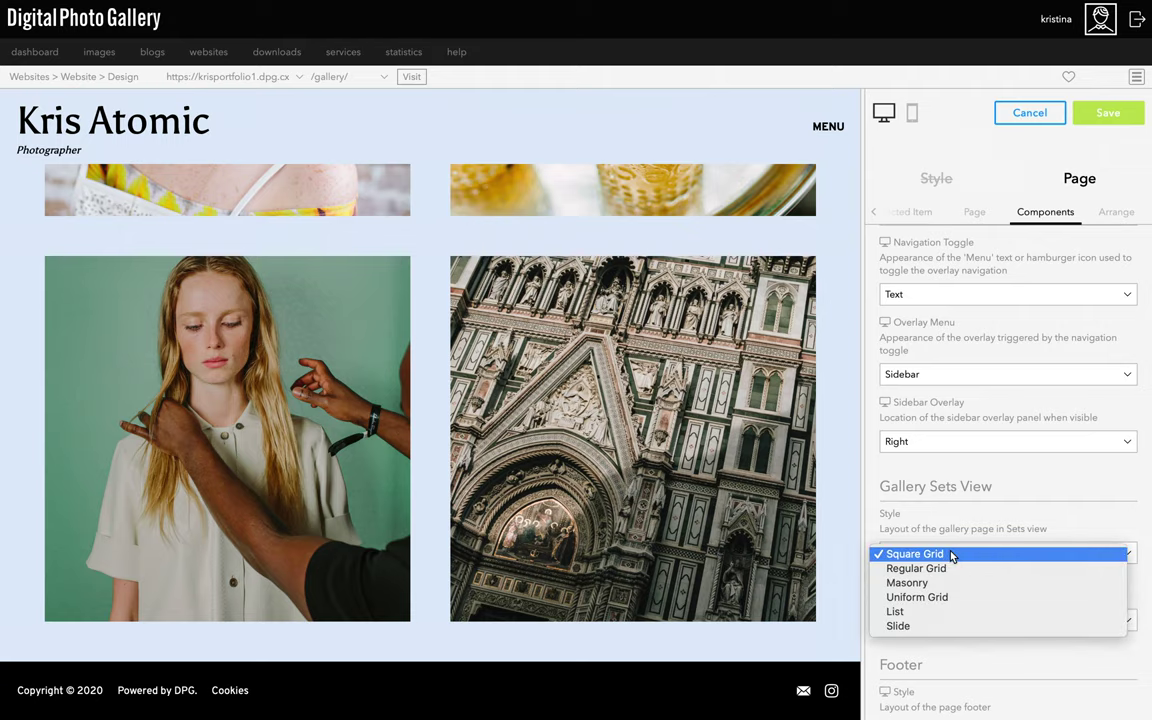
{"action": "left_click", "coordinate": [935, 611]}
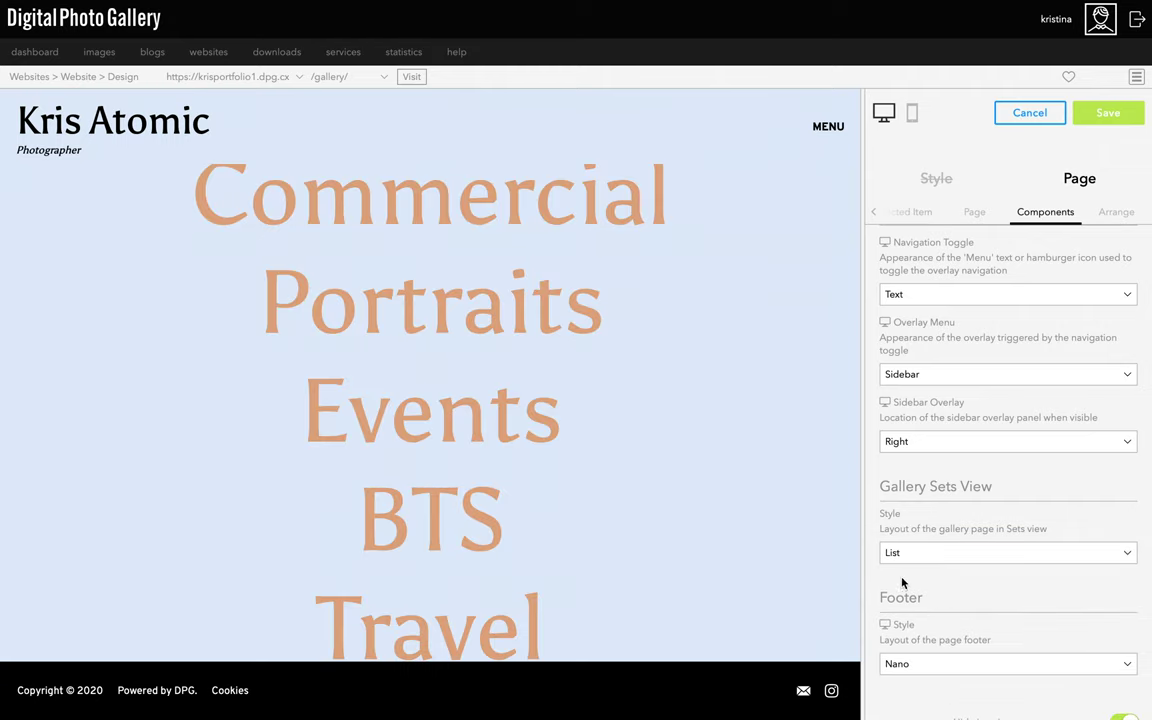
{"action": "scroll", "coordinate": [600, 330], "scroll_direction": "up", "scroll_amount": 2}
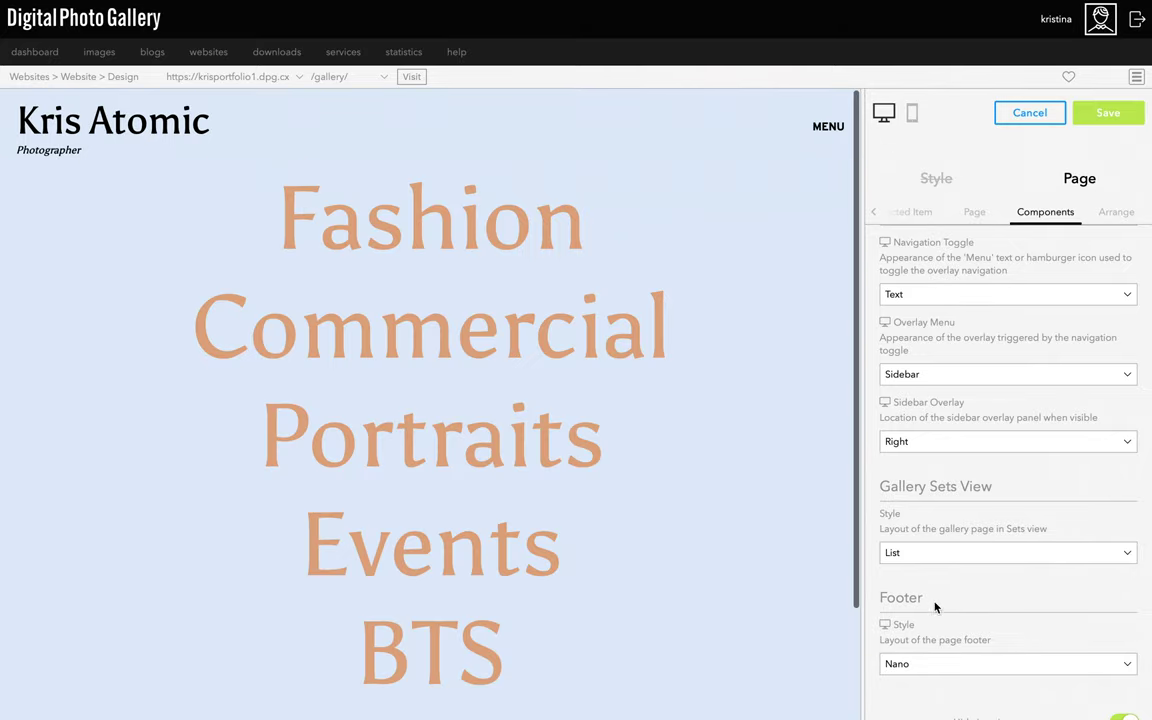
{"action": "left_click", "coordinate": [905, 552]}
{"action": "left_click", "coordinate": [892, 568]}
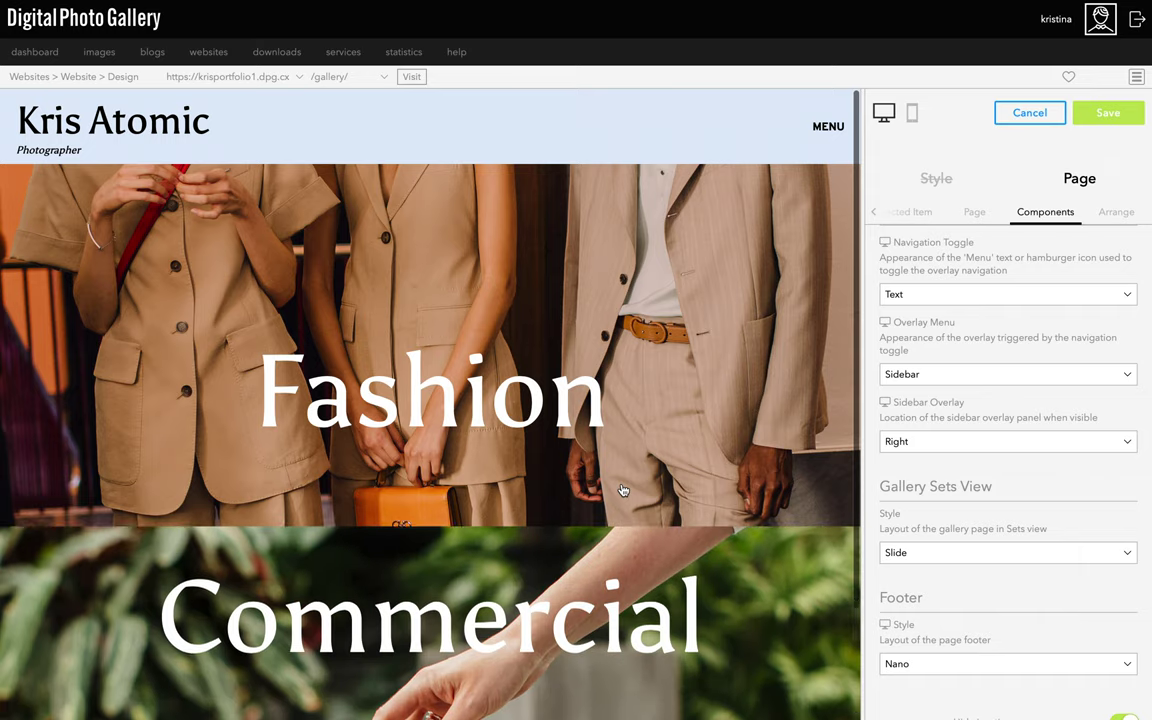
{"action": "scroll", "coordinate": [621, 490], "scroll_direction": "down", "scroll_amount": 10}
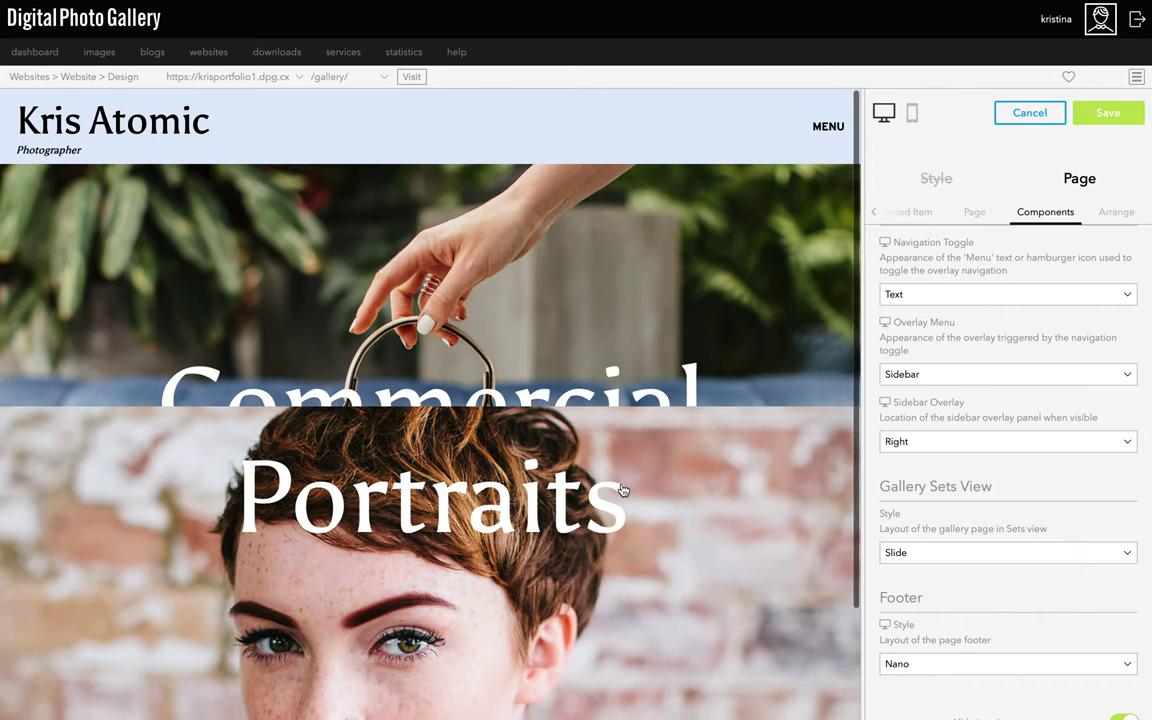
Step: Set the Gallery Sets View style to Uniform Grid and preview the page
{"action": "left_click", "coordinate": [920, 552]}
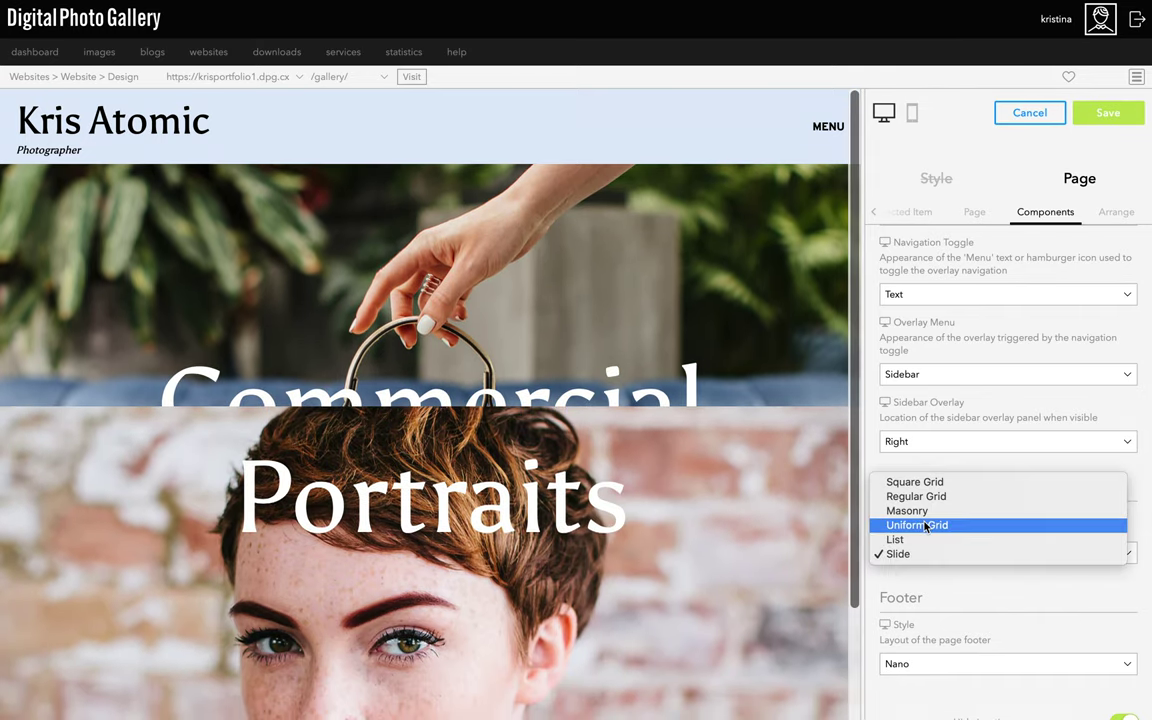
{"action": "left_click", "coordinate": [925, 527]}
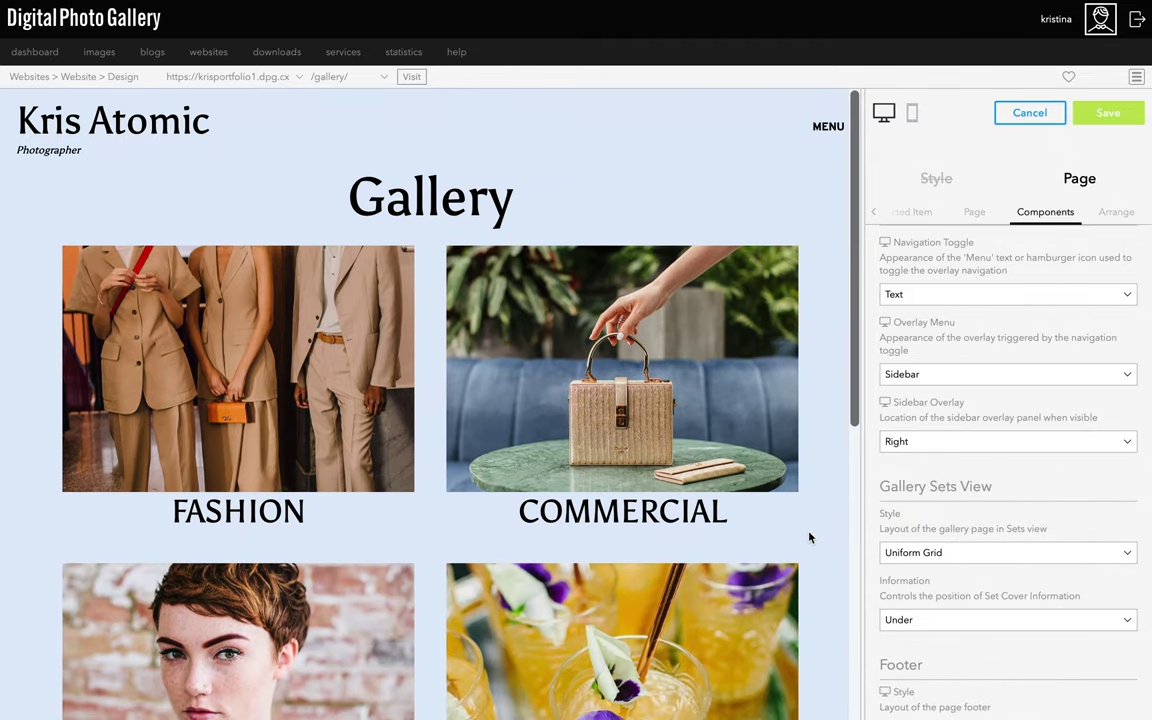
{"action": "scroll", "coordinate": [810, 537], "scroll_direction": "down", "scroll_amount": 3}
{"action": "scroll", "coordinate": [810, 537], "scroll_direction": "up", "scroll_amount": 3}
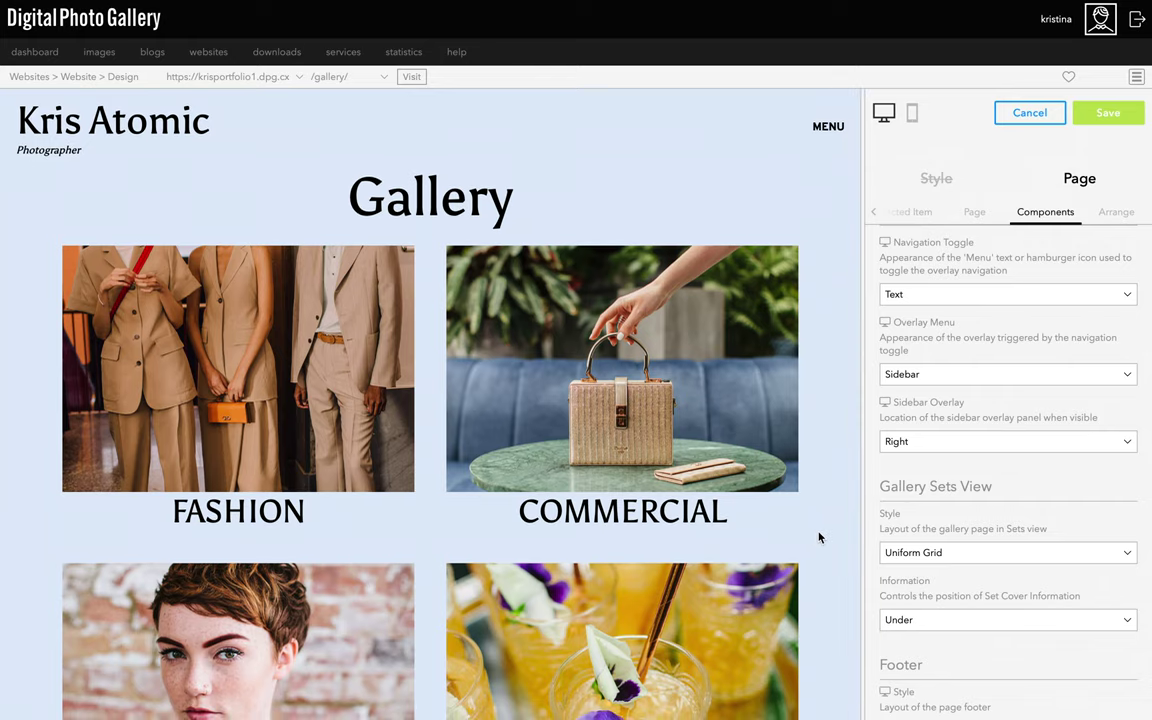
Step: Open the Fashion set and look through its index page and the Gallery Index View settings
{"action": "left_click", "coordinate": [403, 456]}
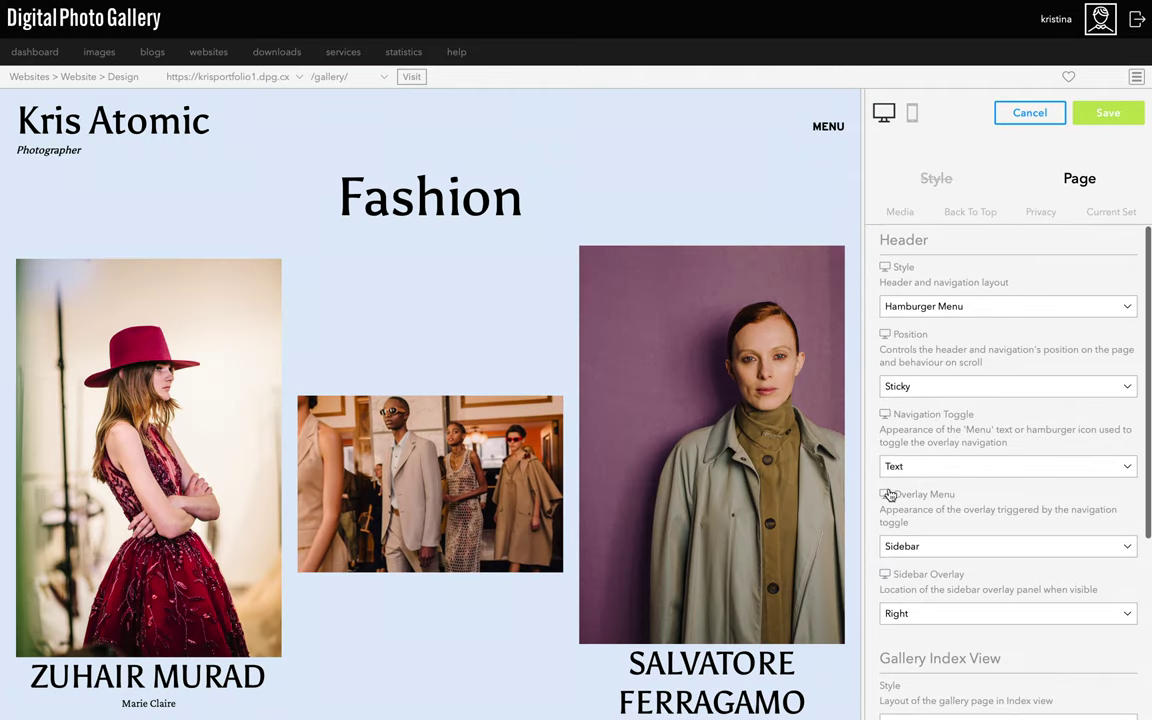
{"action": "scroll", "coordinate": [954, 490], "scroll_direction": "down", "scroll_amount": 5}
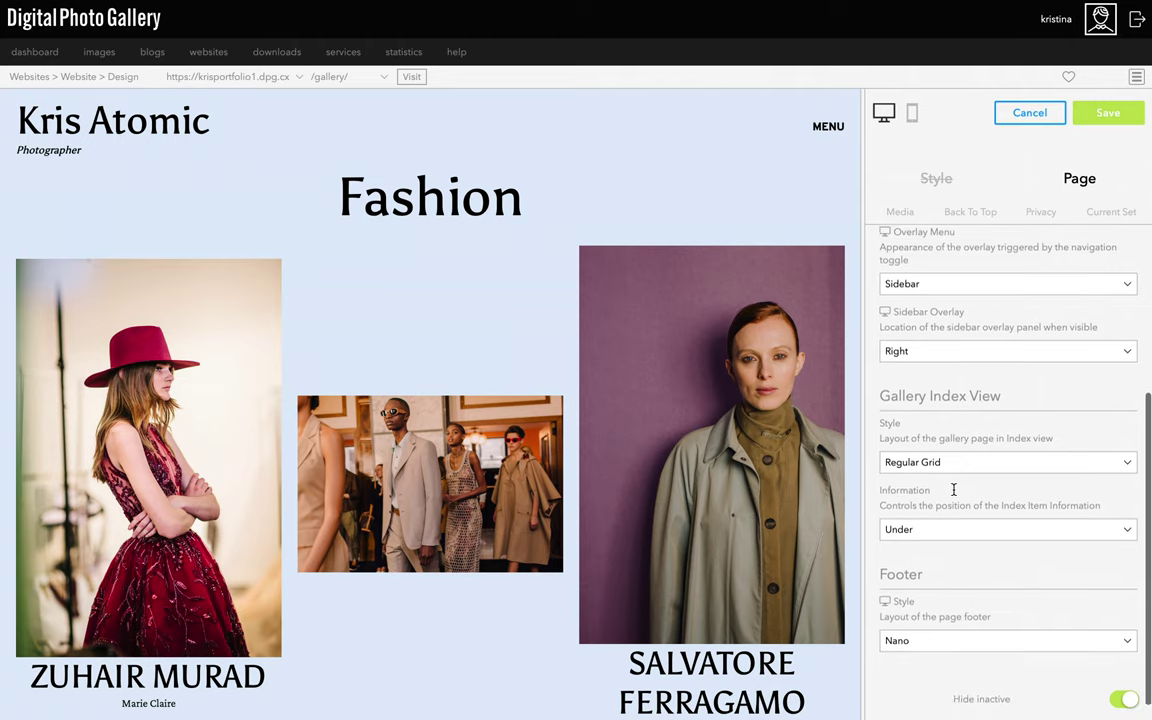
{"action": "scroll", "coordinate": [822, 510], "scroll_direction": "down", "scroll_amount": 6}
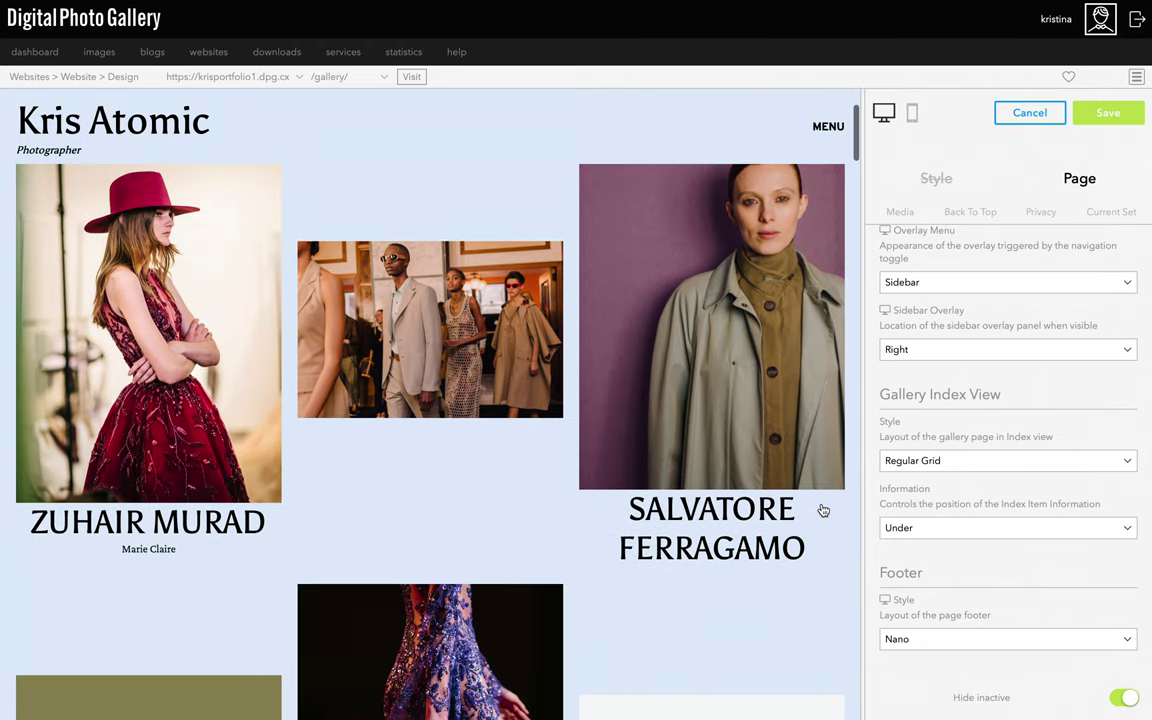
{"action": "scroll", "coordinate": [822, 510], "scroll_direction": "down", "scroll_amount": 3}
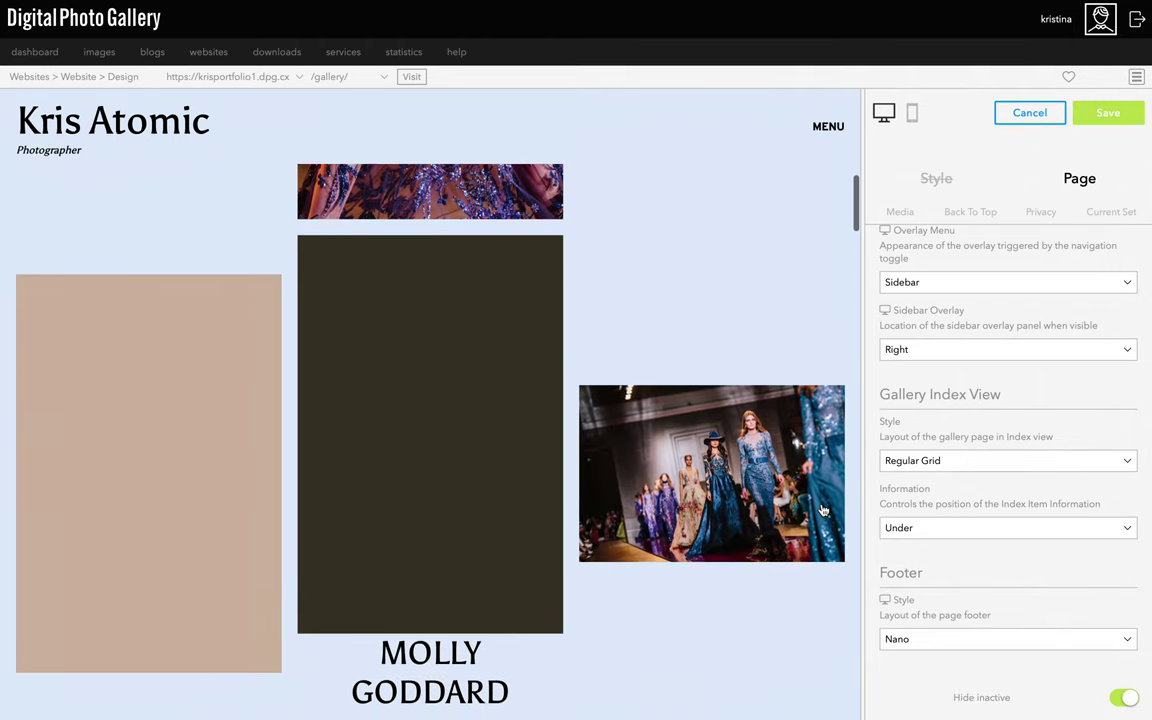
{"action": "scroll", "coordinate": [822, 510], "scroll_direction": "up", "scroll_amount": 8}
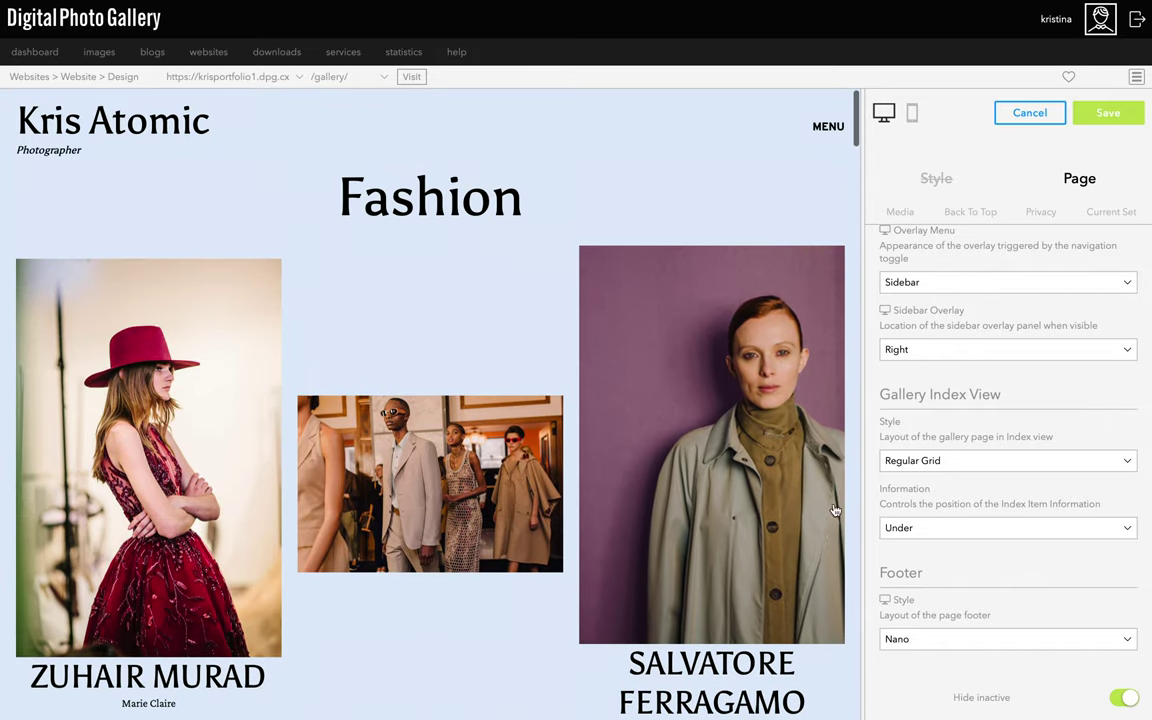
Step: Try Hover for the Gallery Index View's item information and set it to None
{"action": "left_click", "coordinate": [952, 530]}
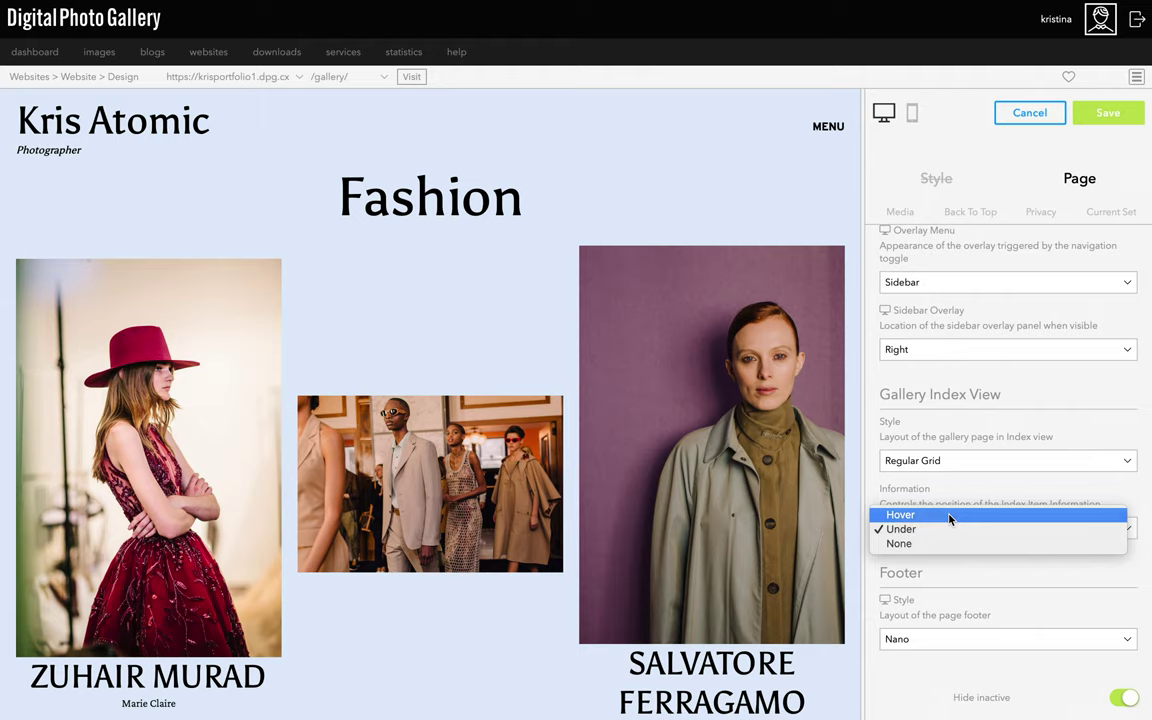
{"action": "left_click", "coordinate": [950, 516]}
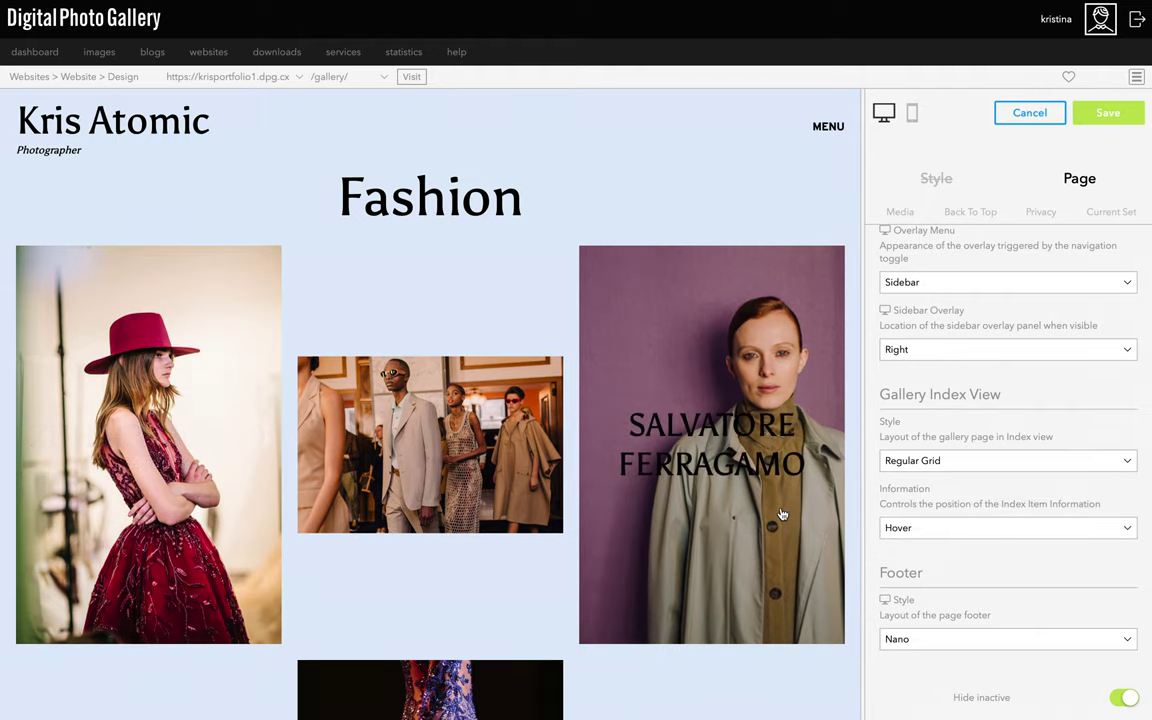
{"action": "left_click", "coordinate": [980, 530]}
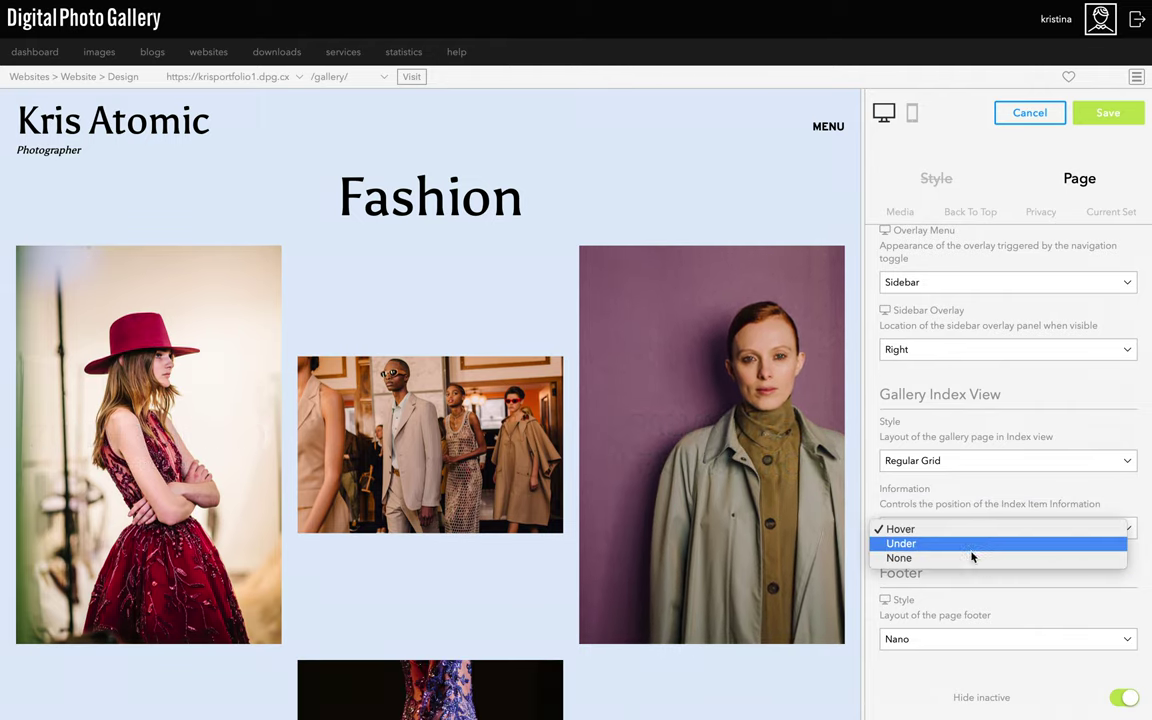
{"action": "left_click", "coordinate": [972, 557]}
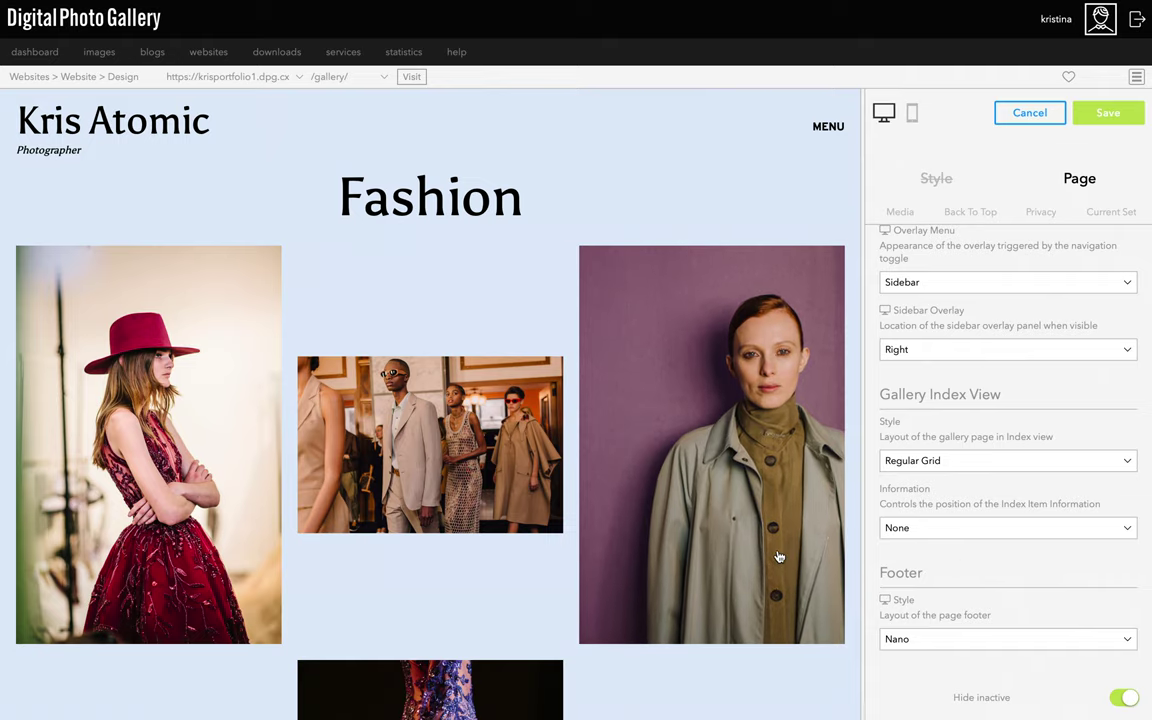
Step: Open the photo of the woman in the red hat in single view and preview its information panel
{"action": "left_click", "coordinate": [197, 489]}
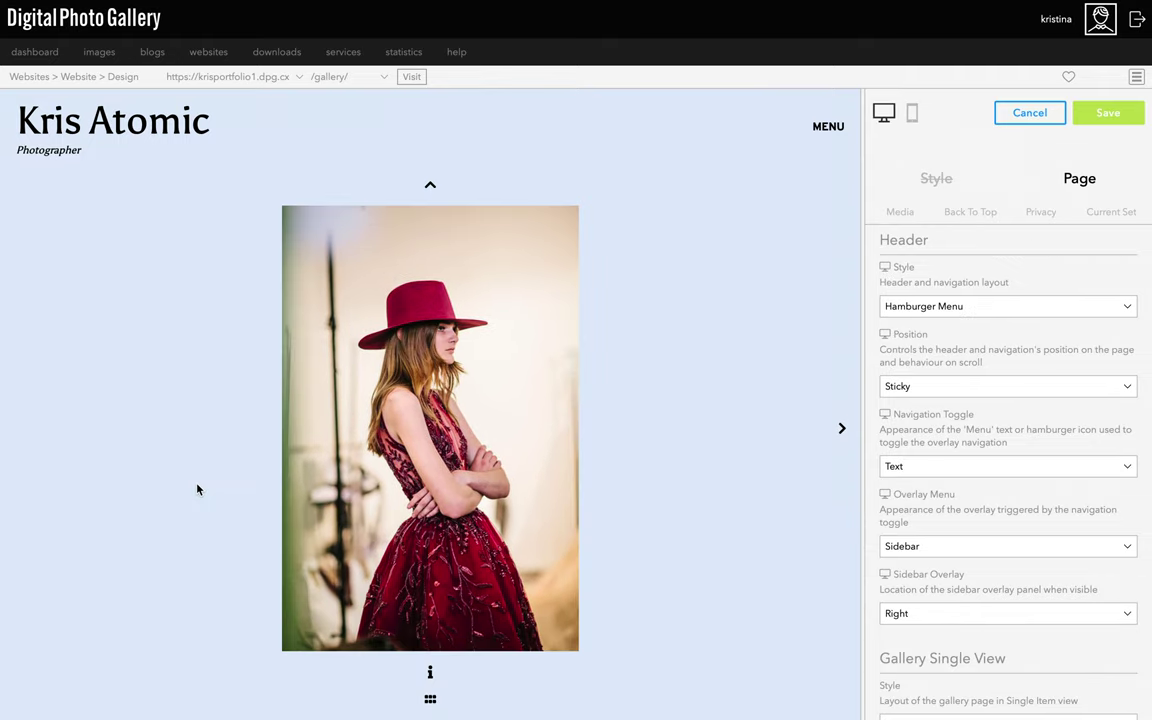
{"action": "left_click", "coordinate": [430, 676]}
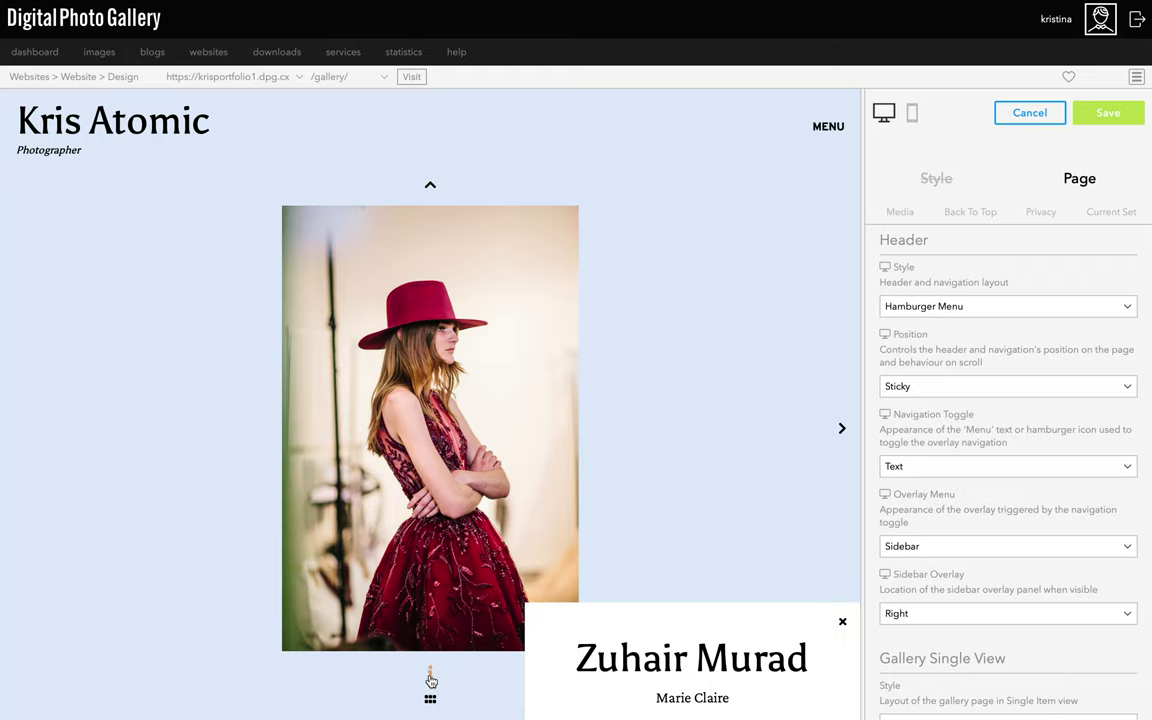
{"action": "left_click", "coordinate": [842, 622]}
Step: Set the Gallery Single View style to Stacked and preview the photo with its thumbnails
{"action": "scroll", "coordinate": [969, 560], "scroll_direction": "down", "scroll_amount": 3}
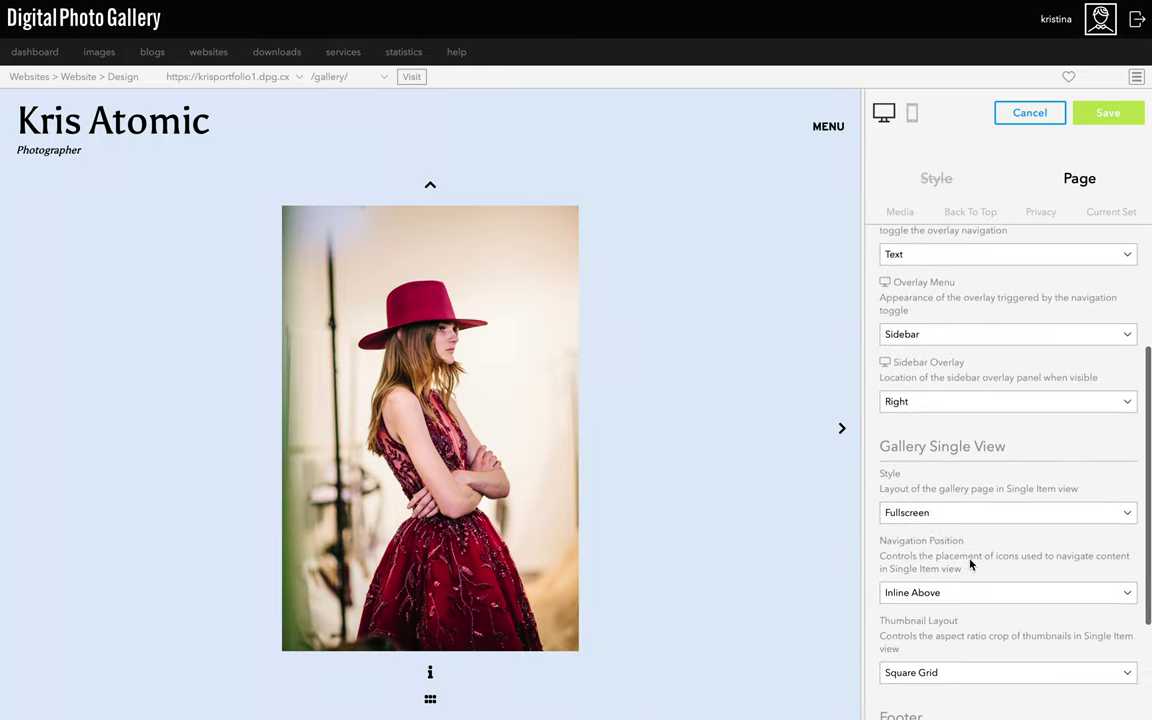
{"action": "left_click", "coordinate": [953, 497]}
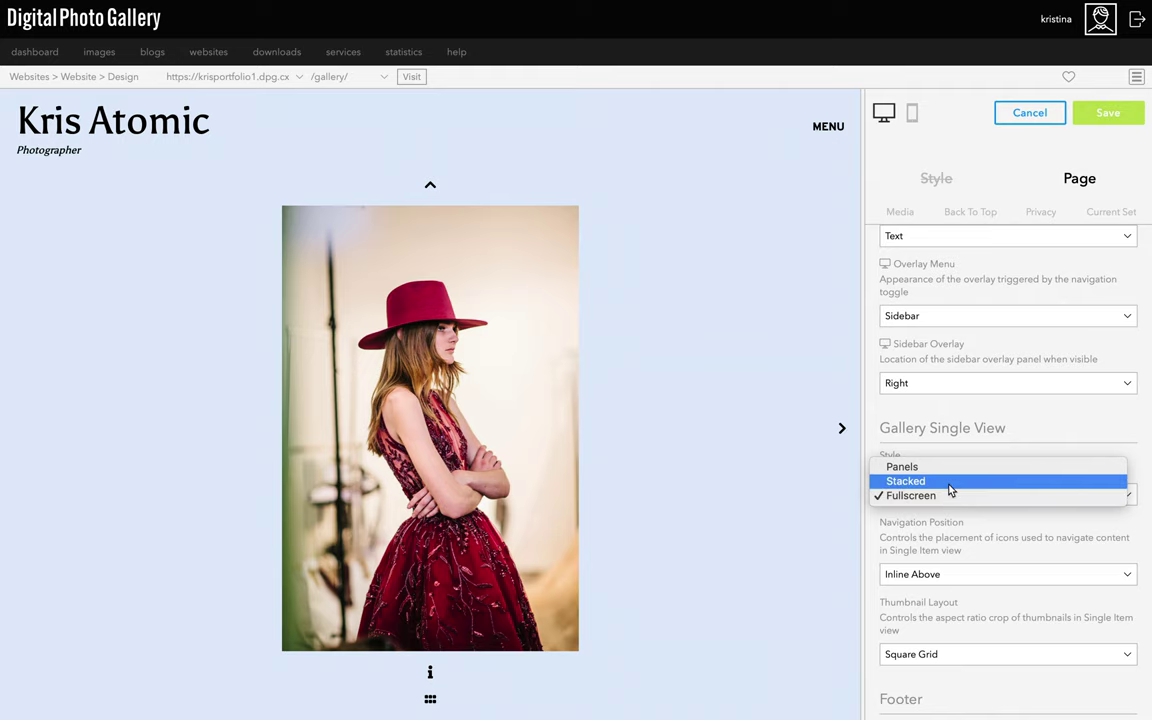
{"action": "left_click", "coordinate": [950, 482]}
{"action": "scroll", "coordinate": [950, 488], "scroll_direction": "down", "scroll_amount": 1}
{"action": "scroll", "coordinate": [950, 488], "scroll_direction": "down", "scroll_amount": 4}
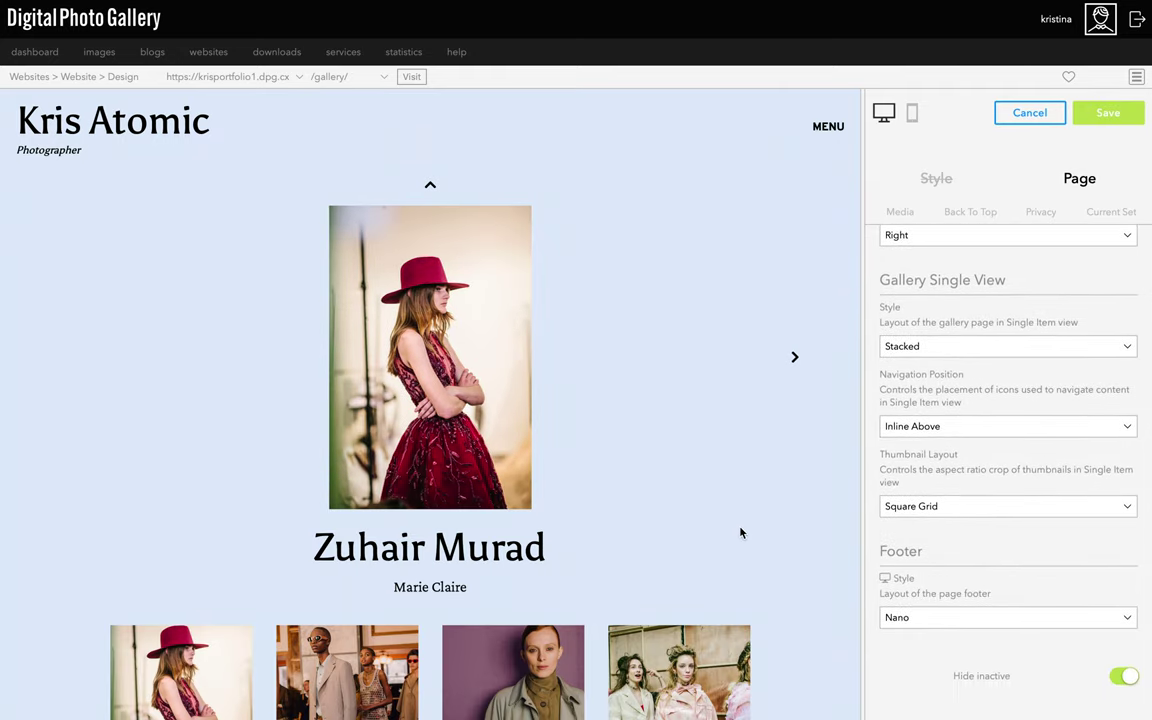
{"action": "scroll", "coordinate": [741, 533], "scroll_direction": "down", "scroll_amount": 4}
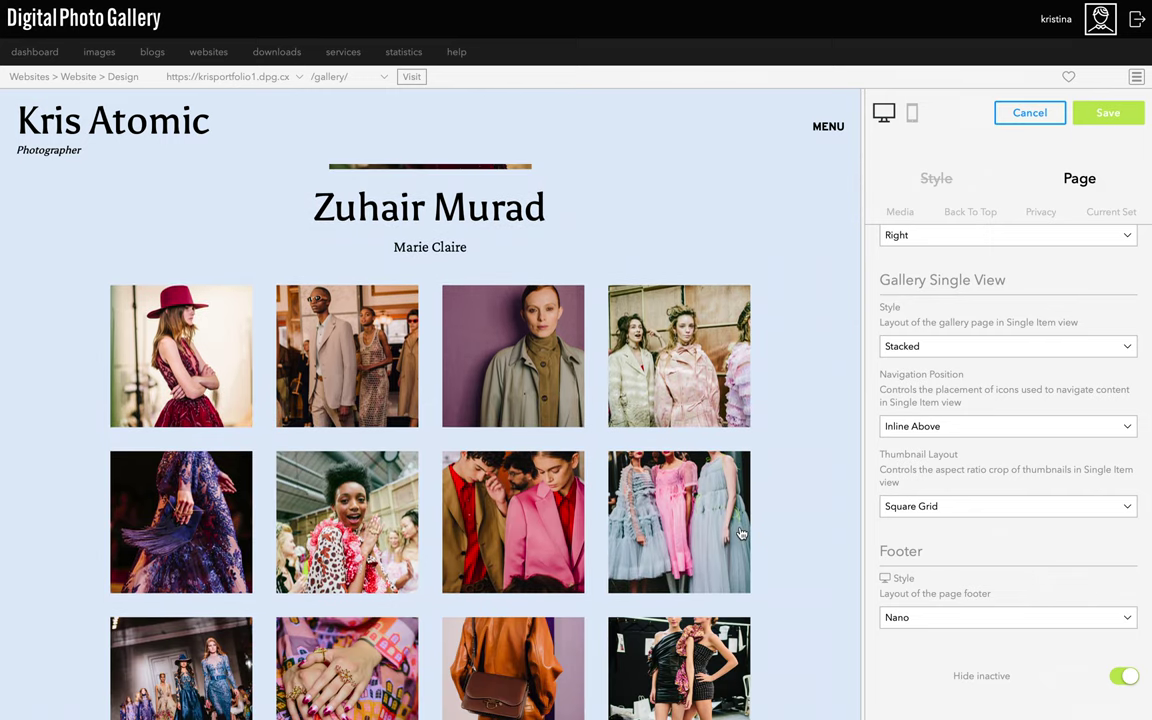
Step: Set the Gallery Single View's thumbnail layout to Regular Grid and preview the page
{"action": "left_click", "coordinate": [935, 506]}
{"action": "left_click", "coordinate": [925, 490]}
{"action": "scroll", "coordinate": [797, 440], "scroll_direction": "up", "scroll_amount": 4}
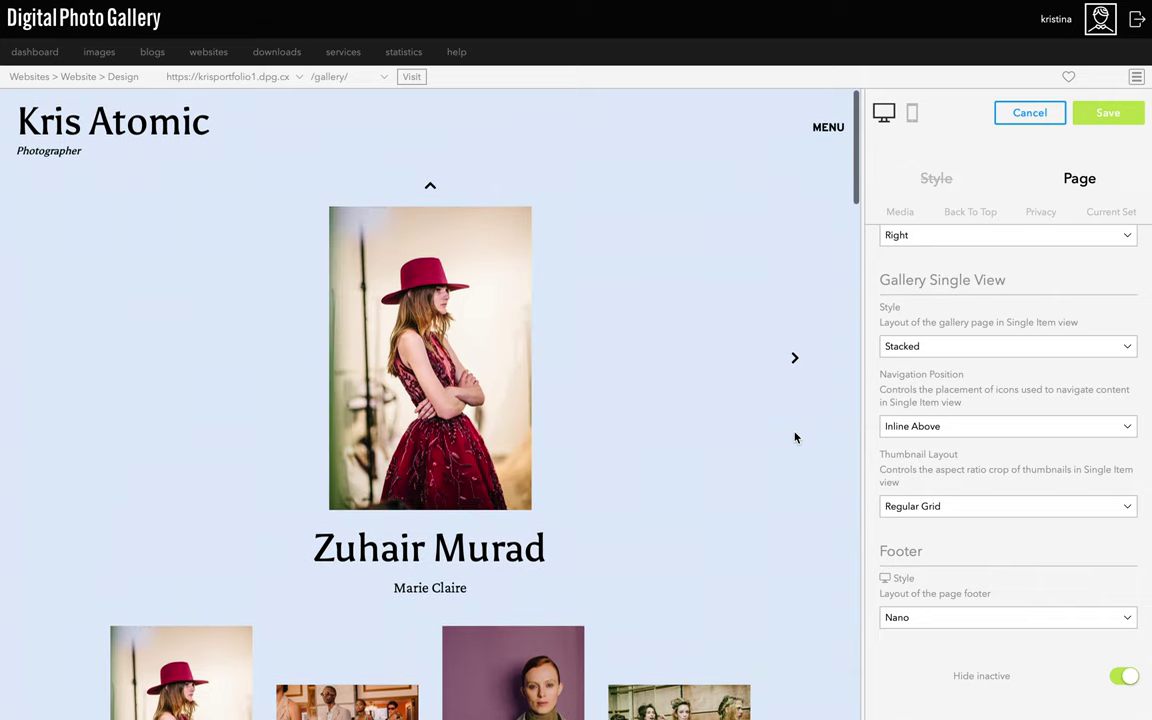
Step: Open the Published page and set its Gallery Index View item information to None
{"action": "left_click", "coordinate": [828, 126]}
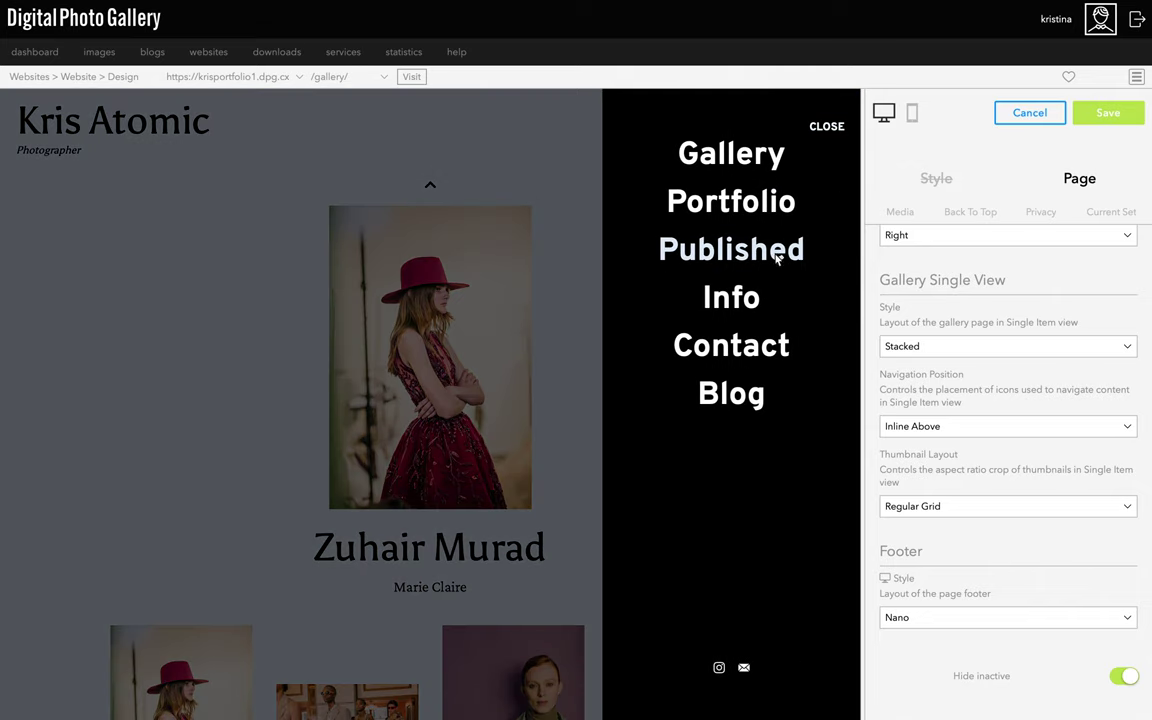
{"action": "left_click", "coordinate": [778, 258]}
{"action": "scroll", "coordinate": [1005, 400], "scroll_direction": "down", "scroll_amount": 4}
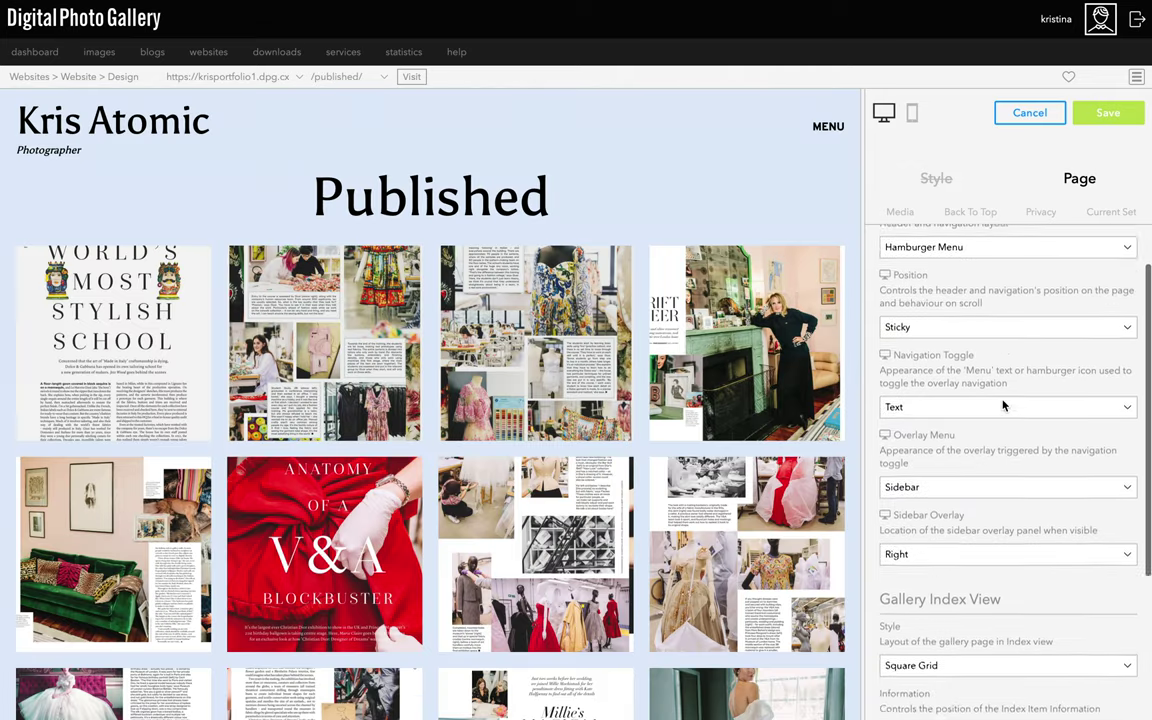
{"action": "left_click", "coordinate": [962, 504]}
{"action": "left_click", "coordinate": [958, 505]}
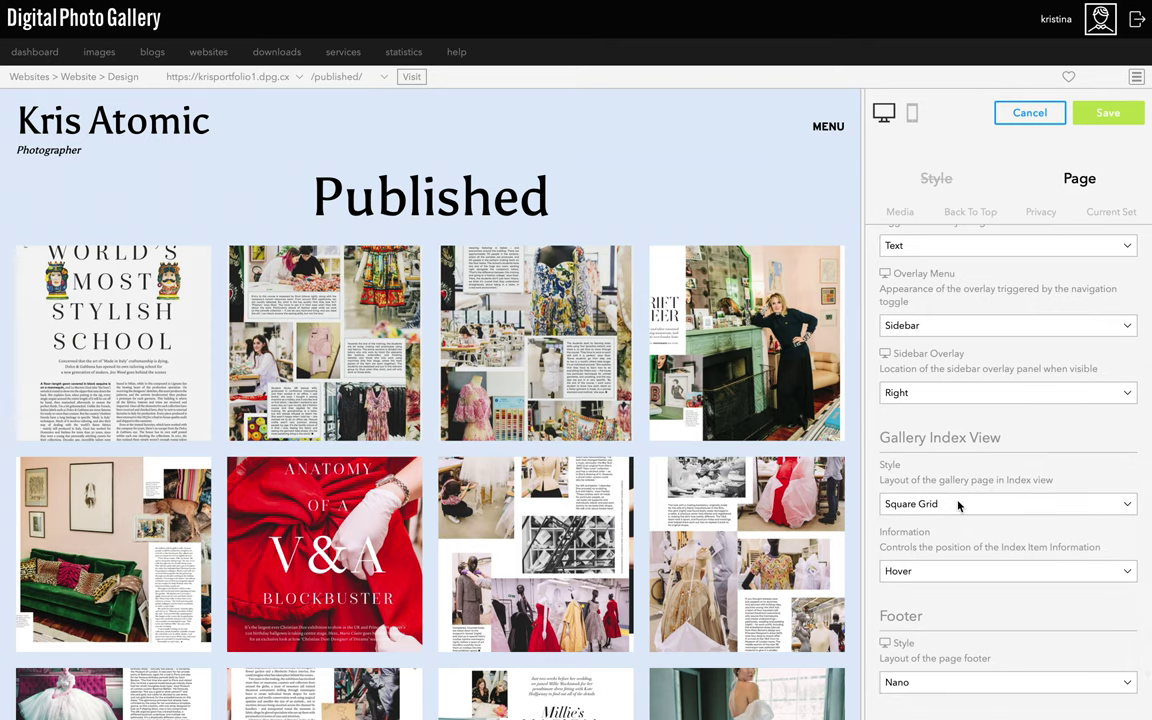
{"action": "left_click", "coordinate": [934, 570]}
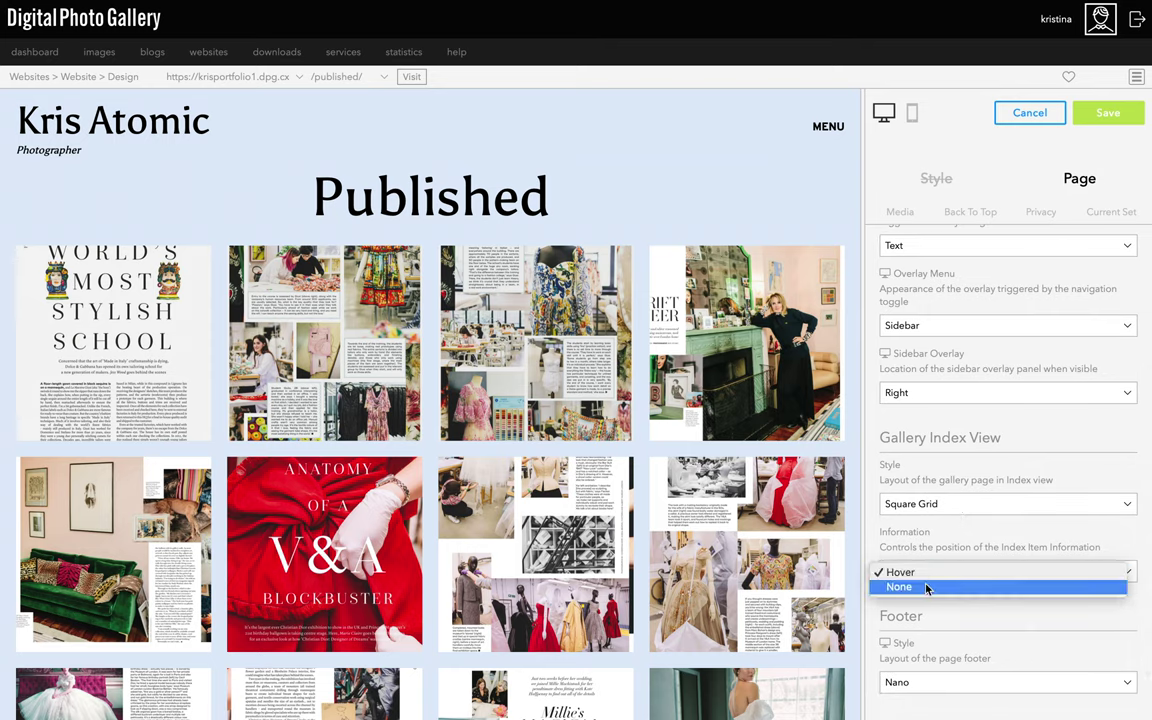
{"action": "left_click", "coordinate": [928, 587]}
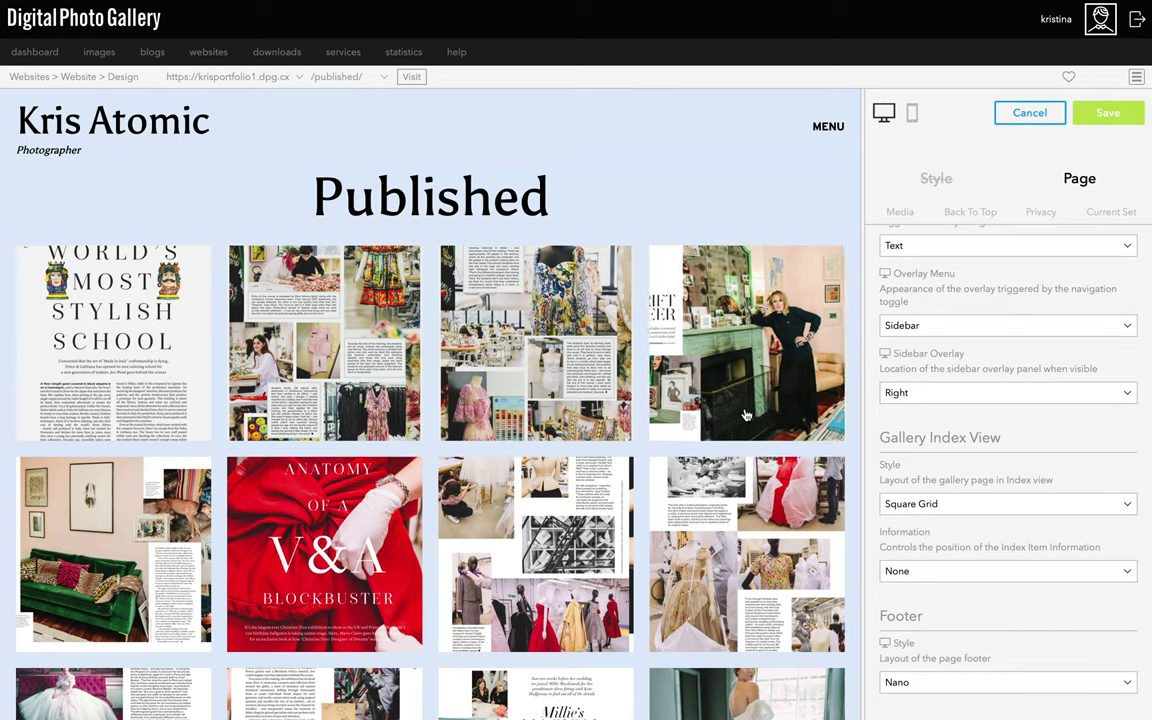
Step: Enable the Lightbox in the Published page's media settings and save the design
{"action": "left_click", "coordinate": [896, 218]}
{"action": "left_click", "coordinate": [891, 290]}
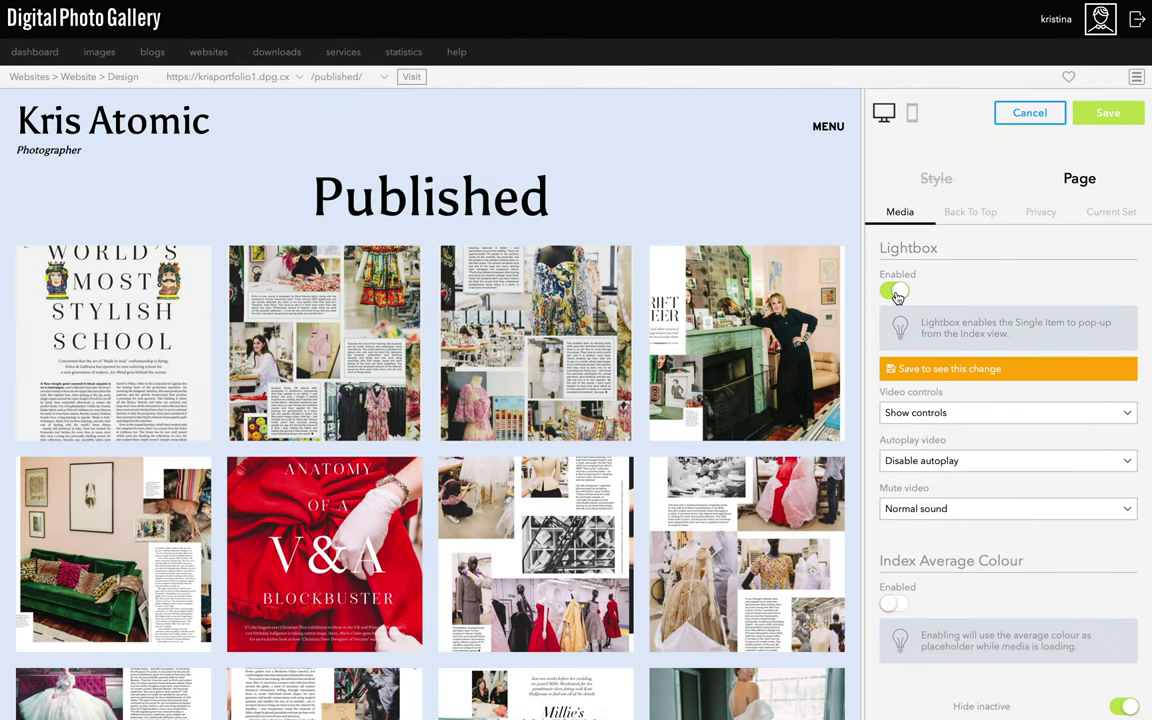
{"action": "left_click", "coordinate": [1094, 117]}
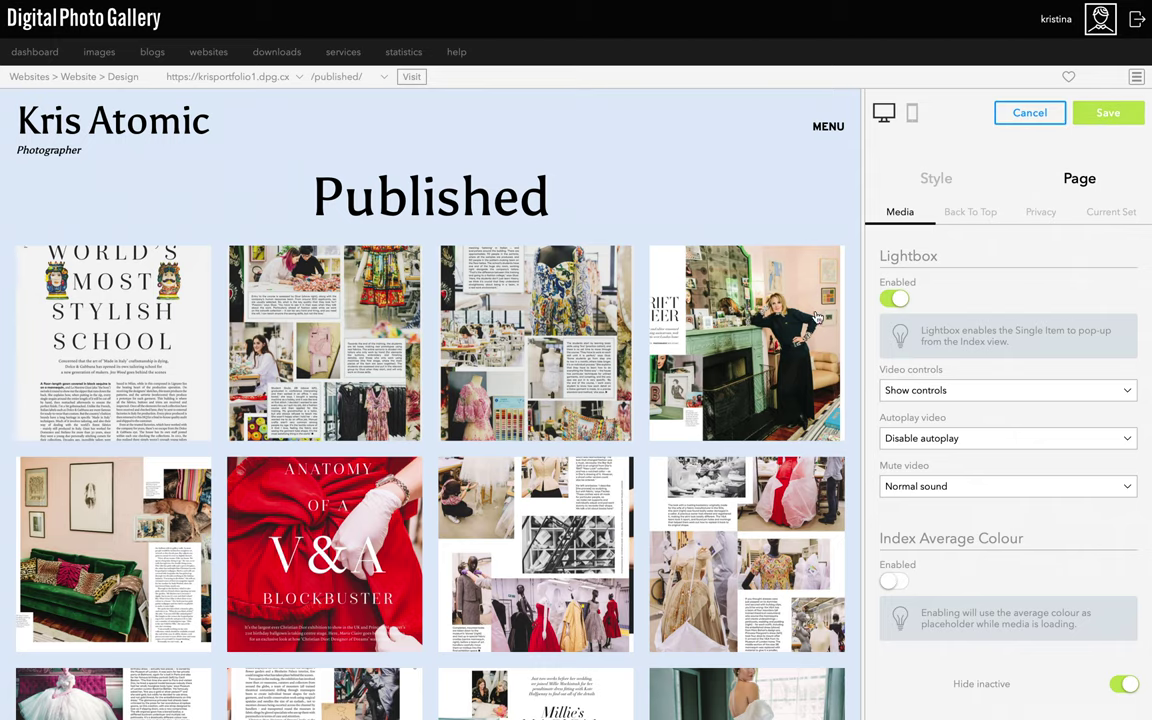
Step: Open the Thrift Pioneer spread in the lightbox and browse to the previous image and back
{"action": "left_click", "coordinate": [807, 336]}
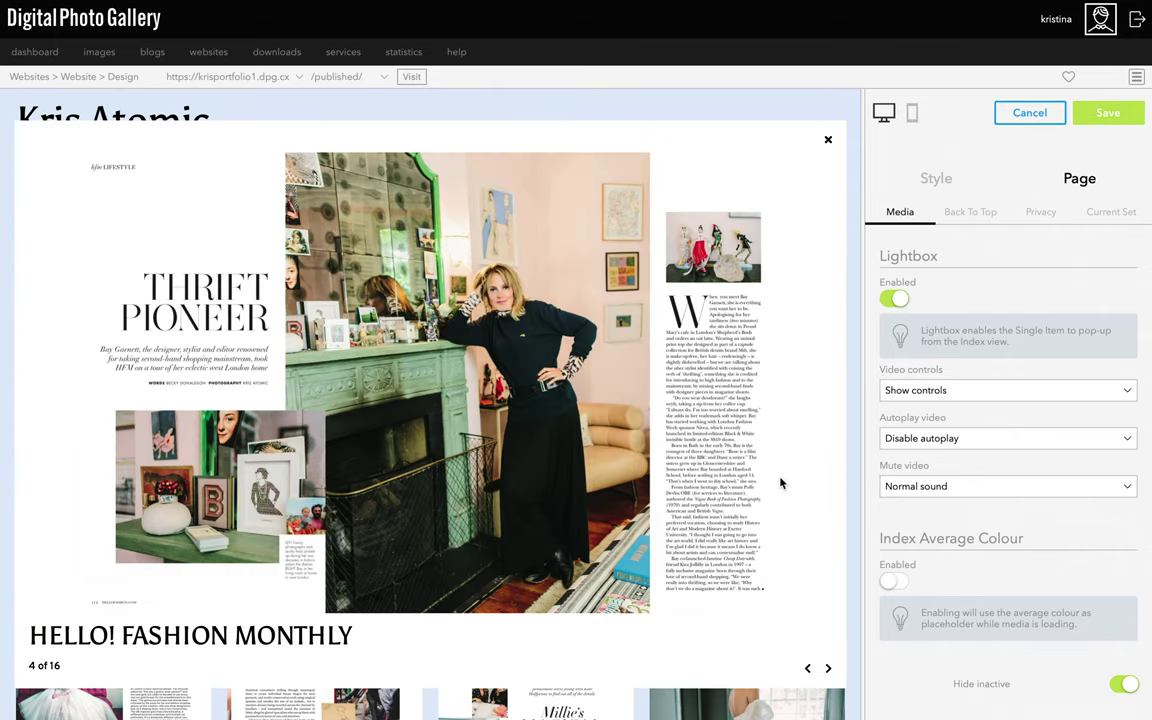
{"action": "left_click", "coordinate": [808, 669]}
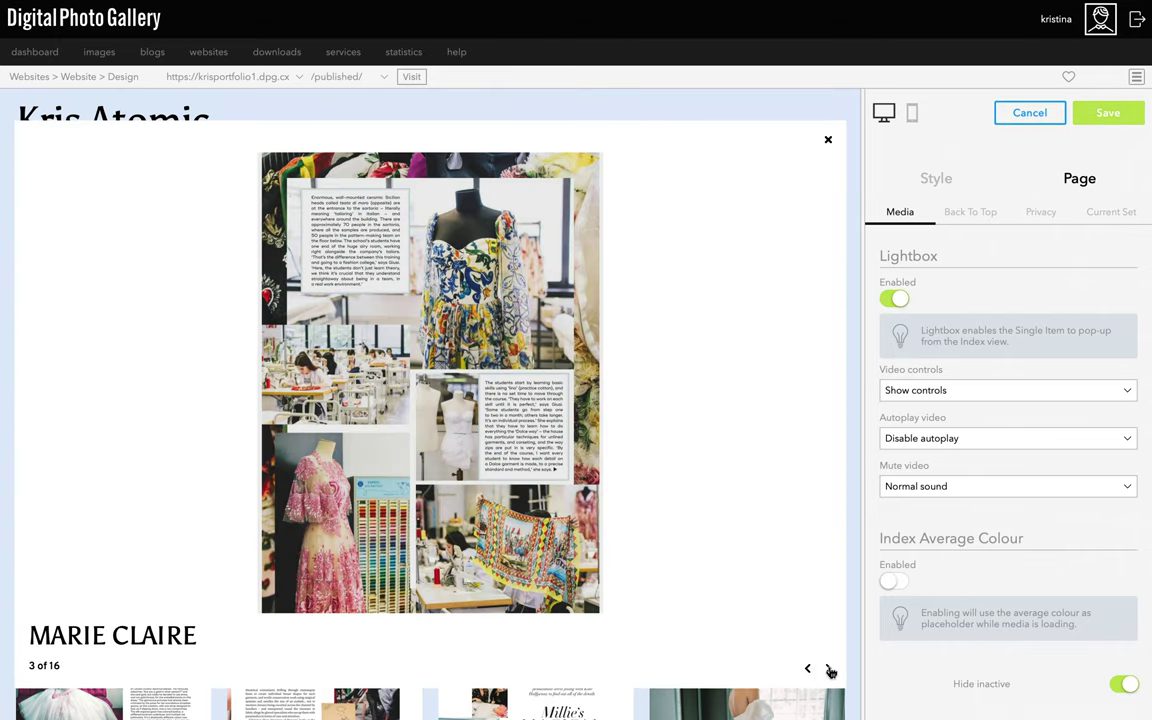
{"action": "left_click", "coordinate": [829, 670]}
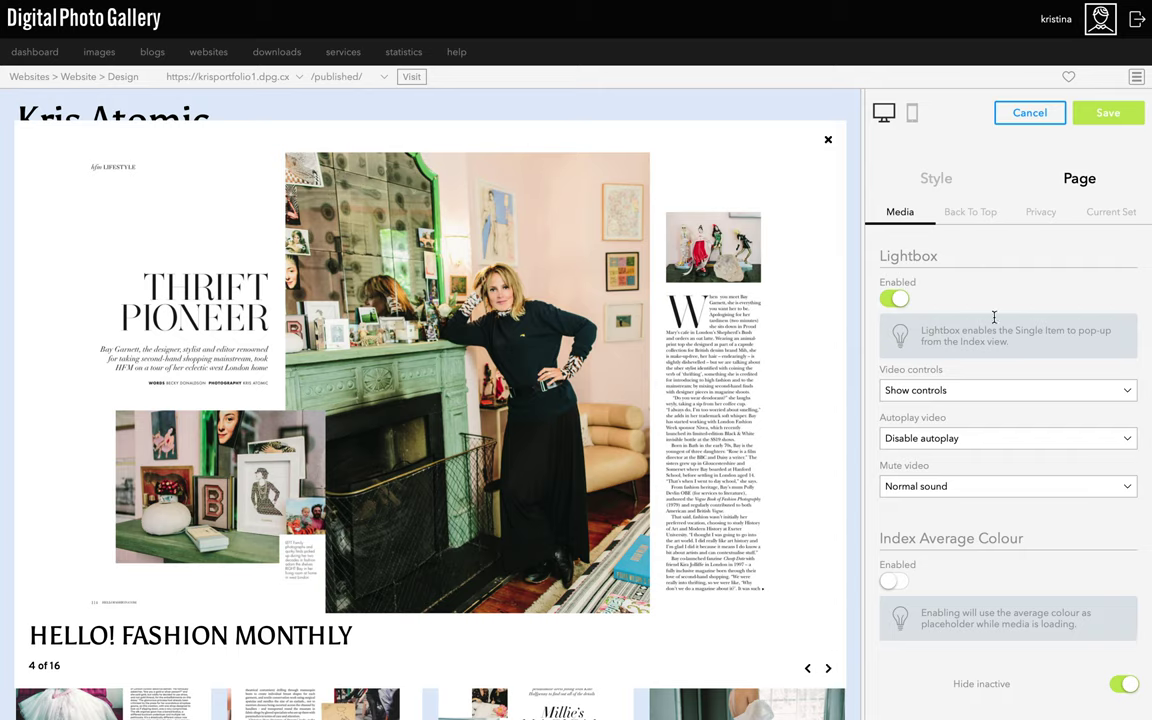
Step: Try the Minimal Lightbox style and preview it with another magazine page from the Published gallery
{"action": "scroll", "coordinate": [1044, 216], "scroll_direction": "right", "scroll_amount": 5}
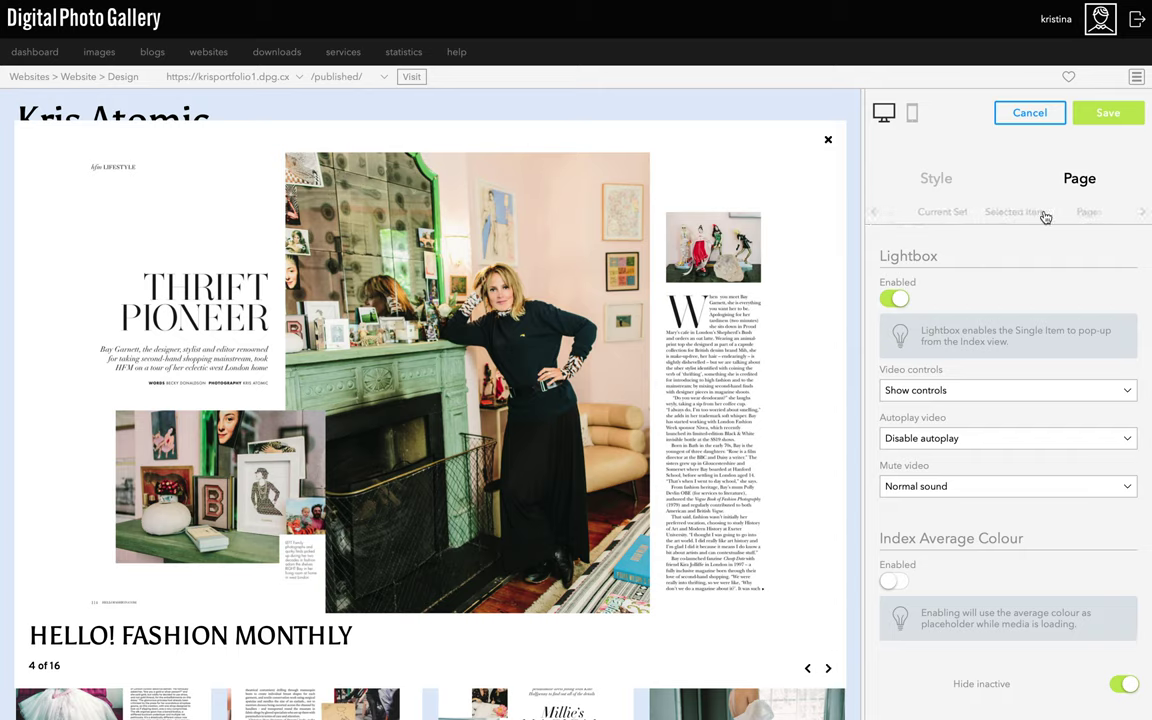
{"action": "left_click", "coordinate": [1086, 213]}
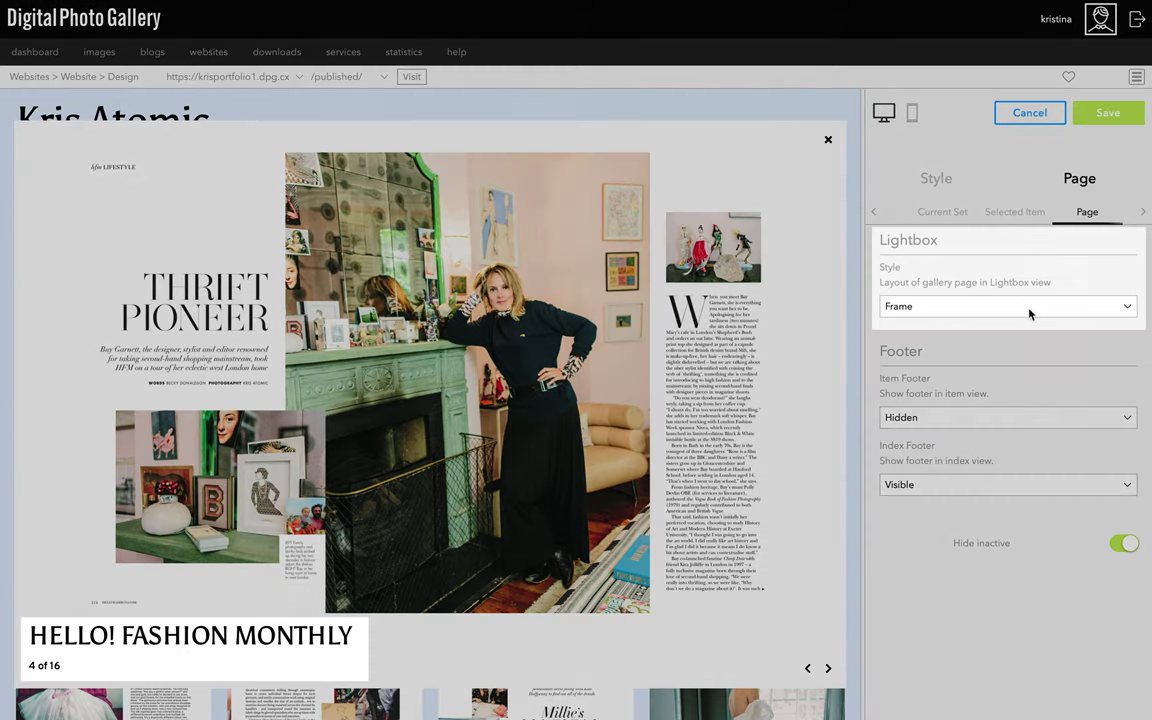
{"action": "left_click", "coordinate": [1030, 310]}
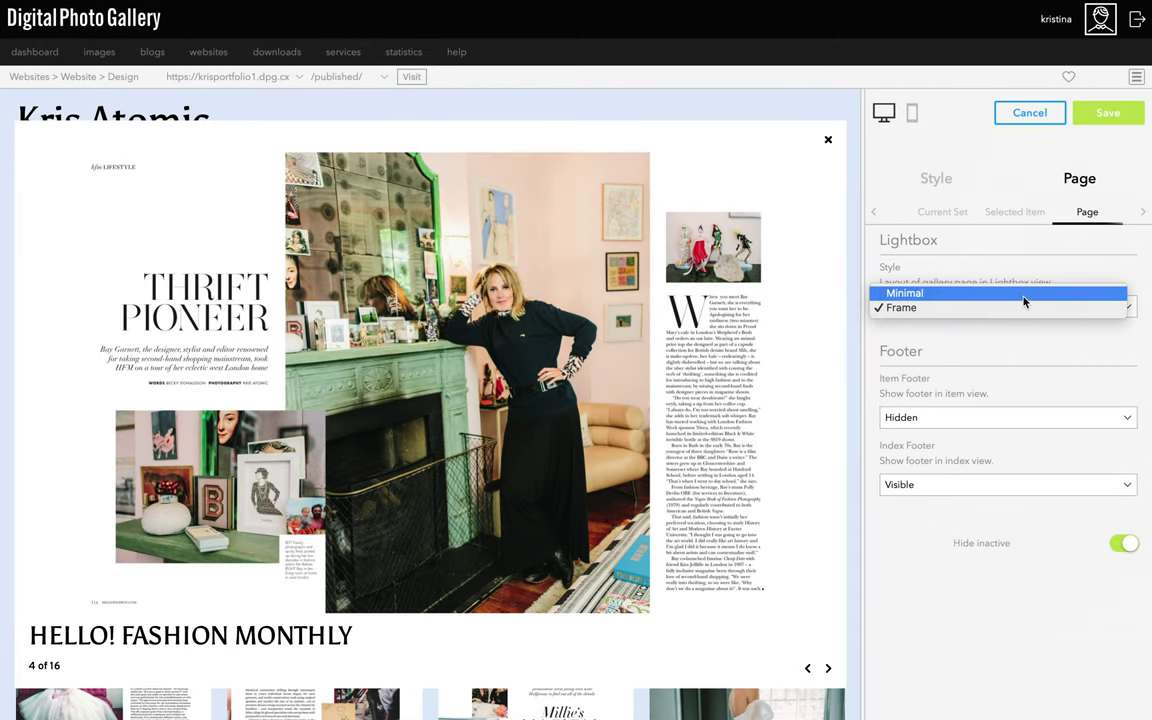
{"action": "left_click", "coordinate": [1023, 296]}
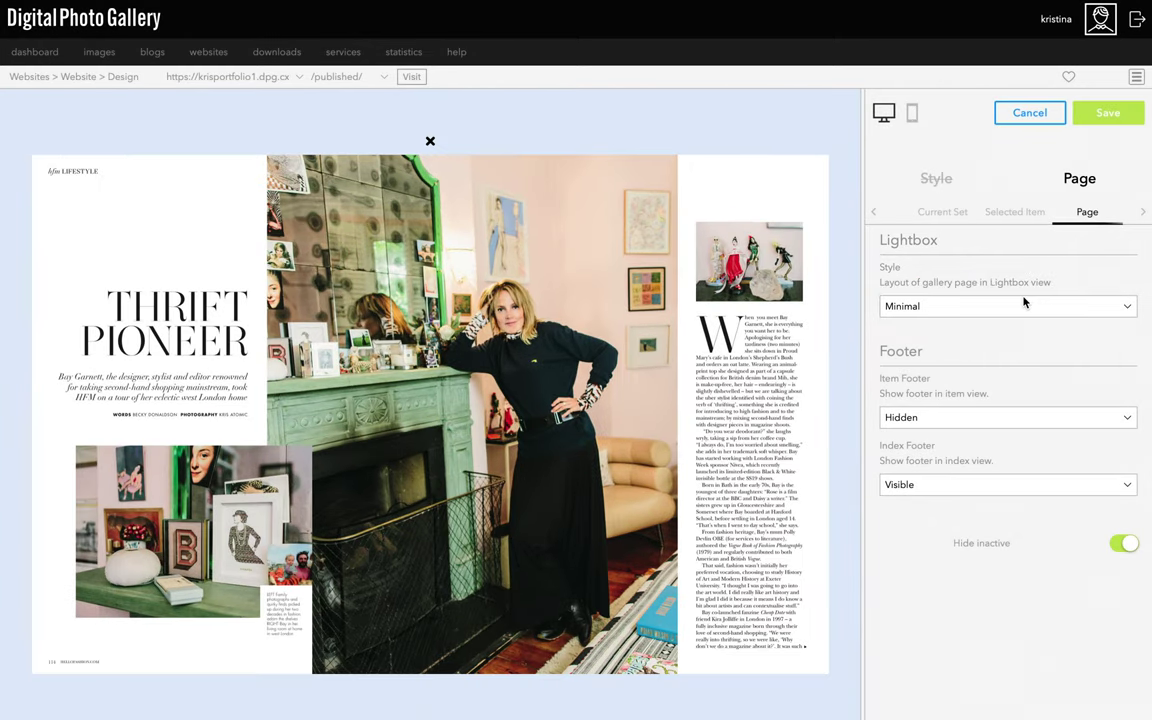
{"action": "left_click", "coordinate": [386, 132]}
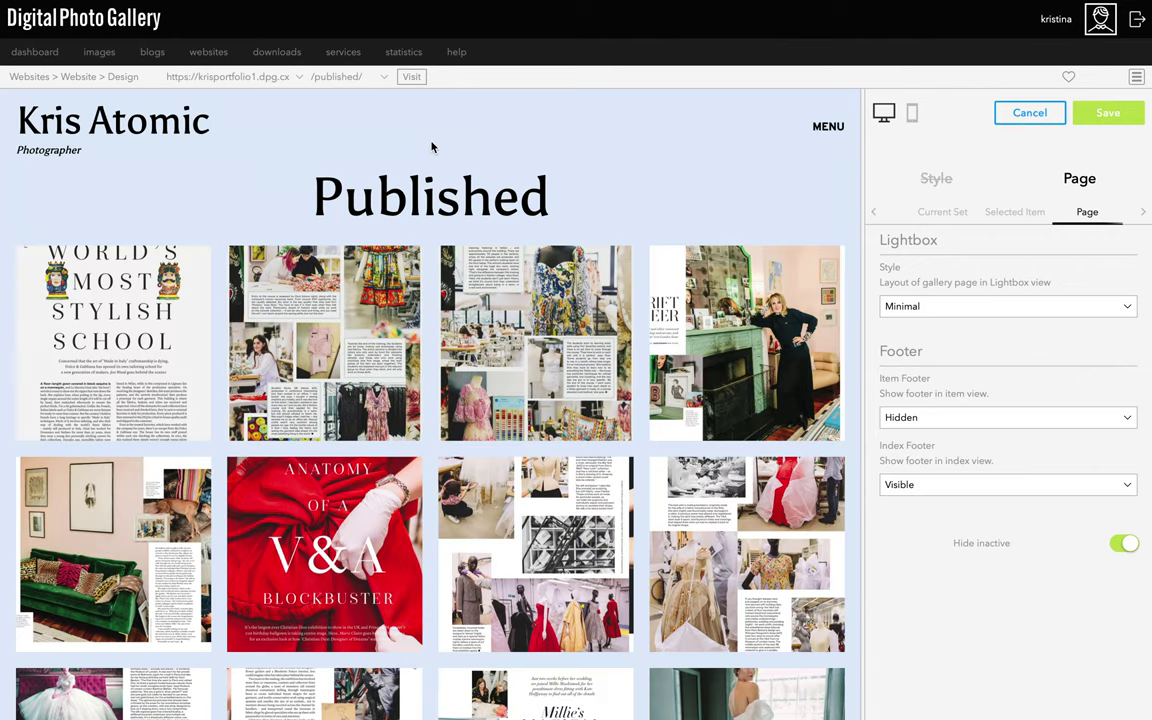
{"action": "left_click", "coordinate": [302, 300]}
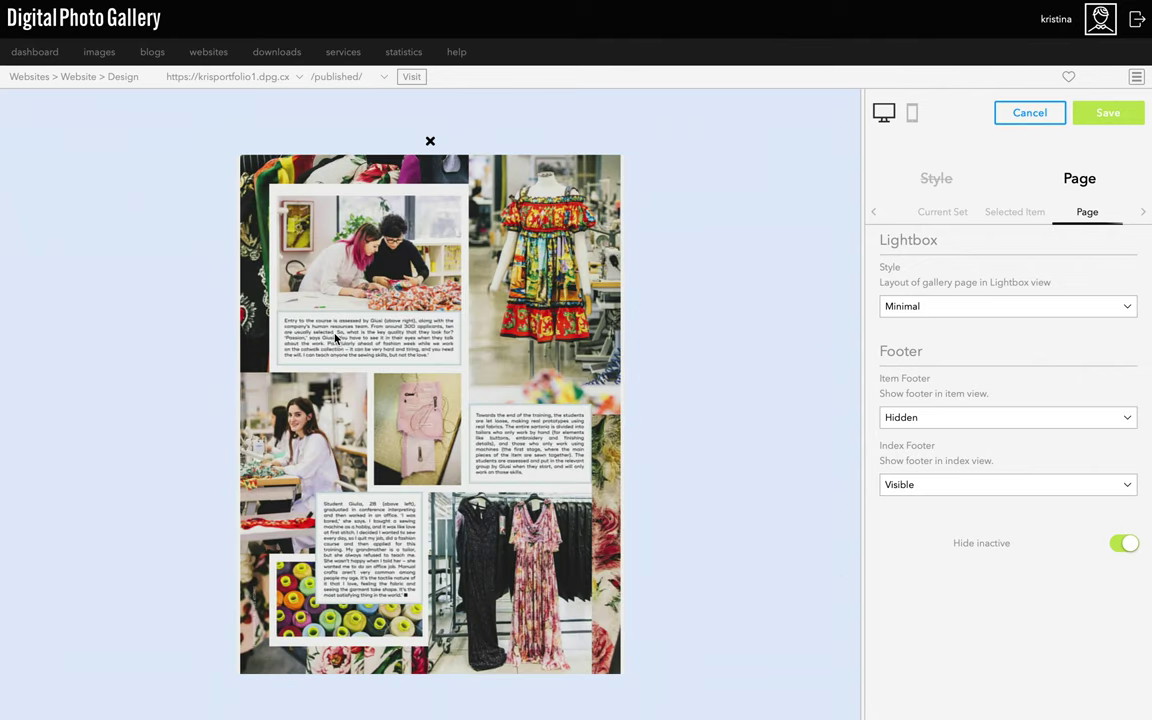
{"action": "left_click", "coordinate": [430, 138]}
Step: Open the Portfolio page and look through its large photos and their captions
{"action": "left_click", "coordinate": [826, 124]}
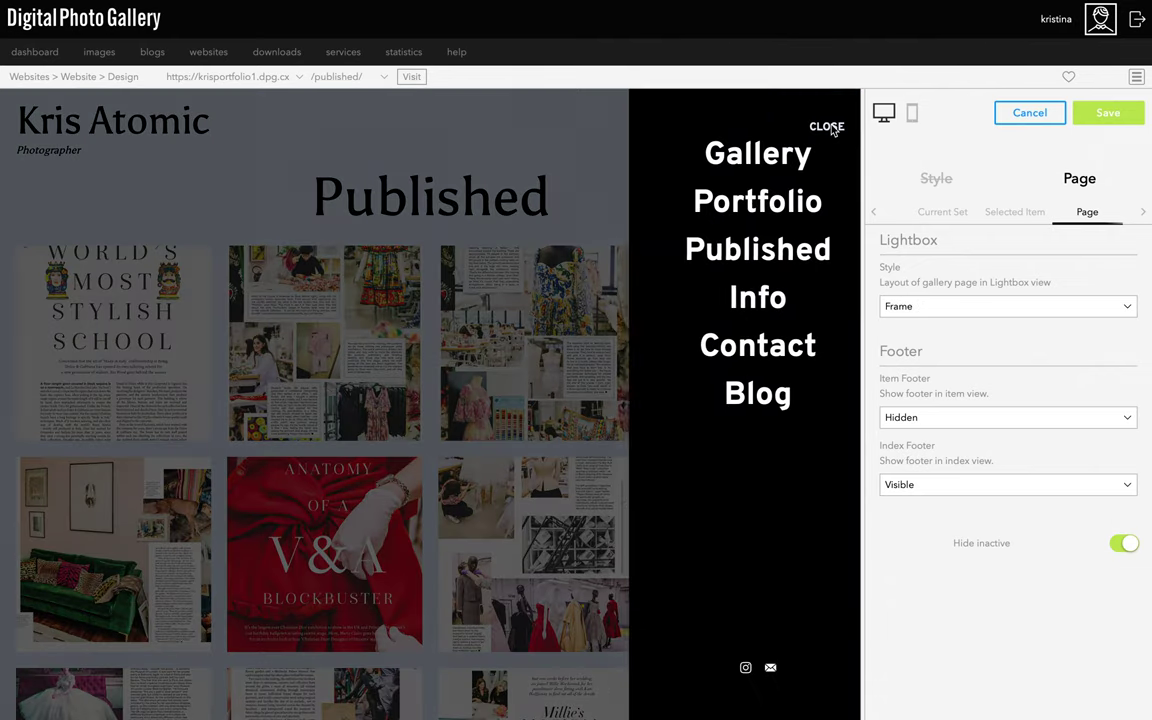
{"action": "left_click", "coordinate": [764, 220]}
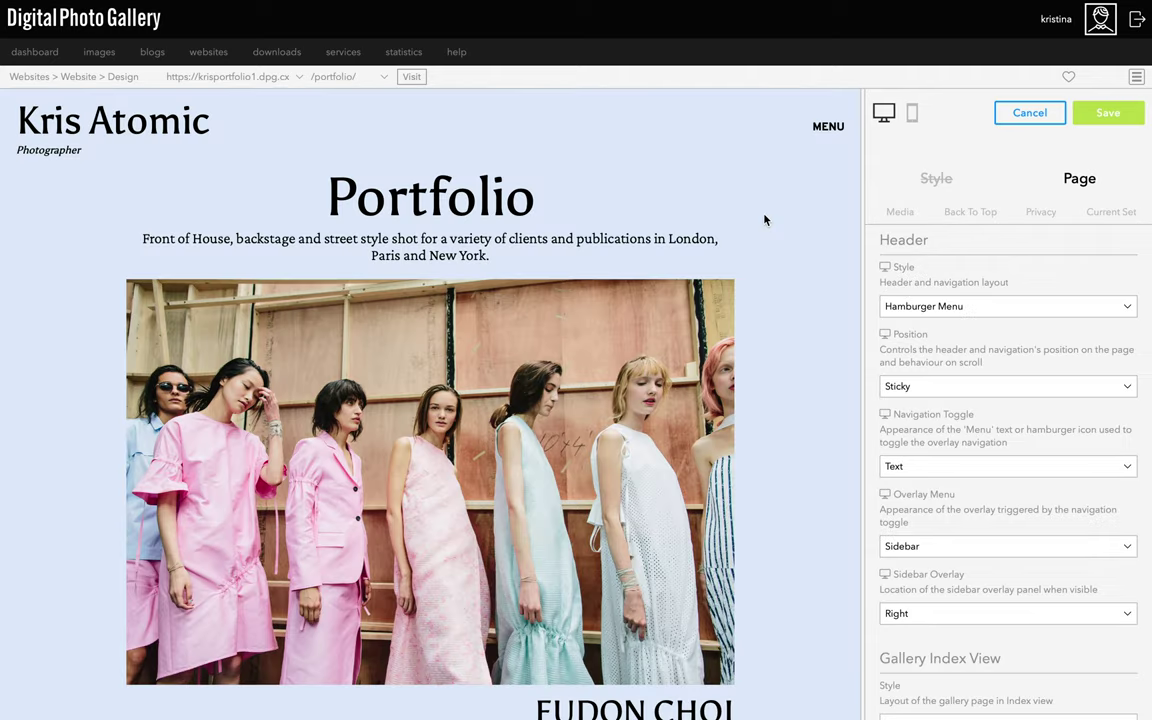
{"action": "scroll", "coordinate": [764, 220], "scroll_direction": "down", "scroll_amount": 10}
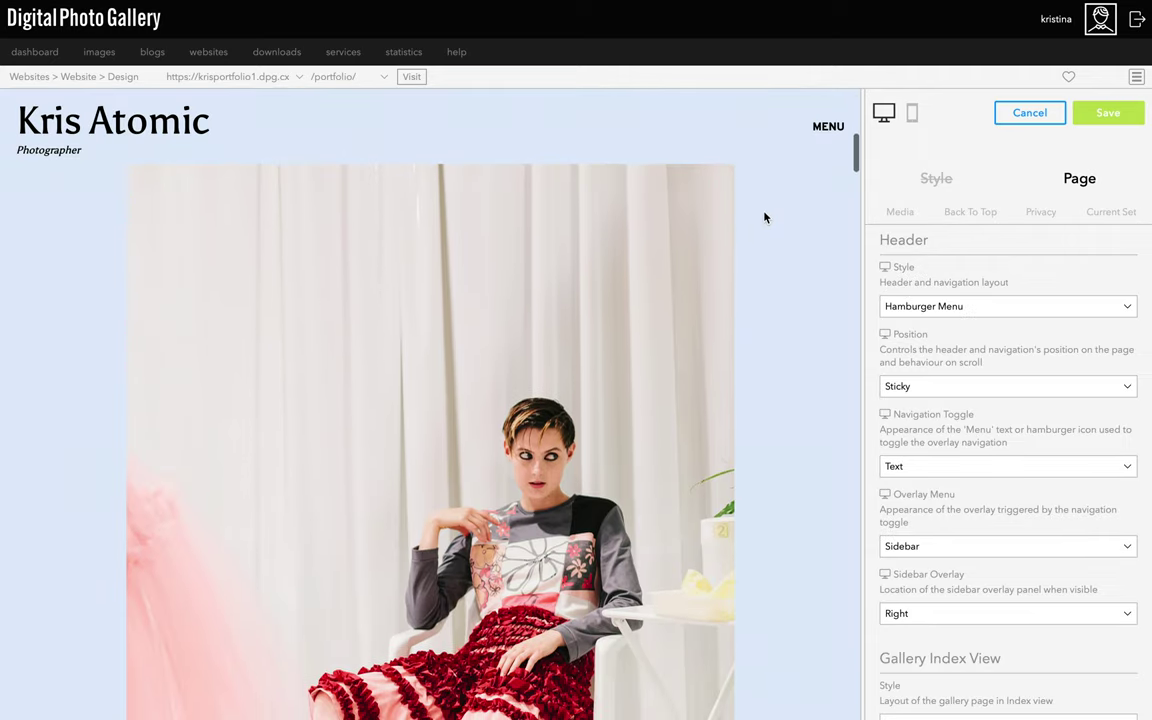
{"action": "scroll", "coordinate": [764, 218], "scroll_direction": "down", "scroll_amount": 3}
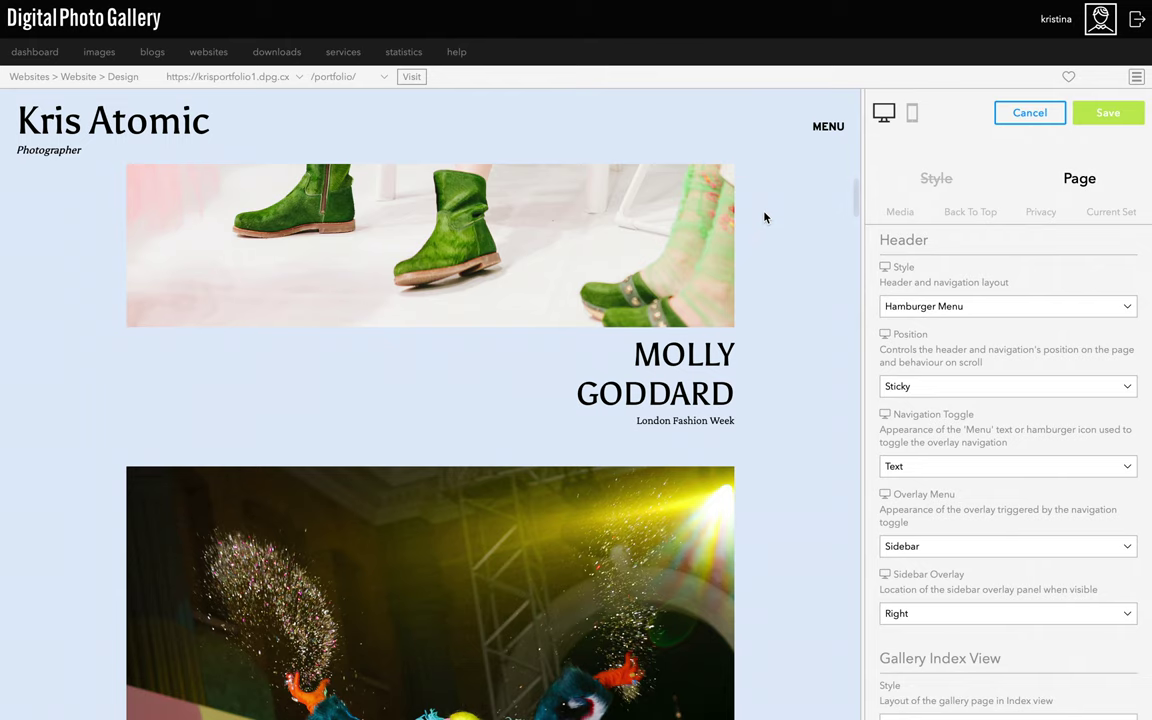
{"action": "scroll", "coordinate": [764, 218], "scroll_direction": "up", "scroll_amount": 12}
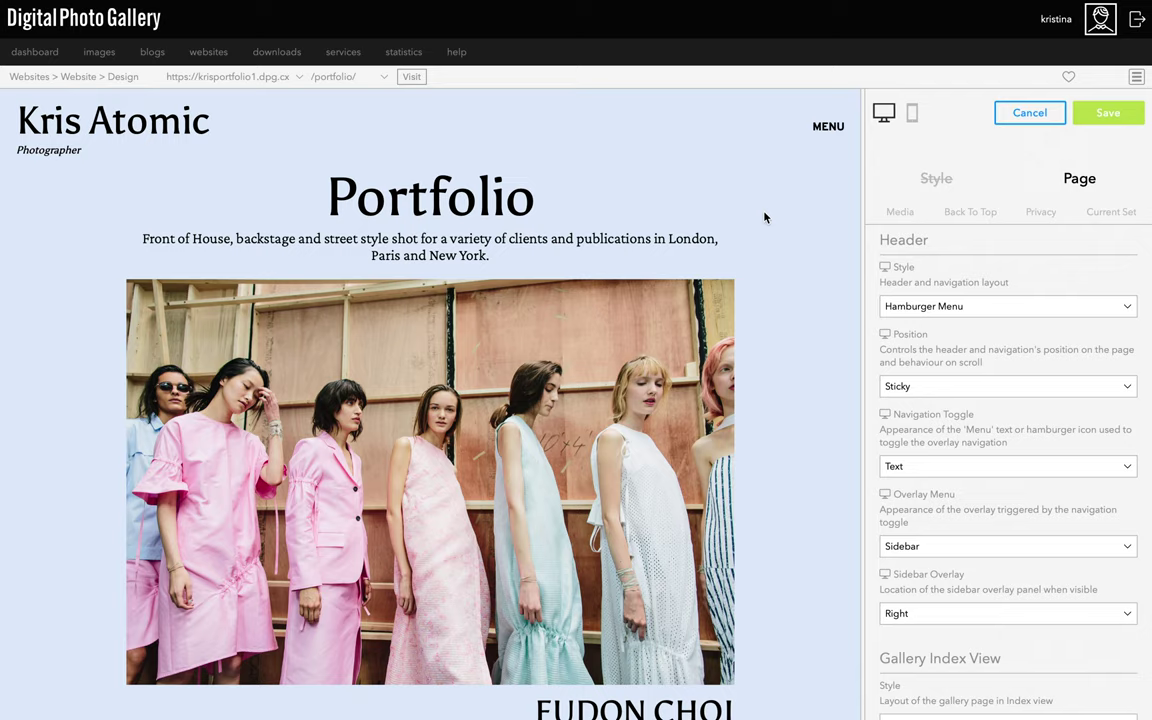
Step: Switch to the /gallery/ page and hide the title and description of its current set
{"action": "left_click", "coordinate": [380, 78]}
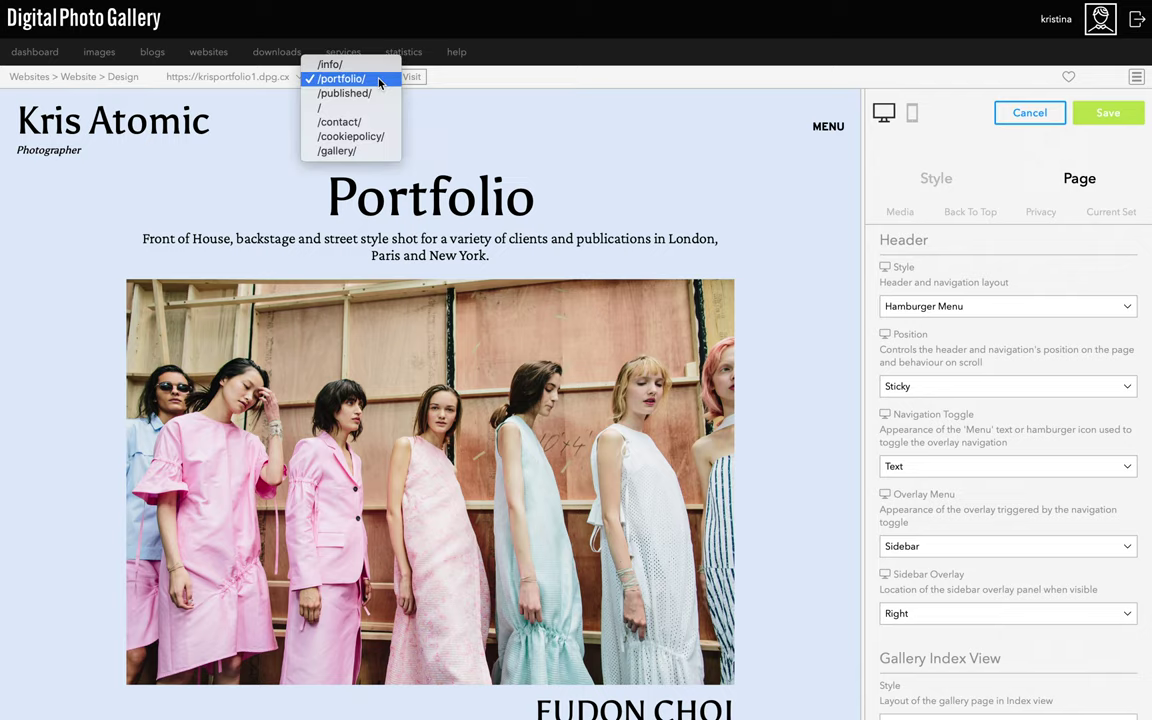
{"action": "left_click", "coordinate": [352, 151]}
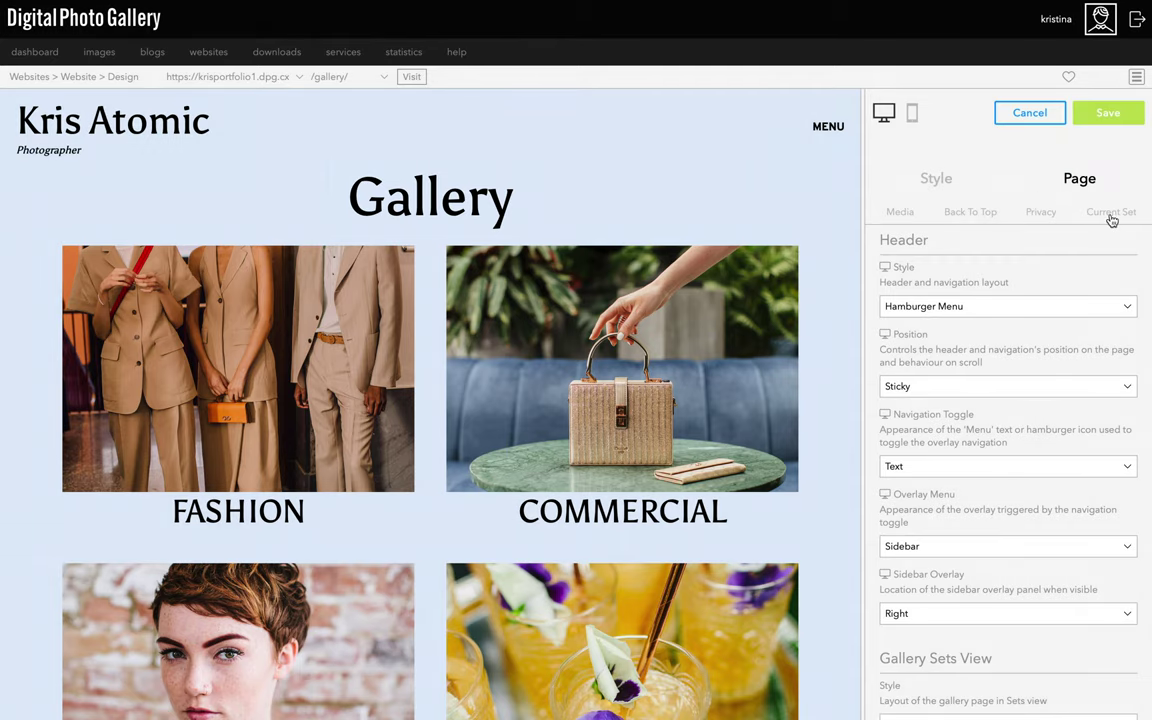
{"action": "left_click", "coordinate": [1111, 215]}
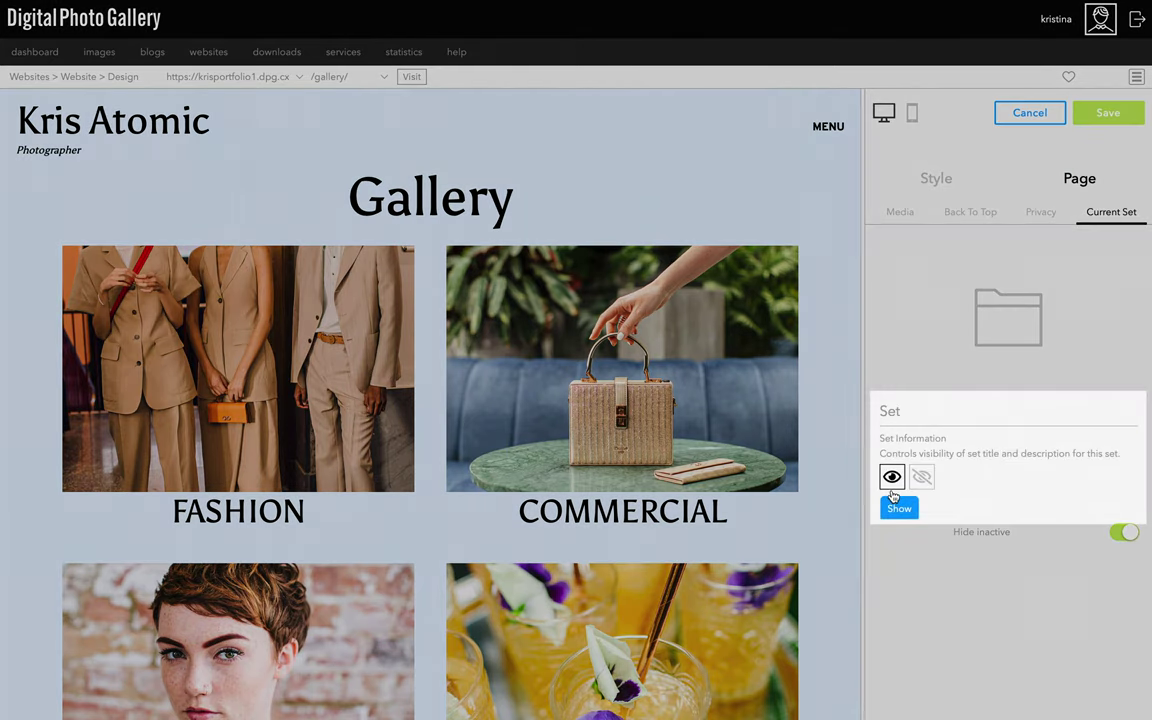
{"action": "left_click", "coordinate": [921, 478]}
{"action": "left_click", "coordinate": [891, 477]}
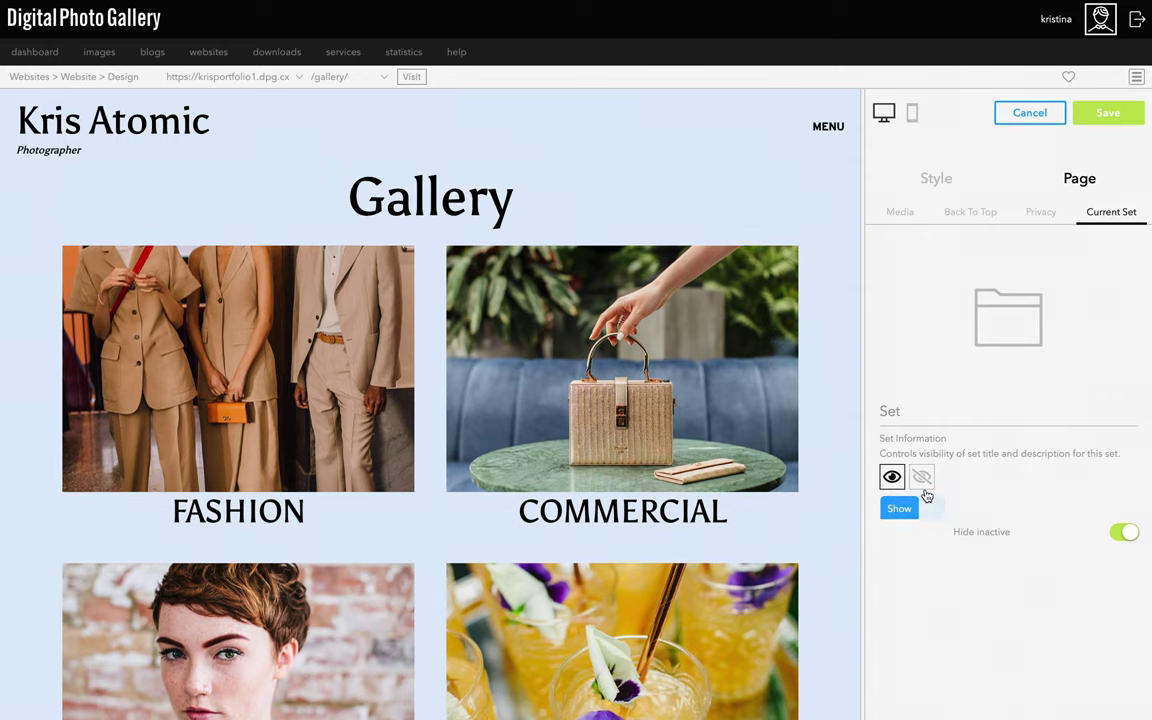
{"action": "left_click", "coordinate": [923, 487]}
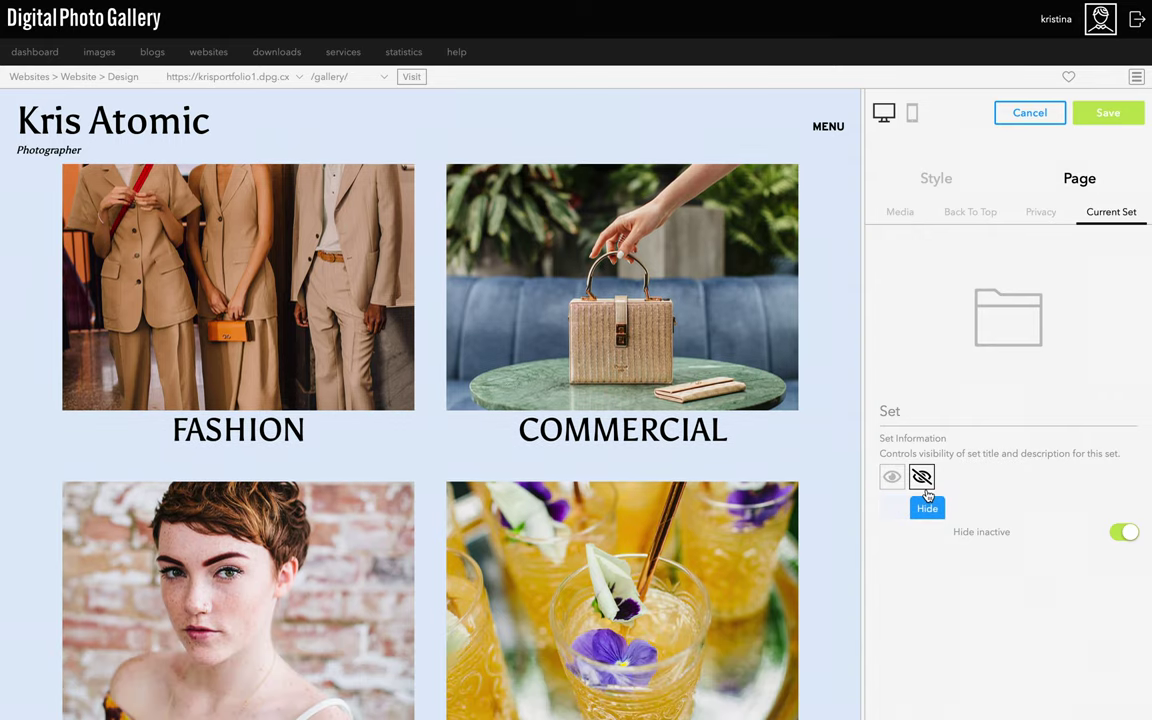
Step: Open the Commercial set, try hiding its title and description, and set them back to Show
{"action": "left_click", "coordinate": [751, 395]}
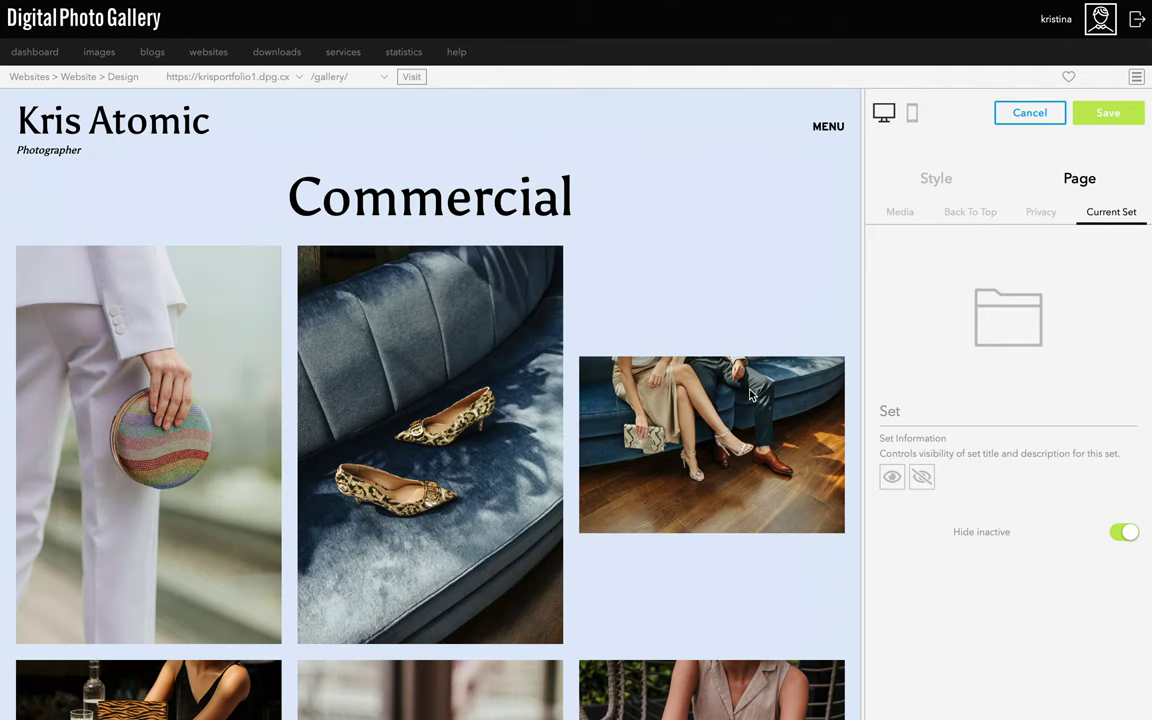
{"action": "left_click", "coordinate": [916, 481]}
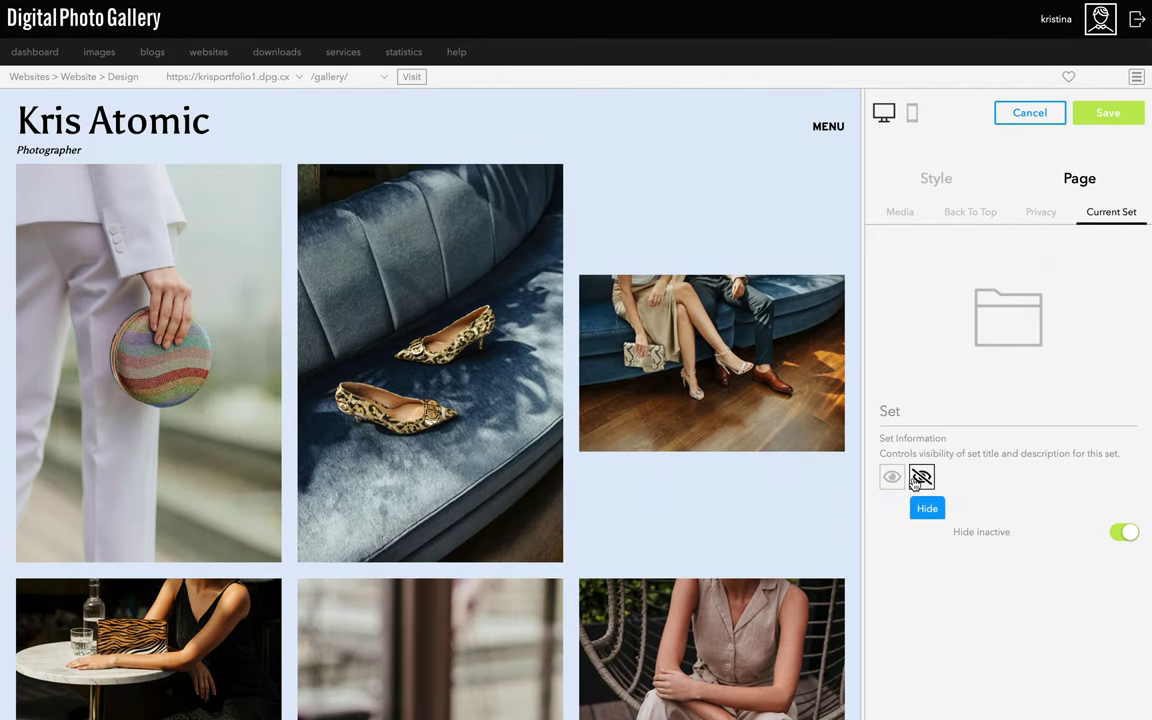
{"action": "left_click", "coordinate": [892, 479]}
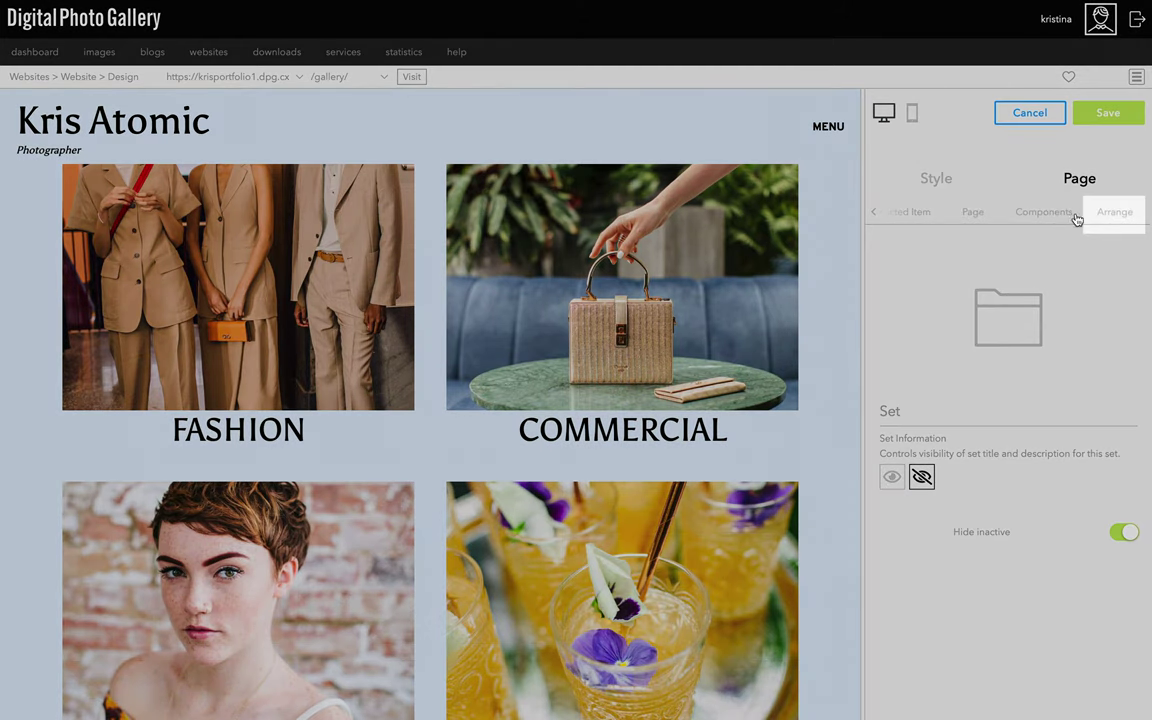
Step: Rearrange the Gallery sets so that Commercial comes before Fashion
{"action": "left_click", "coordinate": [1110, 214]}
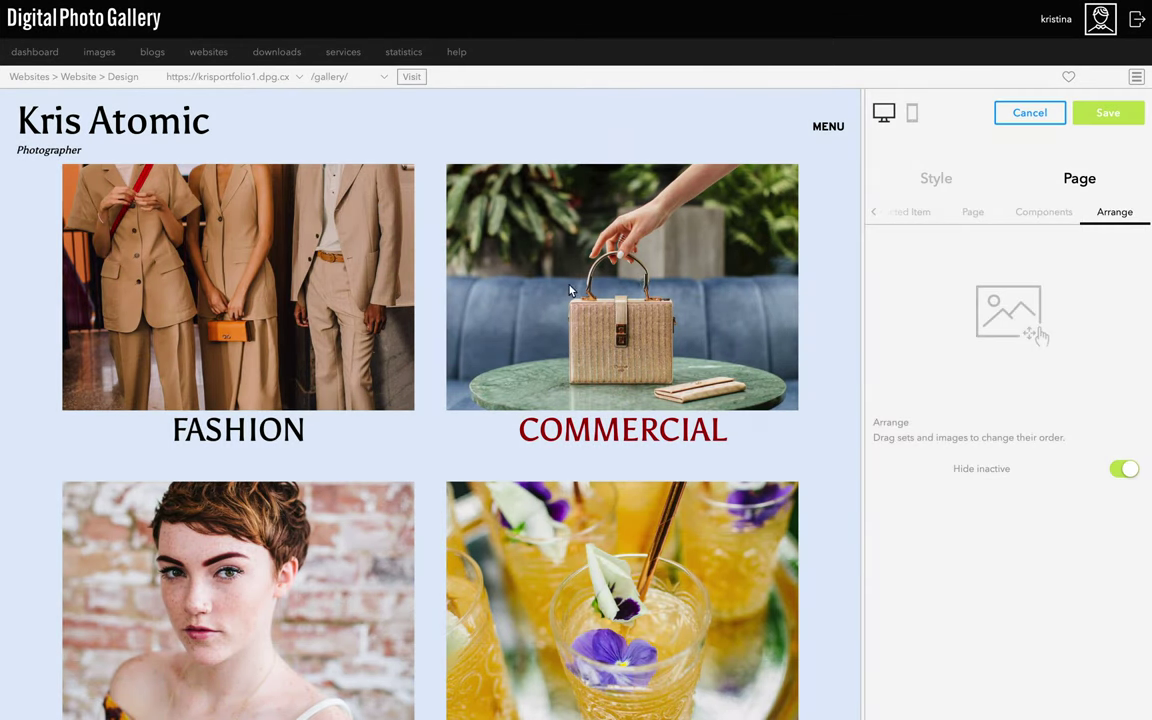
{"action": "left_click_drag", "start_coordinate": [644, 281], "coordinate": [258, 318]}
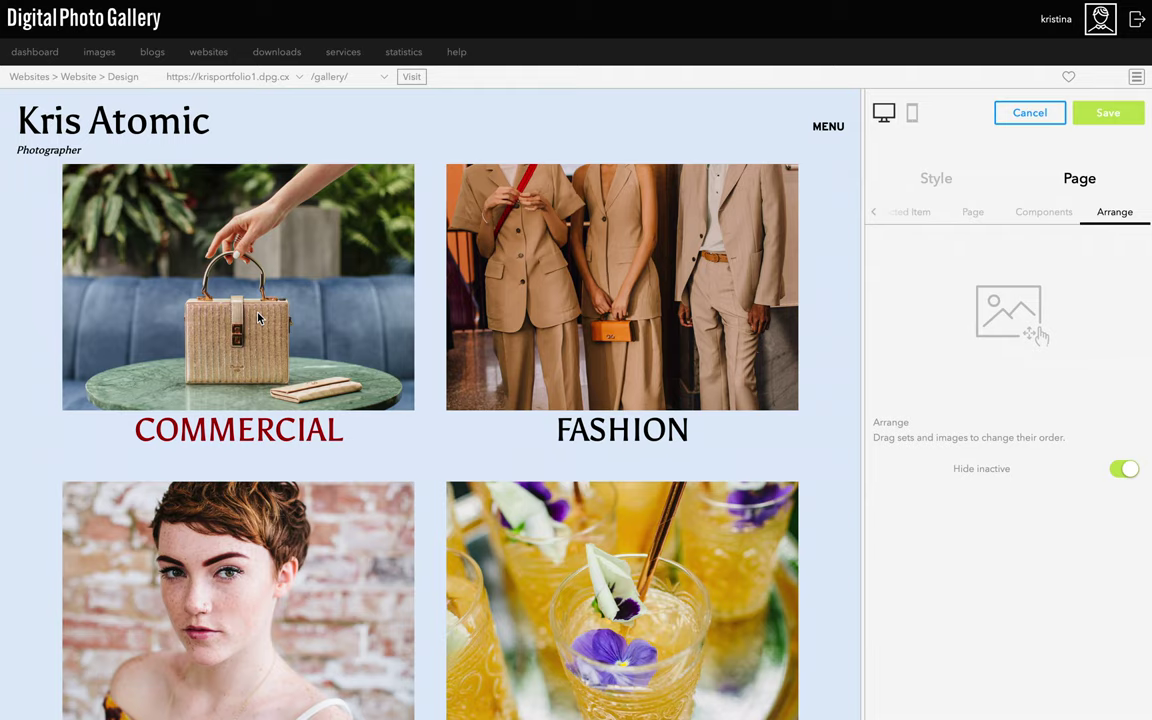
Step: Open the Fashion set and move the photo of the woman in the trench coat to second place
{"action": "left_click", "coordinate": [1040, 213]}
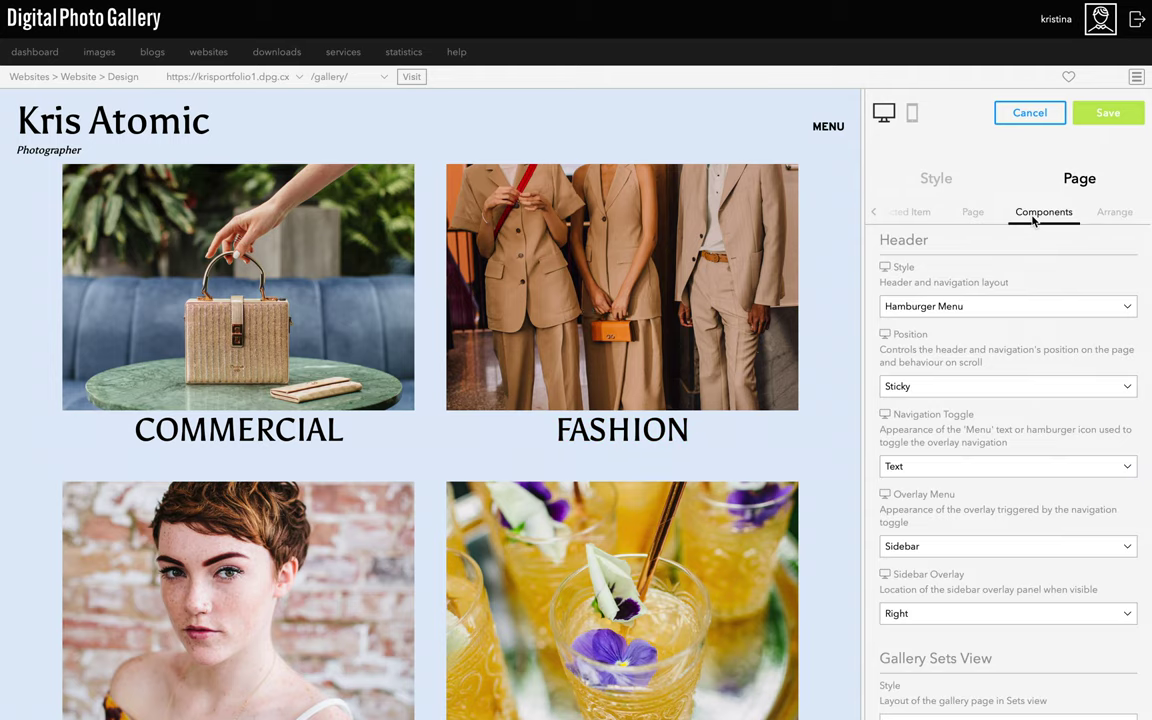
{"action": "left_click", "coordinate": [754, 274]}
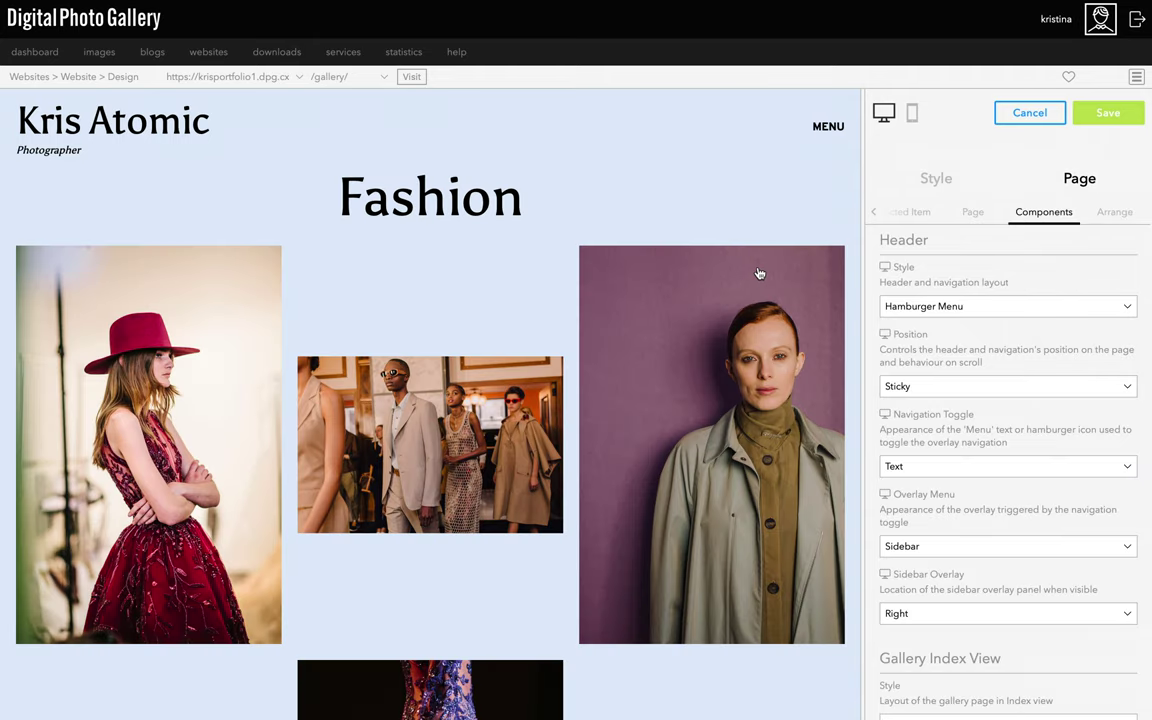
{"action": "left_click", "coordinate": [1110, 213]}
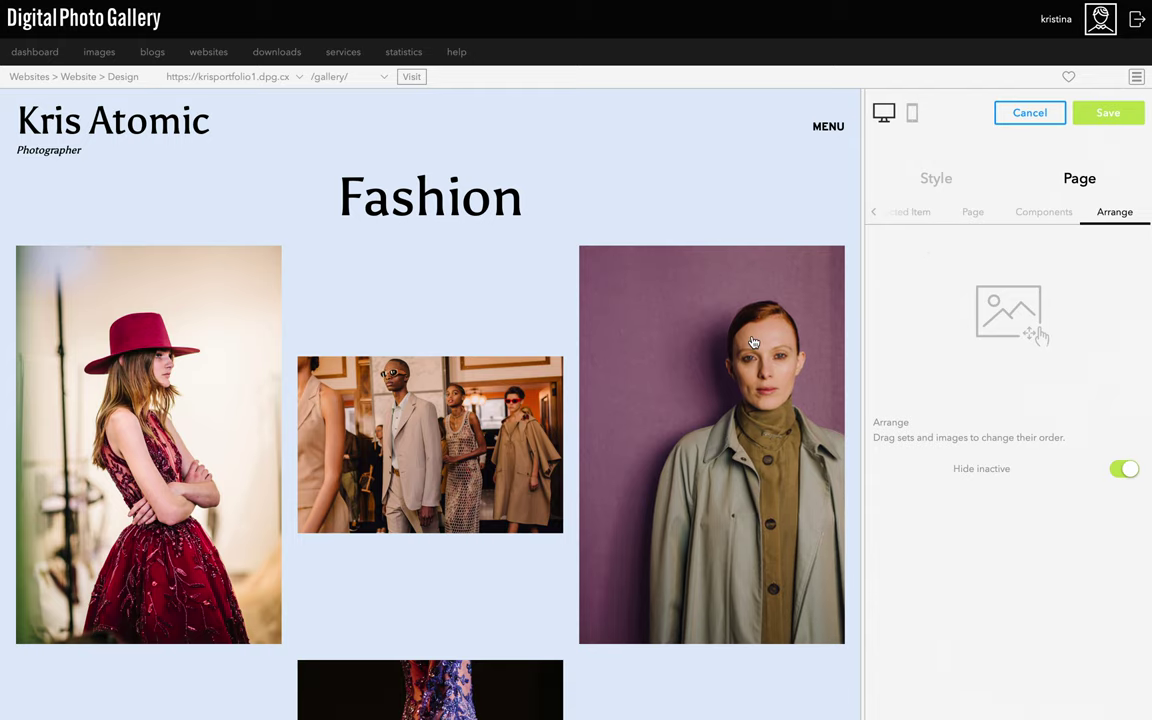
{"action": "left_click_drag", "start_coordinate": [738, 329], "coordinate": [437, 377]}
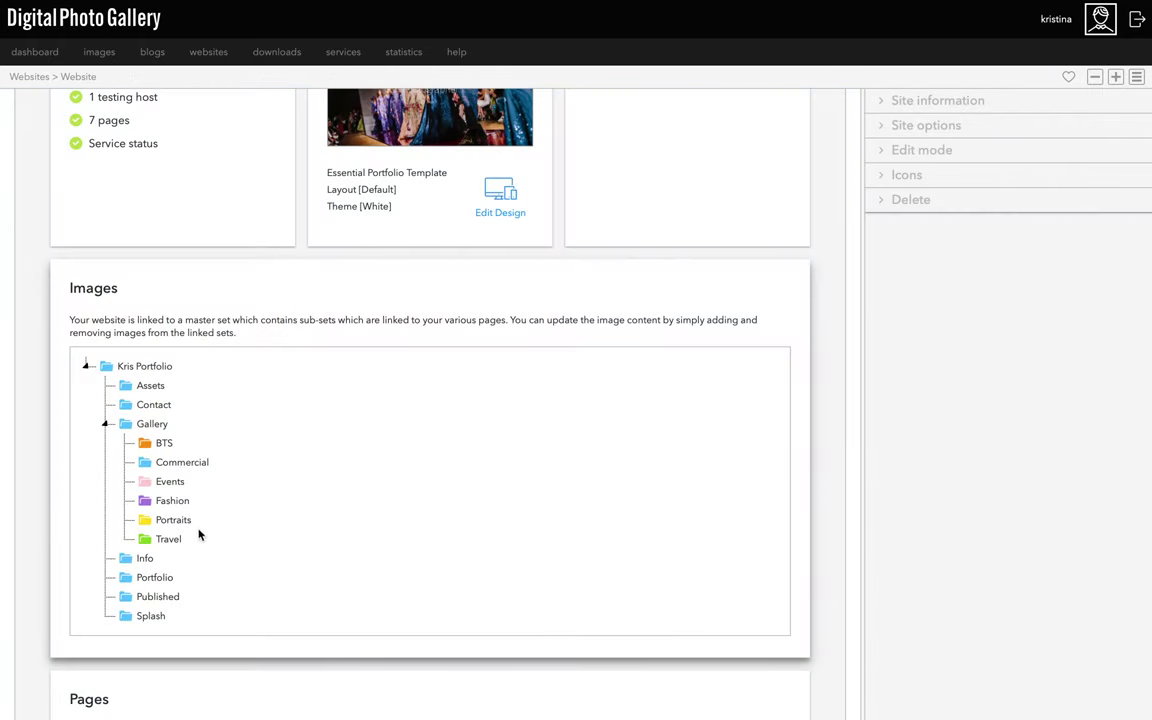
Step: Open the Fashion set from the website's linked image sets and show the sort options for its images
{"action": "left_click", "coordinate": [175, 502]}
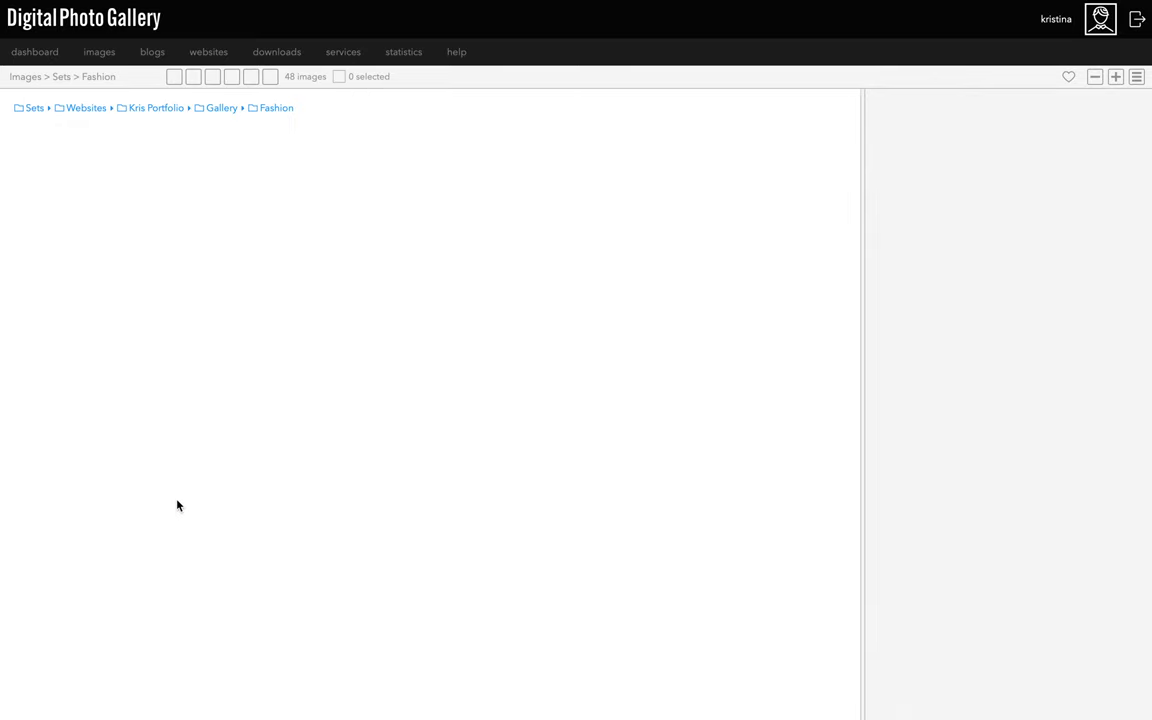
{"action": "left_click", "coordinate": [174, 77]}
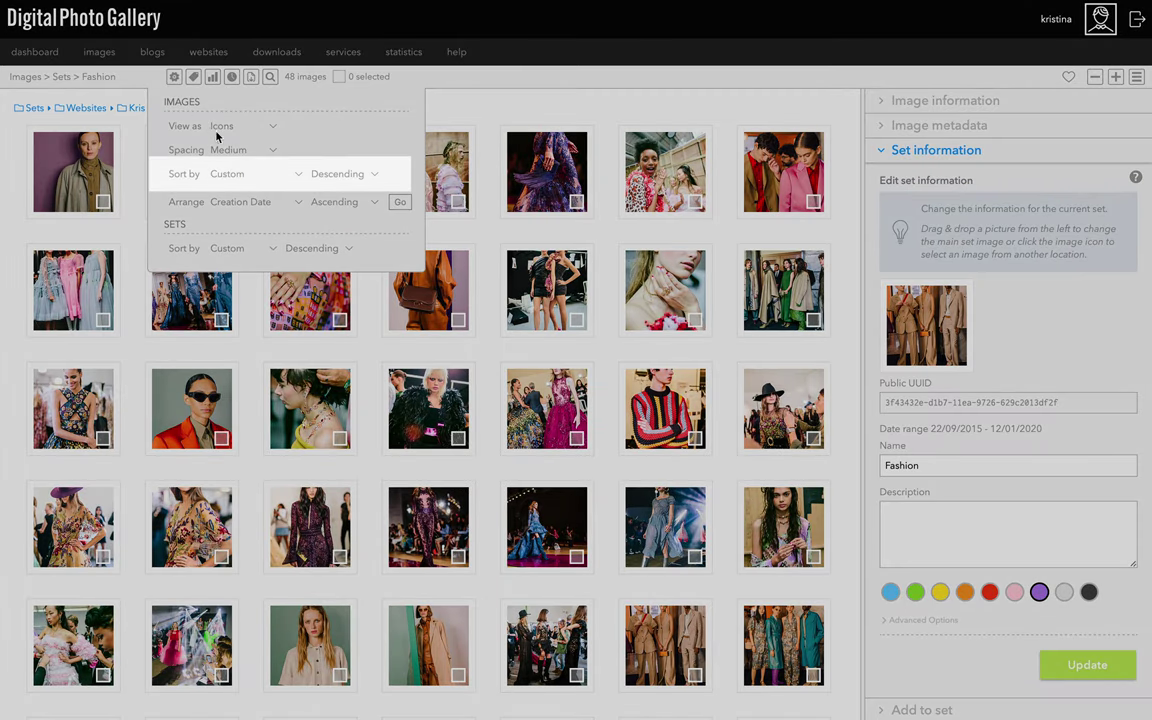
{"action": "left_click", "coordinate": [251, 176]}
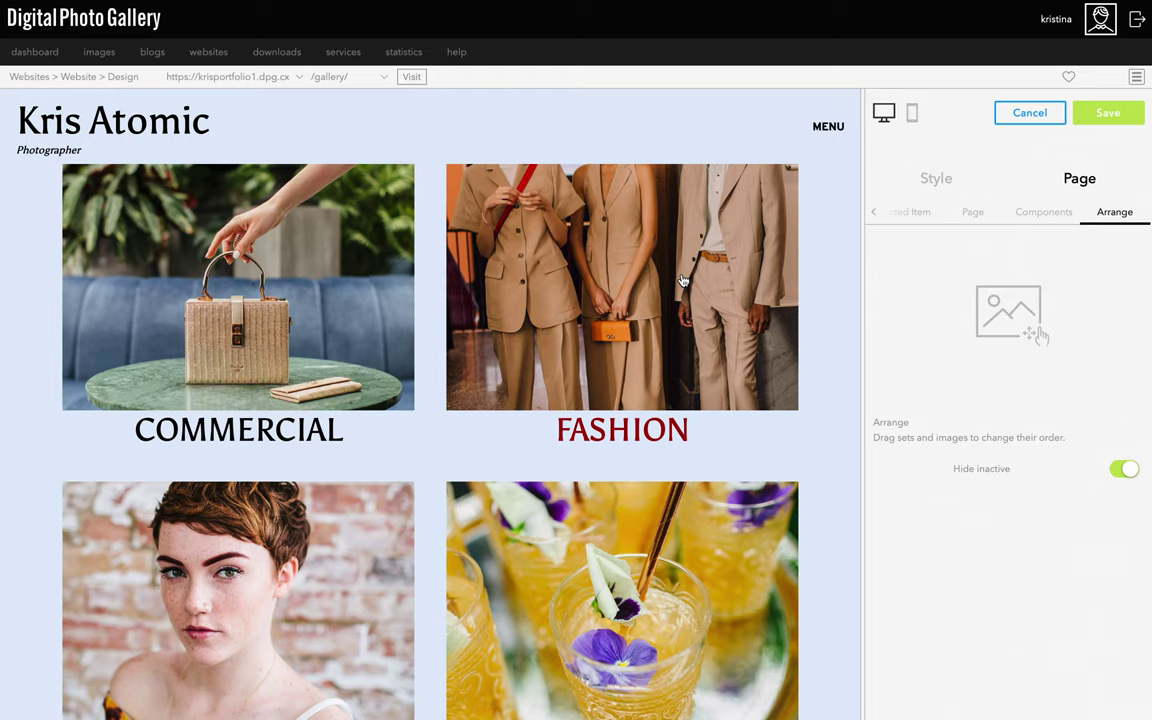
Step: Select the Fashion set's cover on the /gallery/ page and move its crop focus four points above the centre
{"action": "scroll", "coordinate": [993, 216], "scroll_direction": "left", "scroll_amount": 2}
{"action": "left_click", "coordinate": [993, 217]}
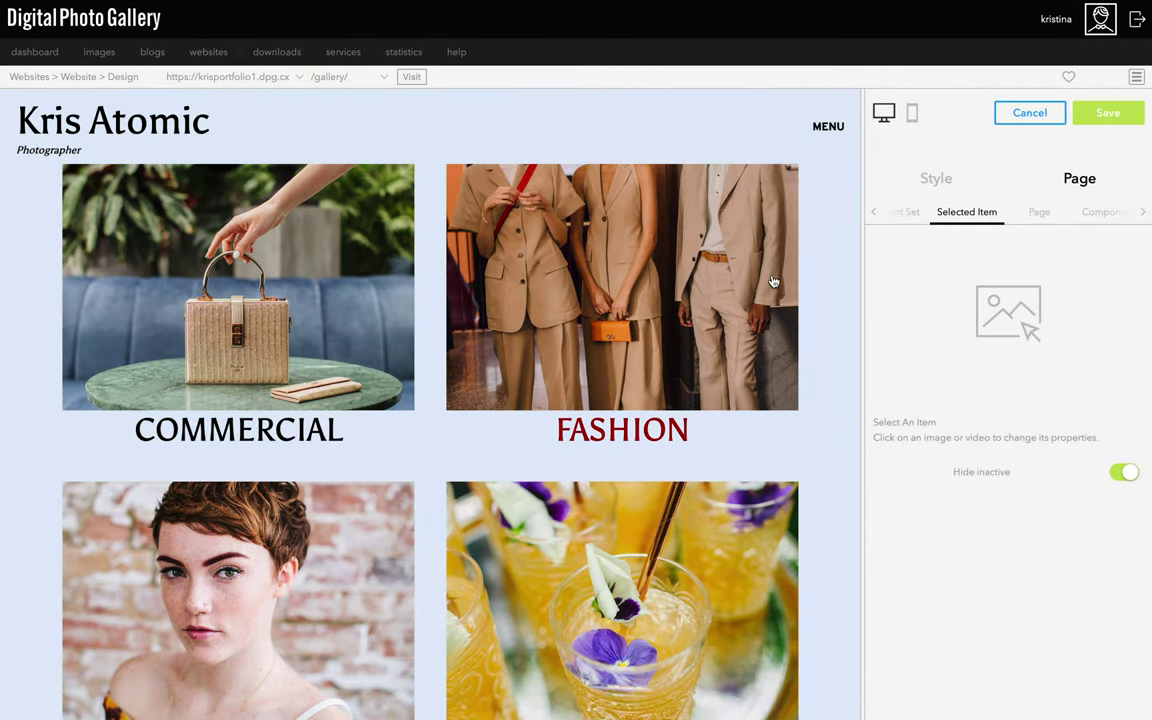
{"action": "left_click", "coordinate": [773, 282]}
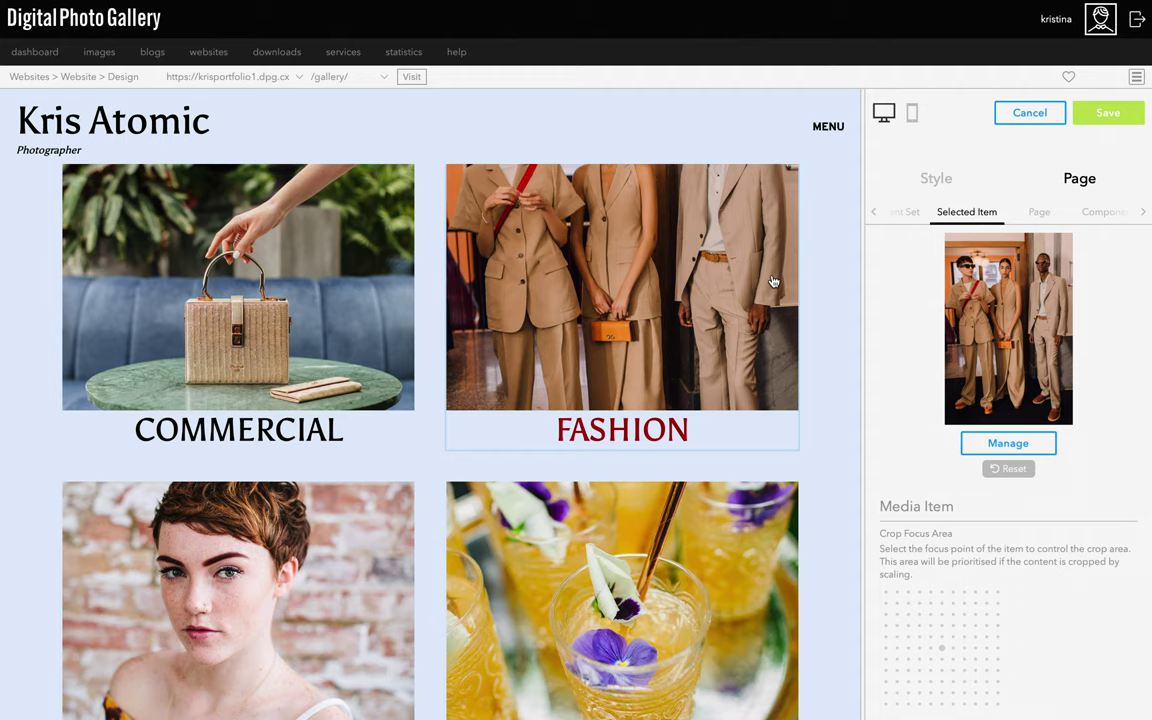
{"action": "scroll", "coordinate": [992, 458], "scroll_direction": "down", "scroll_amount": 1}
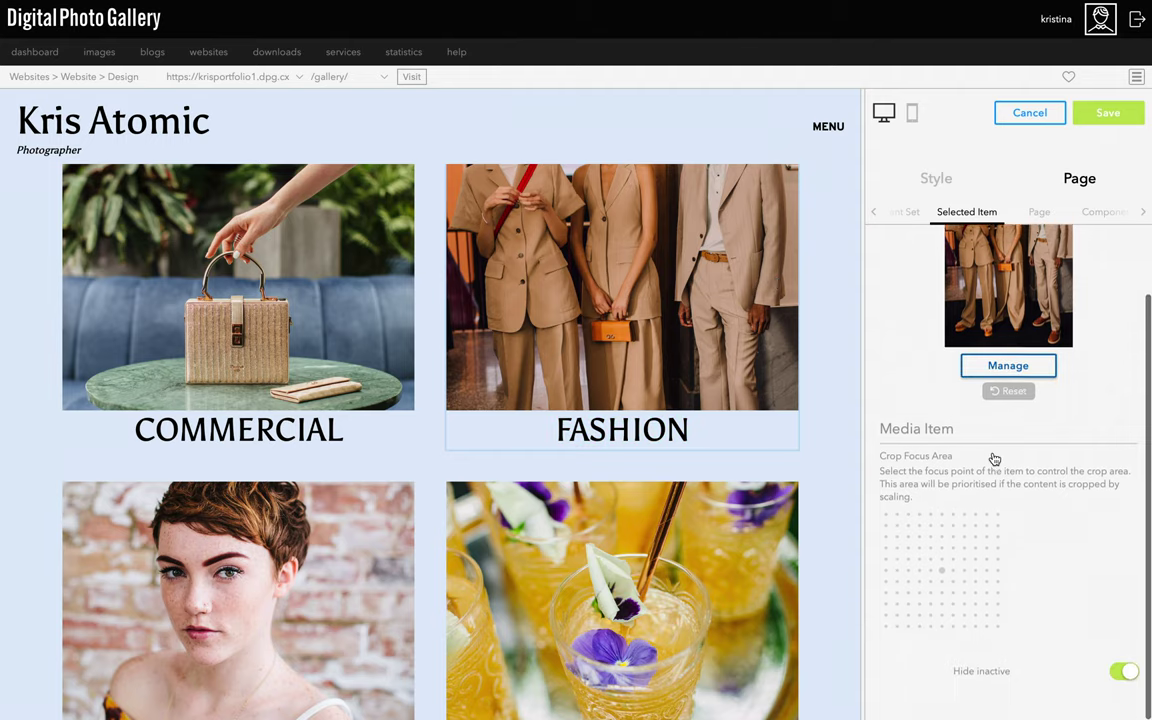
{"action": "left_click", "coordinate": [942, 544]}
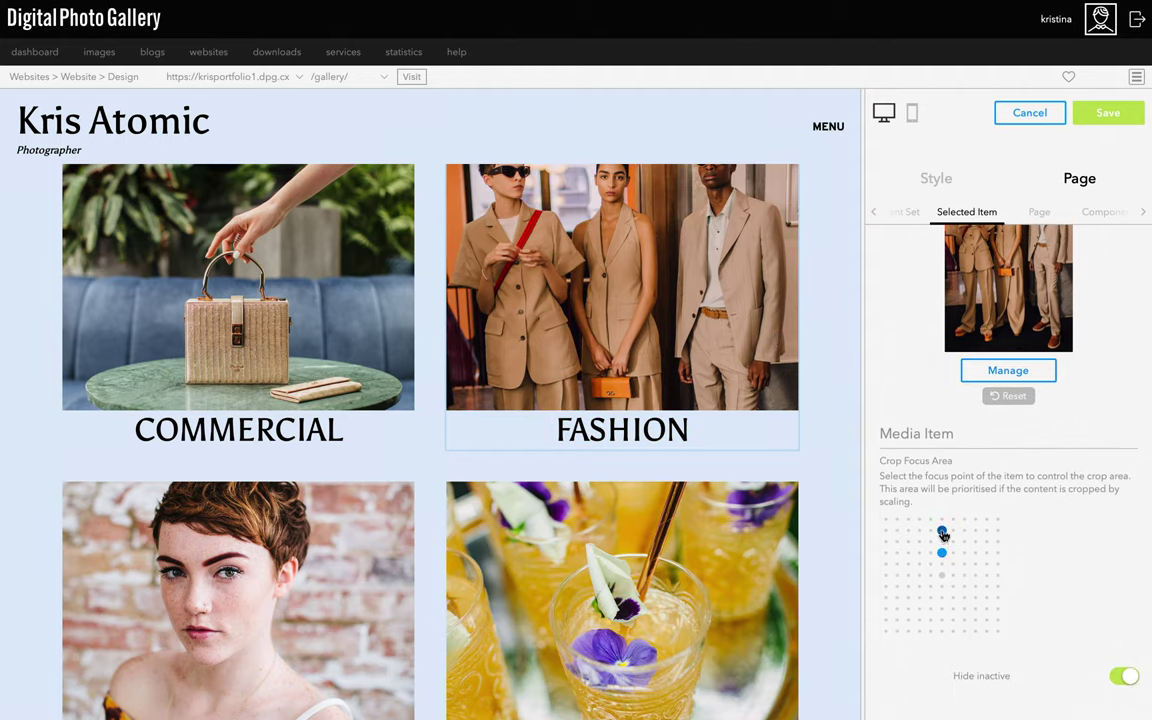
{"action": "left_click", "coordinate": [943, 533]}
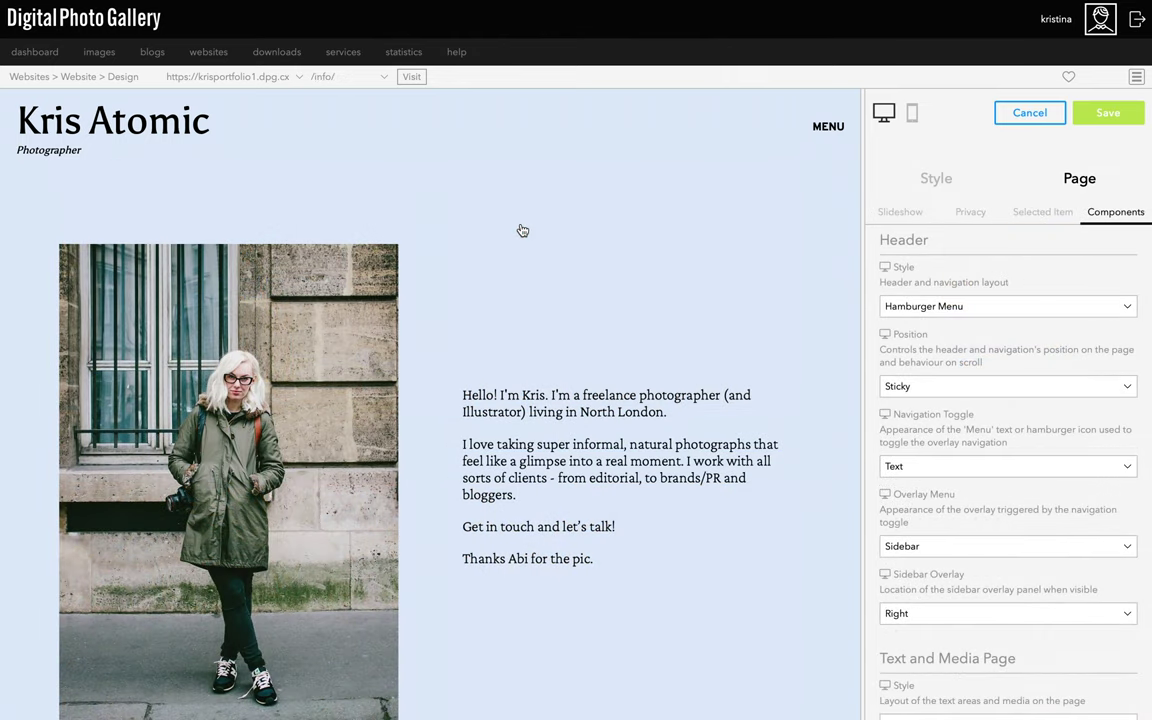
Step: Try offsetting the info page's introduction text three points to the left, and return it to the centre point
{"action": "left_click", "coordinate": [1016, 220]}
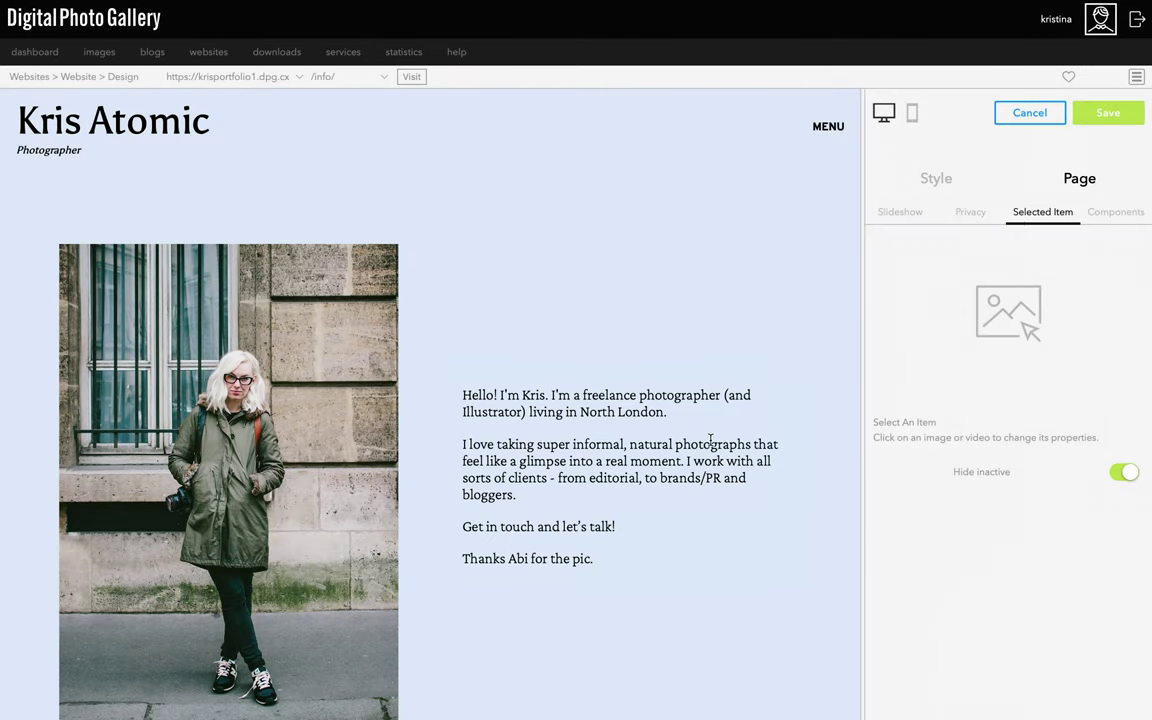
{"action": "left_click", "coordinate": [710, 440]}
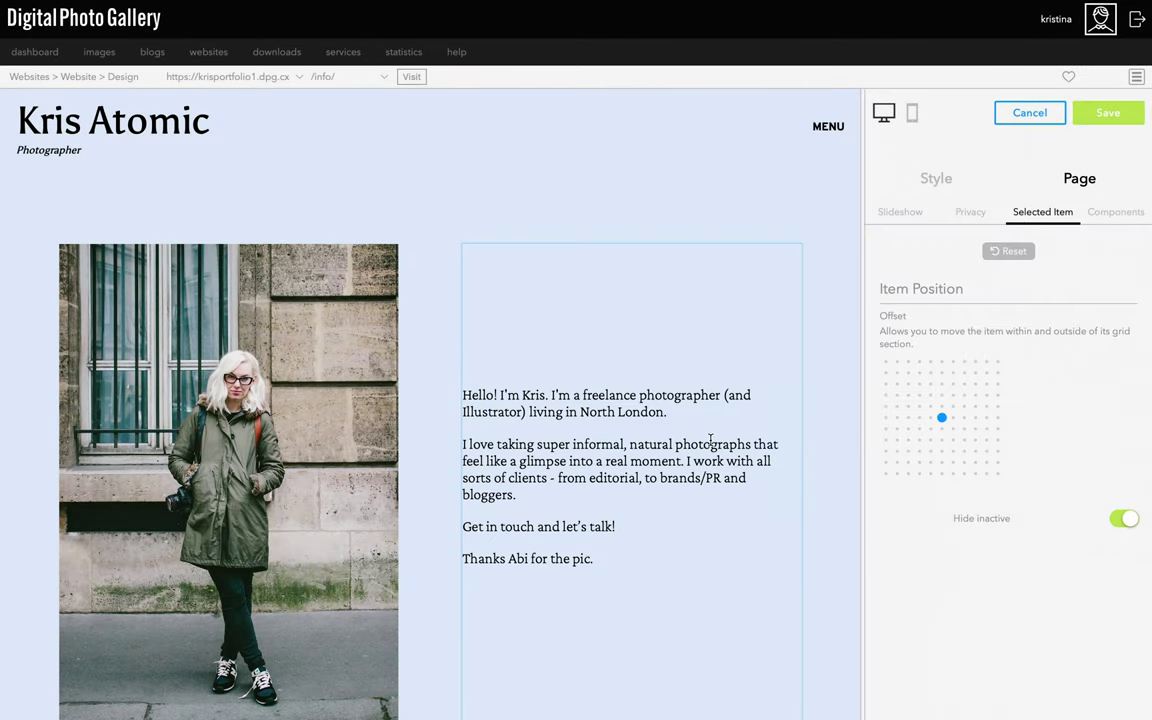
{"action": "left_click", "coordinate": [909, 419]}
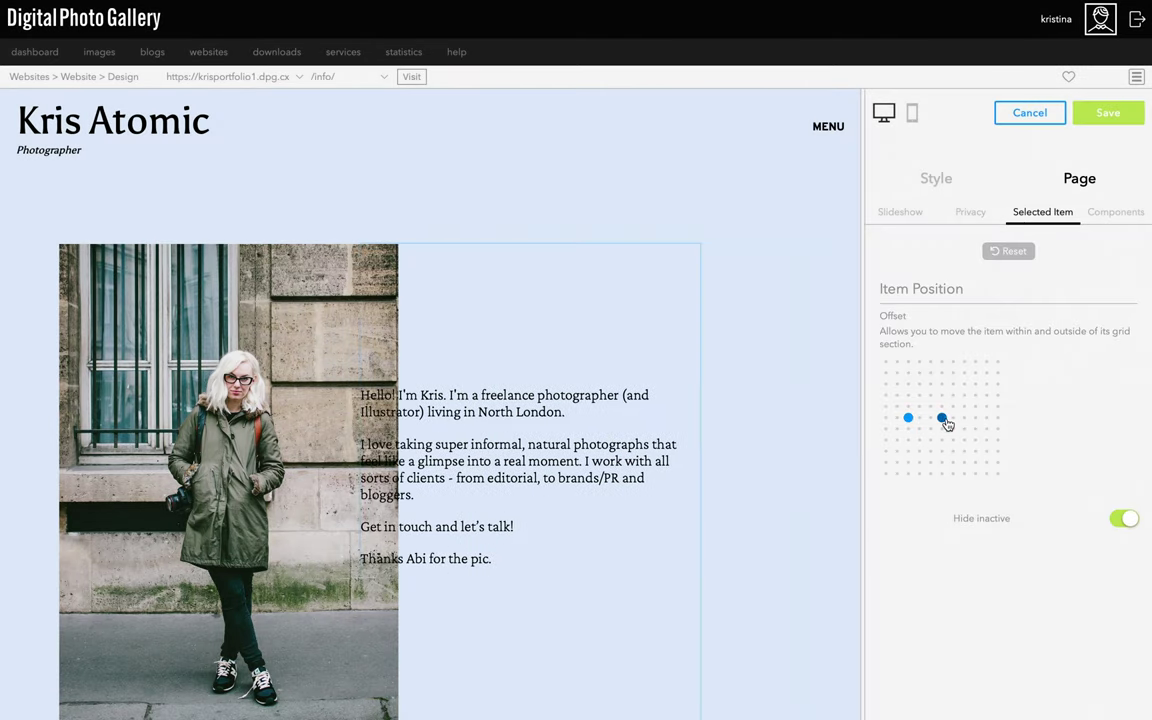
{"action": "left_click", "coordinate": [941, 418]}
Step: Select the portrait photo on the info page and shift its crop focus to the right of the centre
{"action": "left_click", "coordinate": [391, 490]}
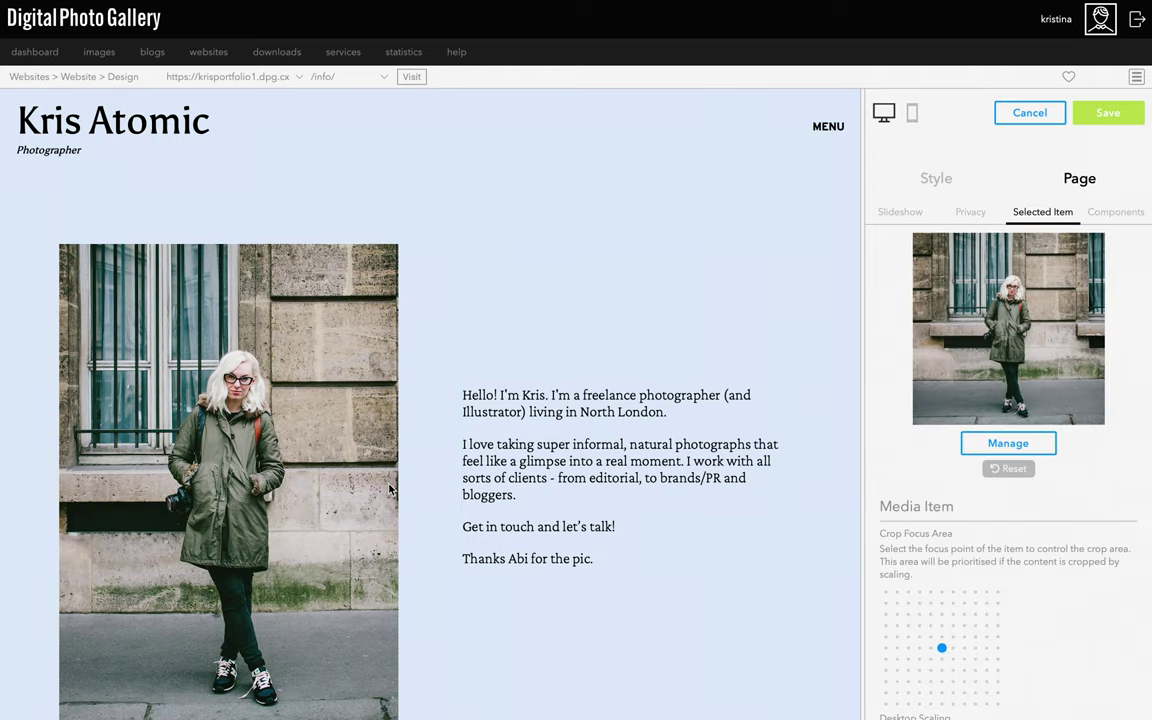
{"action": "scroll", "coordinate": [940, 530], "scroll_direction": "down", "scroll_amount": 3}
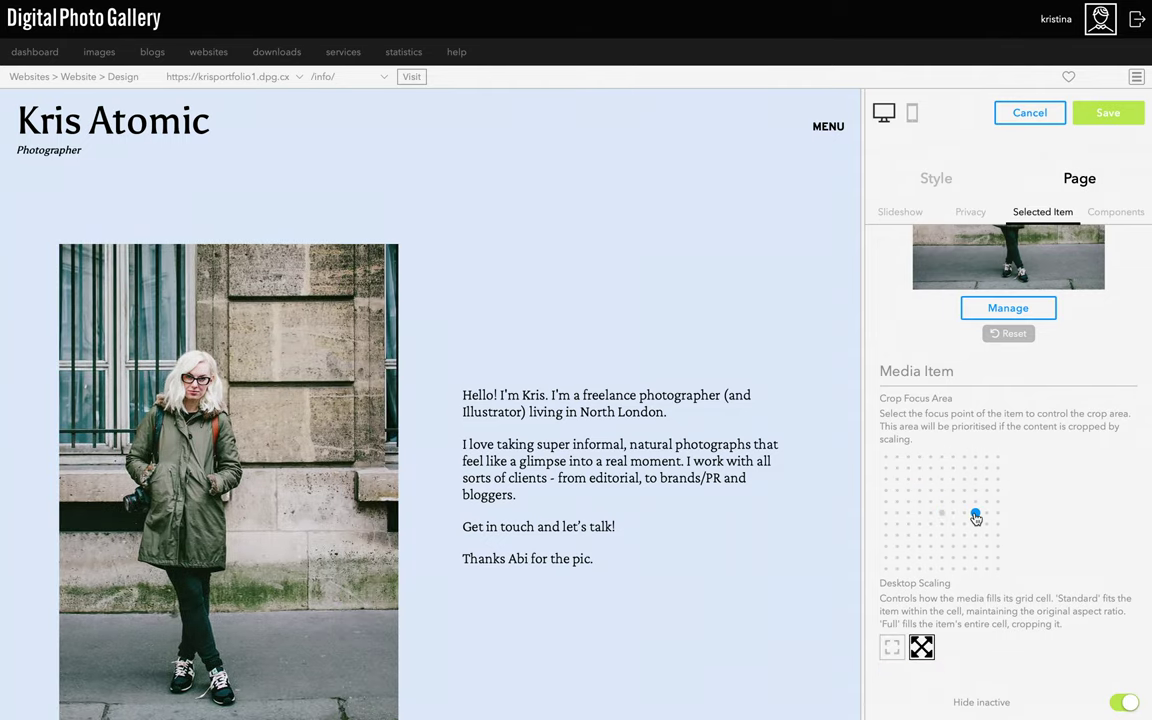
{"action": "left_click", "coordinate": [975, 515]}
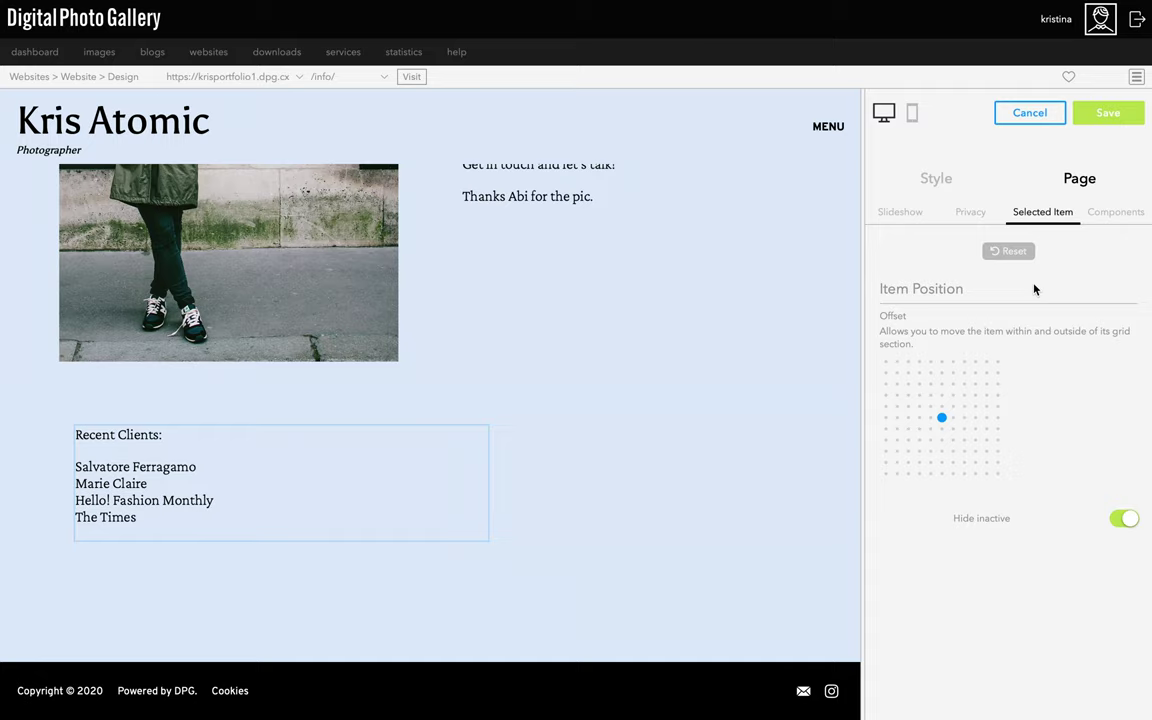
Step: Set the info page's Text and Media Page style to Split
{"action": "left_click", "coordinate": [1112, 212]}
{"action": "scroll", "coordinate": [1065, 408], "scroll_direction": "down", "scroll_amount": 5}
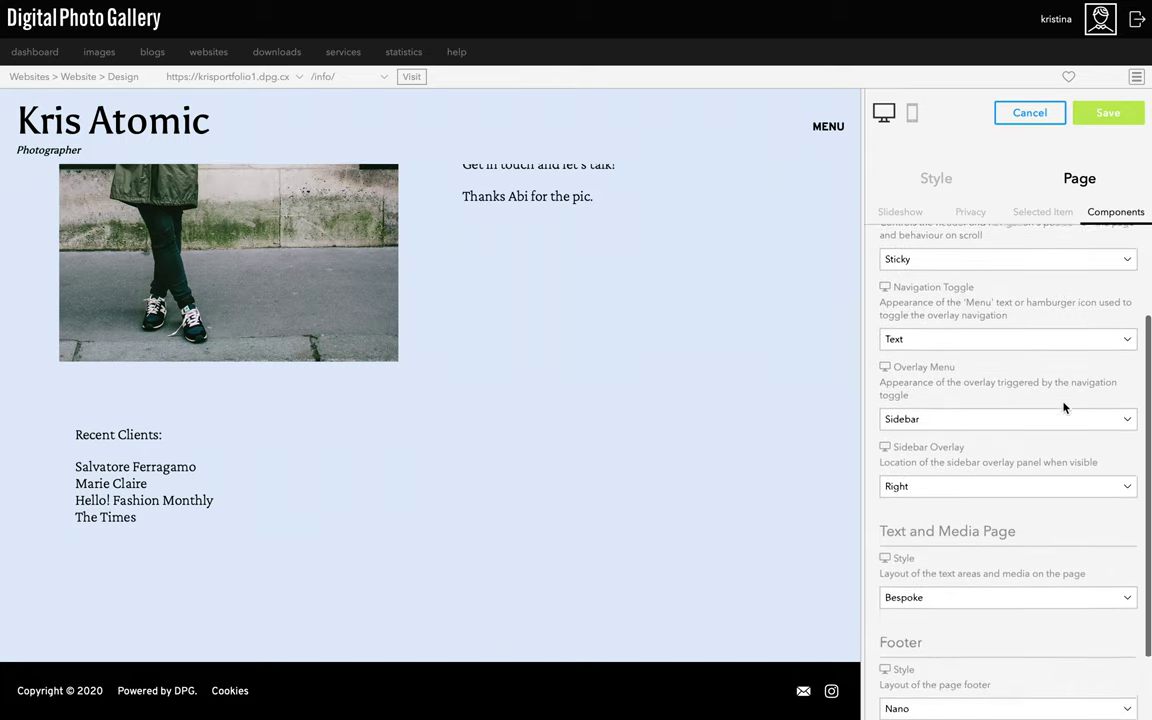
{"action": "left_click", "coordinate": [996, 506]}
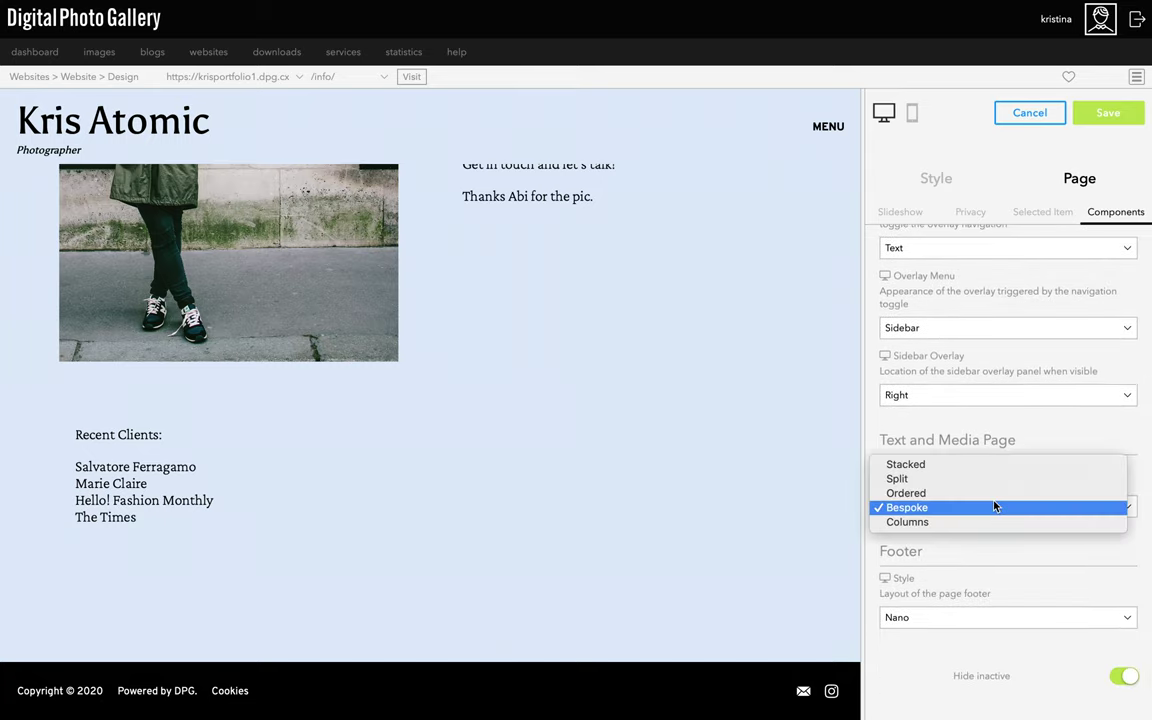
{"action": "key", "text": "Escape"}
{"action": "left_click", "coordinate": [993, 486]}
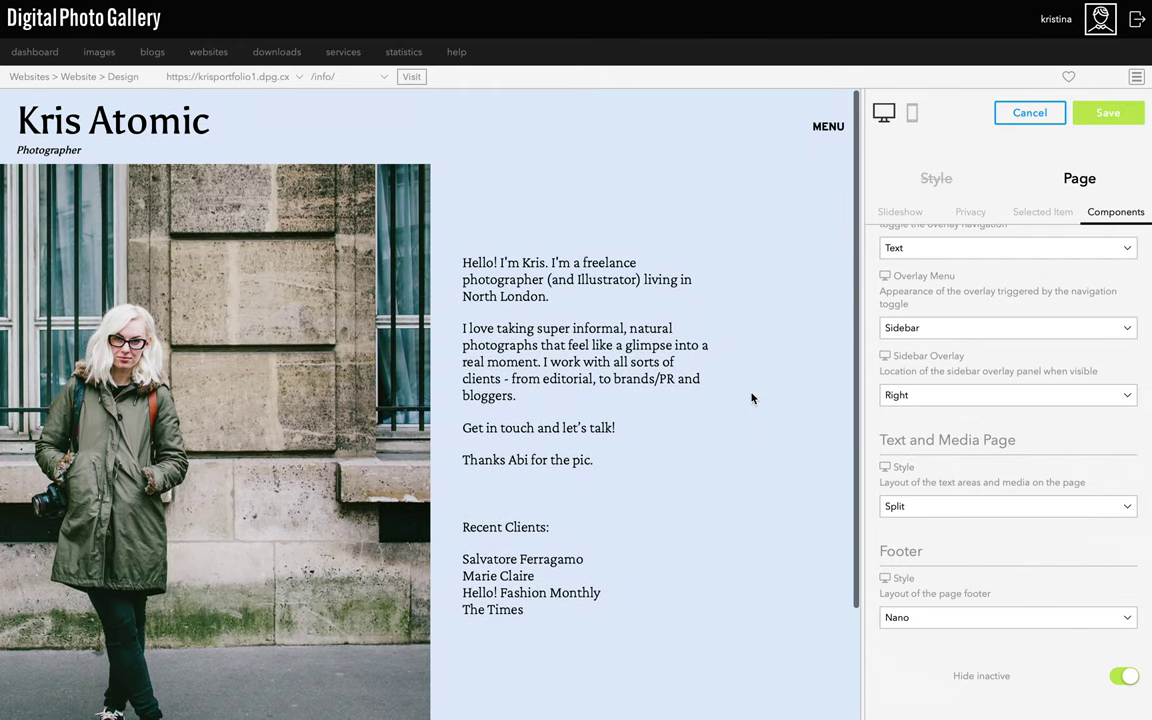
Step: Switch to the Contact page and view its Contact Page layout settings
{"action": "left_click", "coordinate": [836, 133]}
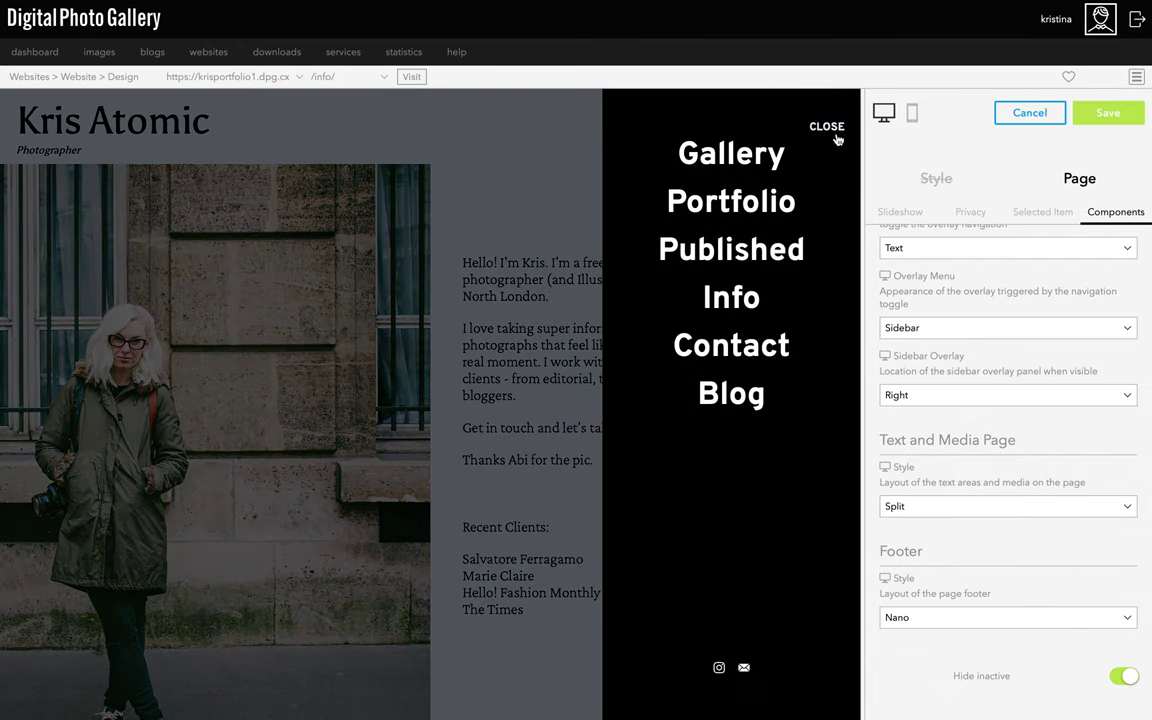
{"action": "left_click", "coordinate": [773, 345]}
{"action": "left_click", "coordinate": [1080, 179]}
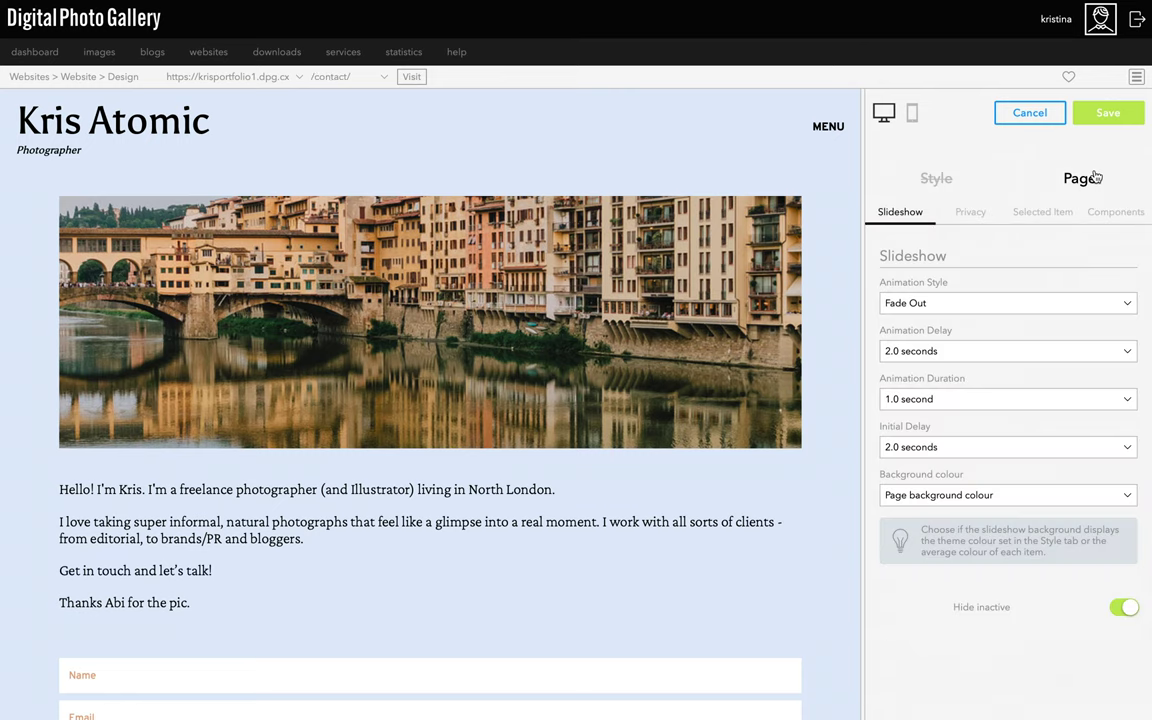
{"action": "left_click", "coordinate": [1098, 214]}
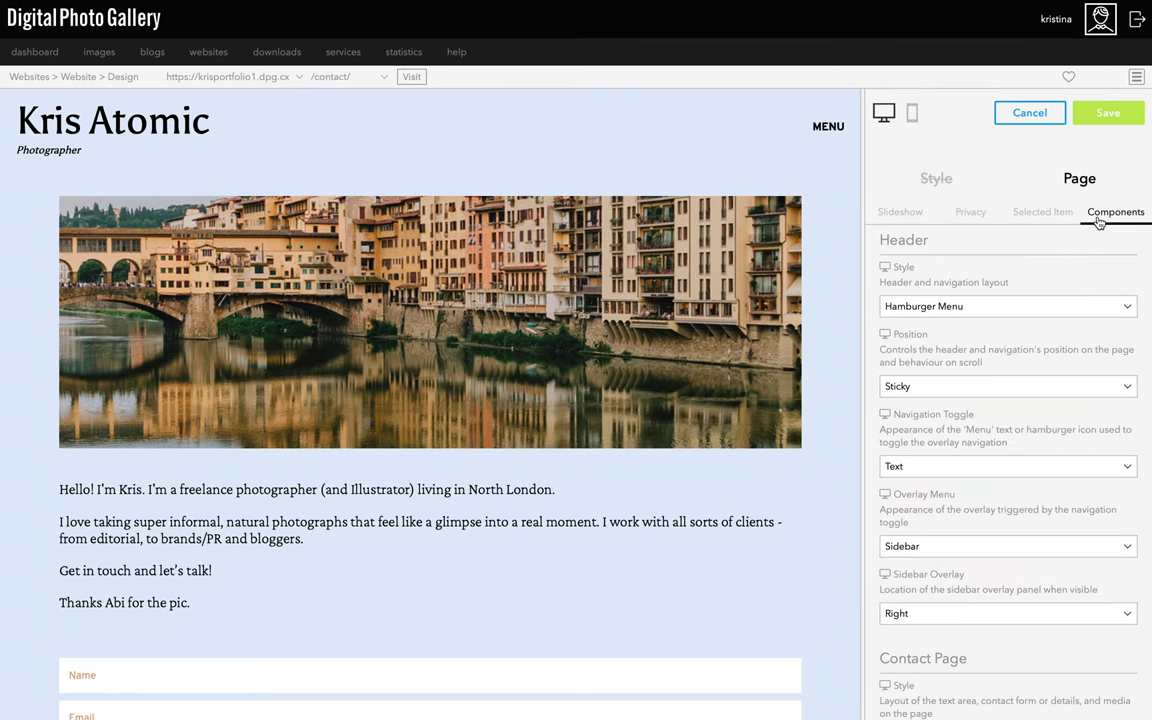
{"action": "scroll", "coordinate": [960, 480], "scroll_direction": "down", "scroll_amount": 3}
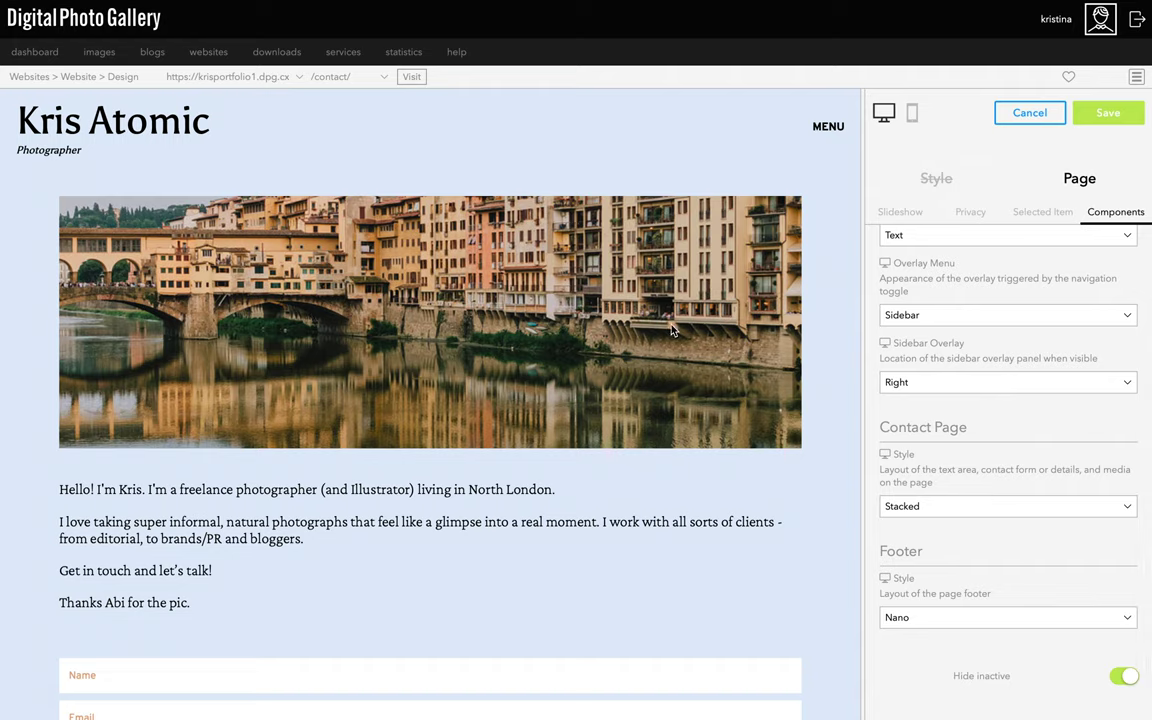
Step: Select the riverside photo on the Contact page and move its crop focus two points above the centre
{"action": "left_click", "coordinate": [1027, 222]}
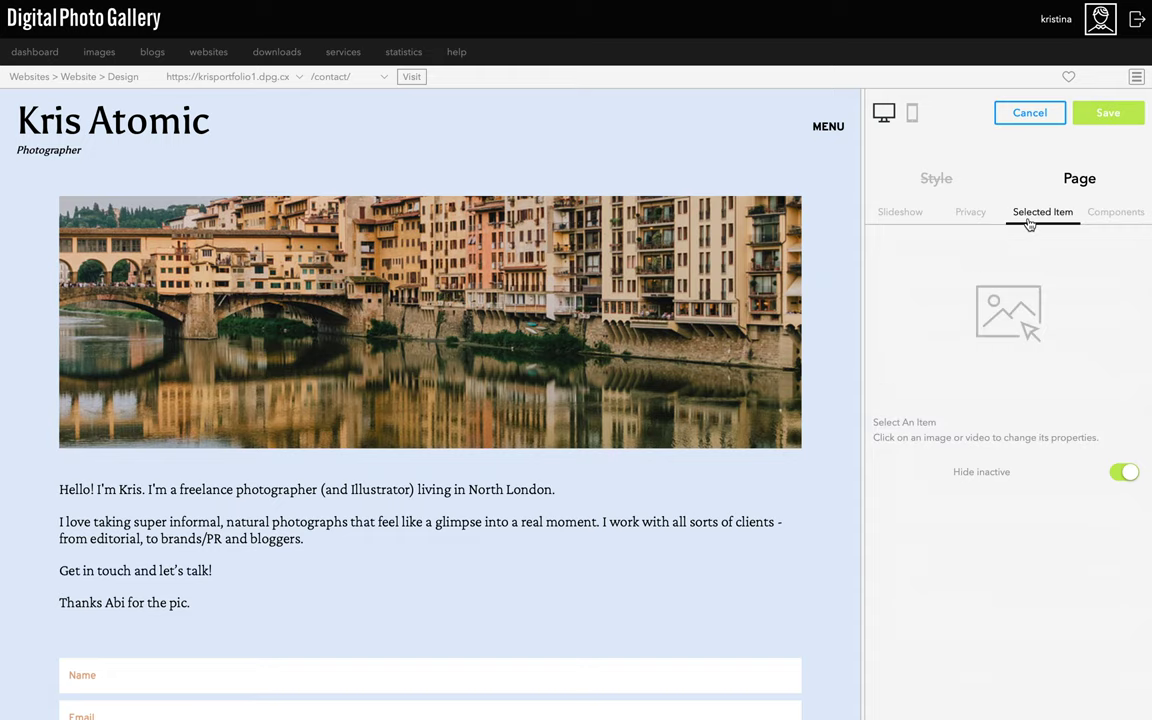
{"action": "left_click", "coordinate": [508, 305]}
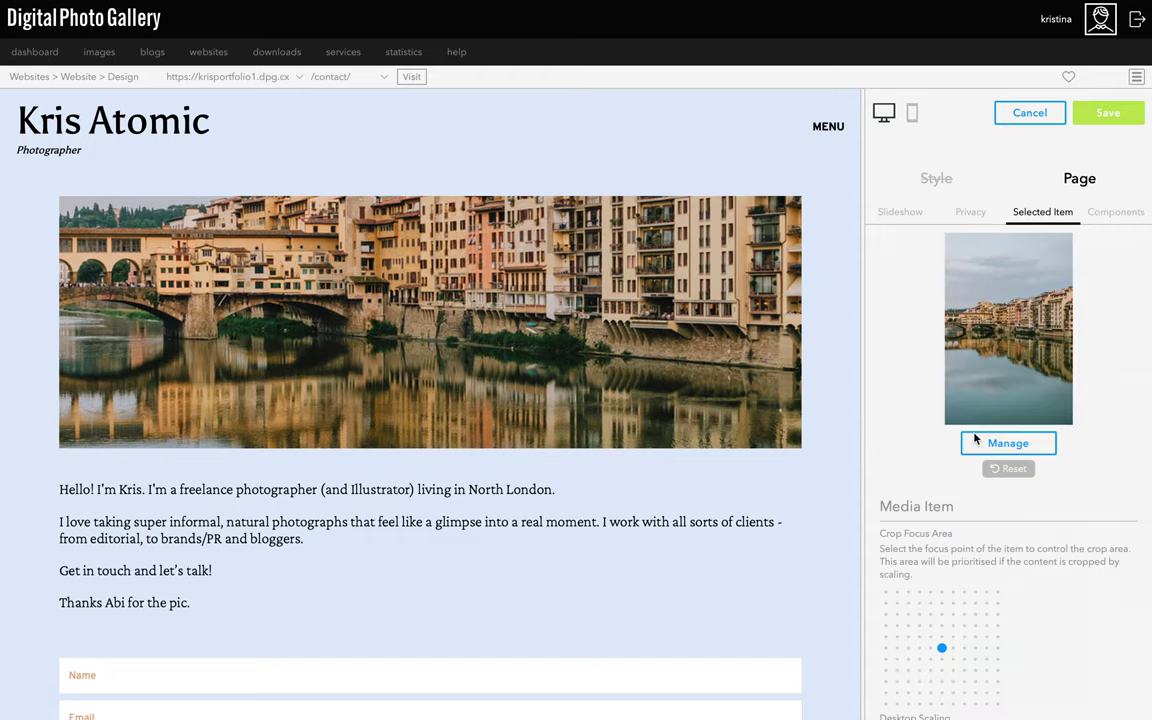
{"action": "left_click", "coordinate": [942, 616]}
{"action": "left_click", "coordinate": [942, 626]}
{"action": "scroll", "coordinate": [940, 628], "scroll_direction": "down", "scroll_amount": 3}
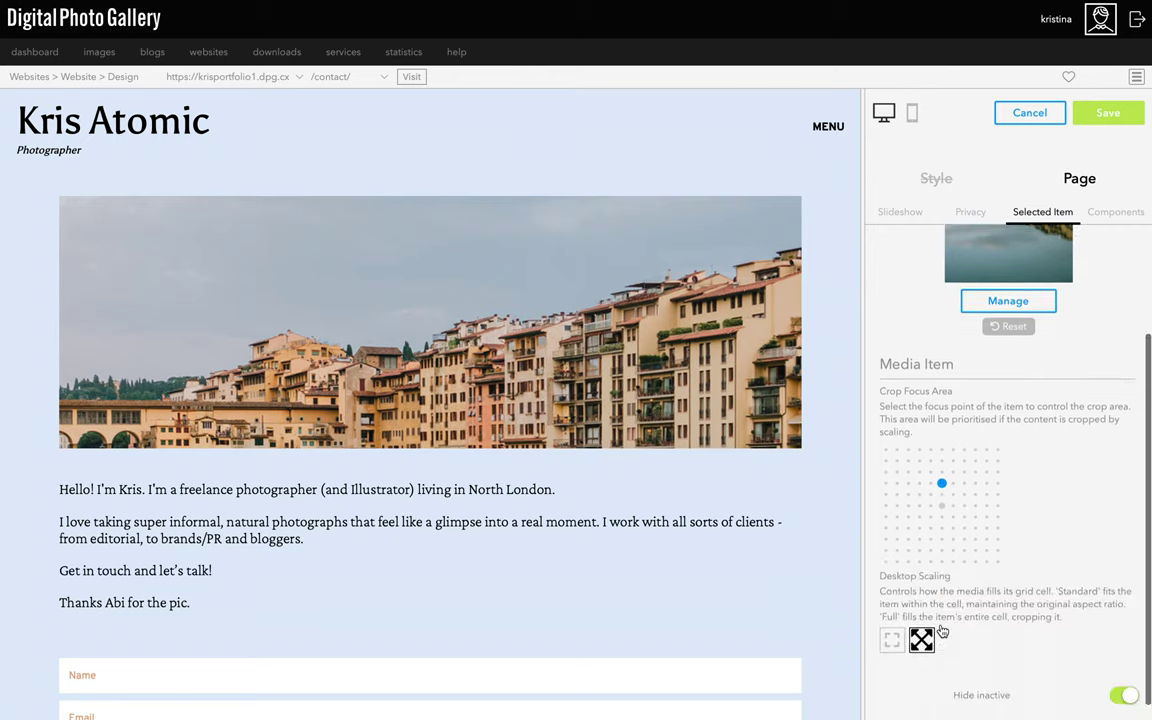
Step: Try Standard scaling on the riverside photo, return it to Full, and set its crop focus one point above the centre
{"action": "left_click", "coordinate": [892, 621]}
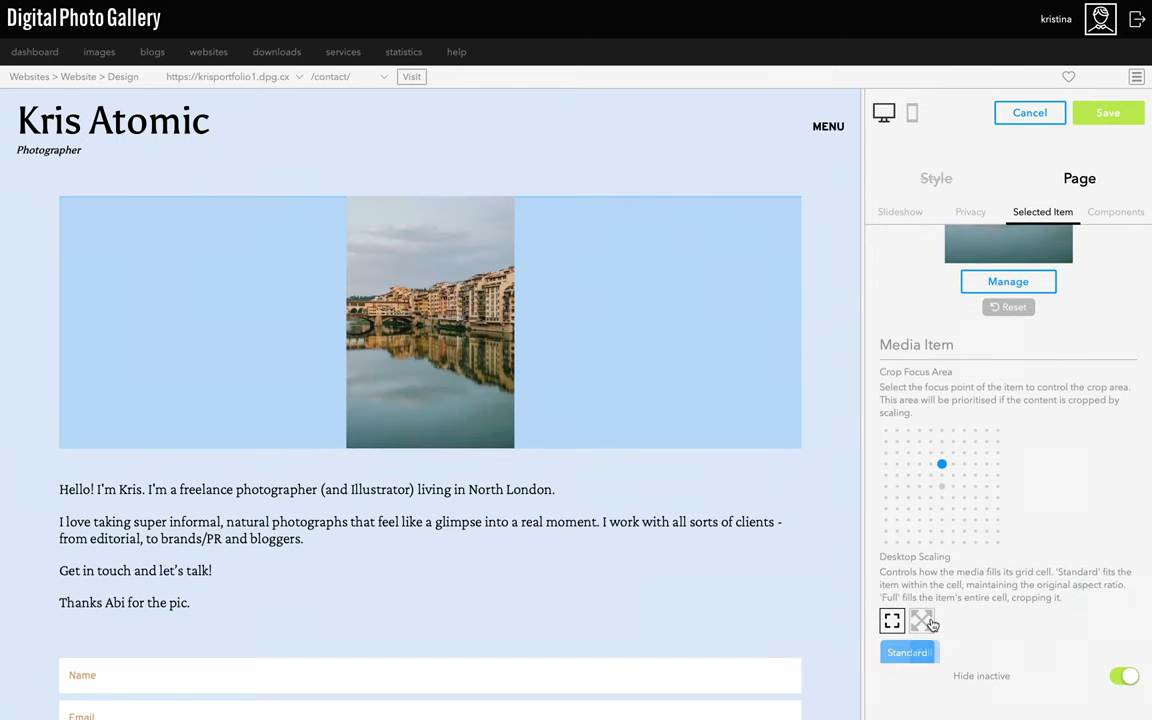
{"action": "left_click", "coordinate": [922, 621]}
{"action": "left_click", "coordinate": [942, 475]}
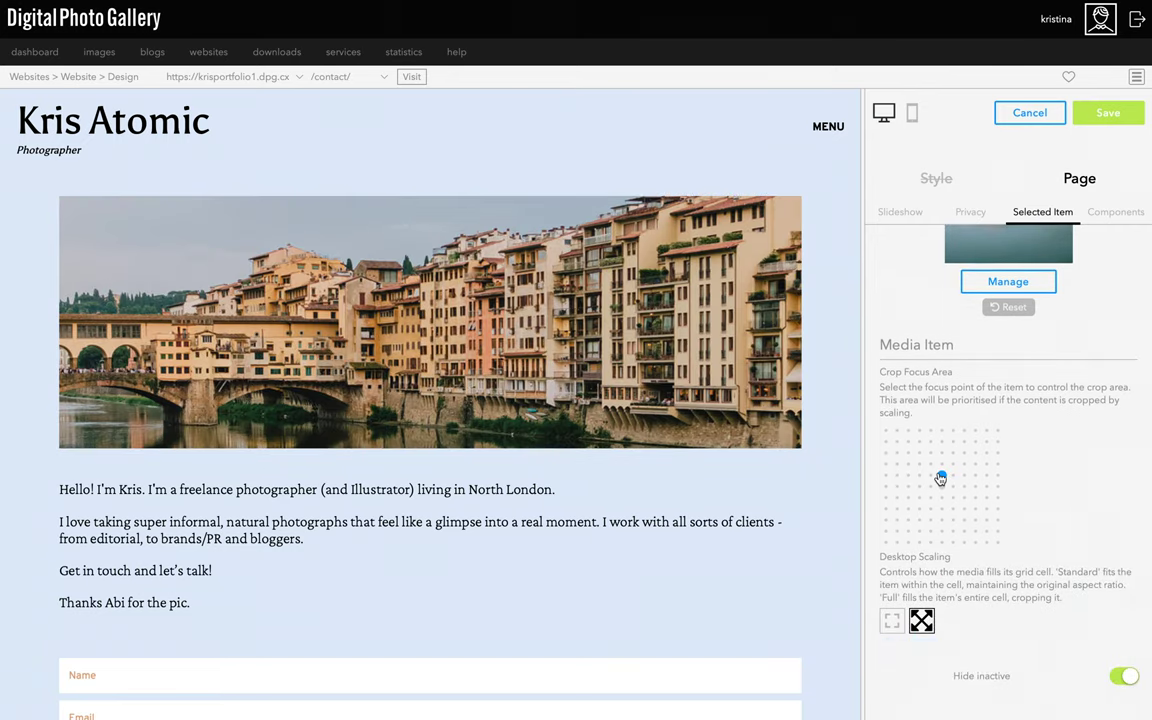
Step: Switch to the splash page and set its slideshow's animation delay to 3.0 seconds
{"action": "left_click", "coordinate": [350, 80]}
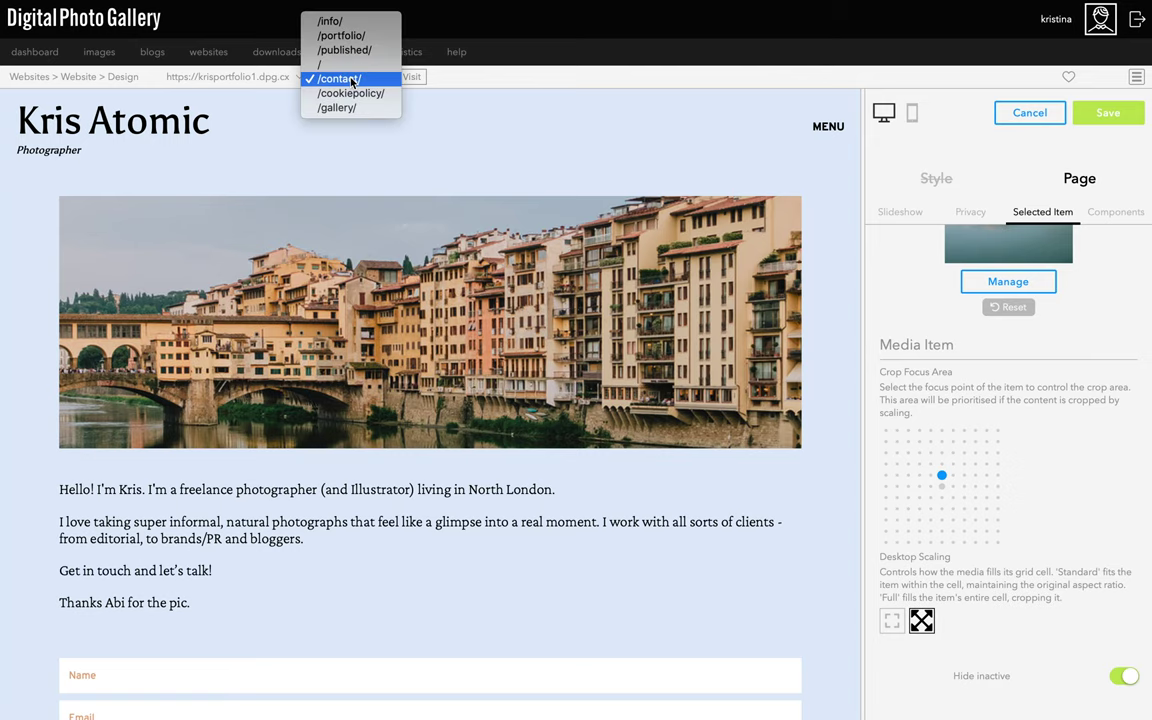
{"action": "left_click", "coordinate": [340, 63]}
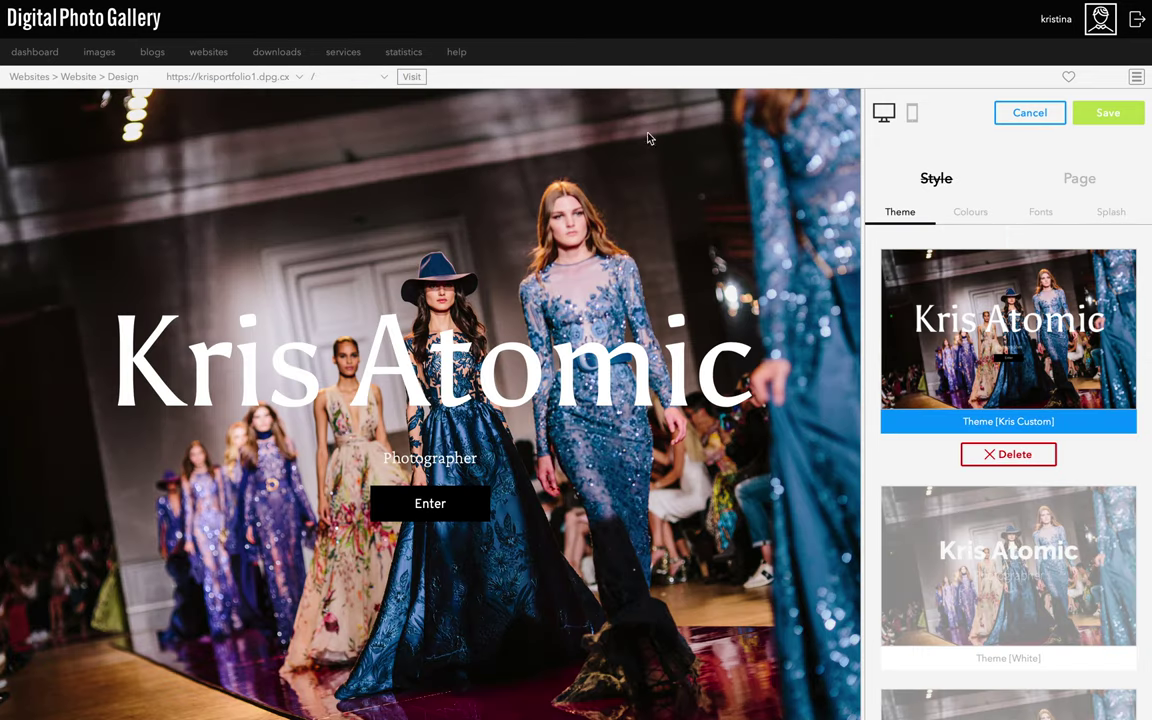
{"action": "left_click", "coordinate": [1079, 178]}
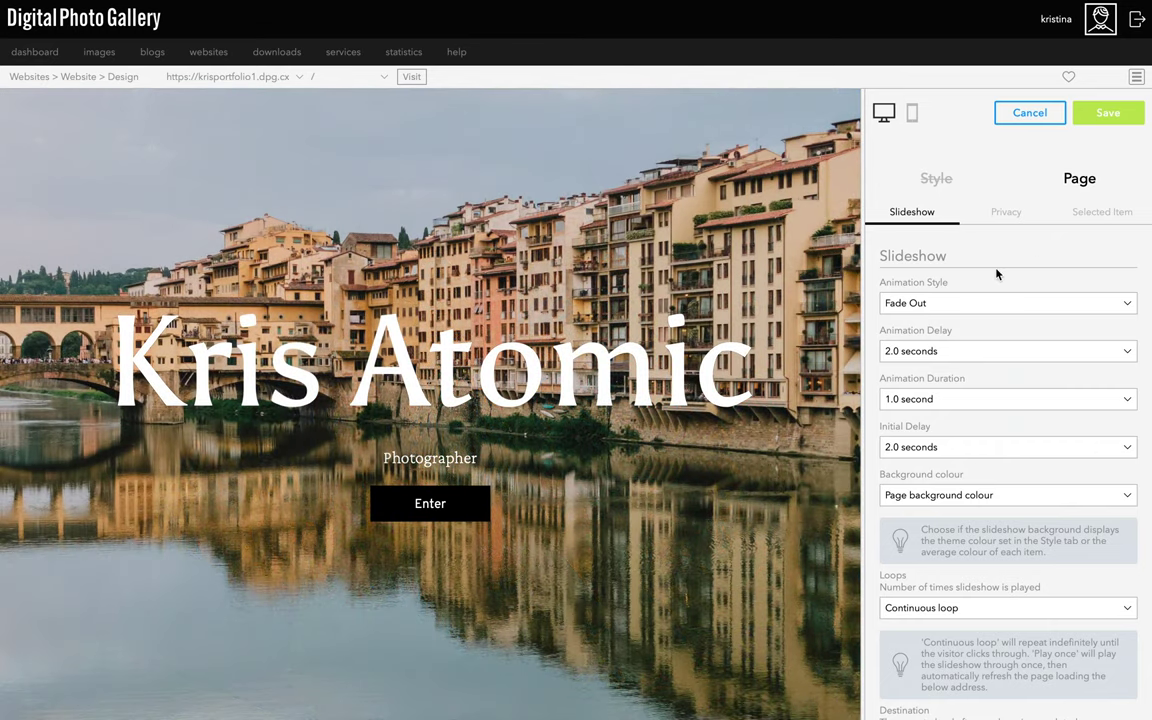
{"action": "scroll", "coordinate": [996, 273], "scroll_direction": "down", "scroll_amount": 1}
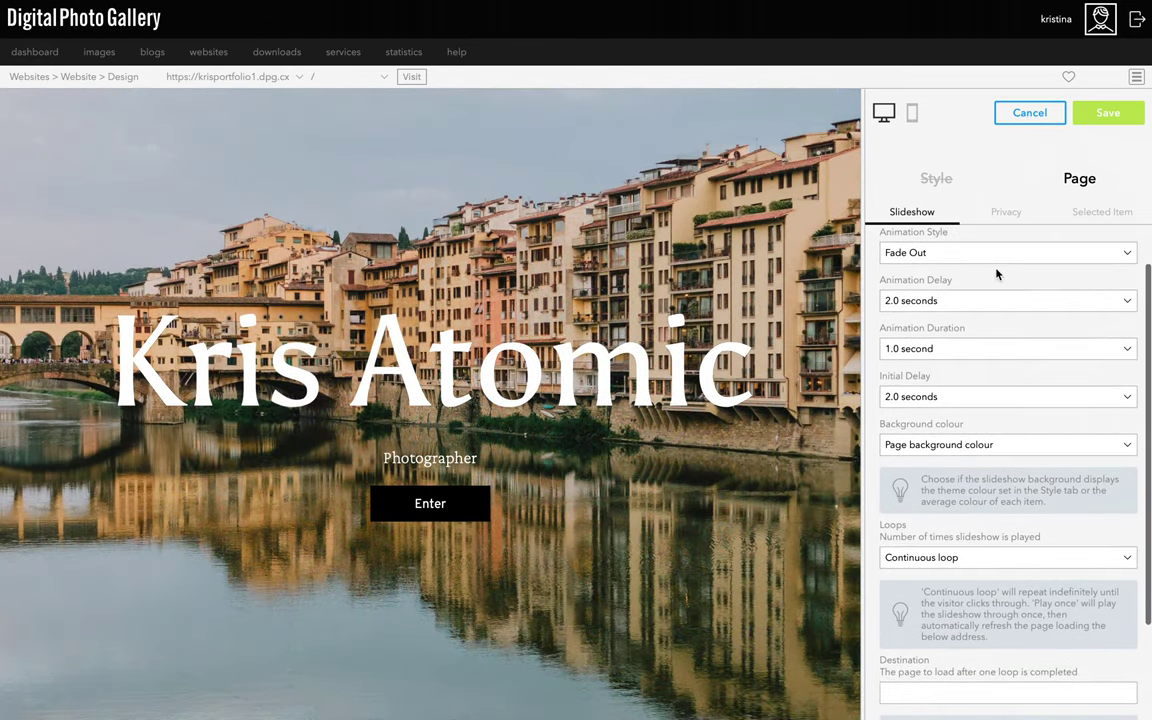
{"action": "left_click", "coordinate": [990, 300]}
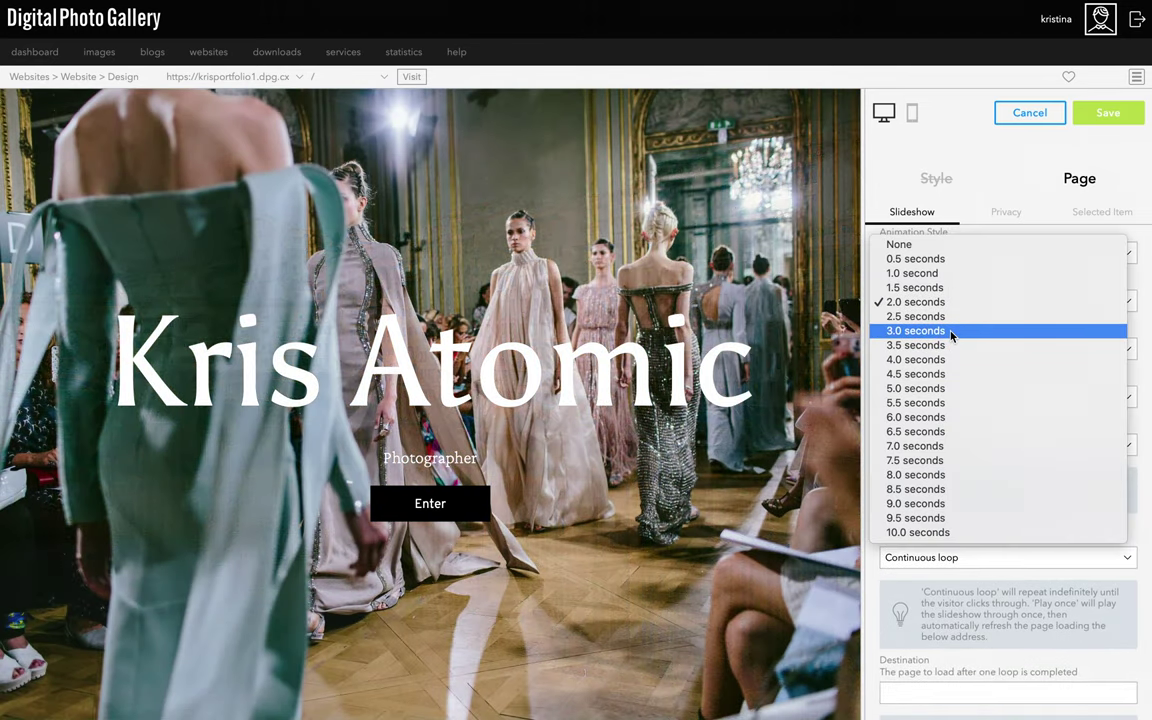
{"action": "left_click", "coordinate": [951, 331]}
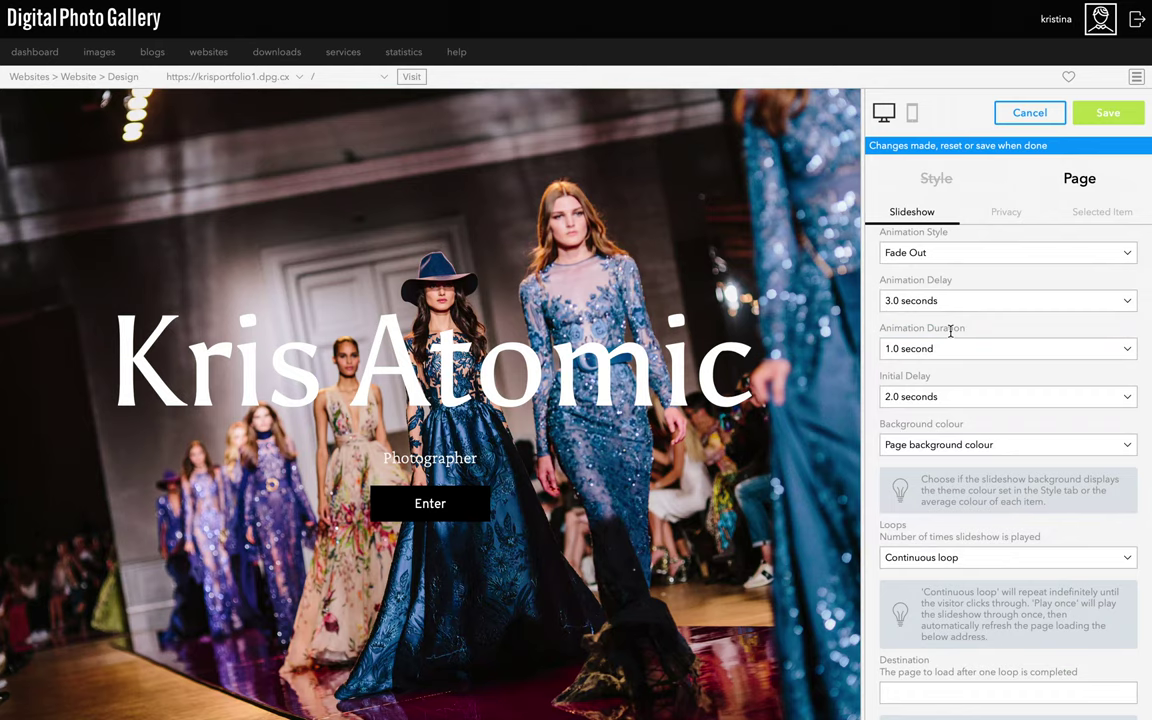
Step: Select the runway photo in the splash slideshow and set its crop focus to the centre point
{"action": "left_click", "coordinate": [478, 317]}
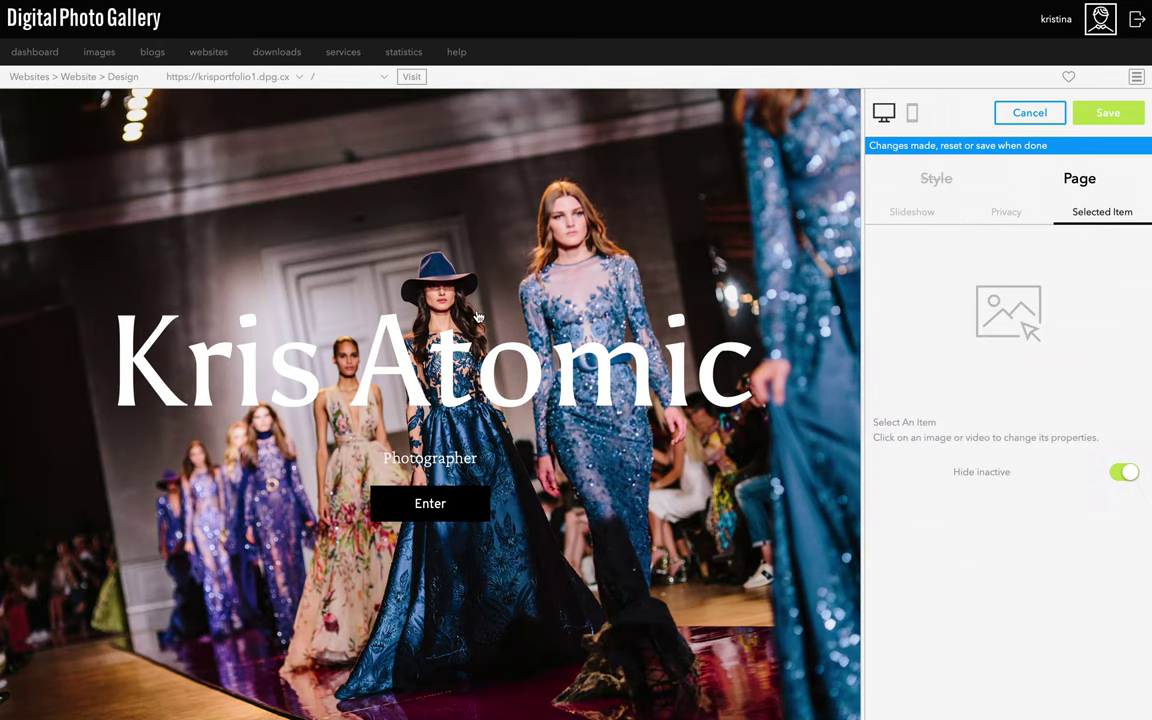
{"action": "left_click", "coordinate": [424, 213]}
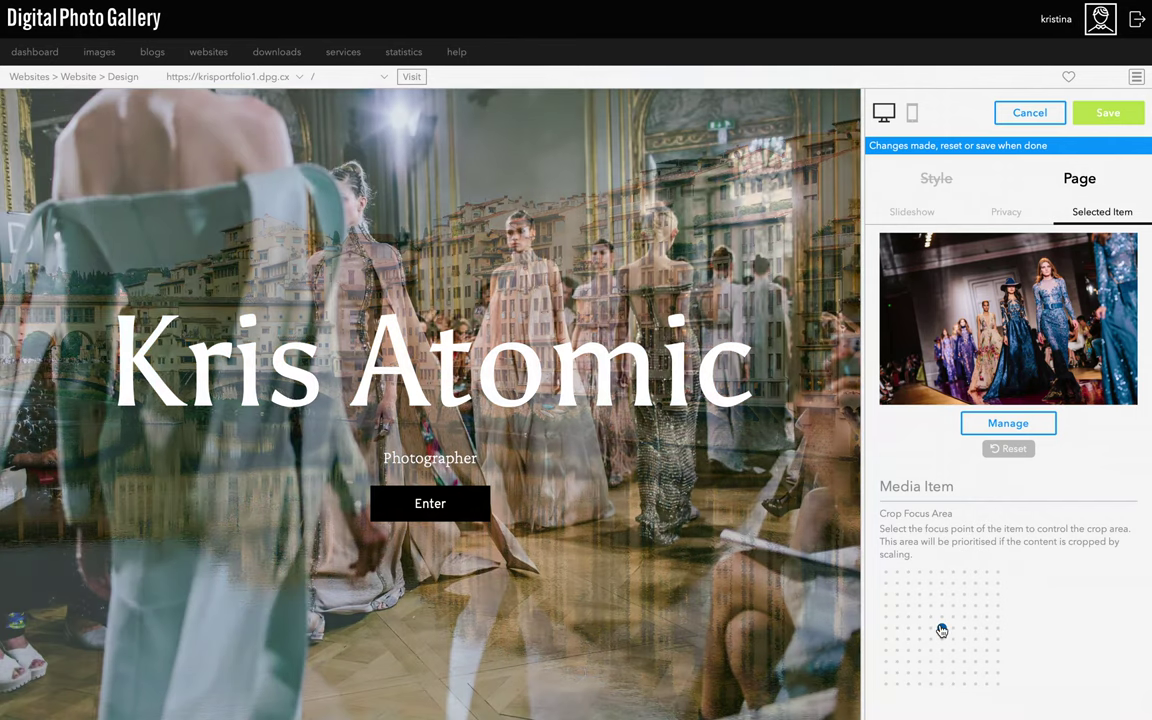
{"action": "left_click", "coordinate": [941, 629]}
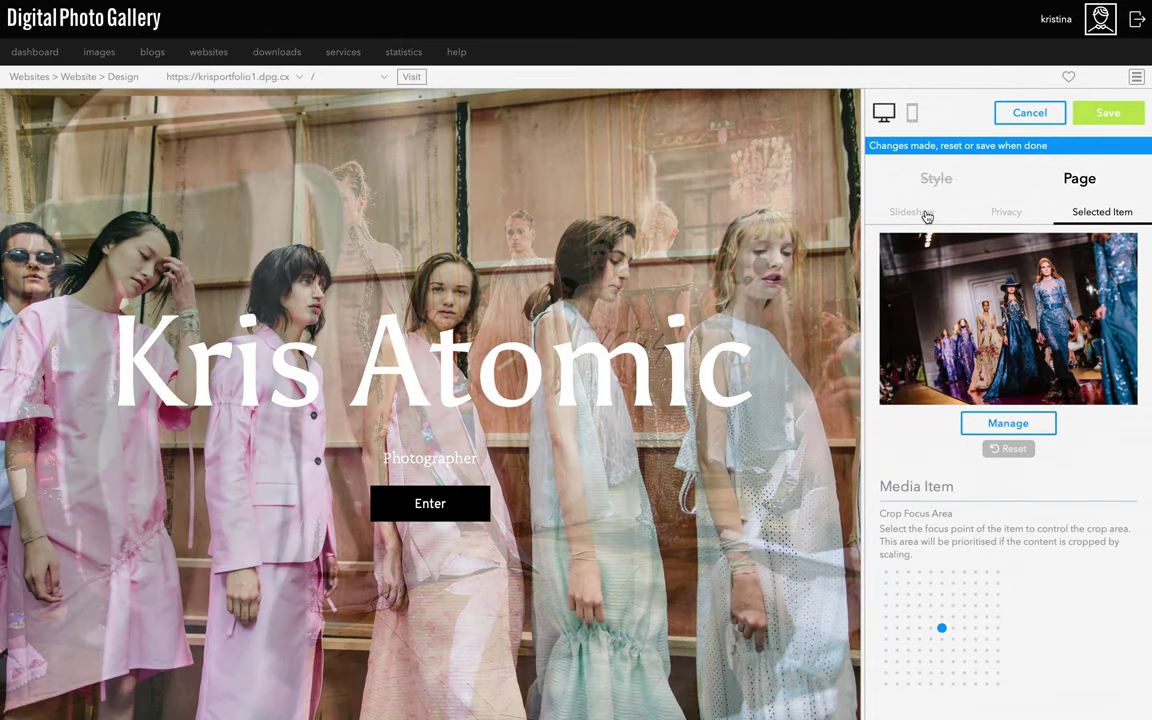
Step: Set the splash slideshow's animation delay to 2.0 seconds and its loops to Play once
{"action": "left_click", "coordinate": [926, 218]}
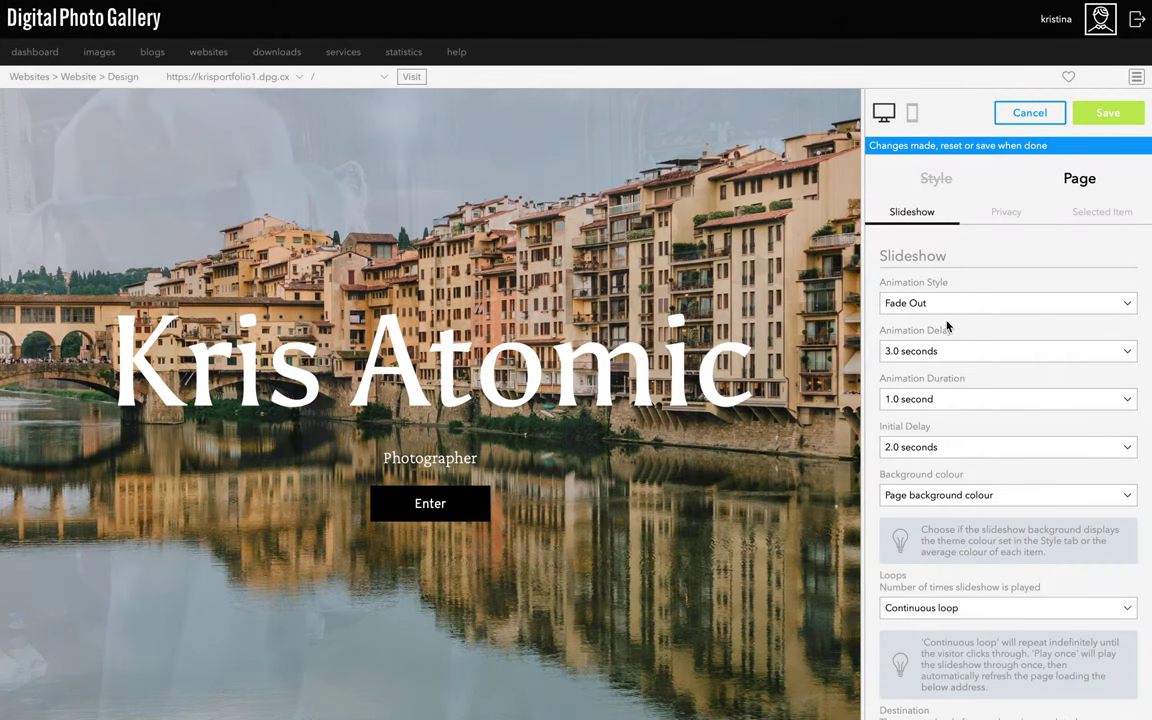
{"action": "left_click", "coordinate": [948, 351]}
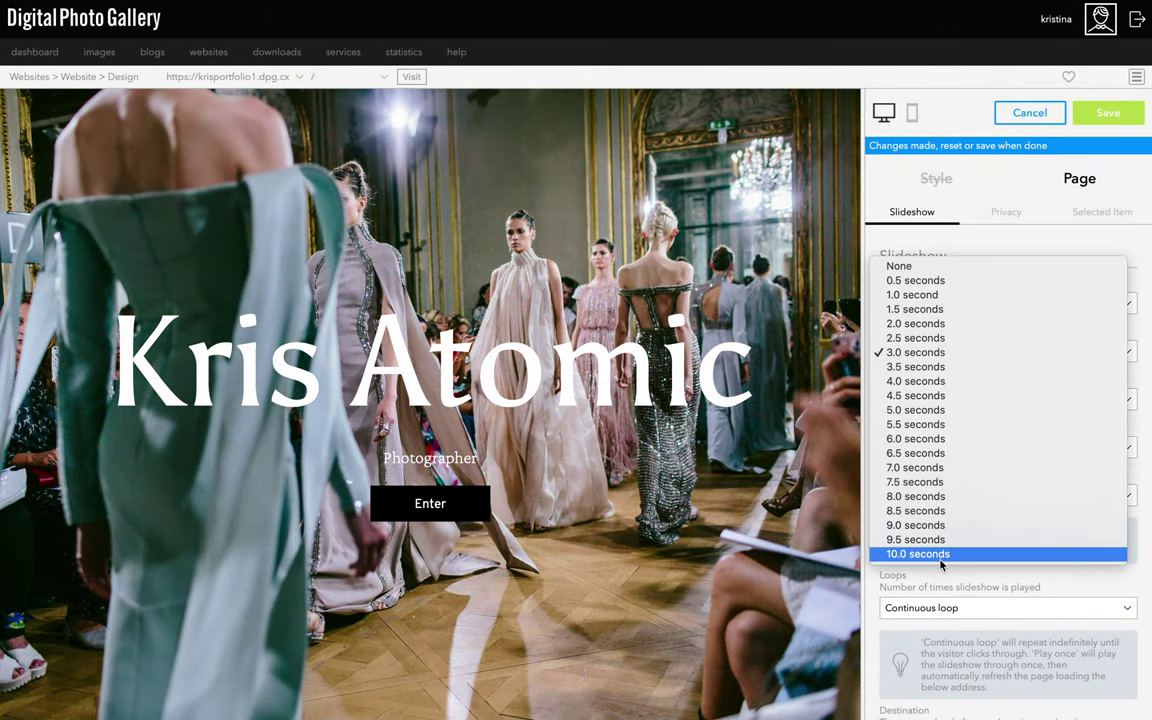
{"action": "left_click", "coordinate": [955, 323]}
{"action": "scroll", "coordinate": [957, 337], "scroll_direction": "down", "scroll_amount": 3}
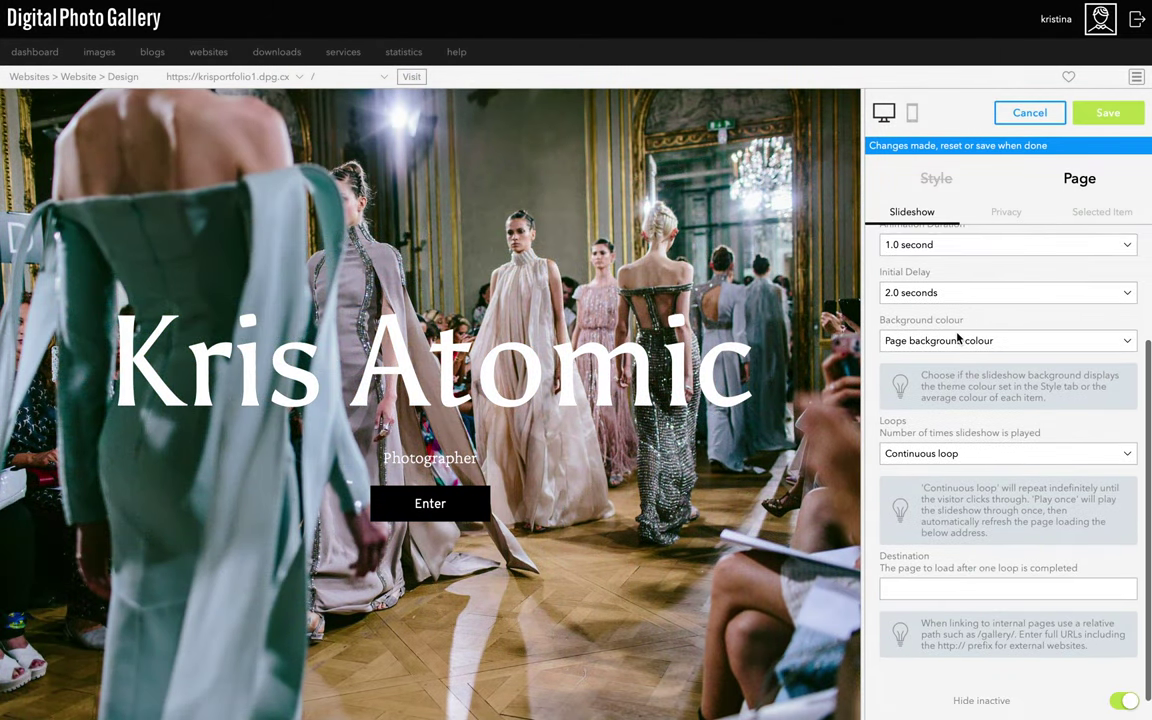
{"action": "left_click", "coordinate": [946, 454]}
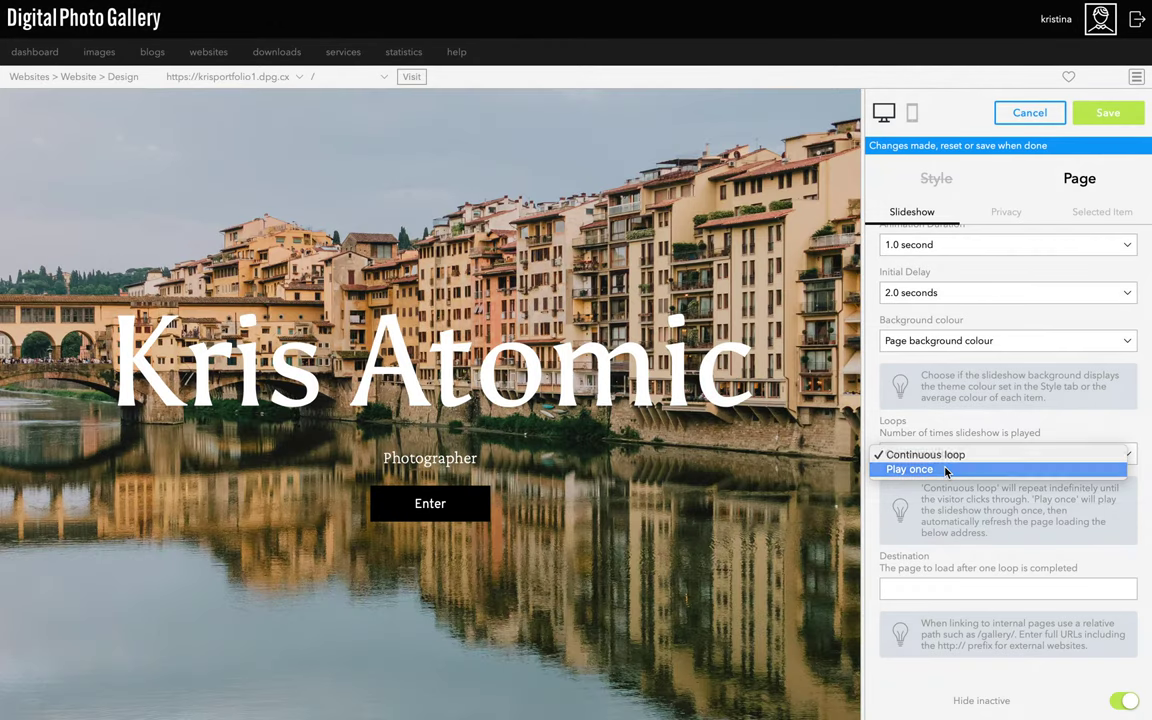
{"action": "left_click", "coordinate": [946, 470]}
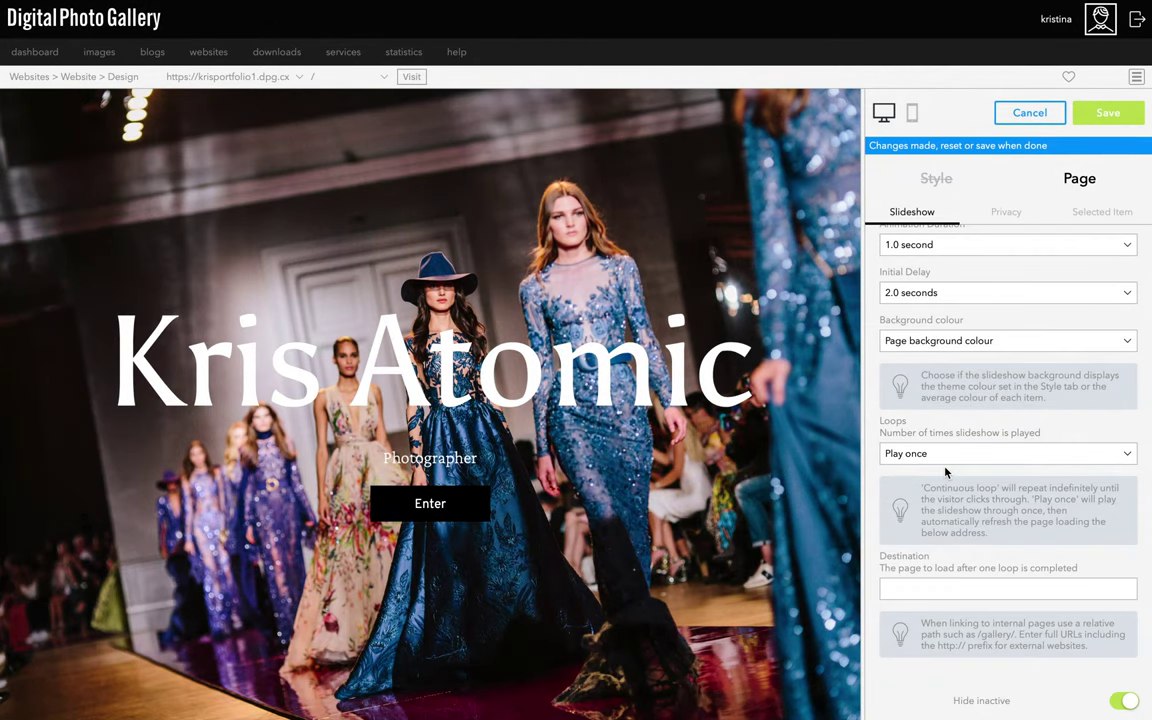
Step: Set the splash slideshow's destination page to /gallery/ and save the design
{"action": "left_click", "coordinate": [920, 595]}
{"action": "type", "text": "/gall"}
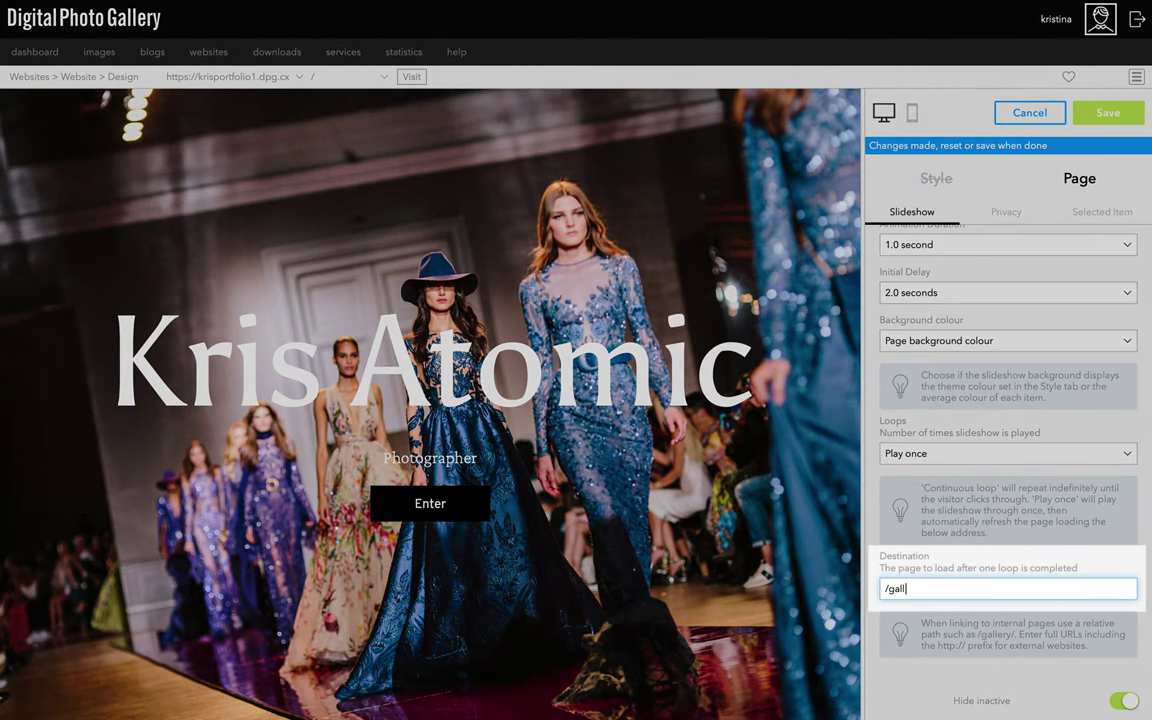
{"action": "type", "text": "ery/"}
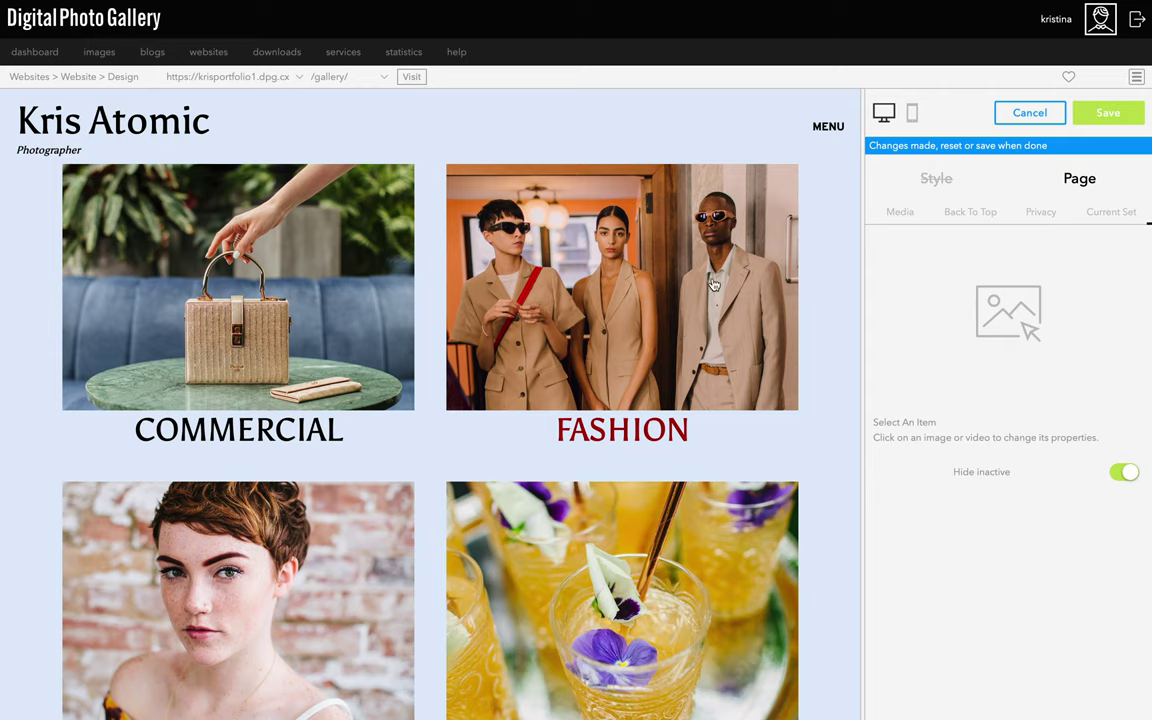
{"action": "left_click", "coordinate": [1085, 122]}
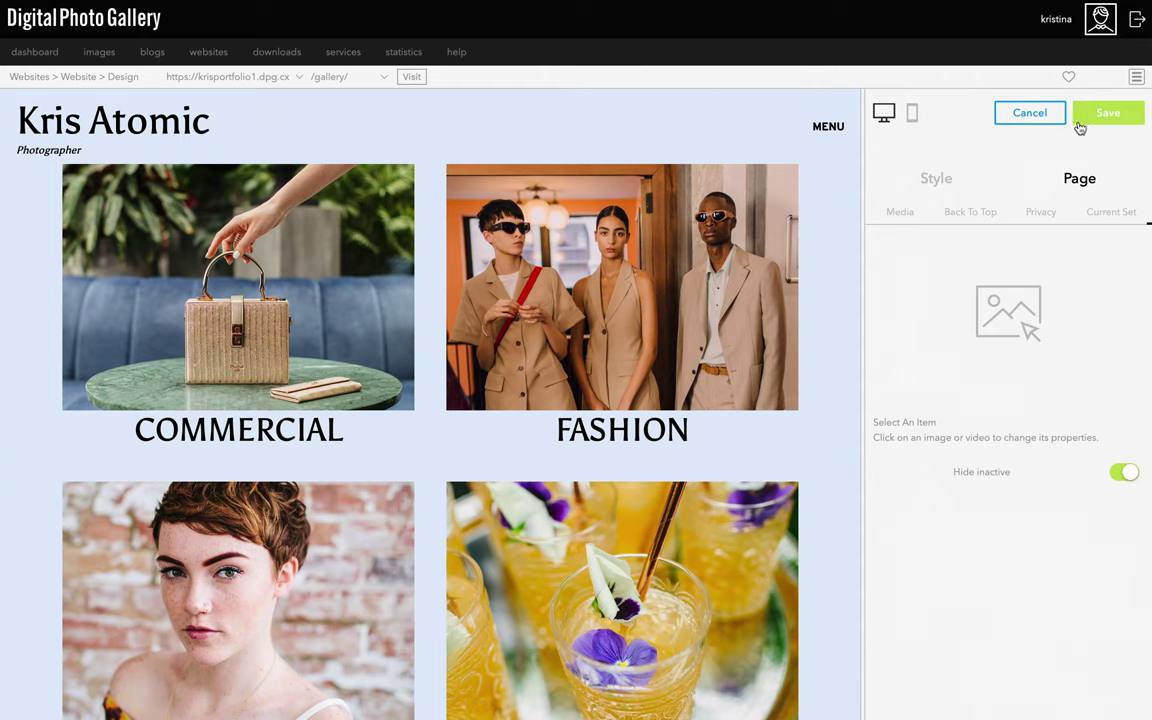
Step: Change the black colour in the site's style palette to a dark blue
{"action": "left_click", "coordinate": [940, 179]}
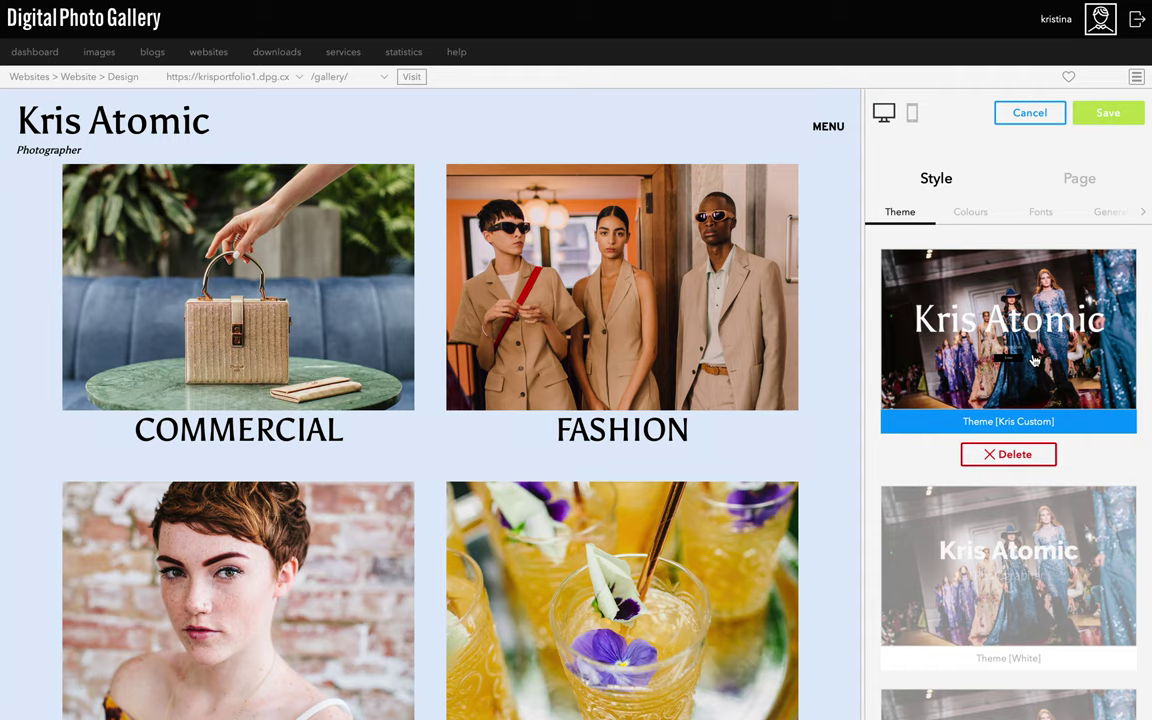
{"action": "left_click", "coordinate": [969, 216]}
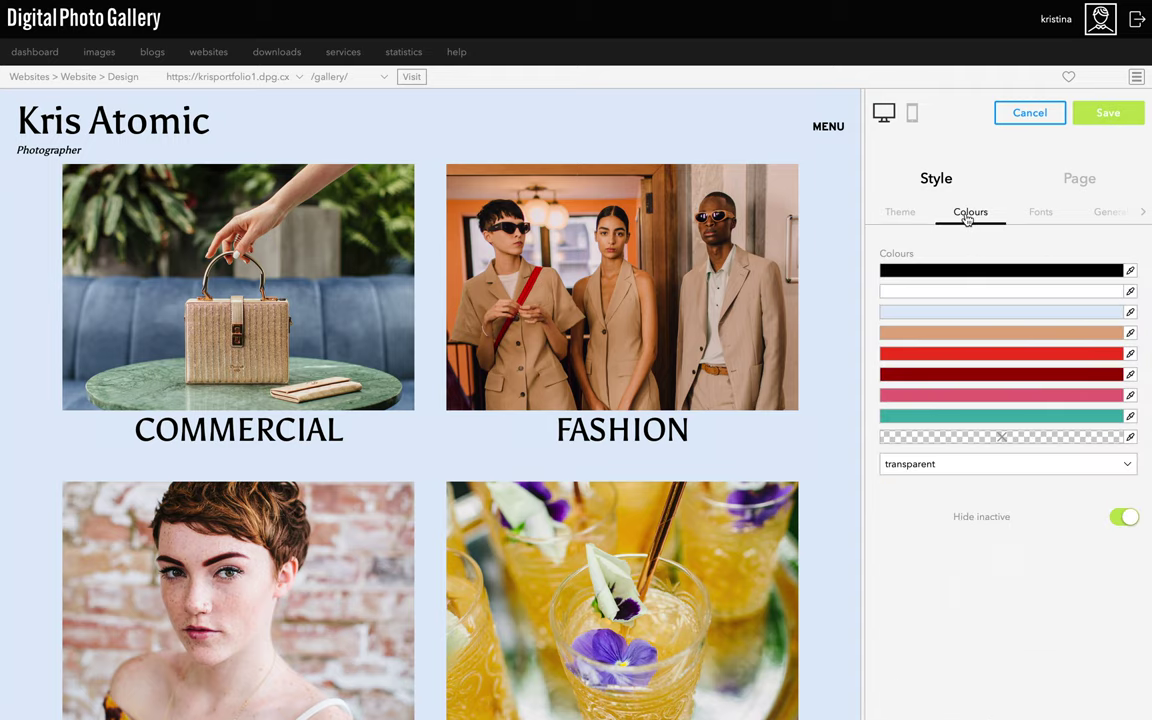
{"action": "left_click", "coordinate": [977, 271]}
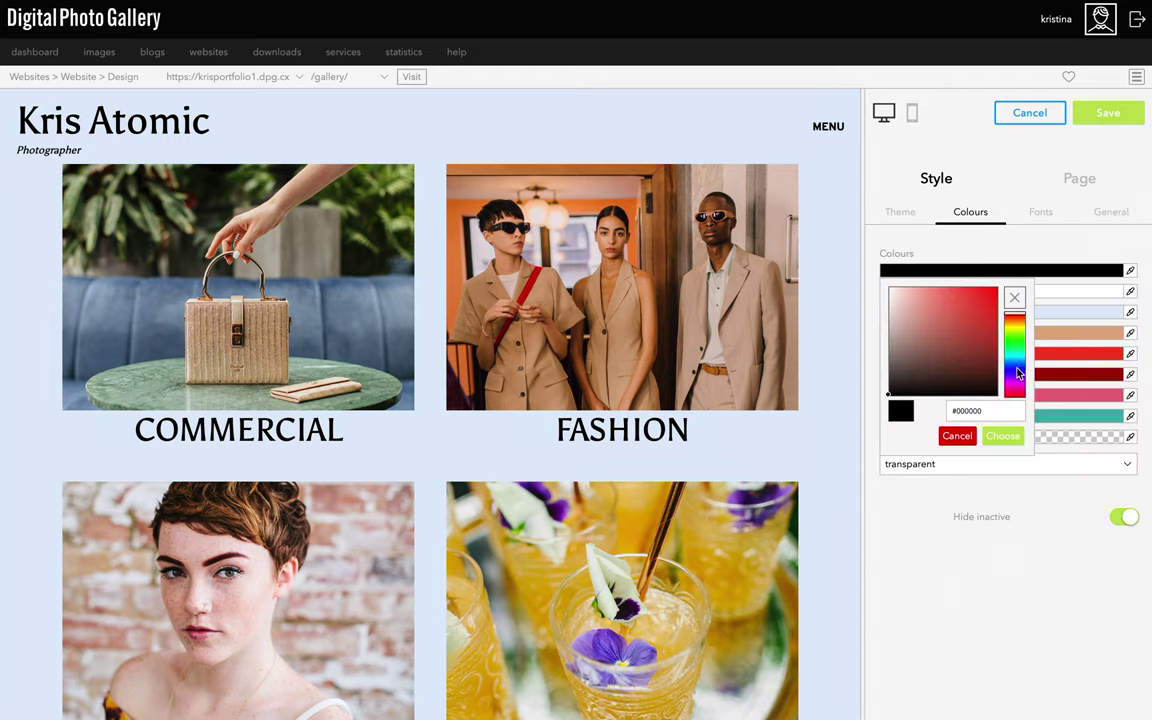
{"action": "left_click", "coordinate": [1016, 371]}
{"action": "left_click", "coordinate": [997, 312]}
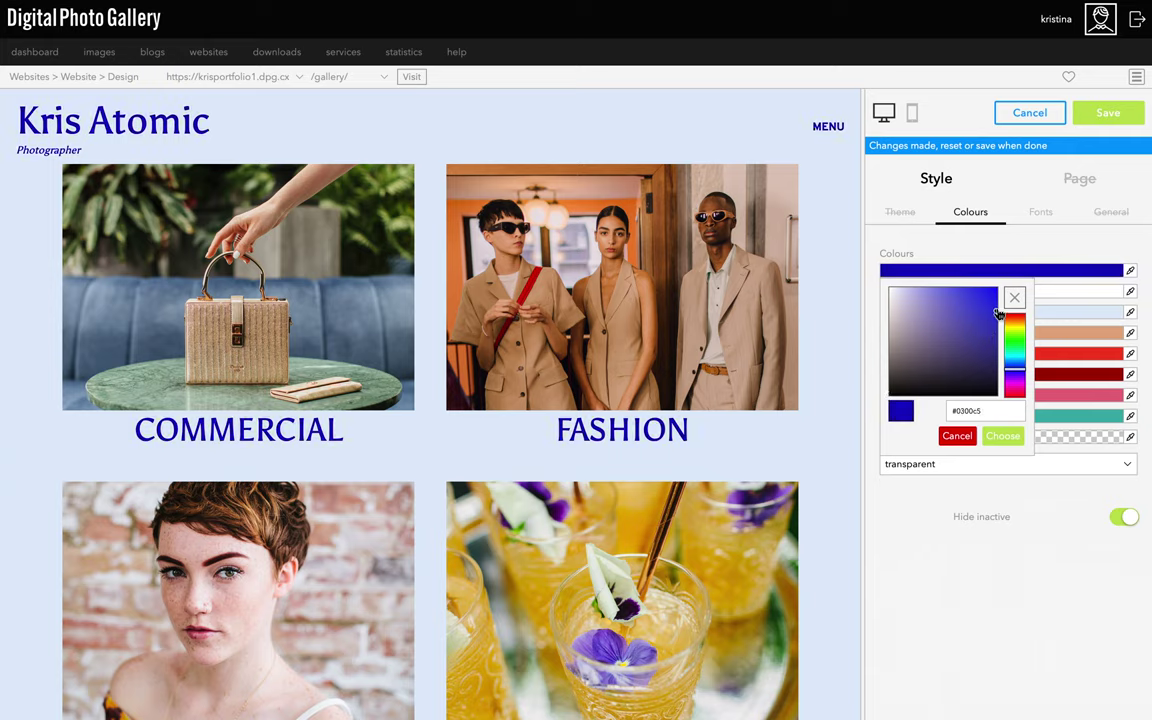
{"action": "left_click_drag", "start_coordinate": [997, 312], "coordinate": [995, 330]}
Step: Change the tan palette colour to a light blue and the bright red one to blue #1e65f4
{"action": "left_click", "coordinate": [1064, 313]}
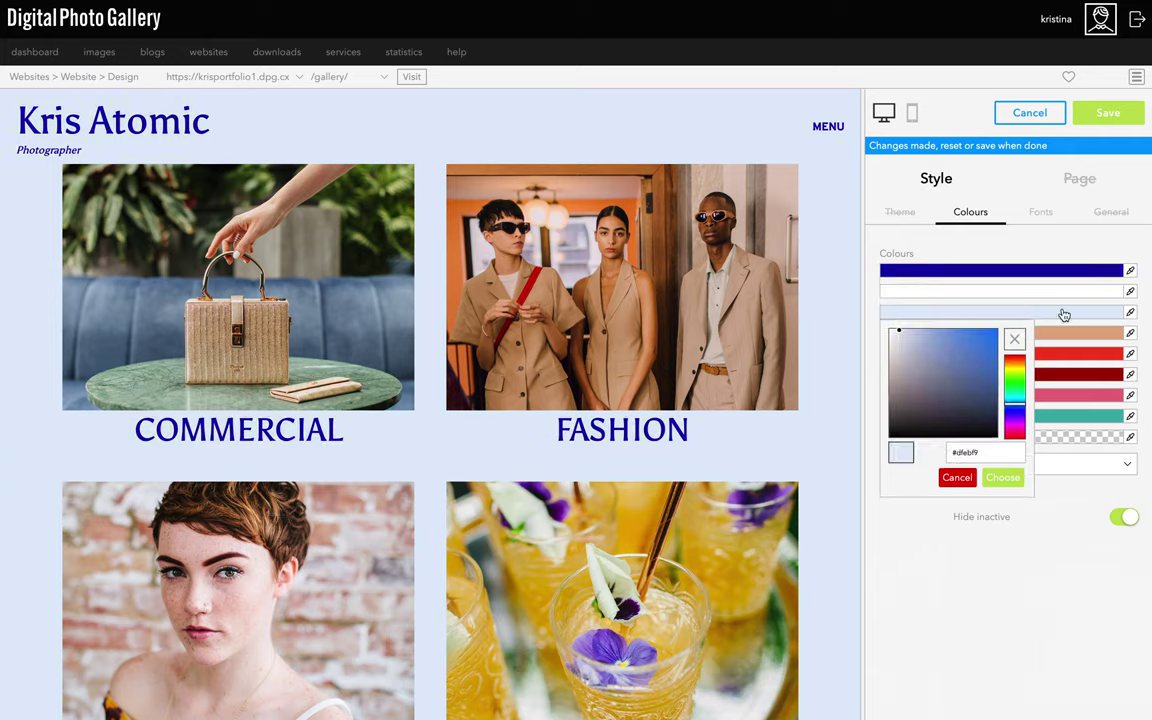
{"action": "left_click", "coordinate": [1064, 333]}
{"action": "left_click", "coordinate": [1014, 425]}
{"action": "left_click", "coordinate": [941, 365]}
{"action": "left_click", "coordinate": [1064, 354]}
{"action": "left_click", "coordinate": [1014, 447]}
{"action": "left_click", "coordinate": [983, 374]}
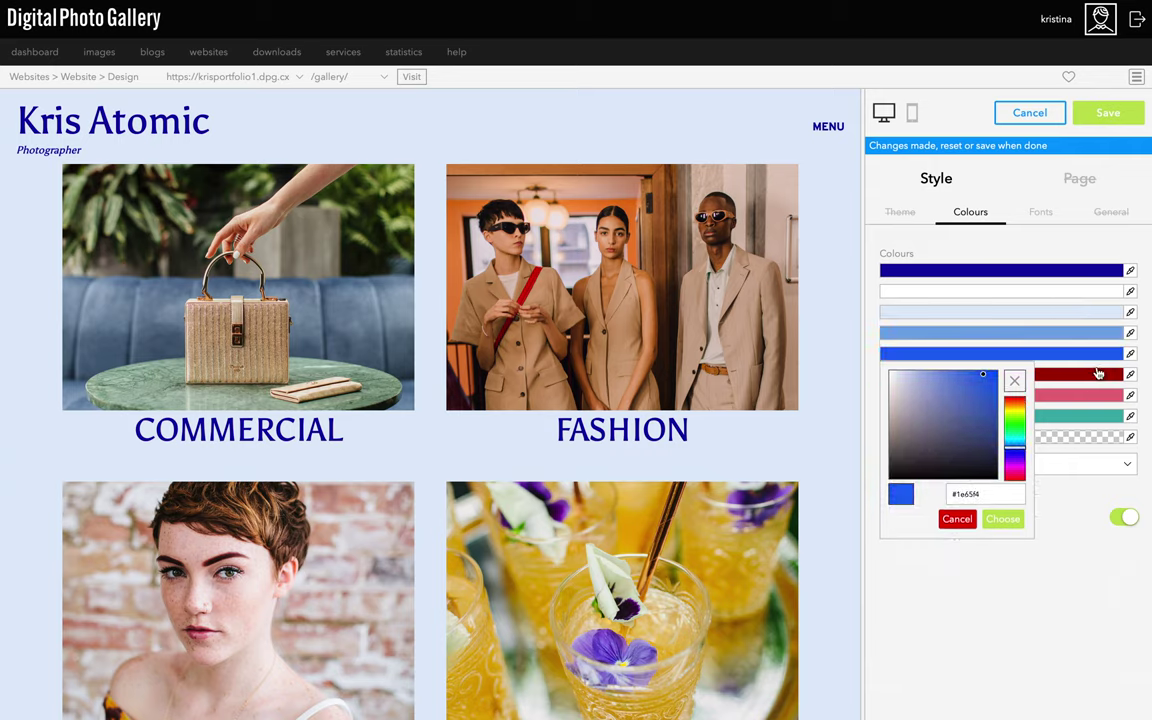
Step: Change the dark red palette colour to a navy blue
{"action": "left_click", "coordinate": [1098, 374]}
{"action": "left_click", "coordinate": [1014, 468]}
{"action": "left_click", "coordinate": [990, 470]}
Step: Change the pink palette colour to orange and the teal one to transparent, and save the design
{"action": "left_click", "coordinate": [1098, 395]}
{"action": "left_click", "coordinate": [1014, 508]}
{"action": "left_click", "coordinate": [1017, 524]}
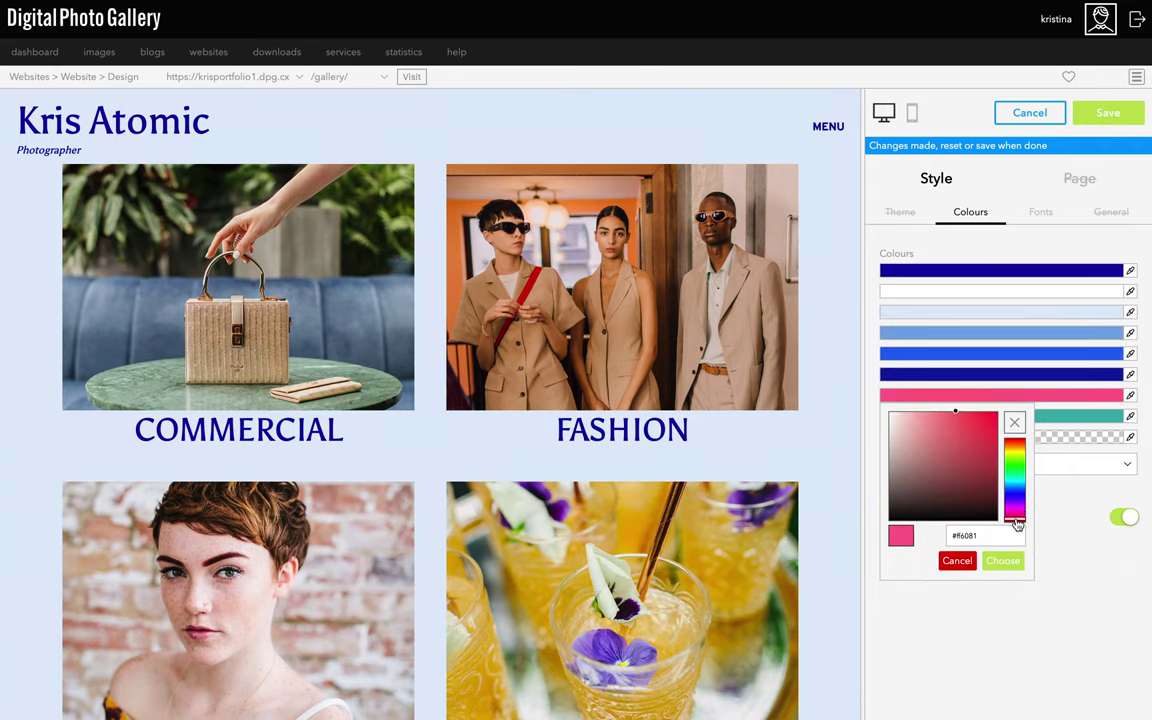
{"action": "left_click_drag", "start_coordinate": [1017, 524], "coordinate": [1009, 453]}
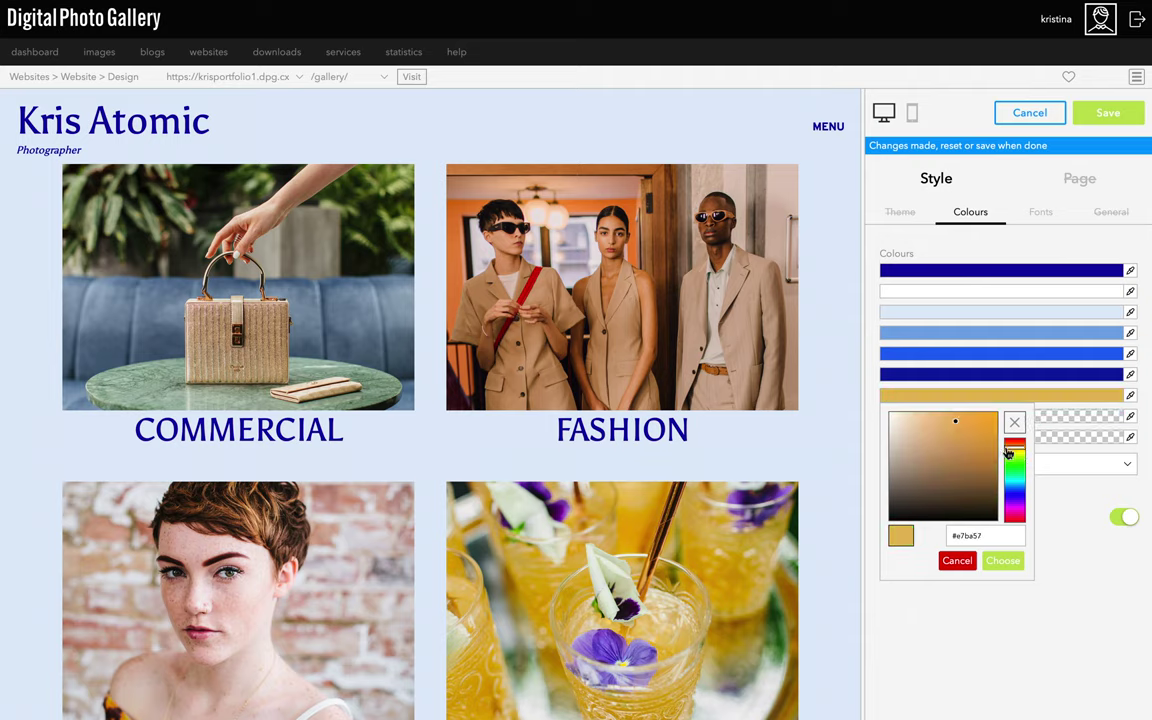
{"action": "left_click", "coordinate": [1105, 398]}
{"action": "left_click", "coordinate": [1105, 398]}
{"action": "left_click", "coordinate": [986, 414]}
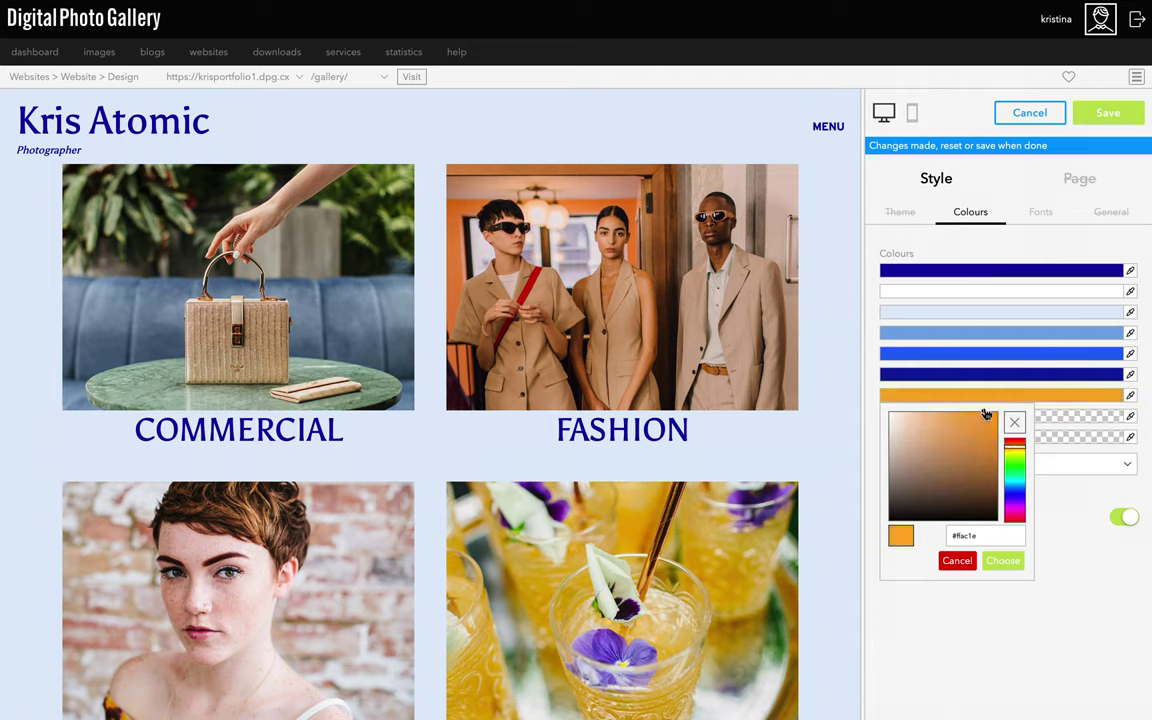
{"action": "left_click", "coordinate": [1003, 560]}
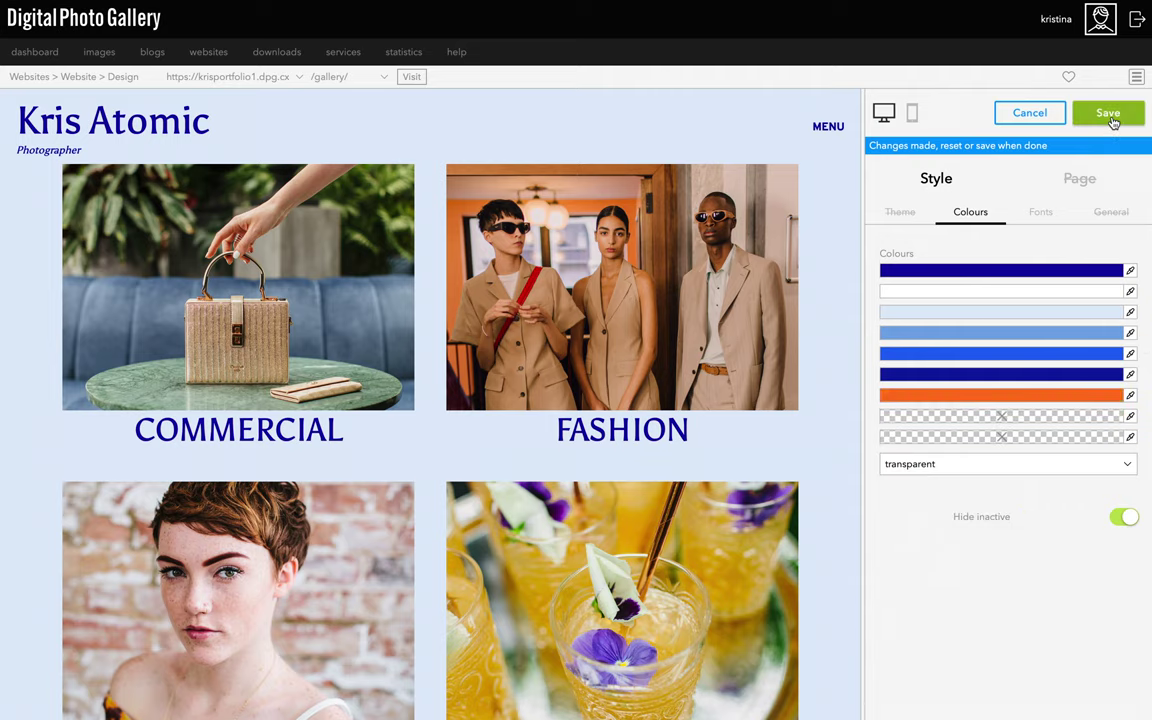
{"action": "left_click", "coordinate": [1108, 114]}
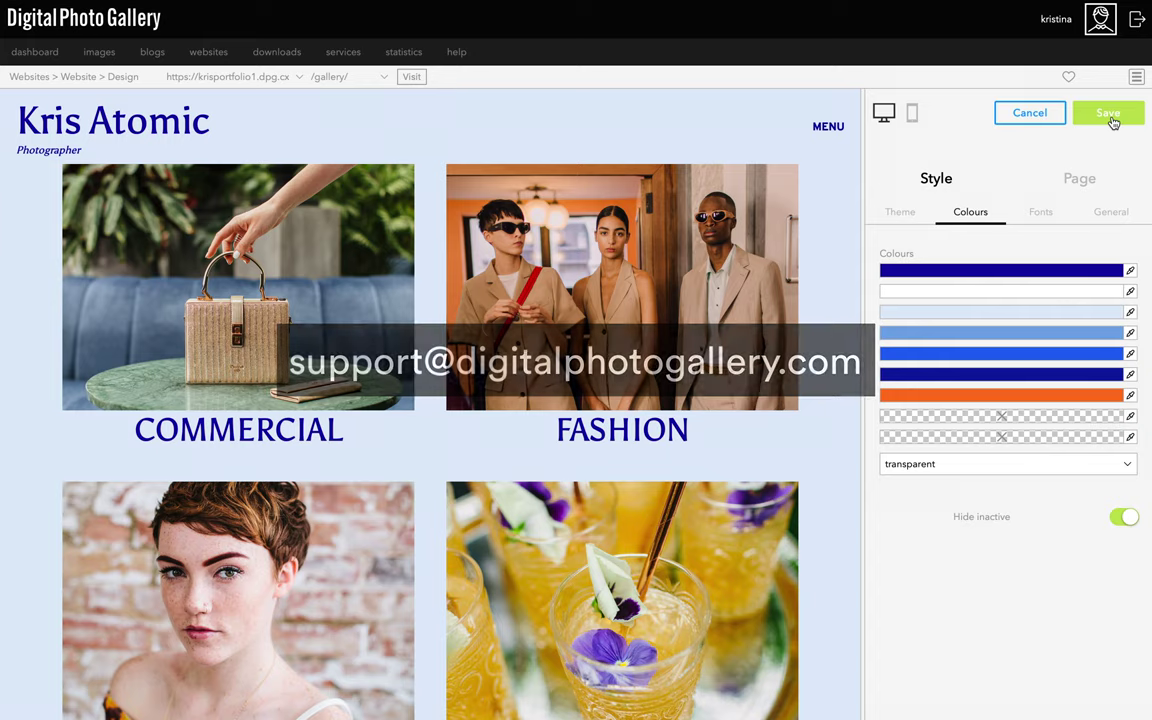
Step: With the site's overlay menu open, set the main navigation's Overlay Text font size to 0.9
{"action": "left_click", "coordinate": [829, 128]}
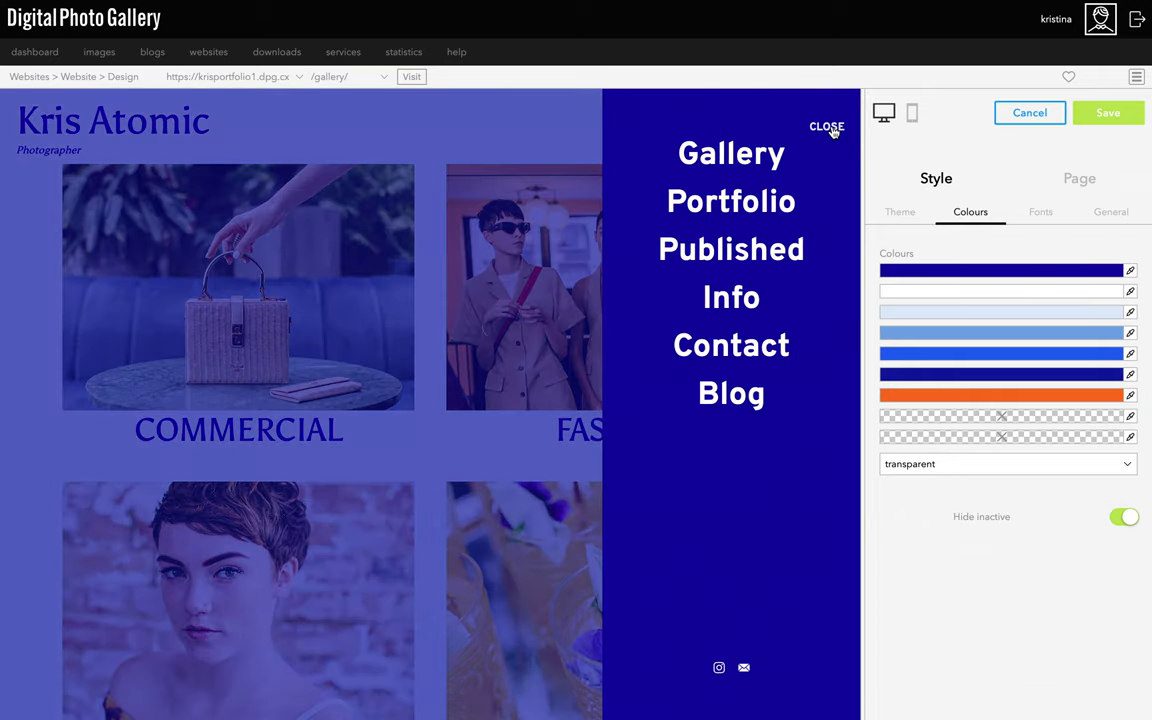
{"action": "left_click", "coordinate": [828, 128]}
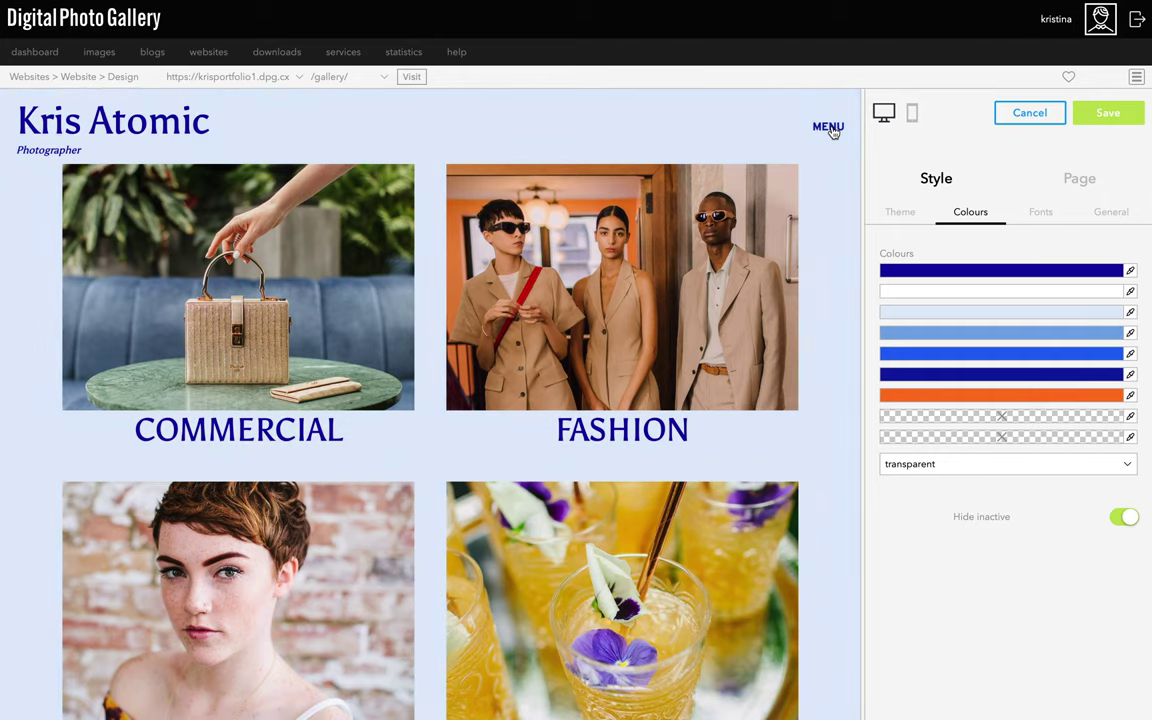
{"action": "left_click", "coordinate": [829, 128]}
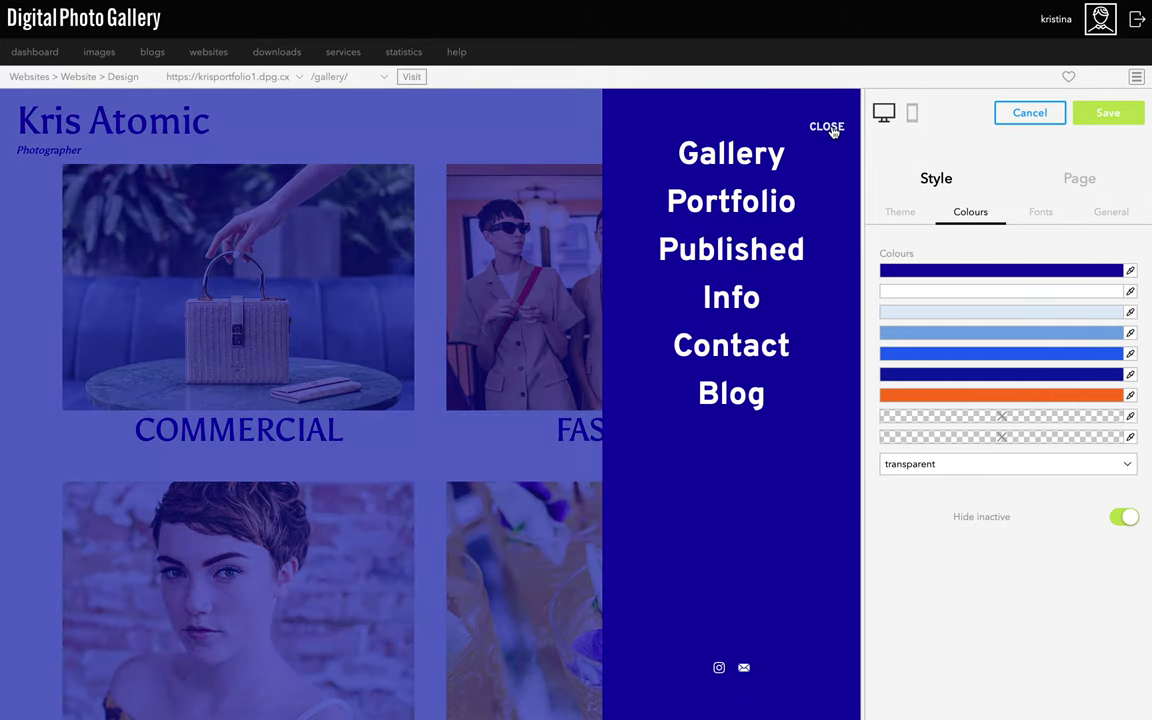
{"action": "scroll", "coordinate": [1013, 221], "scroll_direction": "right", "scroll_amount": 5}
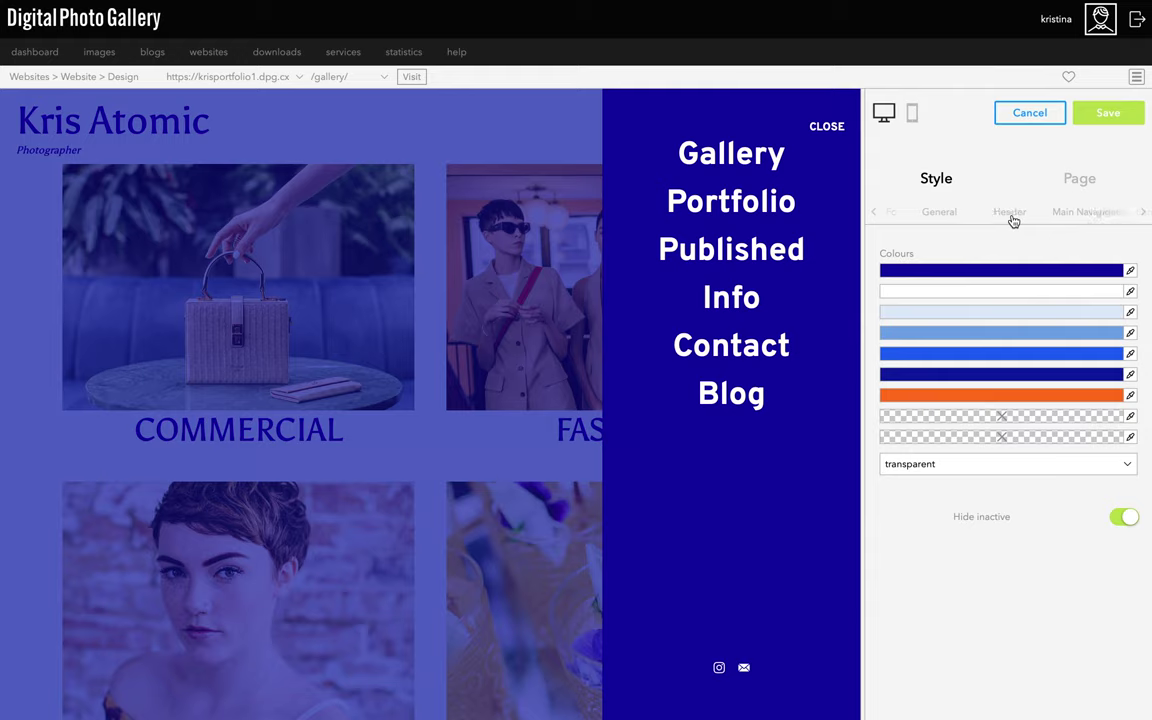
{"action": "left_click", "coordinate": [1024, 218]}
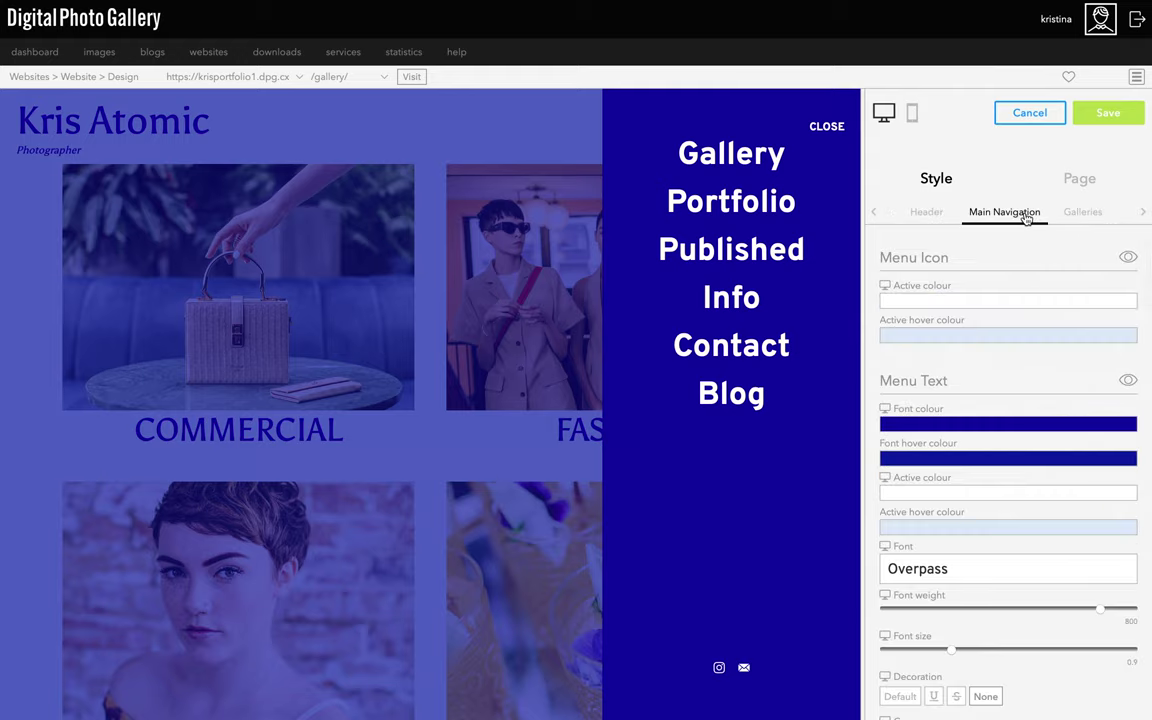
{"action": "scroll", "coordinate": [1003, 467], "scroll_direction": "down", "scroll_amount": 10}
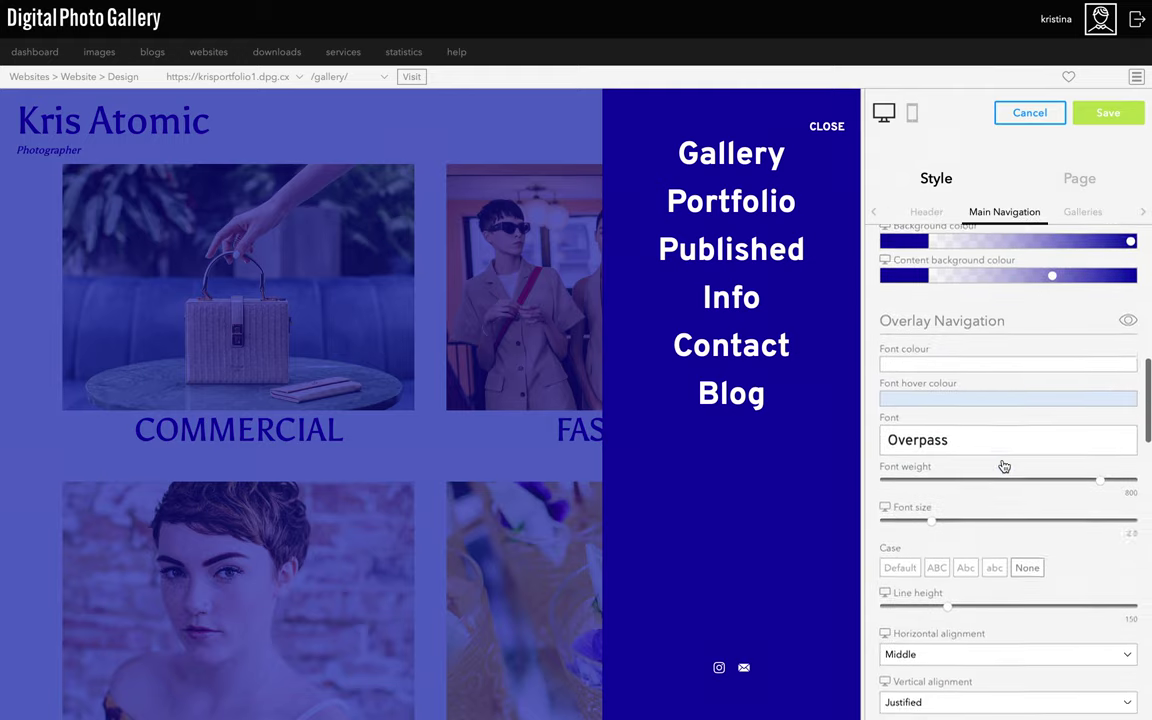
{"action": "scroll", "coordinate": [1003, 467], "scroll_direction": "down", "scroll_amount": 10}
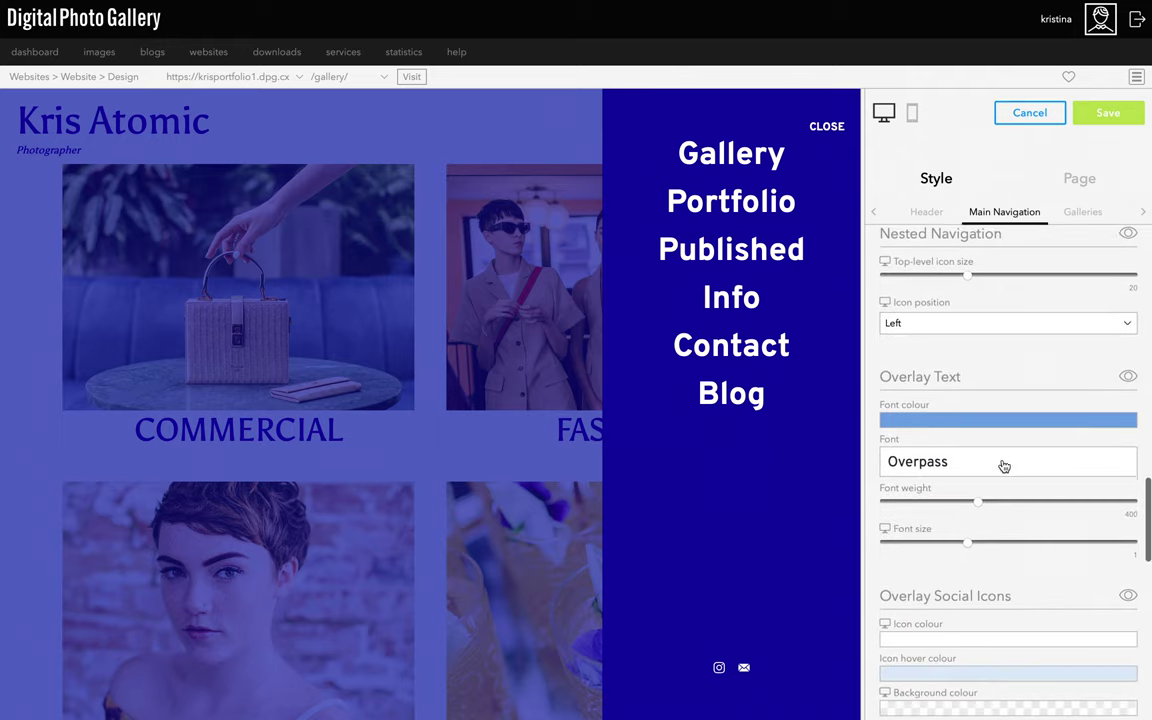
{"action": "scroll", "coordinate": [1004, 466], "scroll_direction": "down", "scroll_amount": 2}
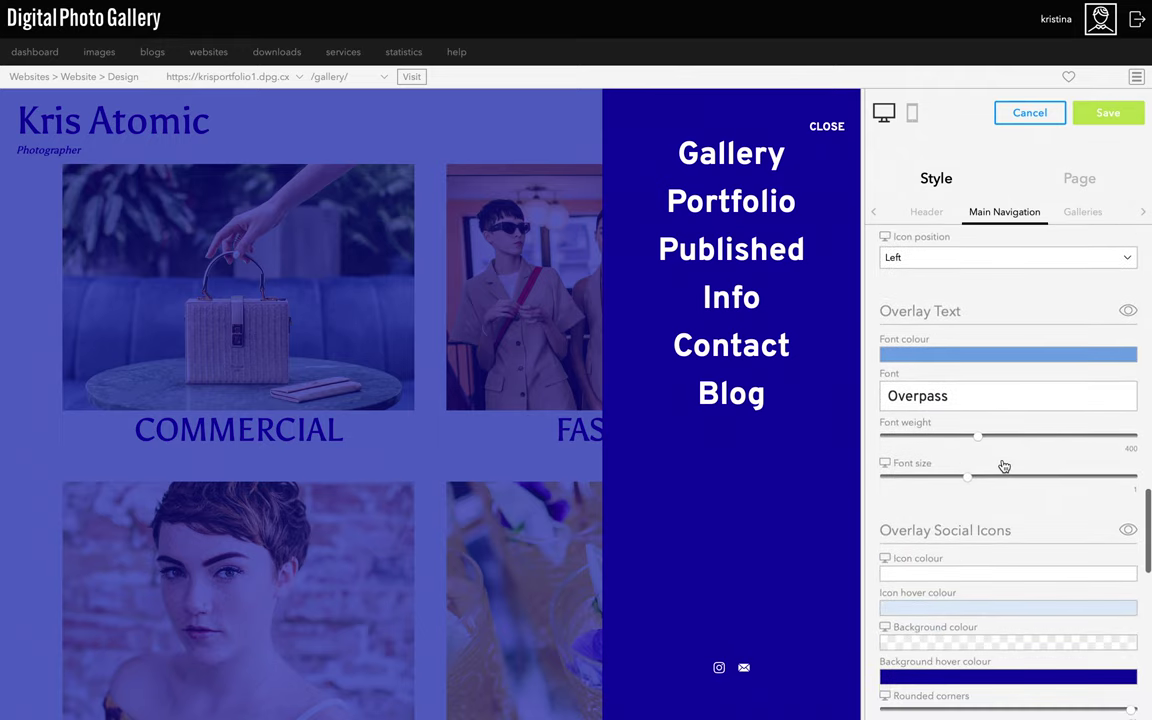
{"action": "left_click", "coordinate": [948, 483]}
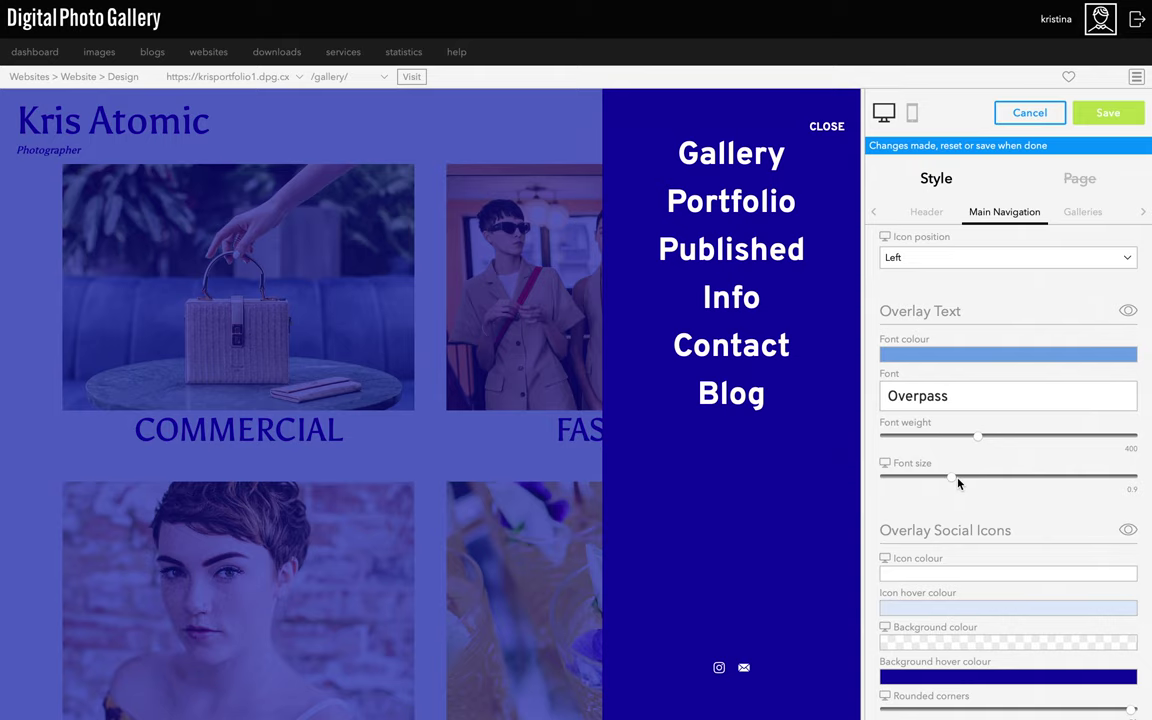
{"action": "left_click", "coordinate": [826, 127]}
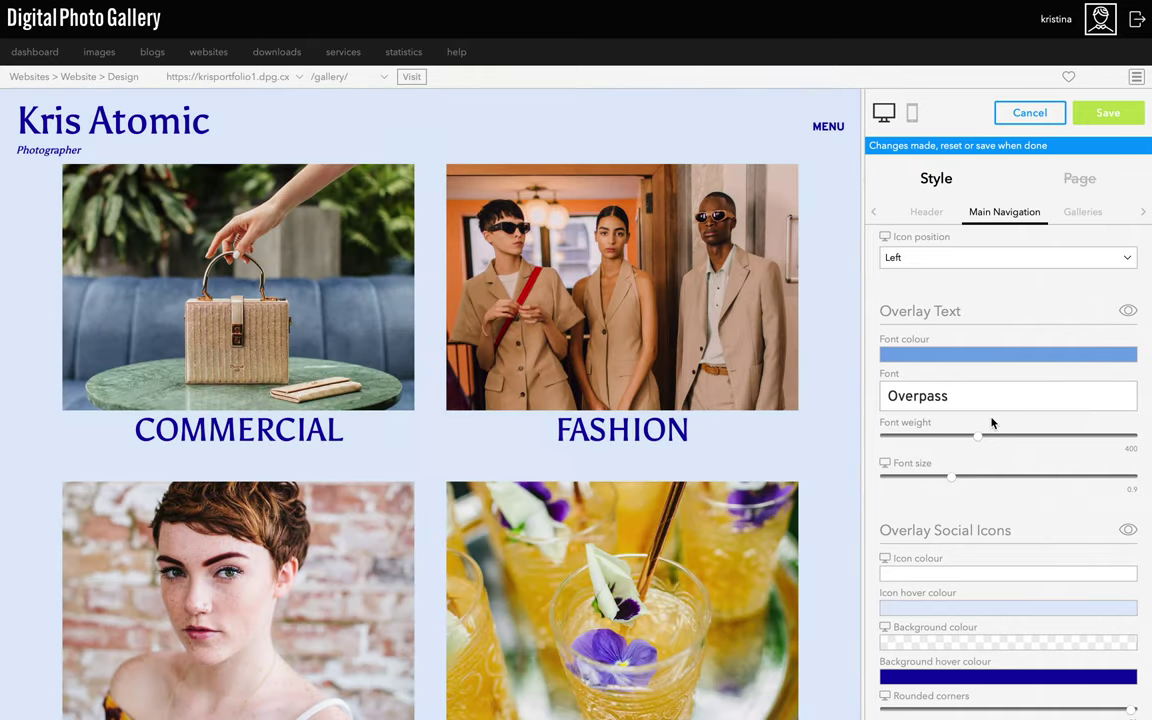
Step: Try an Overlay Navigation font size of 6.6 in the site's menu and return it to 2.5
{"action": "scroll", "coordinate": [992, 420], "scroll_direction": "up", "scroll_amount": 10}
{"action": "scroll", "coordinate": [992, 422], "scroll_direction": "up", "scroll_amount": 2}
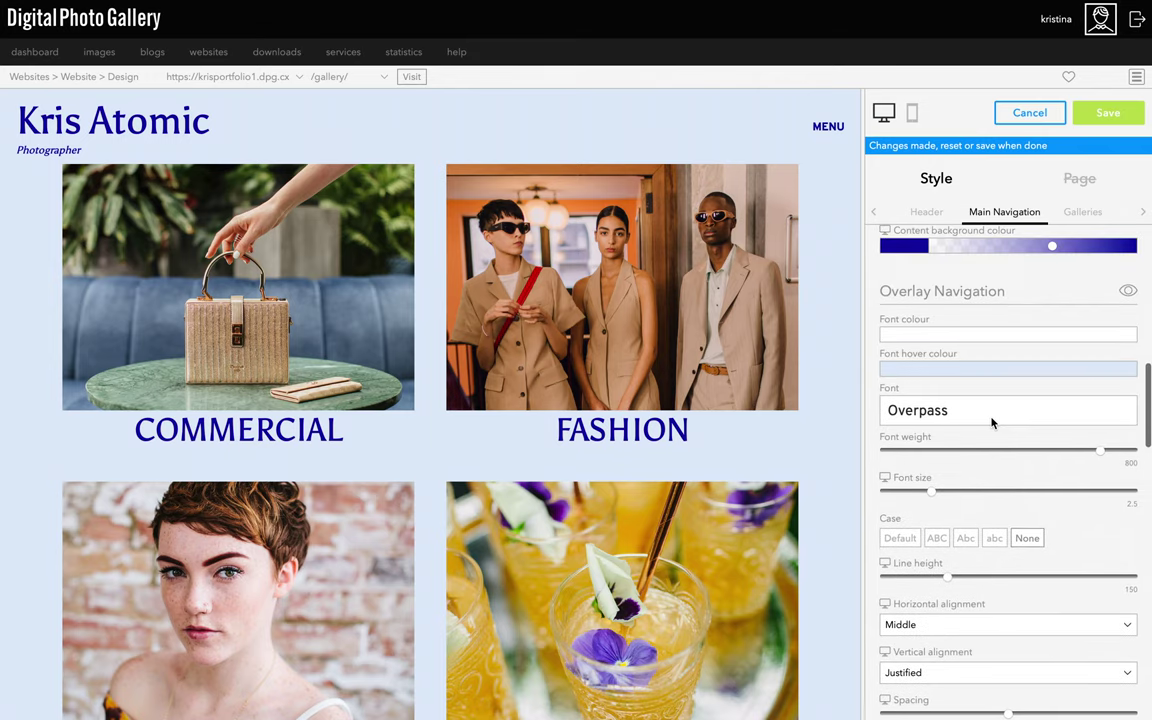
{"action": "left_click_drag", "start_coordinate": [933, 493], "coordinate": [1038, 492]}
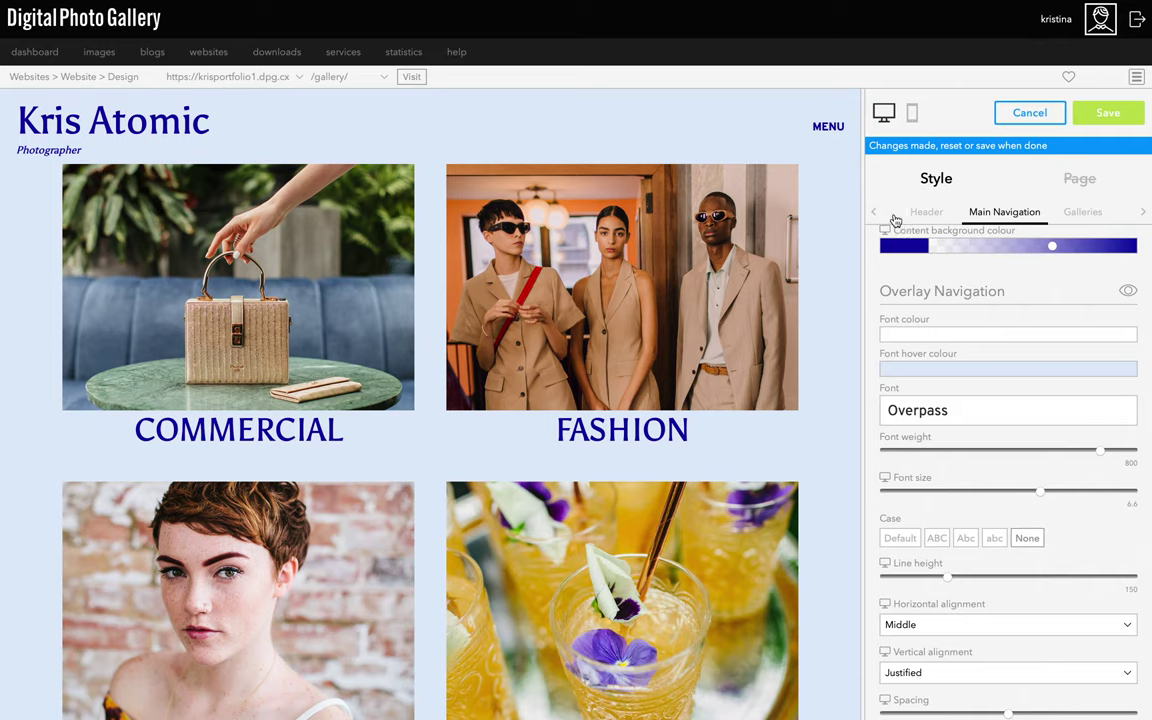
{"action": "left_click", "coordinate": [828, 125]}
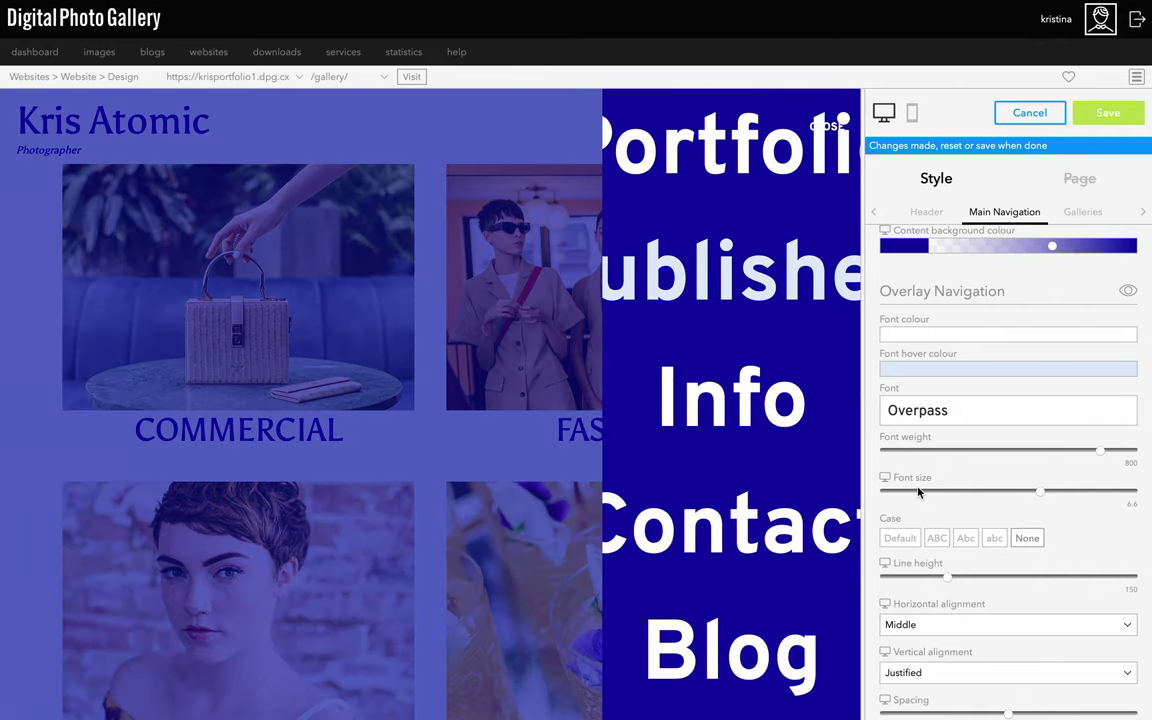
{"action": "left_click_drag", "start_coordinate": [1040, 491], "coordinate": [935, 490]}
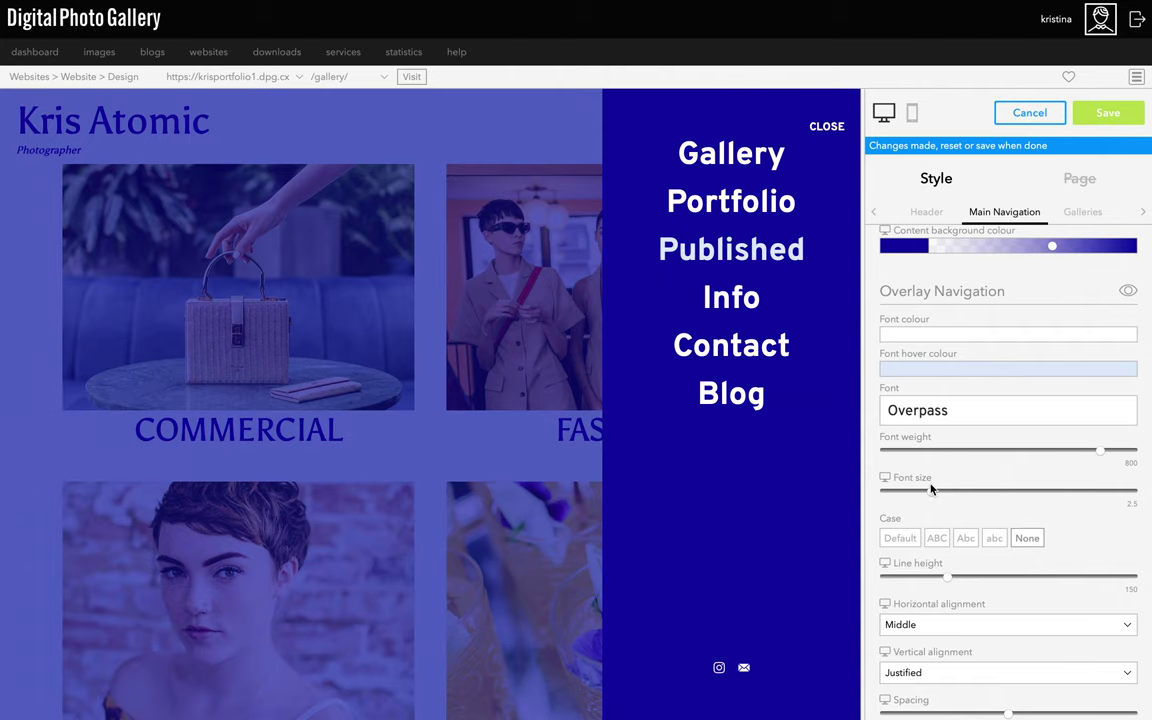
{"action": "left_click", "coordinate": [835, 129]}
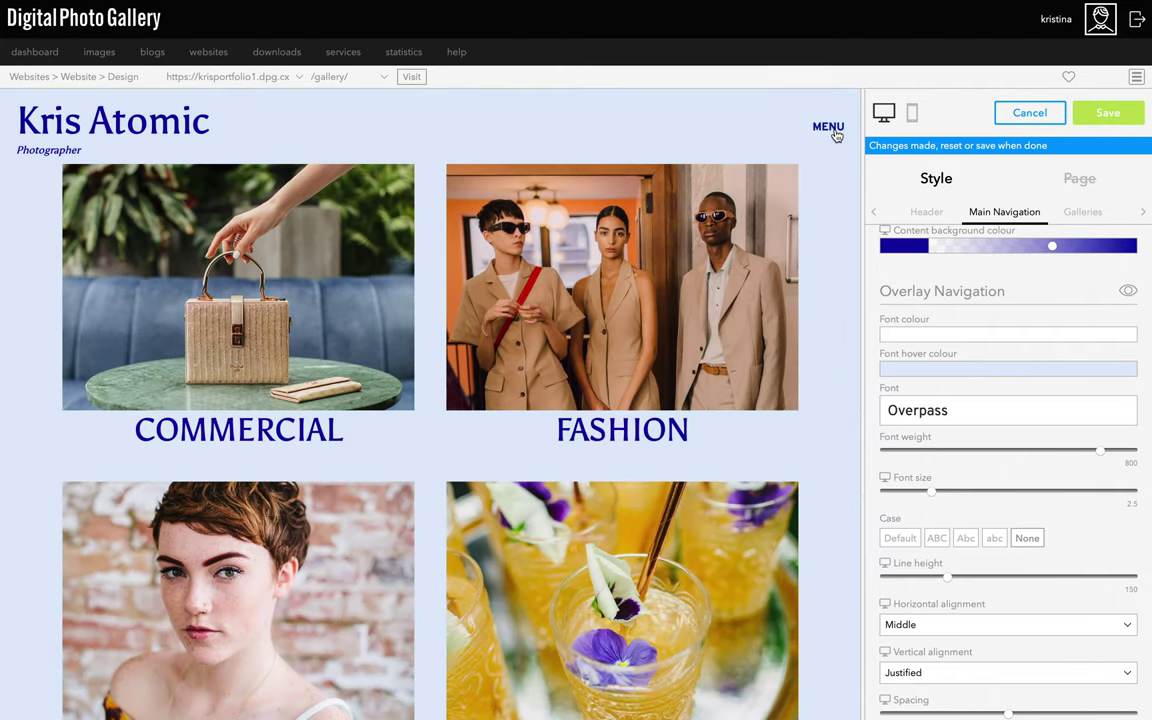
Step: Set the main navigation's Menu Text font weight to 500 and its font size to 1.4
{"action": "scroll", "coordinate": [1080, 360], "scroll_direction": "down", "scroll_amount": 3}
{"action": "scroll", "coordinate": [1080, 360], "scroll_direction": "up", "scroll_amount": 10}
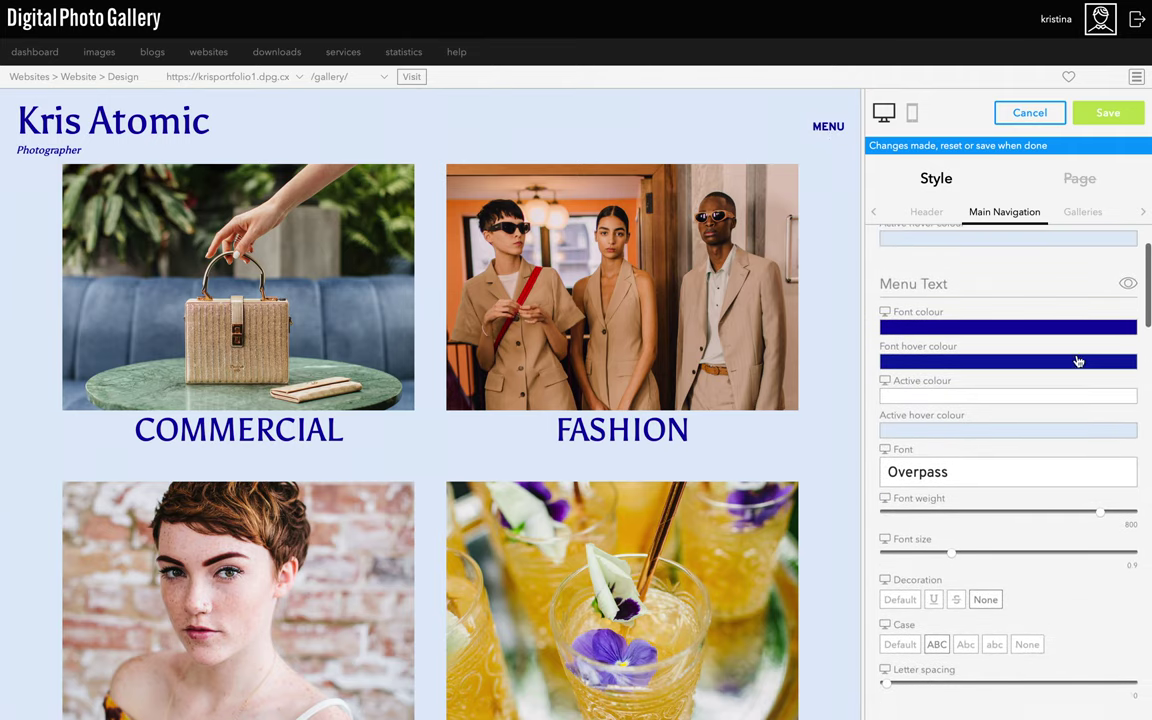
{"action": "mouse_move", "coordinate": [1008, 511]}
{"action": "left_mouse_down"}
{"action": "mouse_move", "coordinate": [940, 515]}
{"action": "mouse_move", "coordinate": [1093, 527]}
{"action": "mouse_move", "coordinate": [1041, 532]}
{"action": "mouse_move", "coordinate": [1008, 513]}
{"action": "left_mouse_up"}
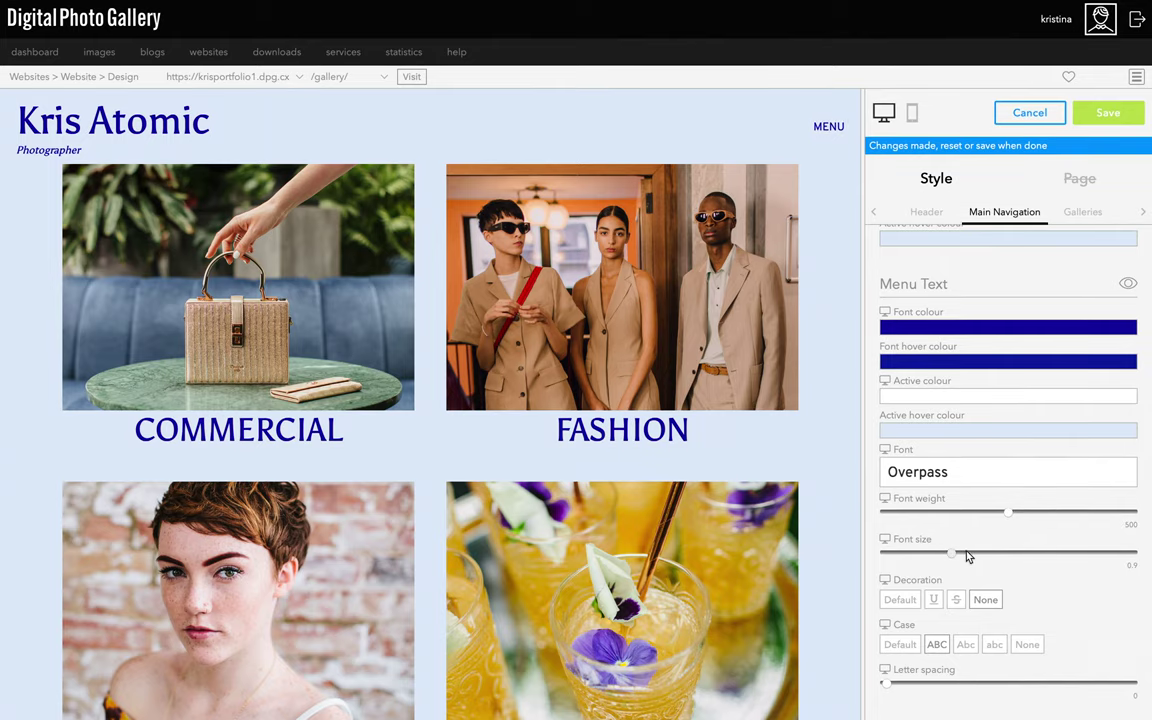
{"action": "left_click_drag", "start_coordinate": [966, 552], "coordinate": [1033, 553]}
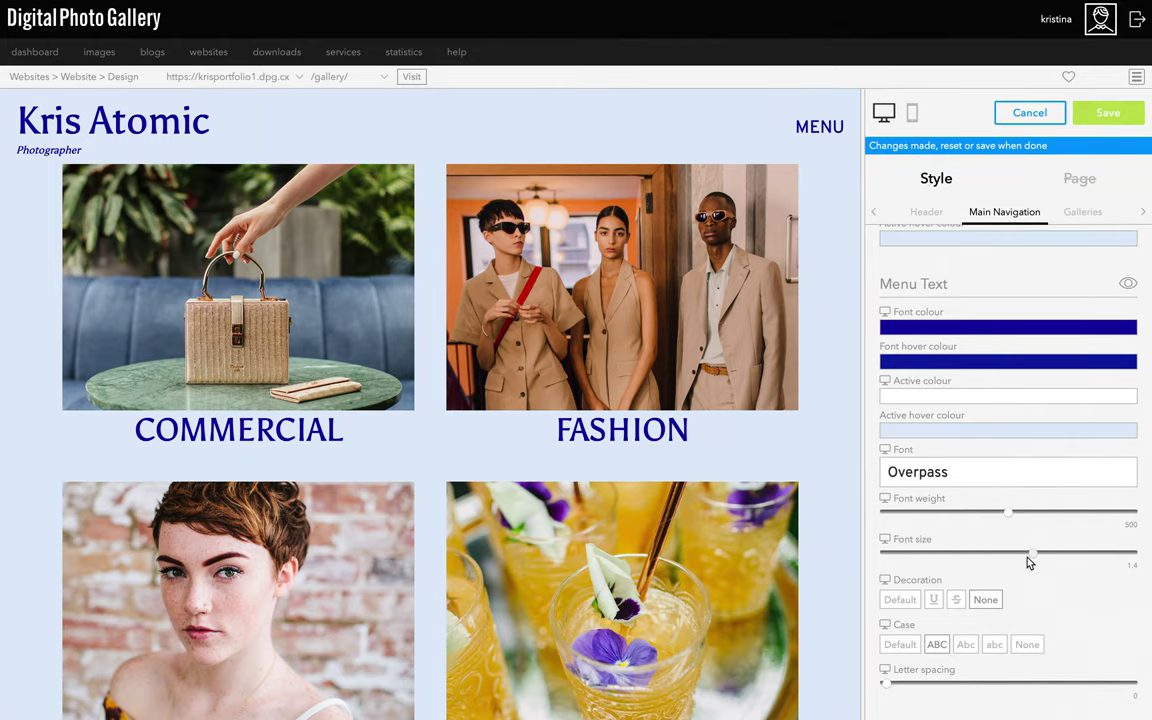
Step: Set the Header Text font weight to 100 and font size to 2.5, and make the tagline light blue in normal style
{"action": "left_click", "coordinate": [938, 214]}
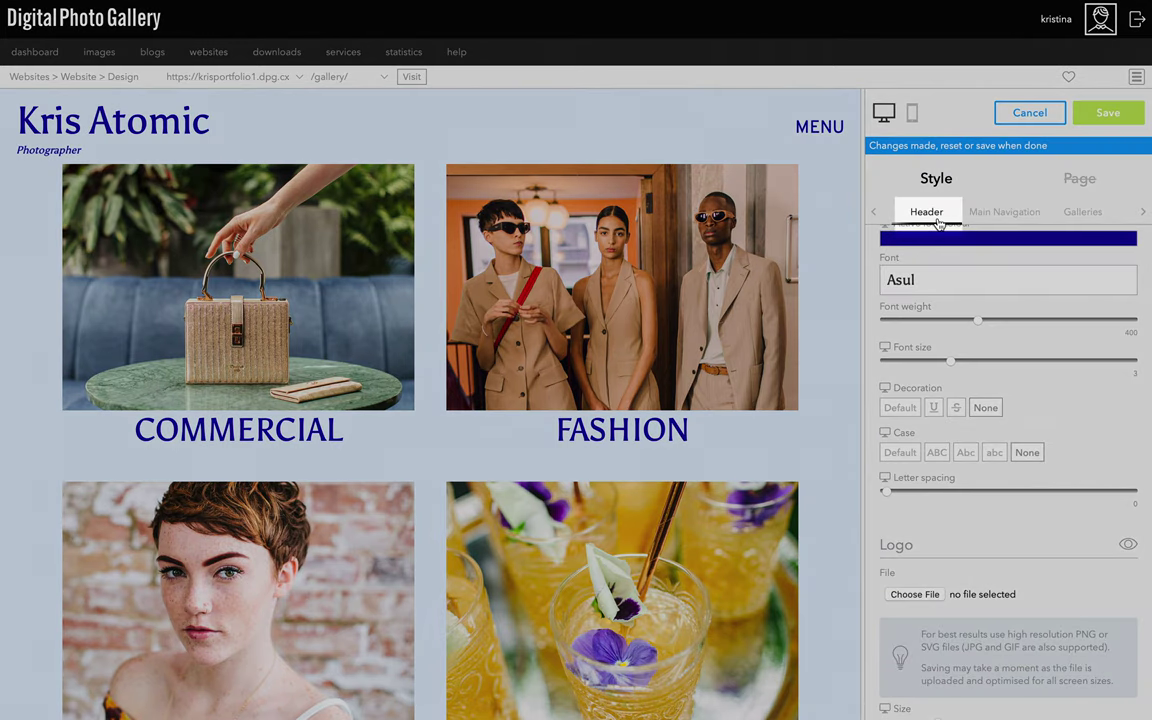
{"action": "scroll", "coordinate": [960, 300], "scroll_direction": "up", "scroll_amount": 2}
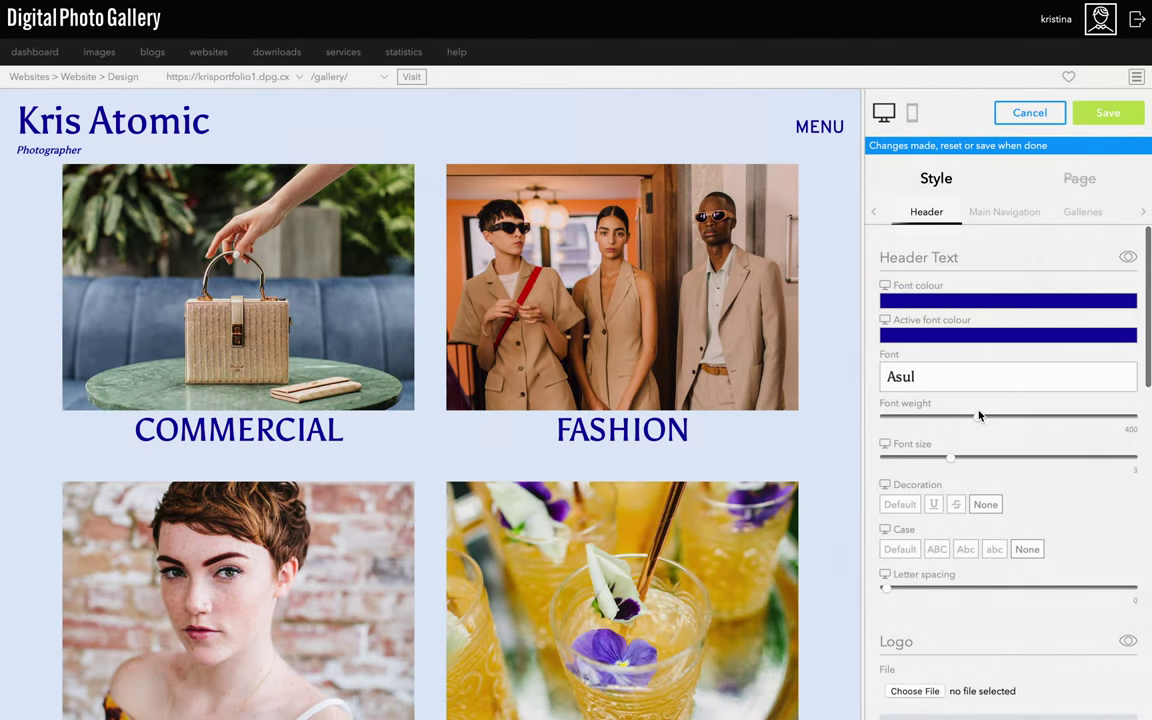
{"action": "left_click_drag", "start_coordinate": [979, 415], "coordinate": [881, 415]}
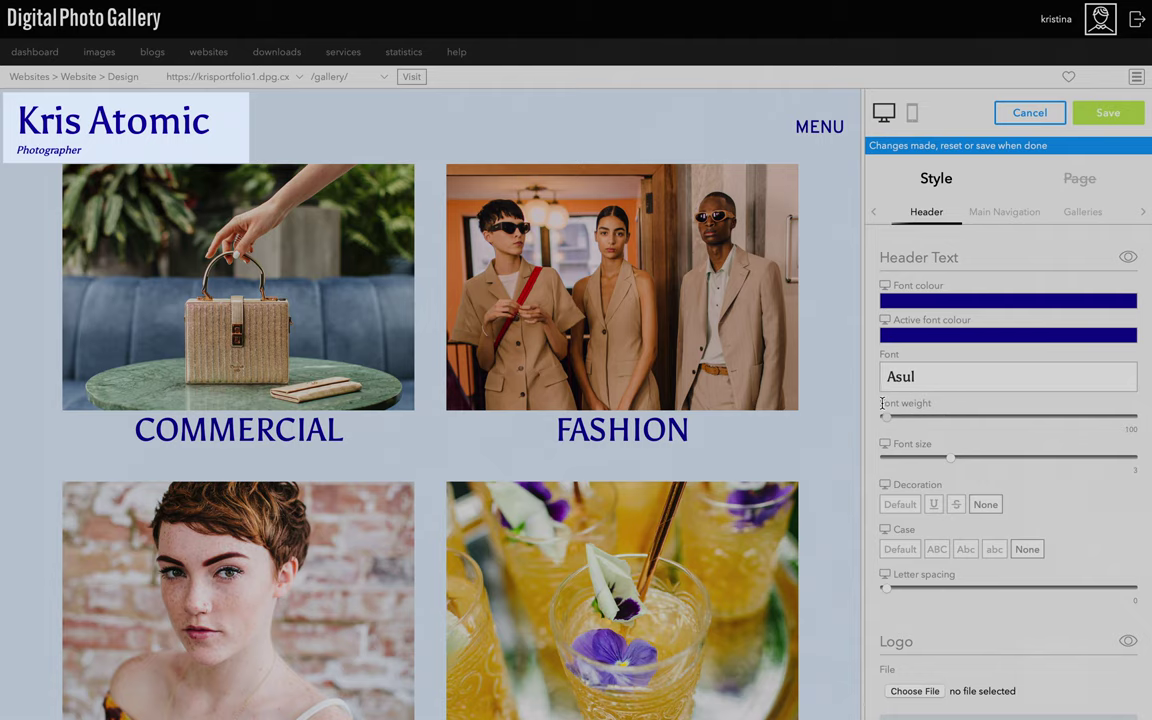
{"action": "mouse_move", "coordinate": [950, 457]}
{"action": "left_mouse_down"}
{"action": "mouse_move", "coordinate": [980, 463]}
{"action": "mouse_move", "coordinate": [938, 456]}
{"action": "left_mouse_up"}
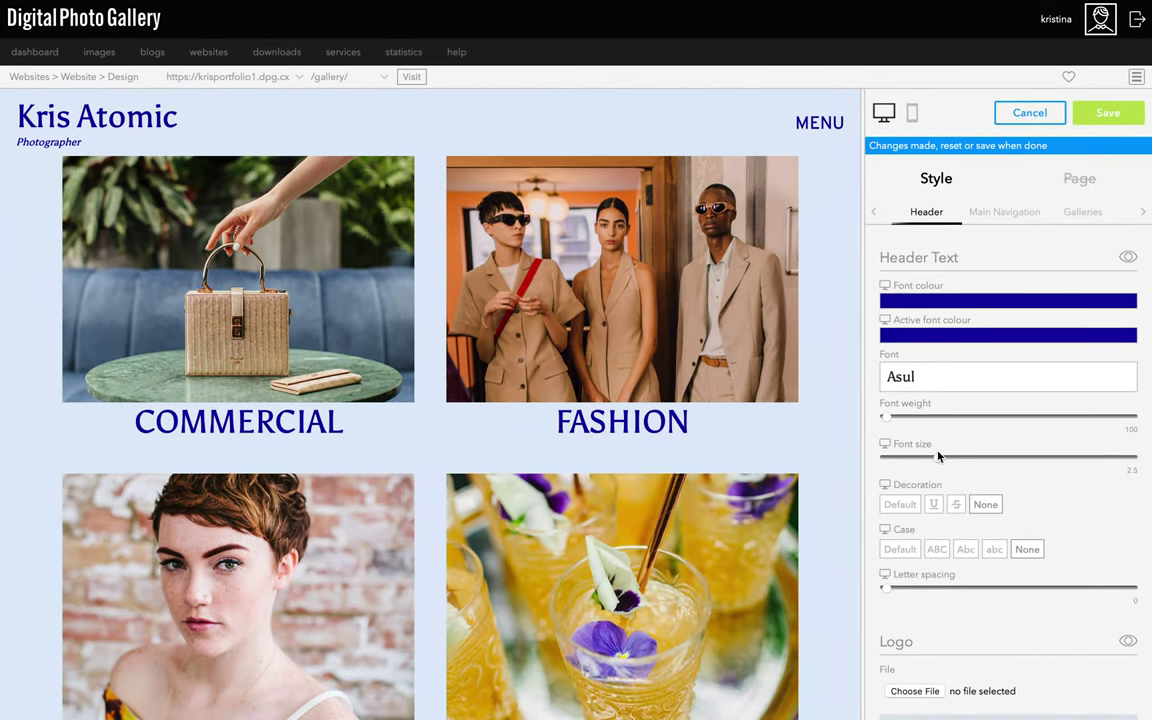
{"action": "scroll", "coordinate": [938, 456], "scroll_direction": "down", "scroll_amount": 3}
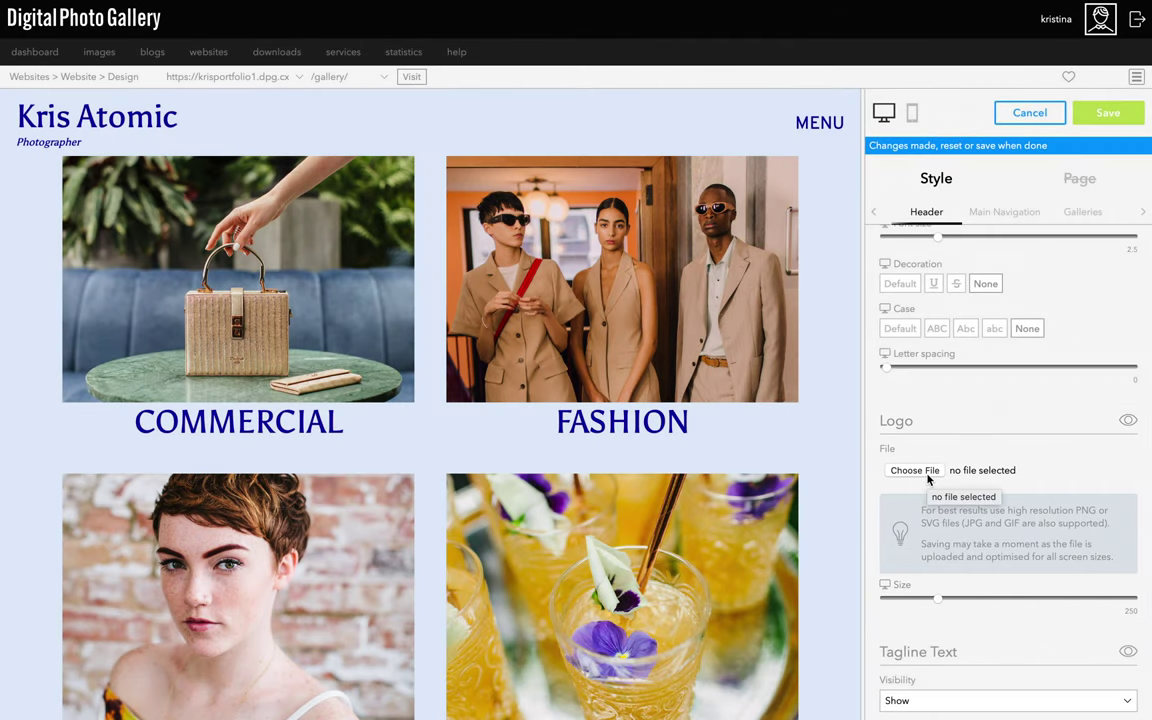
{"action": "scroll", "coordinate": [895, 300], "scroll_direction": "up", "scroll_amount": 3}
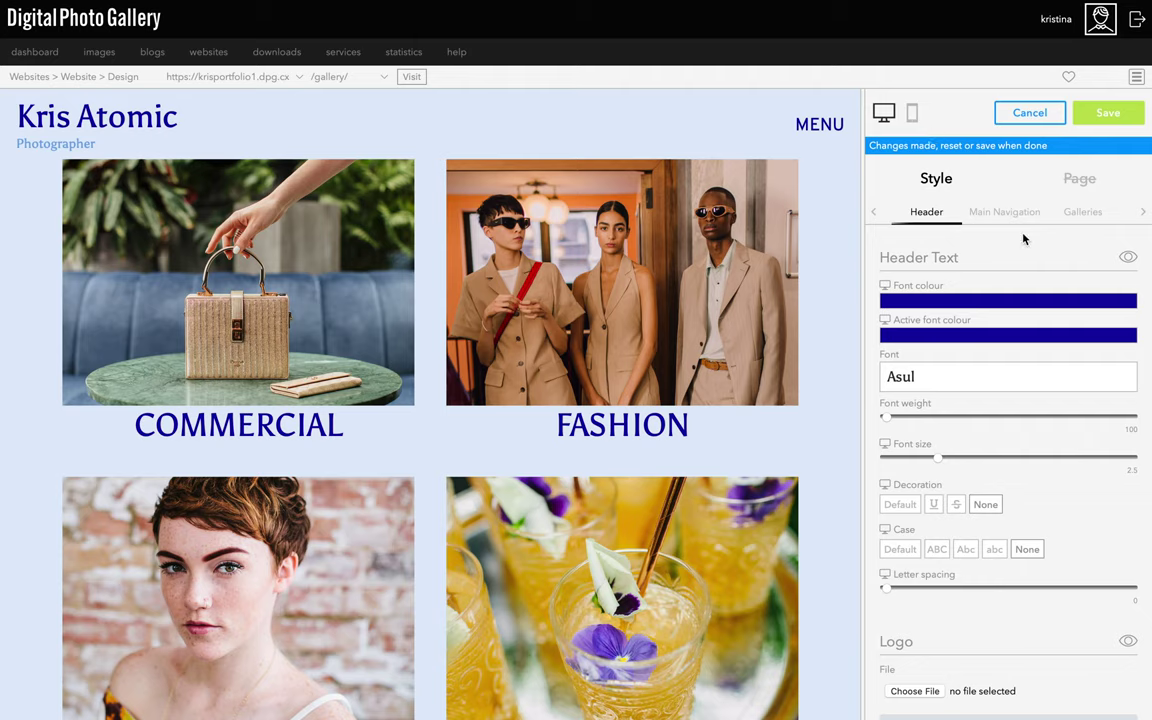
Step: Try the medium light blue as the header's Top Bar colour and return it to the pale blue
{"action": "scroll", "coordinate": [1040, 355], "scroll_direction": "down", "scroll_amount": 5}
{"action": "scroll", "coordinate": [1040, 355], "scroll_direction": "down", "scroll_amount": 1}
{"action": "scroll", "coordinate": [1040, 355], "scroll_direction": "up", "scroll_amount": 3}
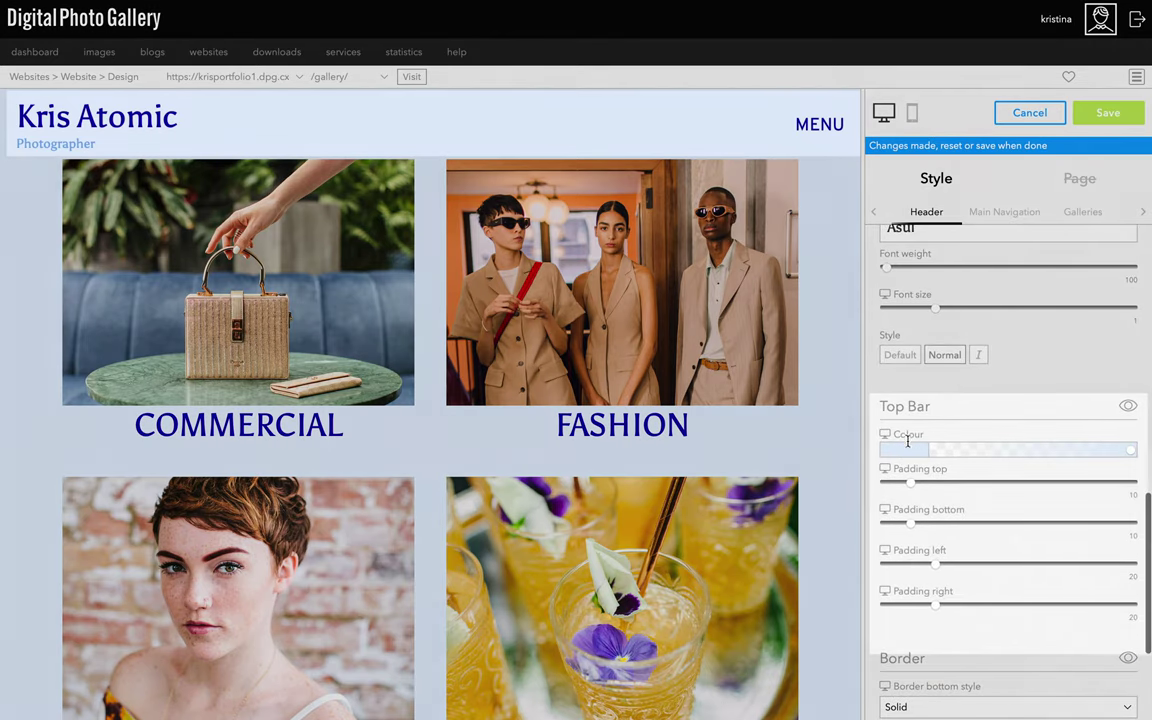
{"action": "left_click", "coordinate": [908, 445]}
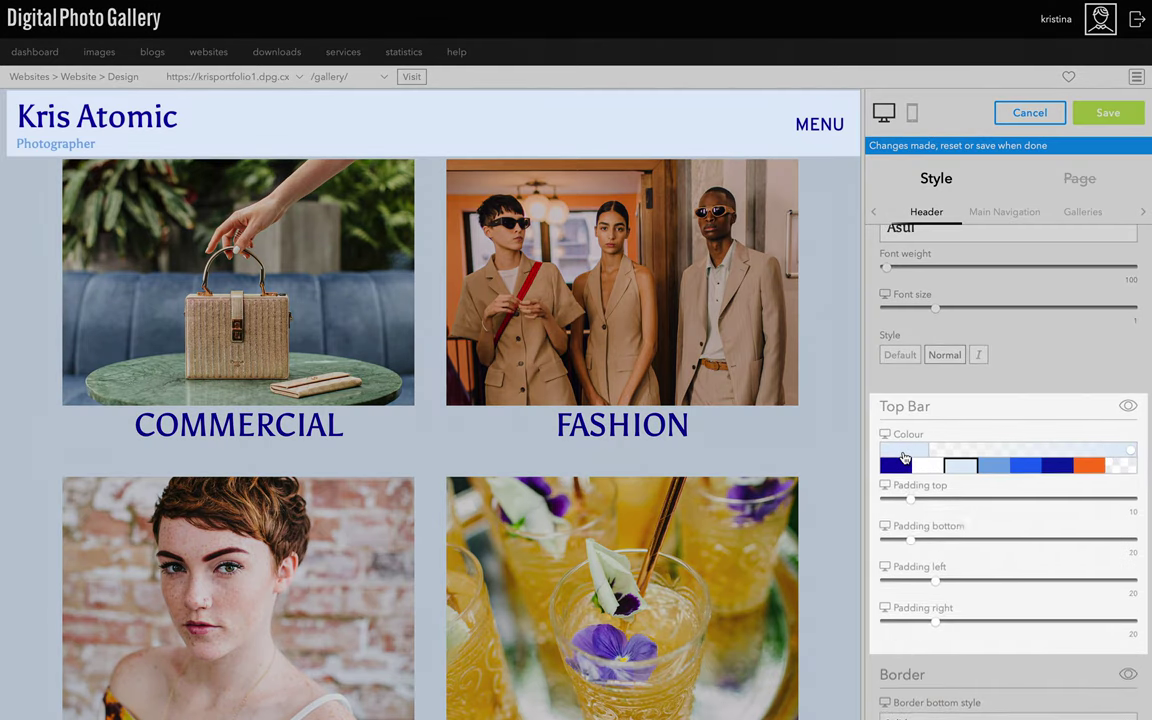
{"action": "left_click", "coordinate": [1015, 476]}
{"action": "left_click", "coordinate": [992, 470]}
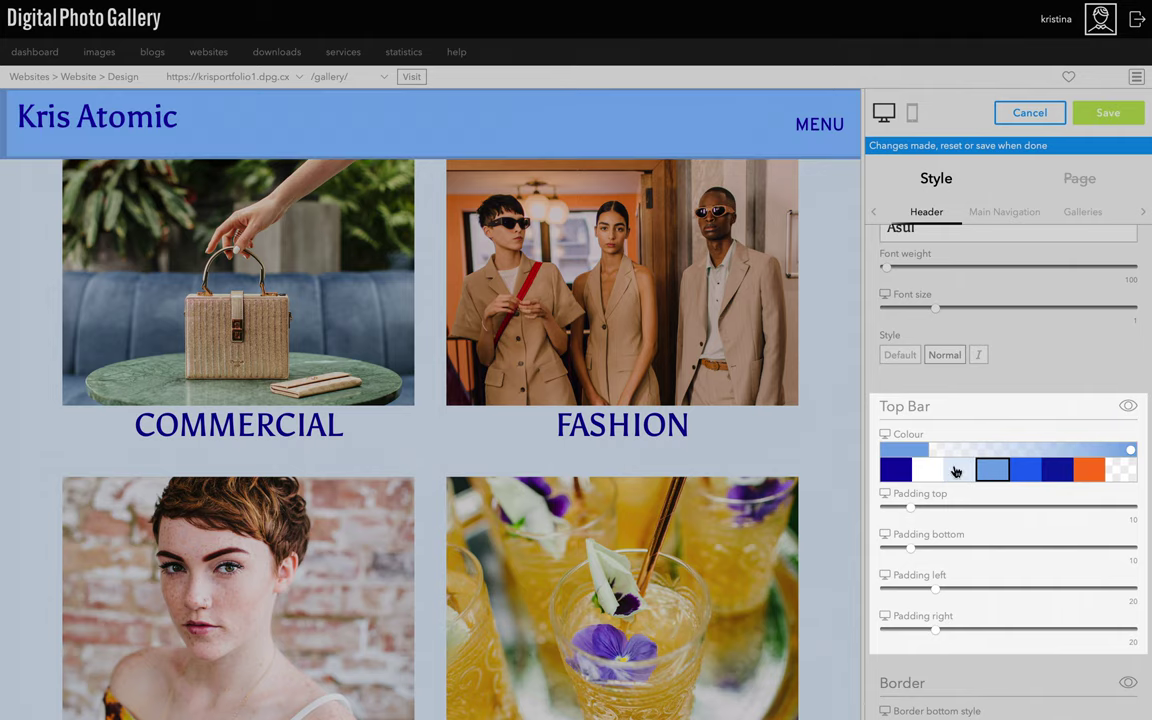
{"action": "left_click", "coordinate": [958, 470]}
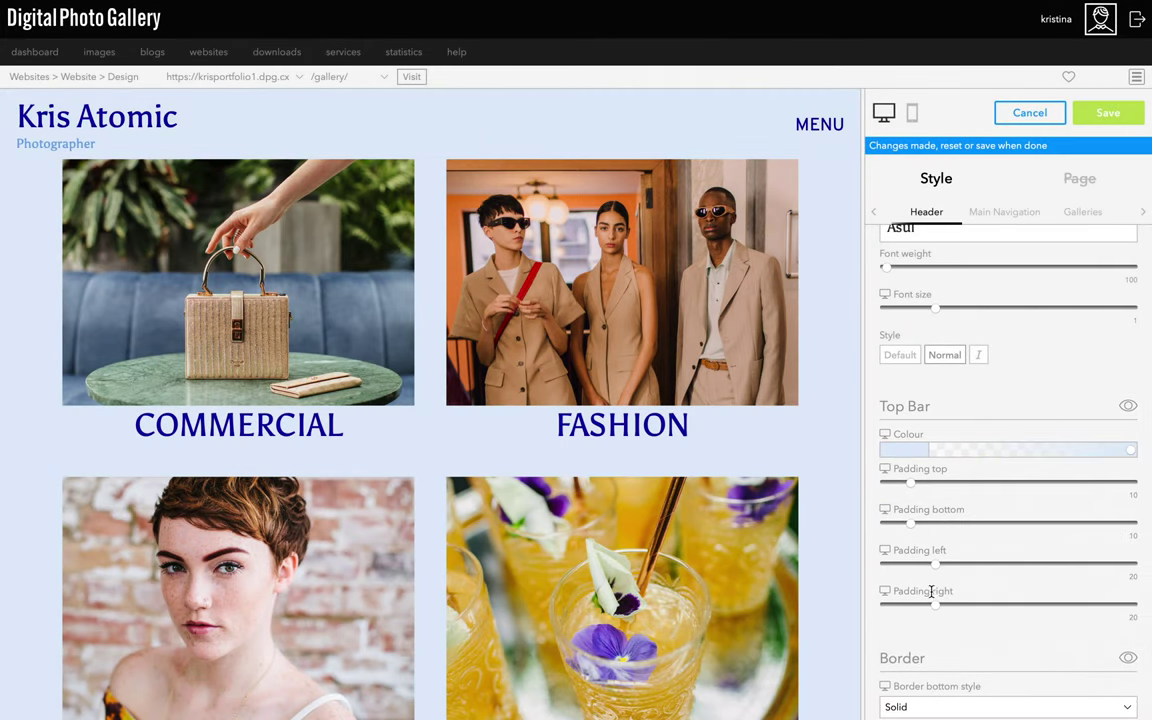
Step: Set the Top Bar's bottom padding to 20 and its colour to transparent after trying white
{"action": "left_click_drag", "start_coordinate": [910, 522], "coordinate": [935, 527]}
{"action": "left_click", "coordinate": [914, 455]}
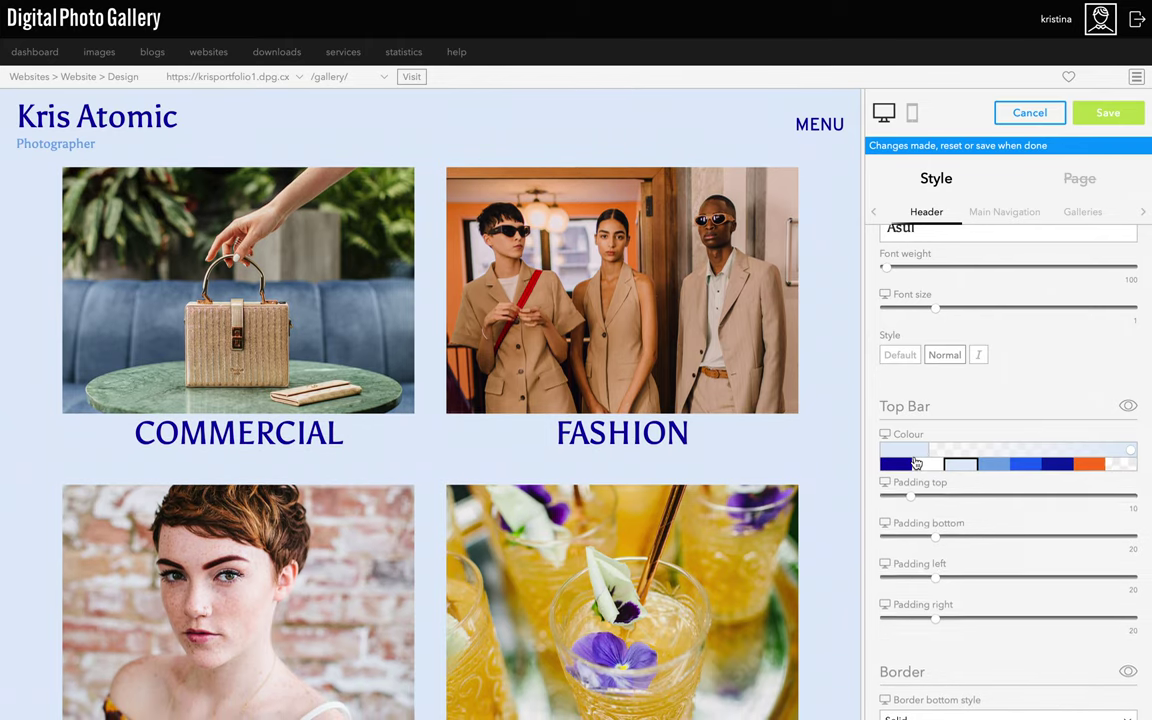
{"action": "left_click", "coordinate": [930, 474]}
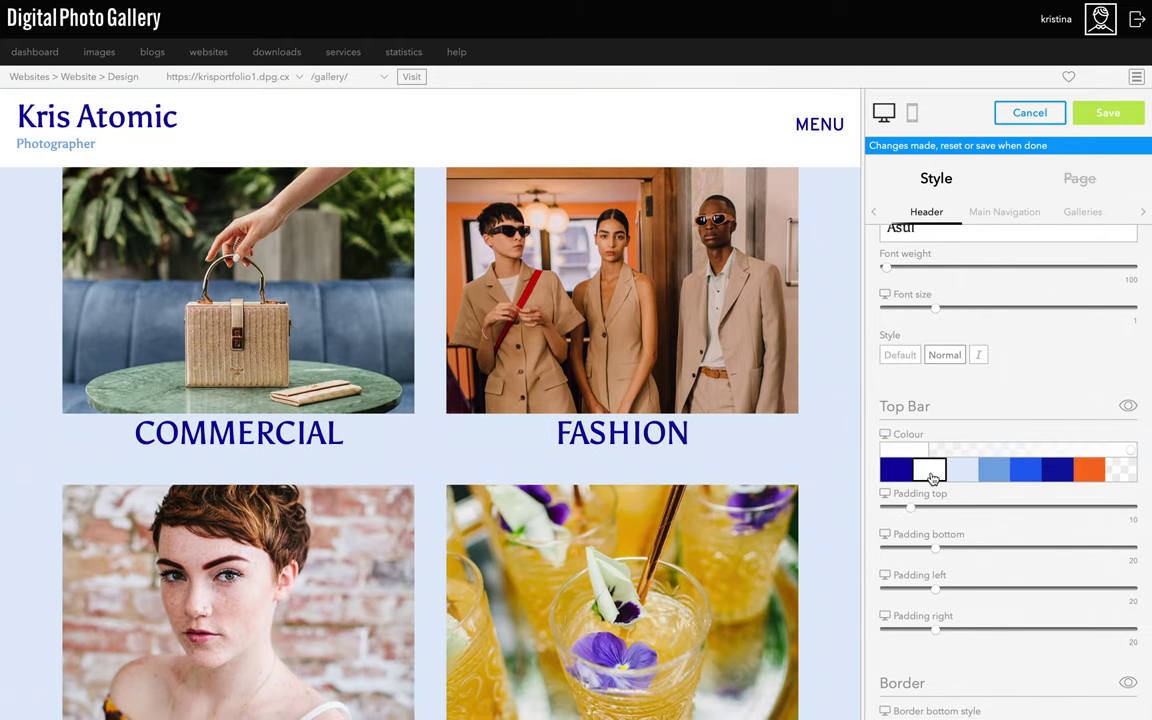
{"action": "left_click", "coordinate": [1119, 470]}
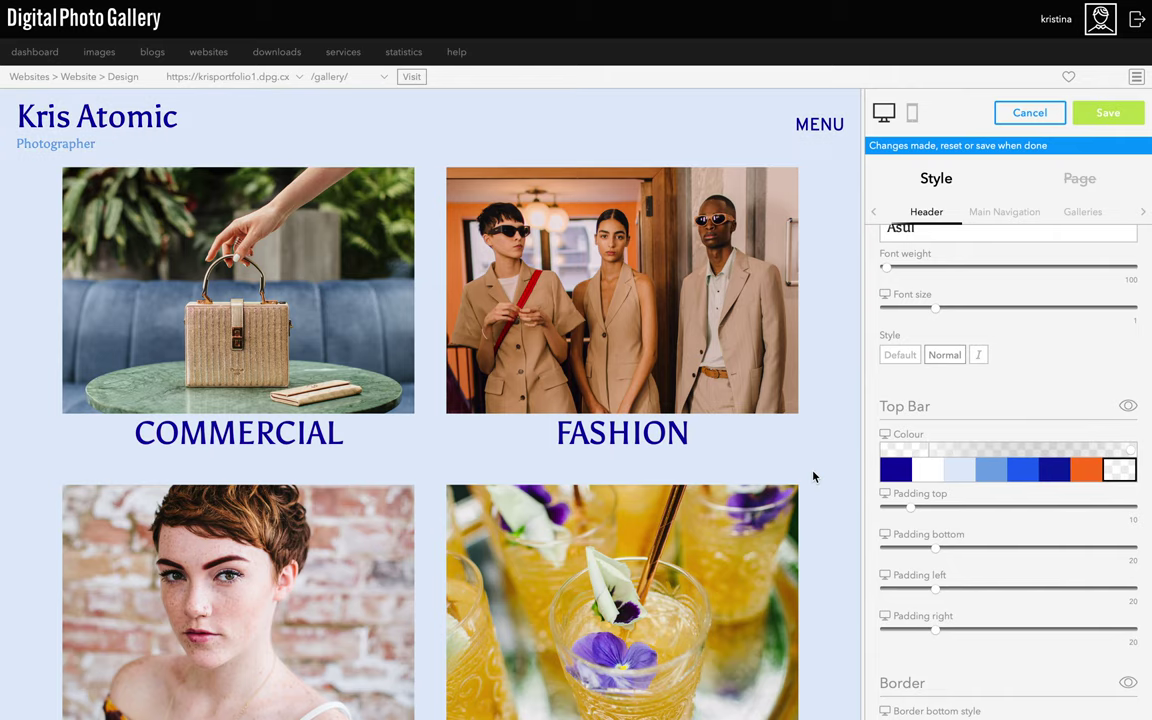
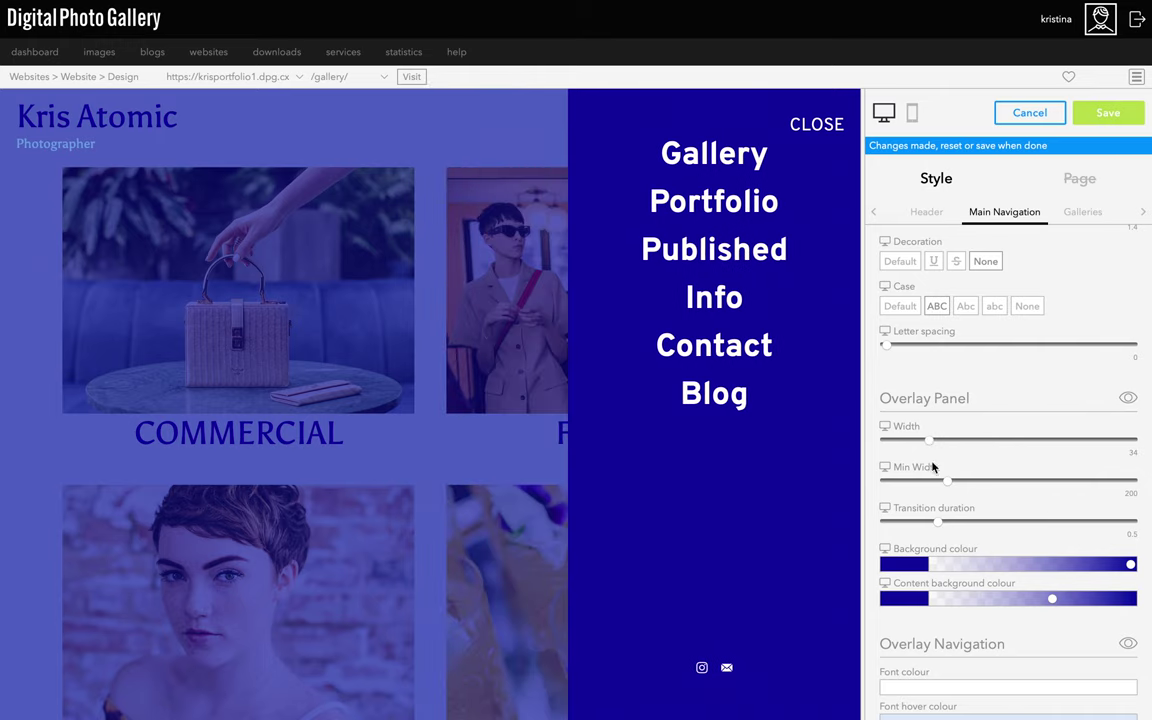
Step: Make the Overlay Panel's content background colour almost fully transparent and set the Overlay Navigation font to Asul
{"action": "left_click", "coordinate": [950, 565]}
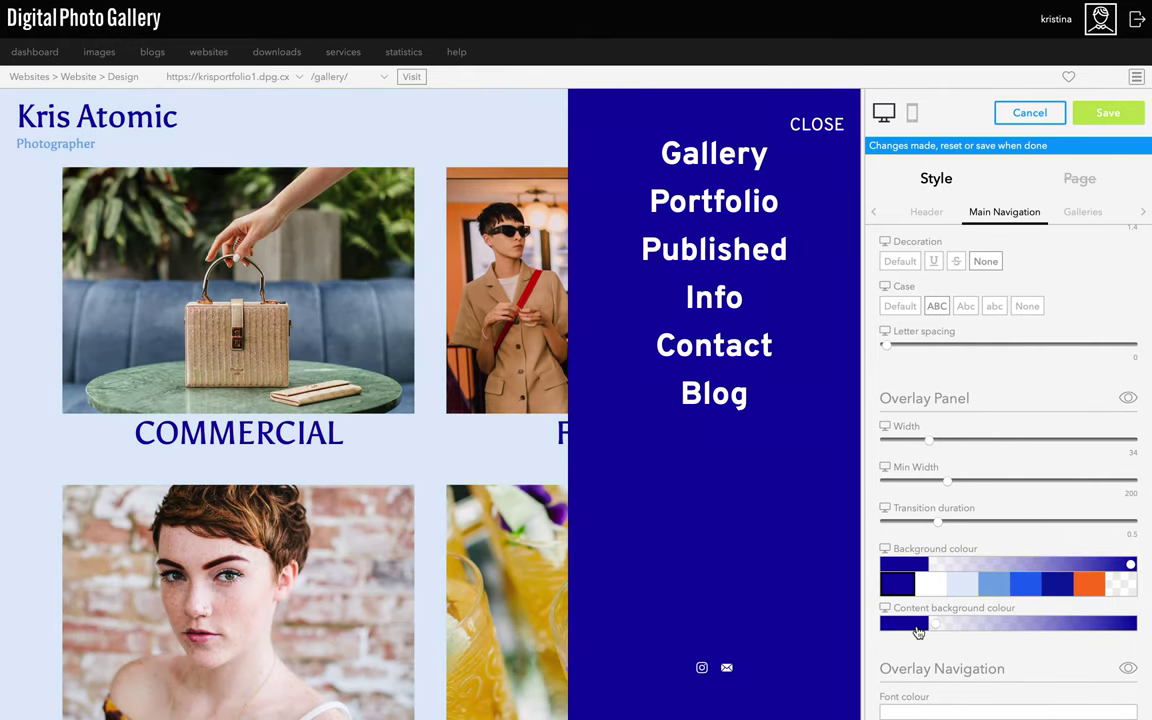
{"action": "scroll", "coordinate": [980, 406], "scroll_direction": "down", "scroll_amount": 4}
{"action": "left_click", "coordinate": [947, 468]}
{"action": "left_click", "coordinate": [933, 499]}
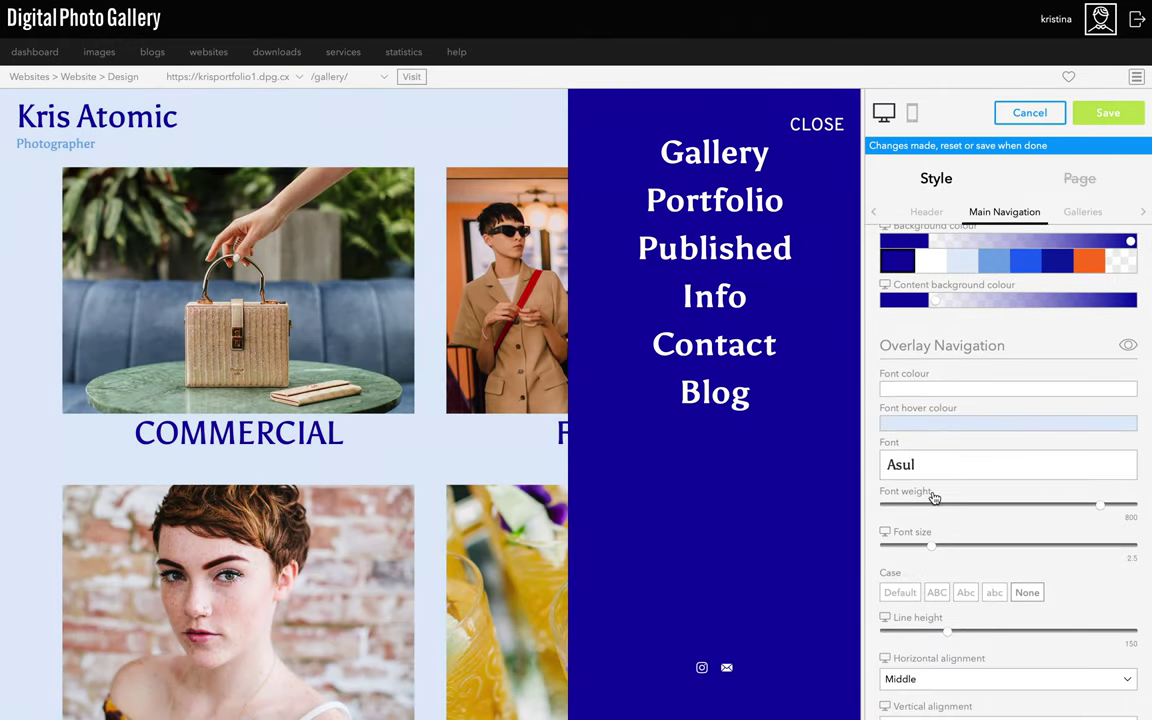
Step: Set the Overlay Navigation text to uppercase with font weight 100 and font size 1.8, and increase its line height
{"action": "left_click", "coordinate": [933, 593]}
{"action": "scroll", "coordinate": [940, 560], "scroll_direction": "down", "scroll_amount": 2}
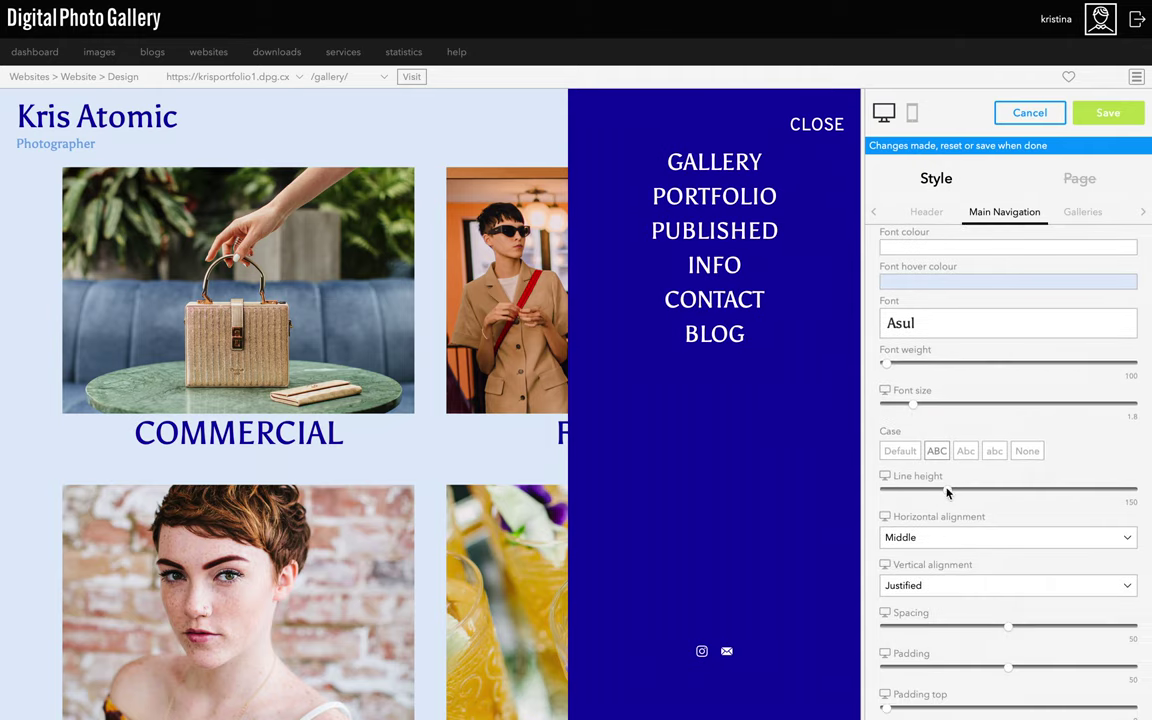
{"action": "left_click_drag", "start_coordinate": [946, 489], "coordinate": [975, 494]}
Step: Set the Overlay Social Icons' icon hover colour to orange and save the design
{"action": "left_click", "coordinate": [814, 477]}
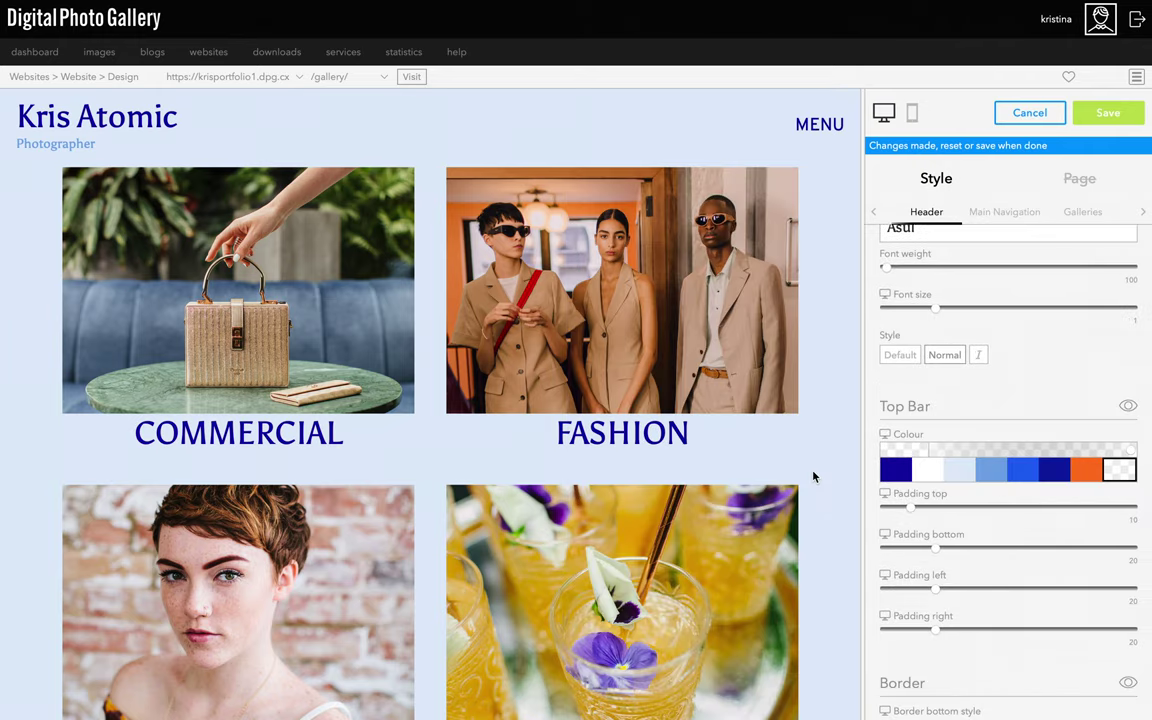
{"action": "left_click", "coordinate": [814, 477]}
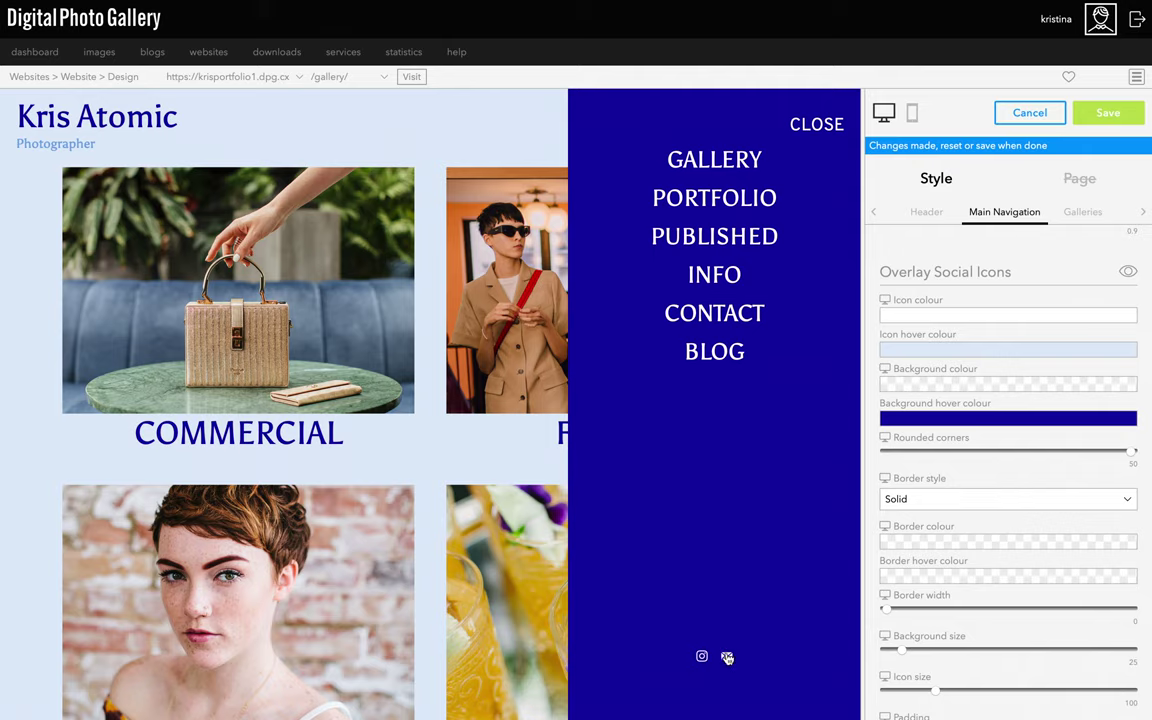
{"action": "left_click", "coordinate": [942, 351]}
{"action": "left_click", "coordinate": [1084, 372]}
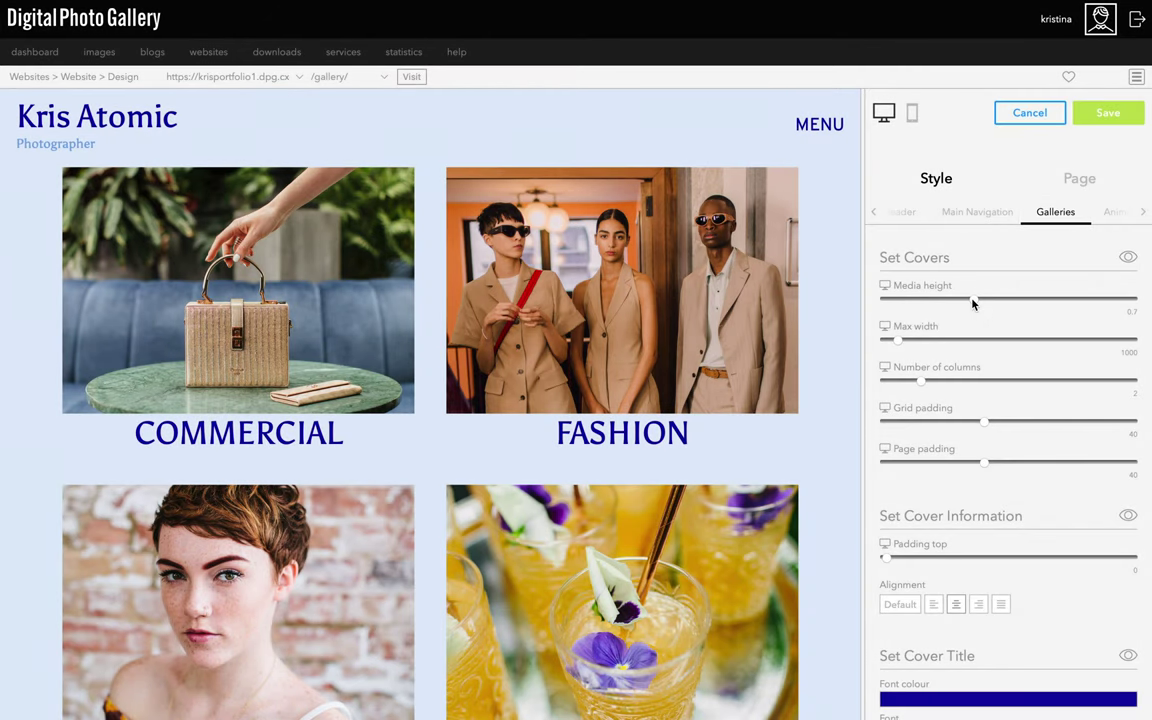
Step: Reduce the gallery Set Covers' media height, and set the Set Cover Title font weight to 300 and font size to 1.4
{"action": "mouse_move", "coordinate": [972, 300]}
{"action": "left_mouse_down"}
{"action": "mouse_move", "coordinate": [920, 302]}
{"action": "mouse_move", "coordinate": [958, 313]}
{"action": "left_mouse_up"}
{"action": "scroll", "coordinate": [958, 313], "scroll_direction": "down", "scroll_amount": 5}
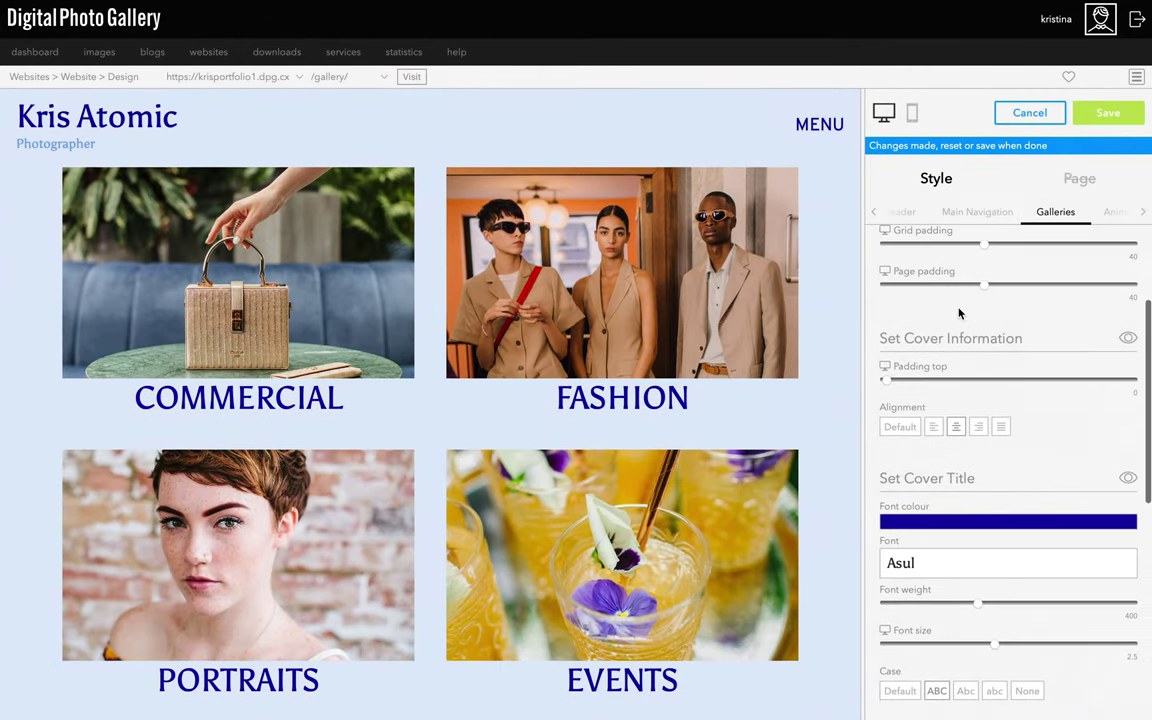
{"action": "left_click_drag", "start_coordinate": [978, 480], "coordinate": [949, 478]}
{"action": "left_click", "coordinate": [935, 520]}
Step: Set the Set Cover Information's top padding to 20 and align it to the left
{"action": "scroll", "coordinate": [935, 520], "scroll_direction": "up", "scroll_amount": 2}
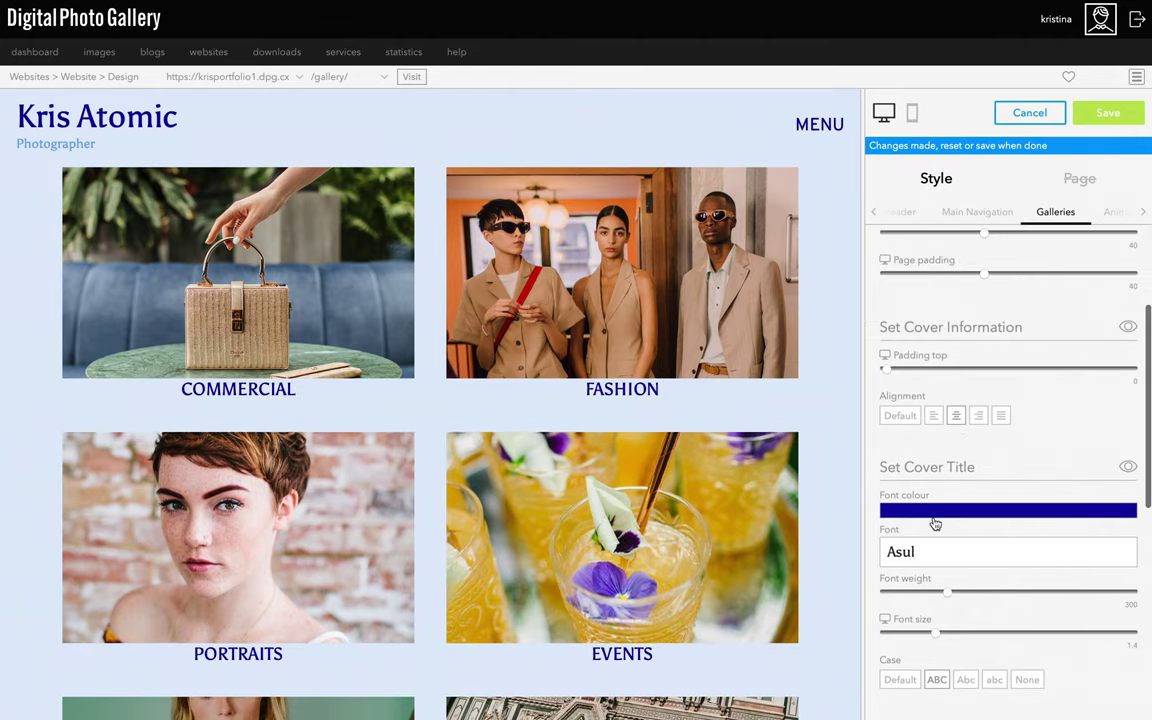
{"action": "left_click", "coordinate": [933, 415]}
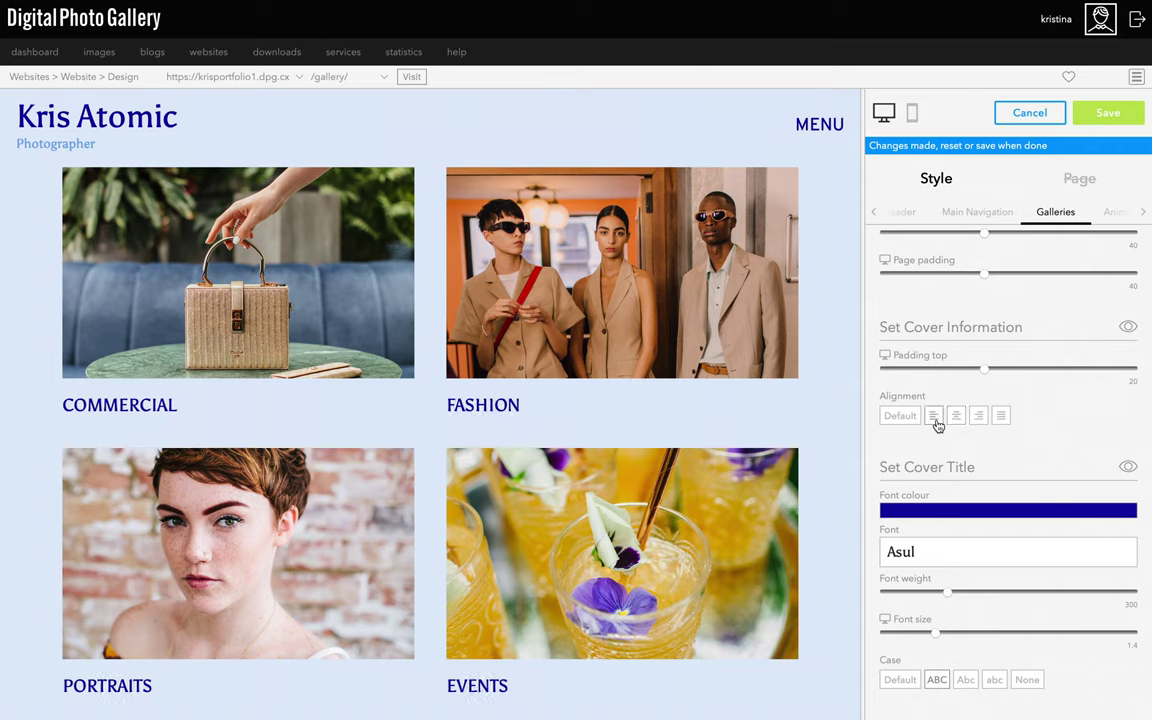
Step: Set the Set Cover Title Hover font colour to orange
{"action": "scroll", "coordinate": [961, 420], "scroll_direction": "down", "scroll_amount": 2}
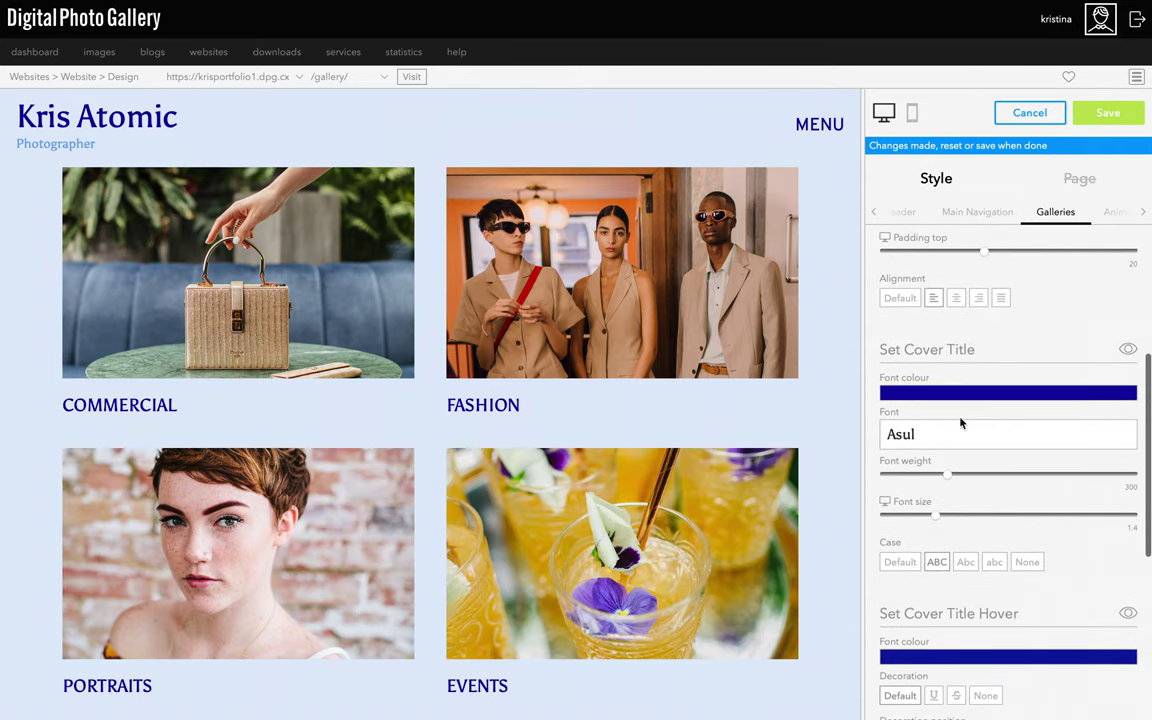
{"action": "scroll", "coordinate": [961, 424], "scroll_direction": "down", "scroll_amount": 1}
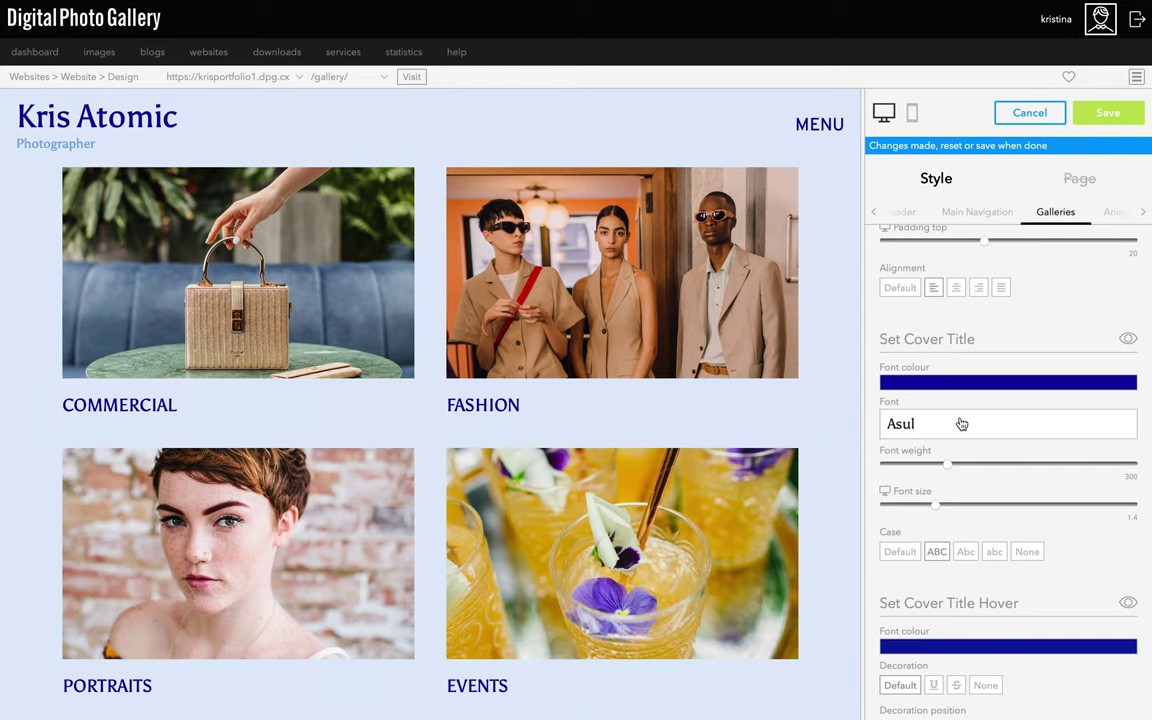
{"action": "left_click", "coordinate": [935, 650]}
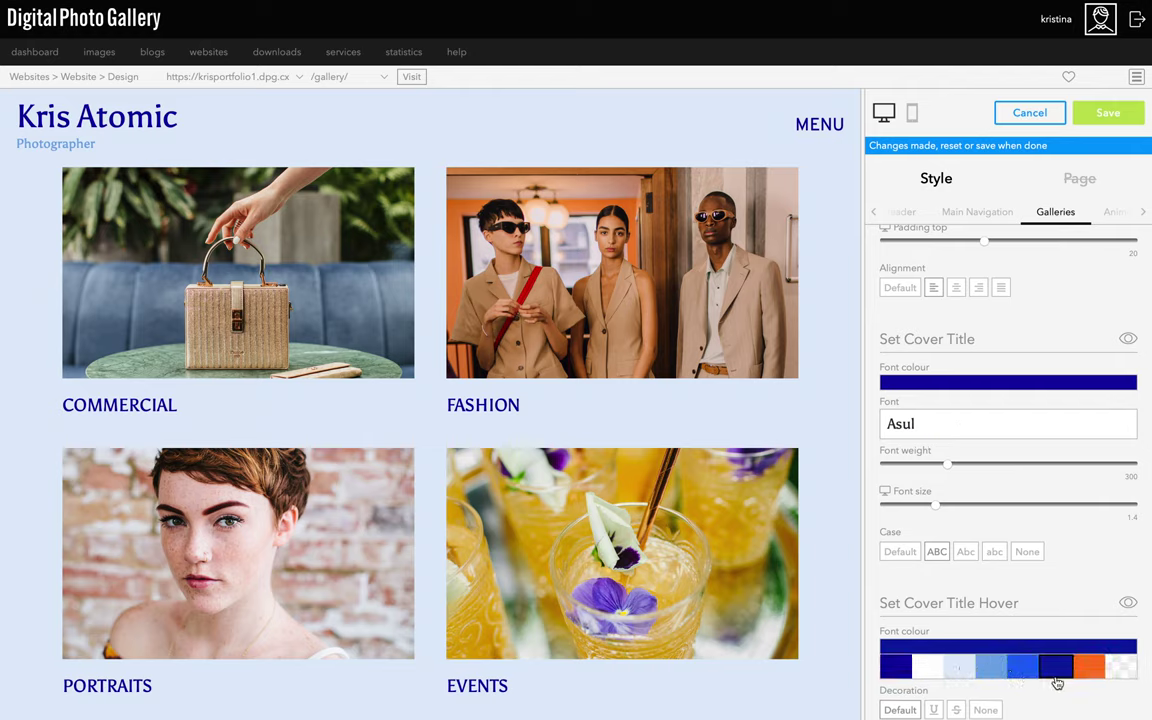
{"action": "left_click", "coordinate": [1100, 668]}
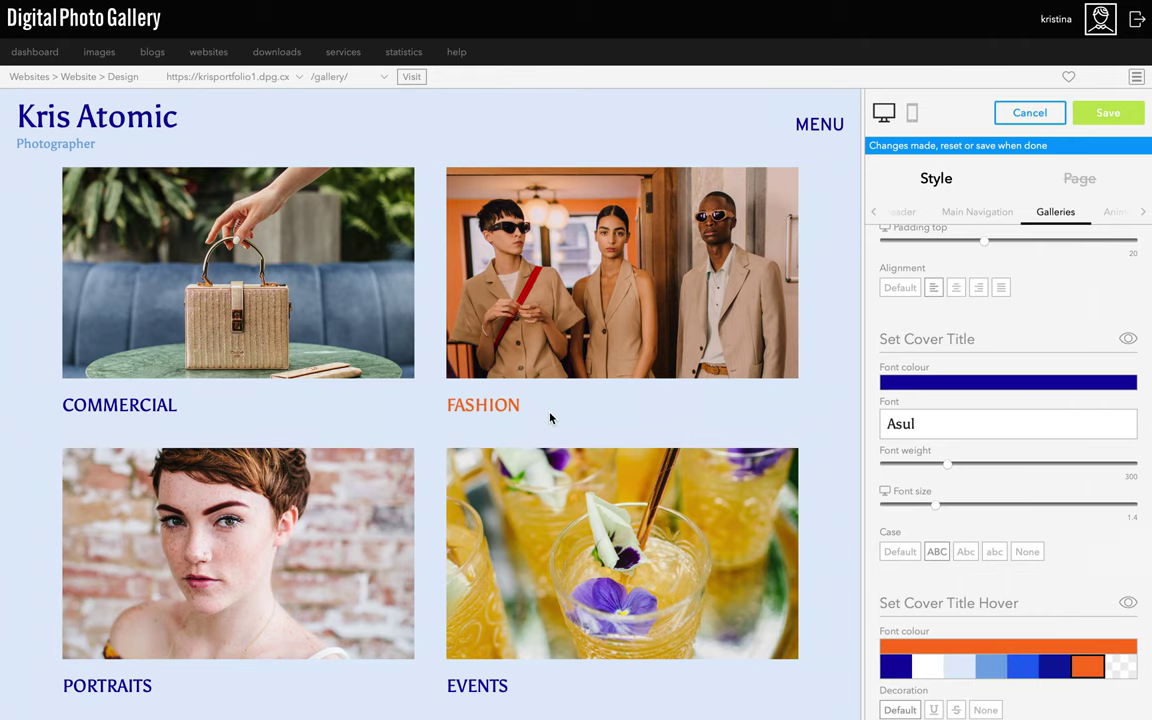
Step: Set the footer's background colour to the pale blue from the palette
{"action": "scroll", "coordinate": [638, 411], "scroll_direction": "down", "scroll_amount": 5}
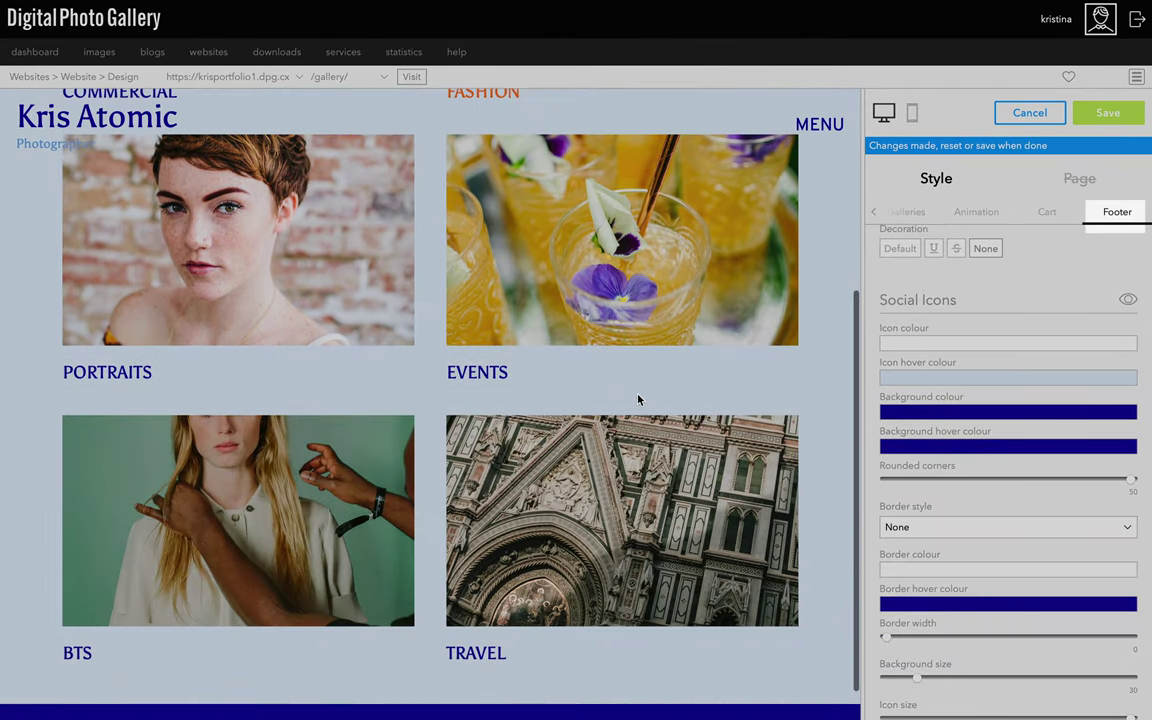
{"action": "scroll", "coordinate": [930, 412], "scroll_direction": "up", "scroll_amount": 3}
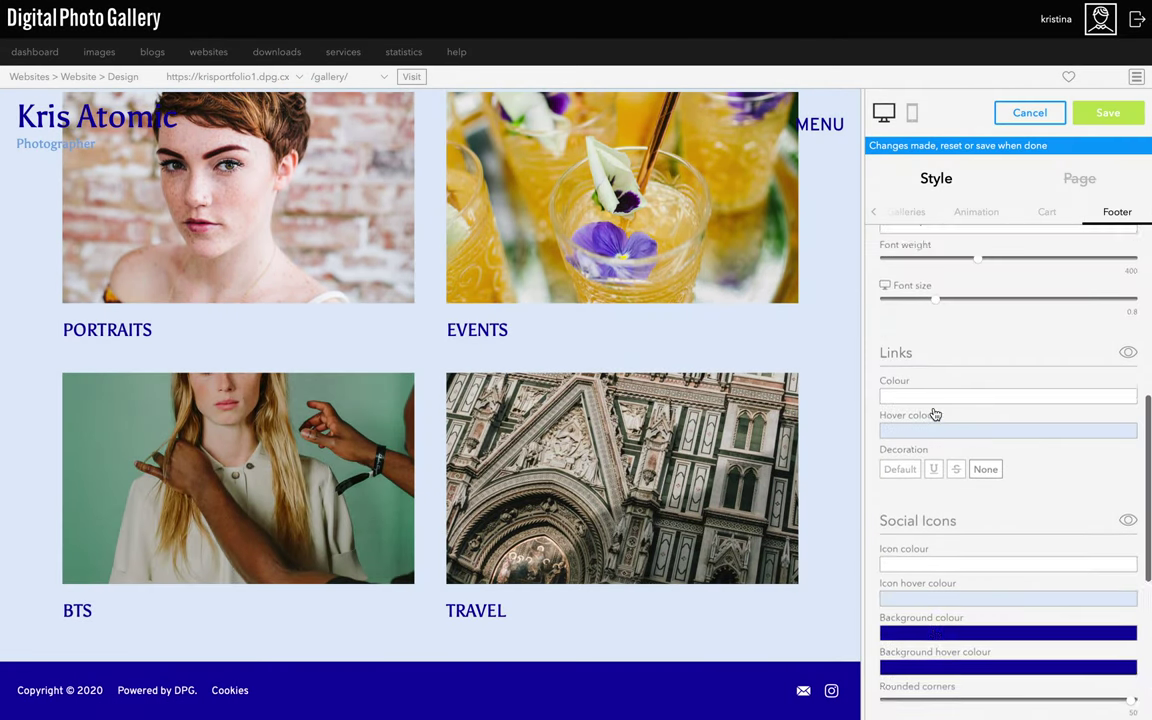
{"action": "scroll", "coordinate": [934, 414], "scroll_direction": "up", "scroll_amount": 5}
{"action": "left_click", "coordinate": [941, 302]}
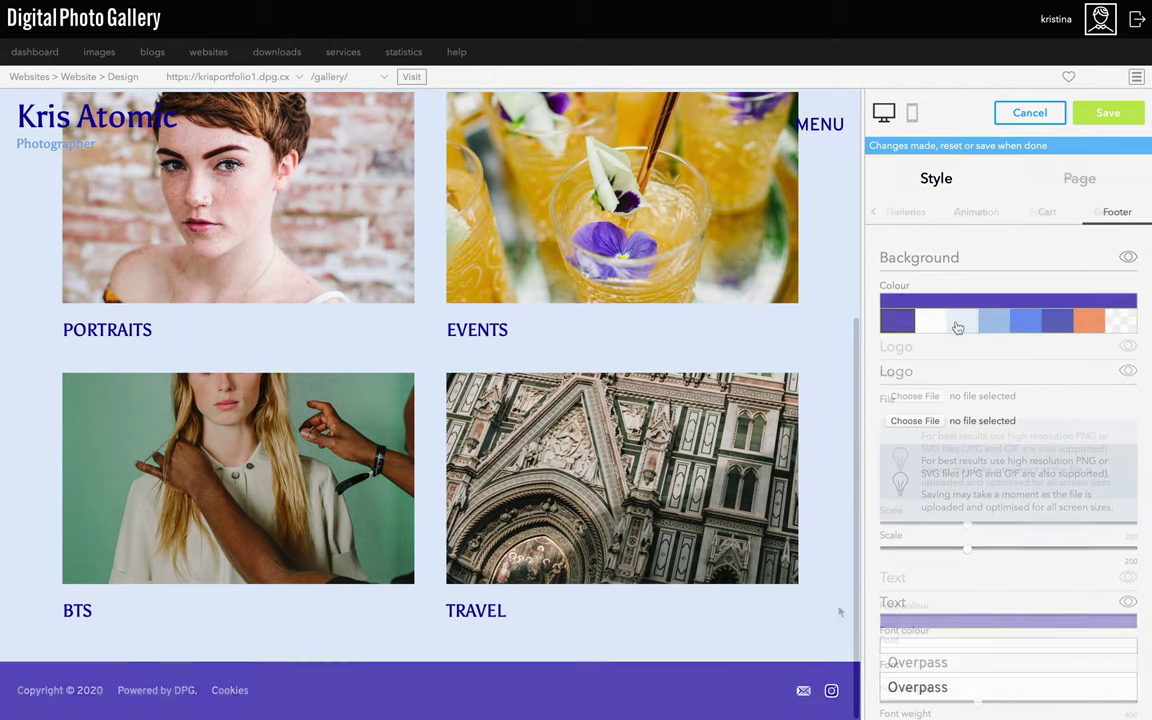
{"action": "left_click", "coordinate": [957, 322]}
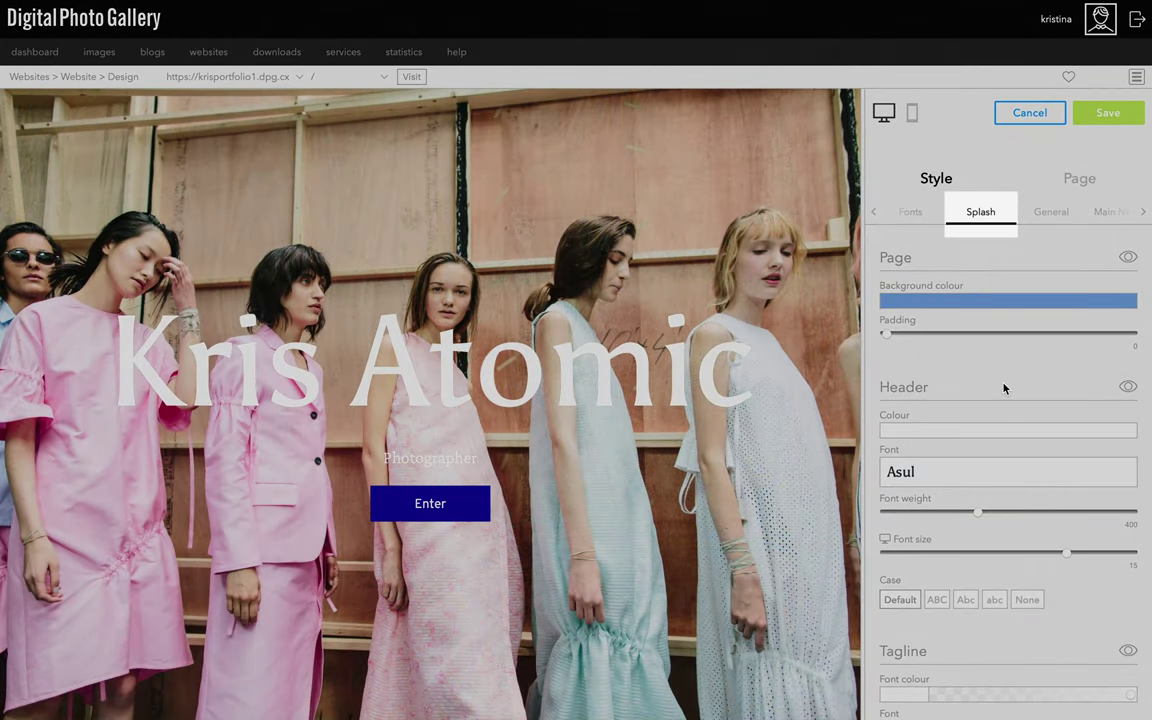
Step: Reduce the font size of the splash page's header text
{"action": "scroll", "coordinate": [1004, 388], "scroll_direction": "down", "scroll_amount": 3}
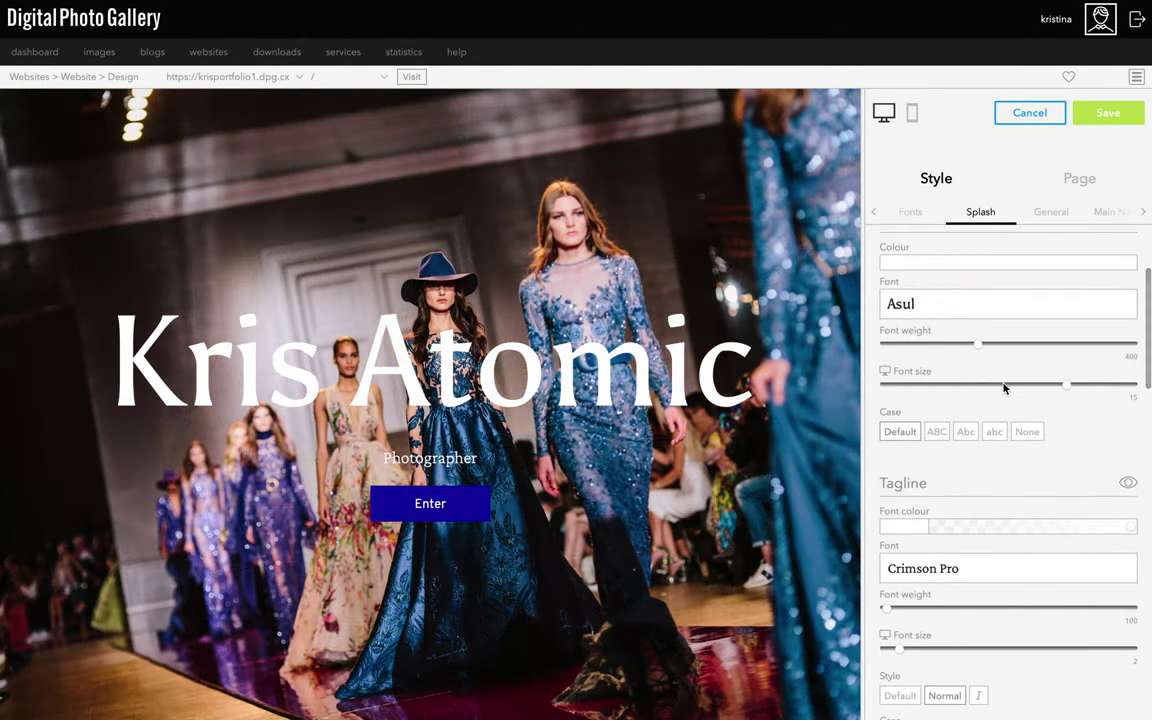
{"action": "scroll", "coordinate": [1004, 388], "scroll_direction": "up", "scroll_amount": 1}
{"action": "left_click_drag", "start_coordinate": [1067, 430], "coordinate": [945, 431]}
{"action": "left_click", "coordinate": [985, 432]}
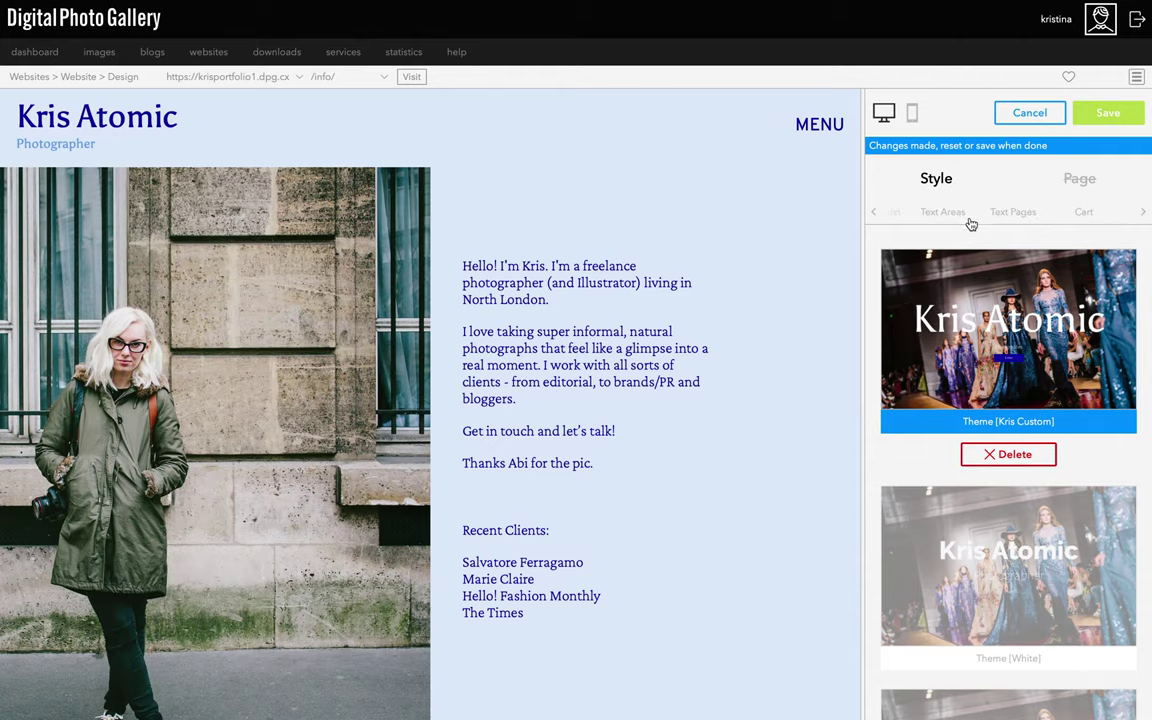
Step: Set the text areas' body font size to 1 and increase the info page's media width
{"action": "left_click", "coordinate": [943, 213]}
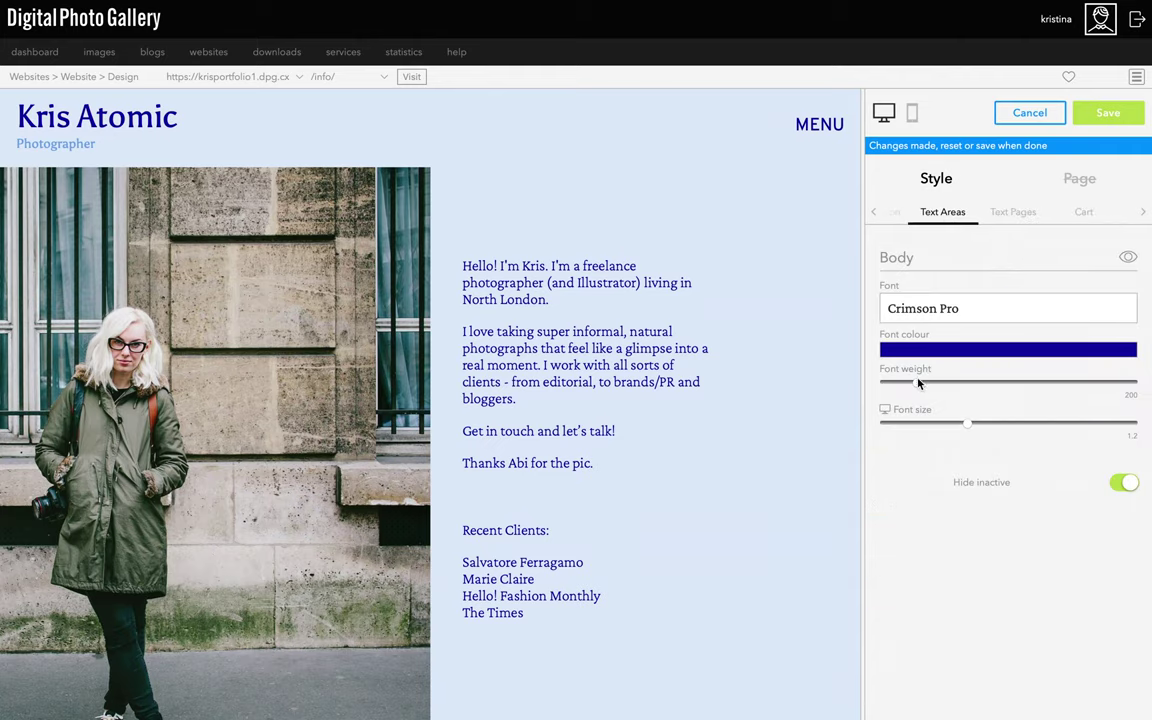
{"action": "left_click", "coordinate": [915, 382]}
{"action": "left_click_drag", "start_coordinate": [967, 423], "coordinate": [921, 425]}
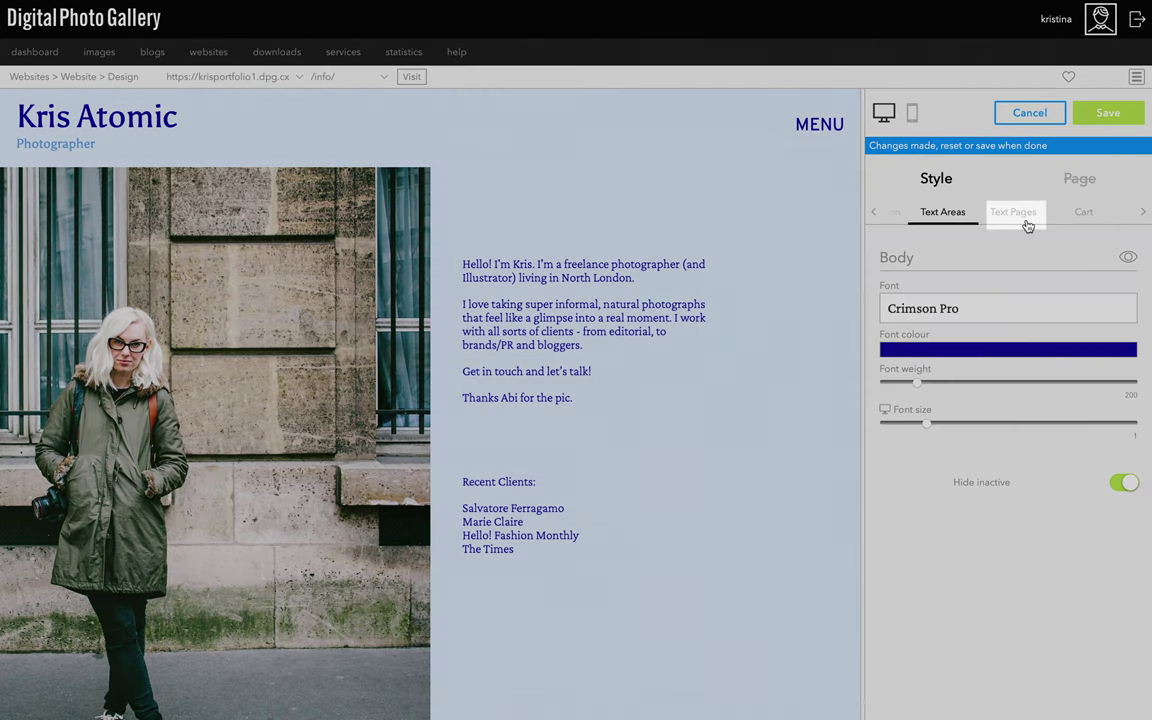
{"action": "left_click", "coordinate": [1028, 225]}
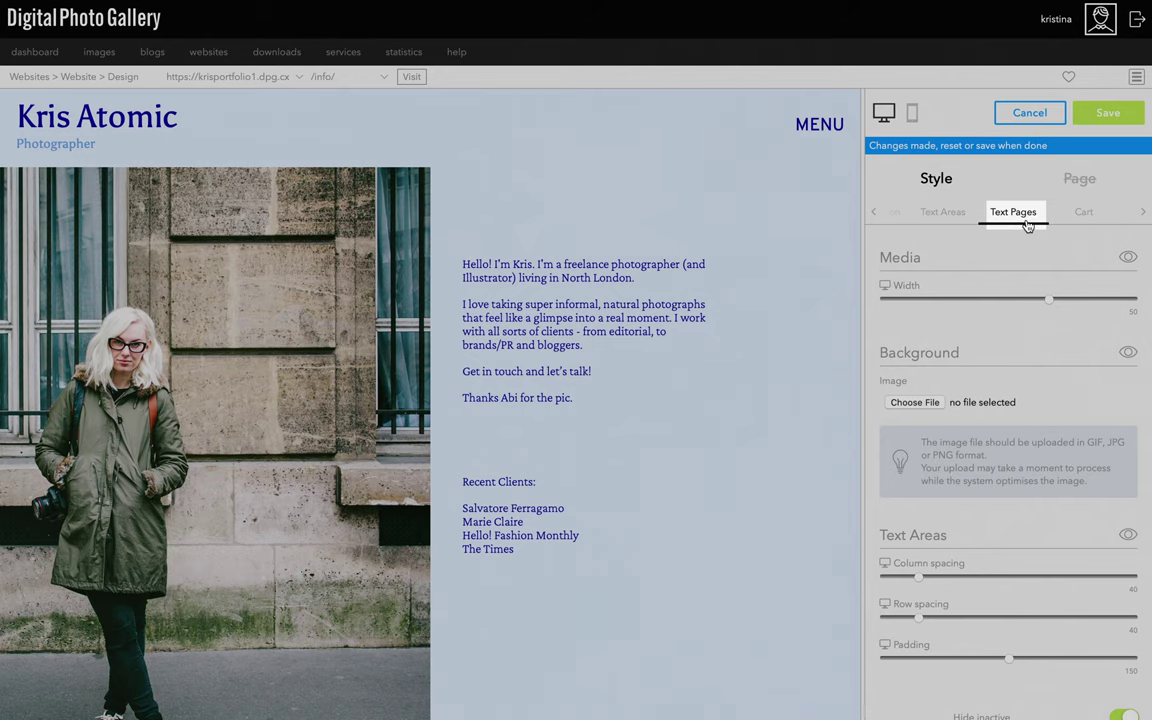
{"action": "mouse_move", "coordinate": [1052, 302]}
{"action": "left_mouse_down"}
{"action": "mouse_move", "coordinate": [993, 303]}
{"action": "mouse_move", "coordinate": [1111, 303]}
{"action": "mouse_move", "coordinate": [1073, 302]}
{"action": "left_mouse_up"}
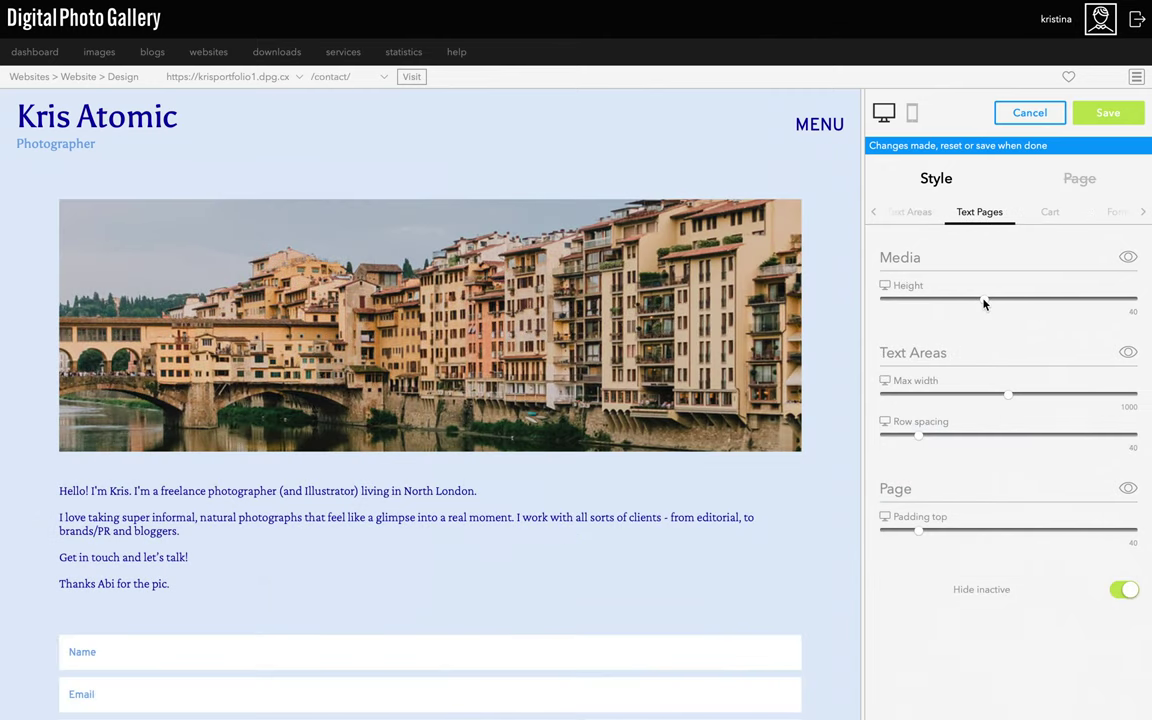
Step: Set the contact page's media height to 49 and text area max width to 720, and slightly reduce the page's top padding
{"action": "mouse_move", "coordinate": [985, 299]}
{"action": "left_mouse_down"}
{"action": "mouse_move", "coordinate": [1054, 312]}
{"action": "mouse_move", "coordinate": [948, 318]}
{"action": "mouse_move", "coordinate": [1049, 314]}
{"action": "mouse_move", "coordinate": [973, 310]}
{"action": "left_mouse_up"}
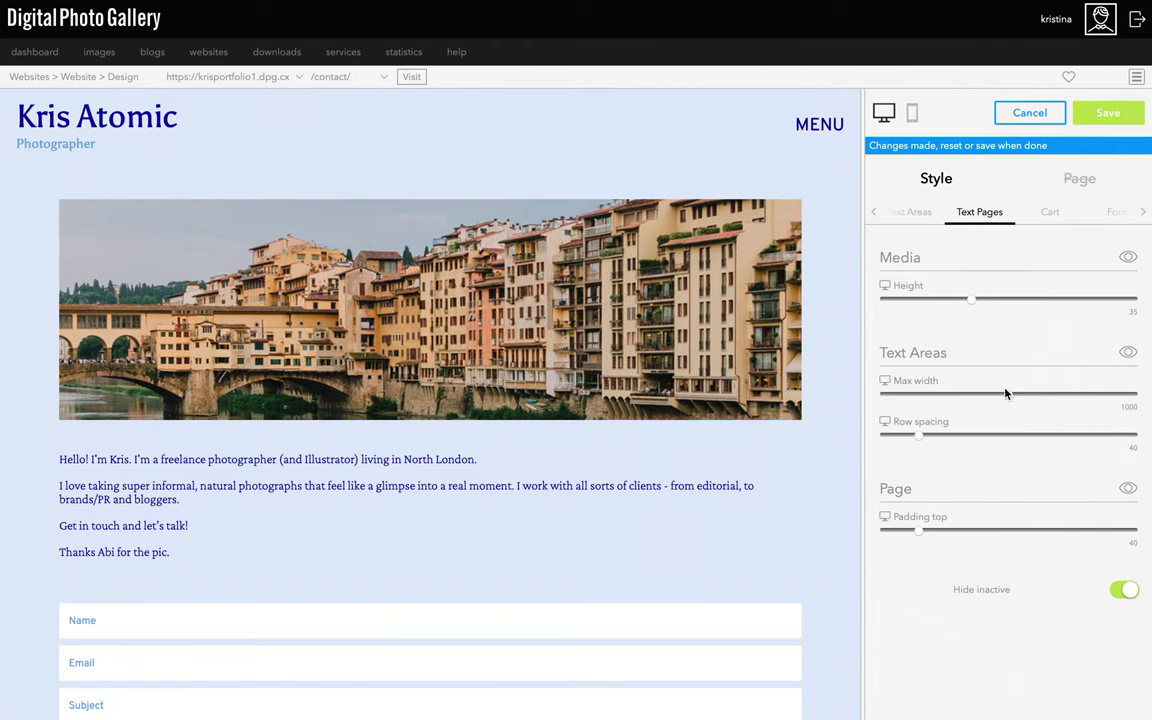
{"action": "left_click_drag", "start_coordinate": [1006, 394], "coordinate": [885, 394]}
{"action": "left_click_drag", "start_coordinate": [972, 300], "coordinate": [1007, 305]}
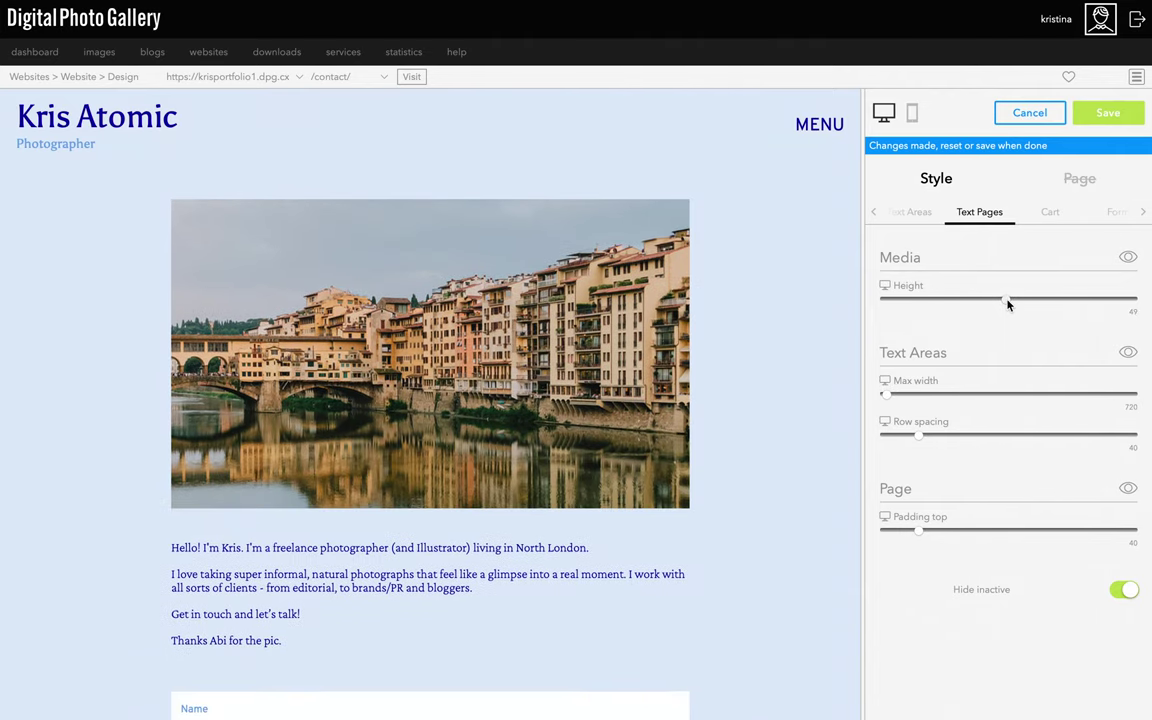
{"action": "mouse_move", "coordinate": [920, 539]}
{"action": "left_mouse_down"}
{"action": "mouse_move", "coordinate": [940, 515]}
{"action": "mouse_move", "coordinate": [977, 514]}
{"action": "mouse_move", "coordinate": [913, 514]}
{"action": "mouse_move", "coordinate": [912, 530]}
{"action": "left_mouse_up"}
Step: Set the contact form's border colour to the light blue from the palette
{"action": "scroll", "coordinate": [753, 406], "scroll_direction": "down", "scroll_amount": 3}
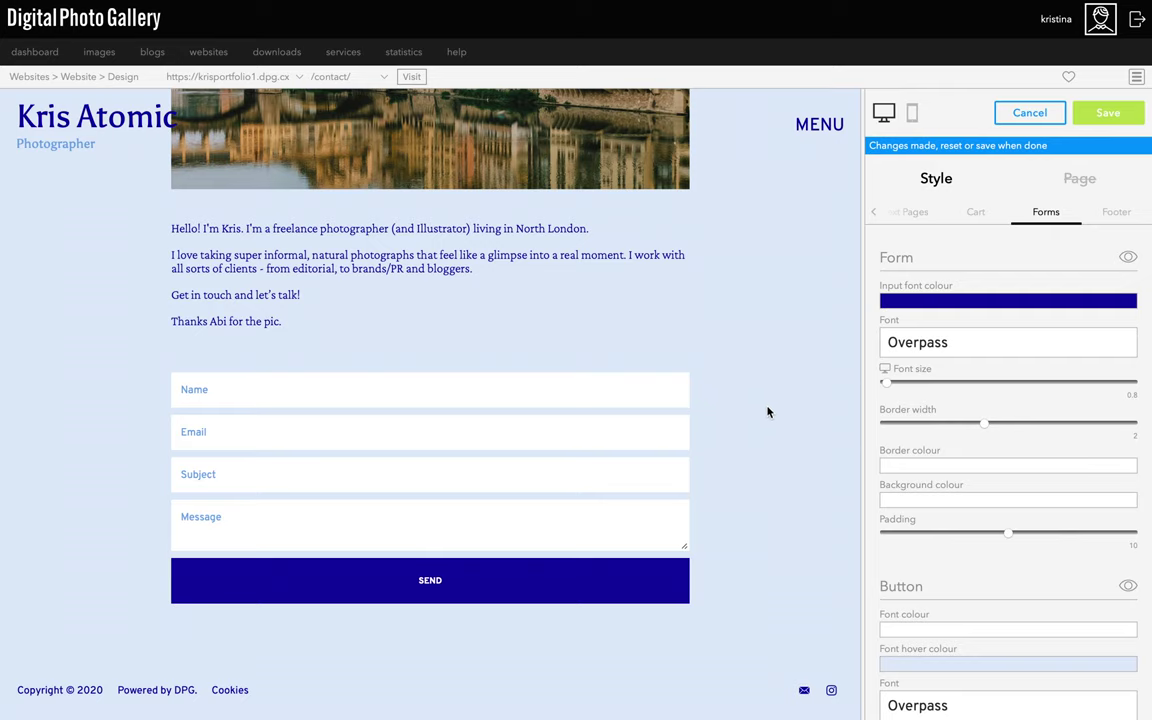
{"action": "left_click", "coordinate": [969, 466]}
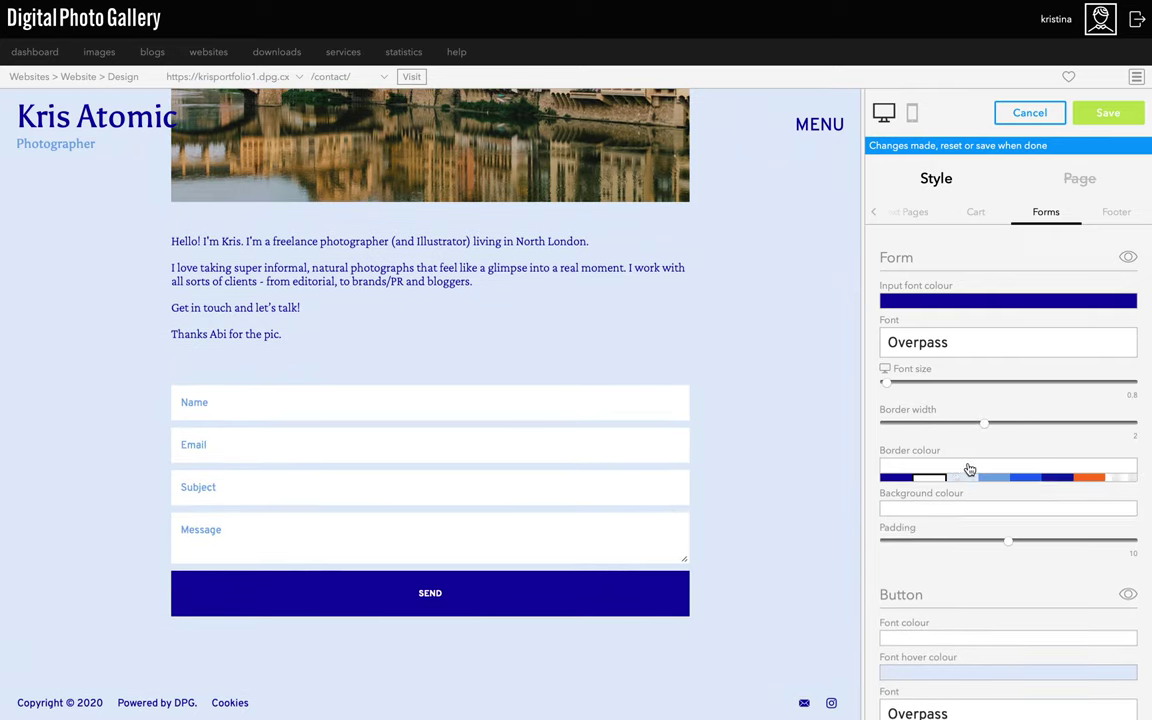
{"action": "left_click", "coordinate": [998, 488]}
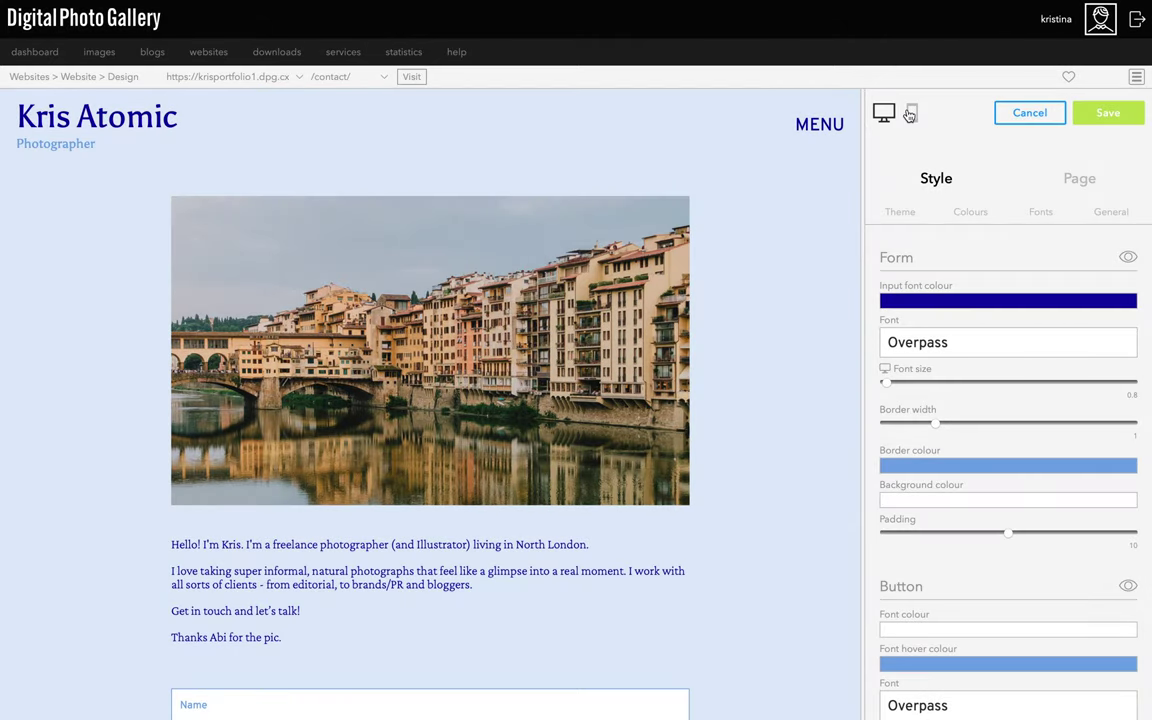
Step: In the mobile layout, give the header tagline a light font colour from the palette and set the header text's font size to 1.1
{"action": "left_click", "coordinate": [910, 115]}
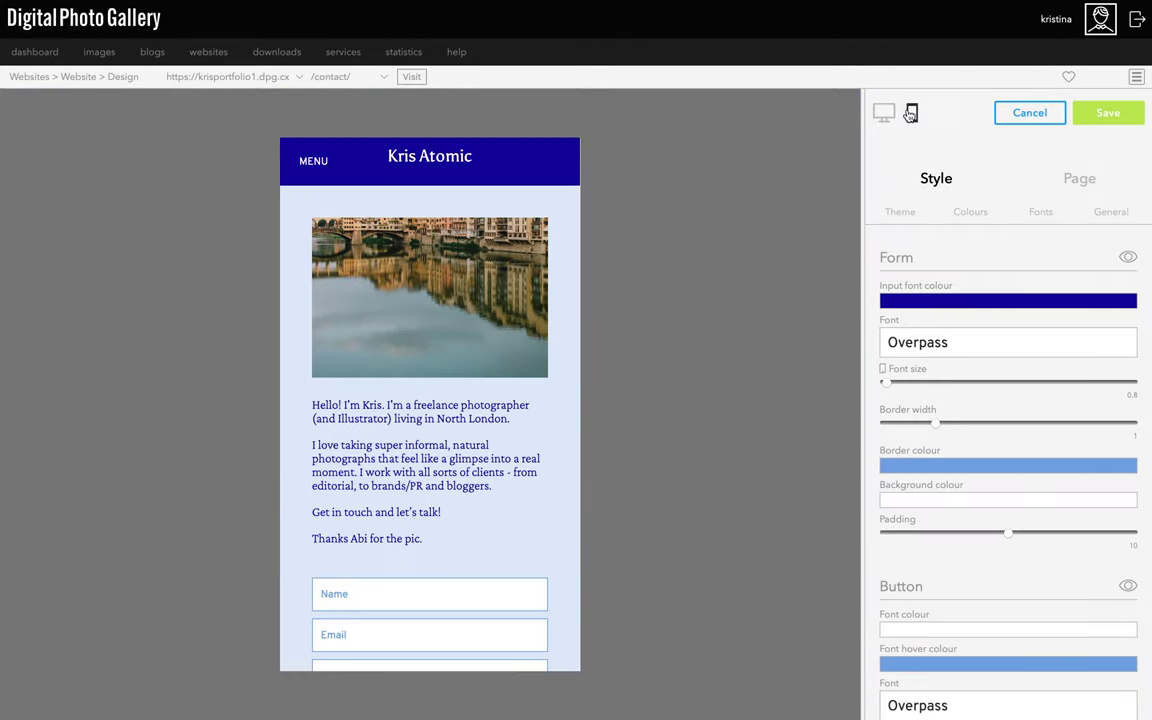
{"action": "scroll", "coordinate": [1017, 213], "scroll_direction": "right", "scroll_amount": 3}
{"action": "left_click", "coordinate": [1015, 215]}
{"action": "scroll", "coordinate": [993, 381], "scroll_direction": "down", "scroll_amount": 5}
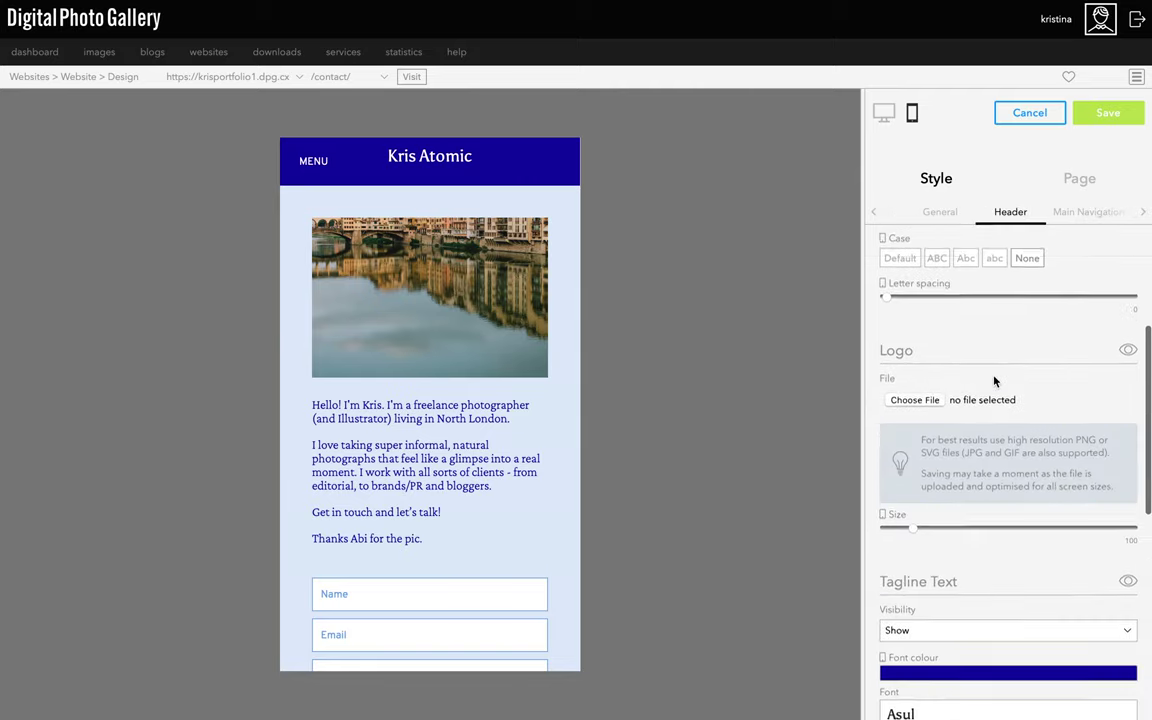
{"action": "left_click", "coordinate": [952, 499]}
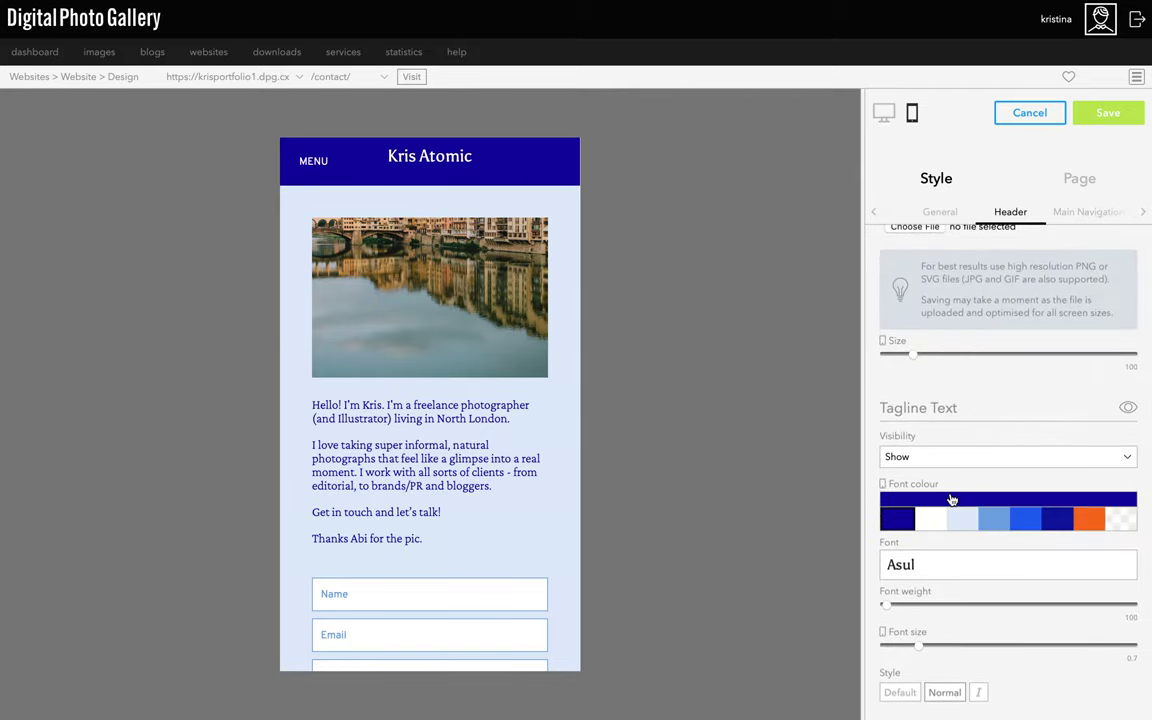
{"action": "left_click", "coordinate": [958, 524]}
{"action": "scroll", "coordinate": [958, 528], "scroll_direction": "up", "scroll_amount": 5}
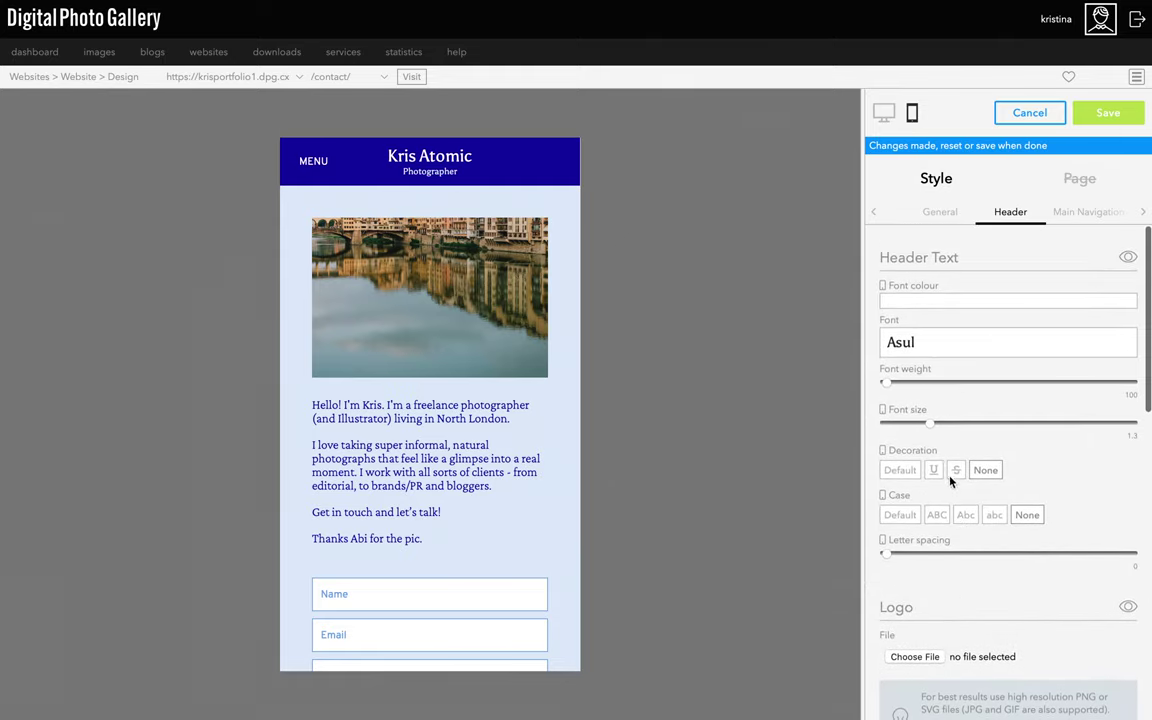
{"action": "left_click_drag", "start_coordinate": [930, 423], "coordinate": [911, 426]}
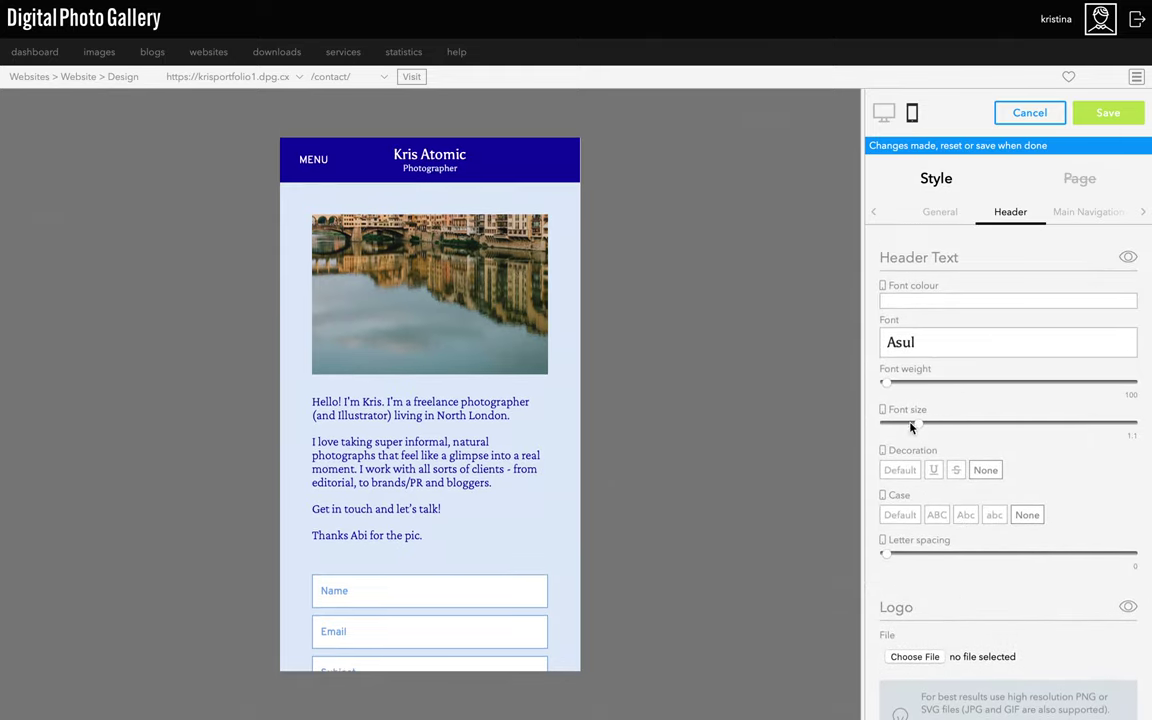
Step: Open the mobile menu and set the main navigation's Menu Text font size to 0.9
{"action": "left_click", "coordinate": [315, 161]}
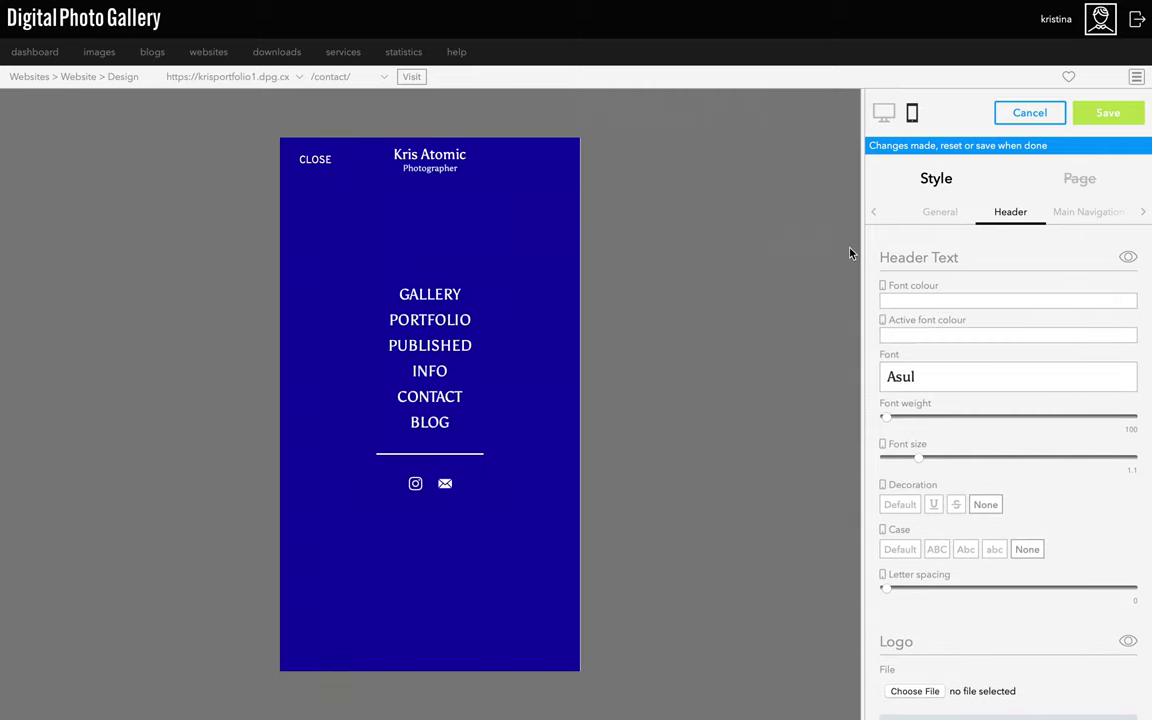
{"action": "left_click", "coordinate": [1038, 214]}
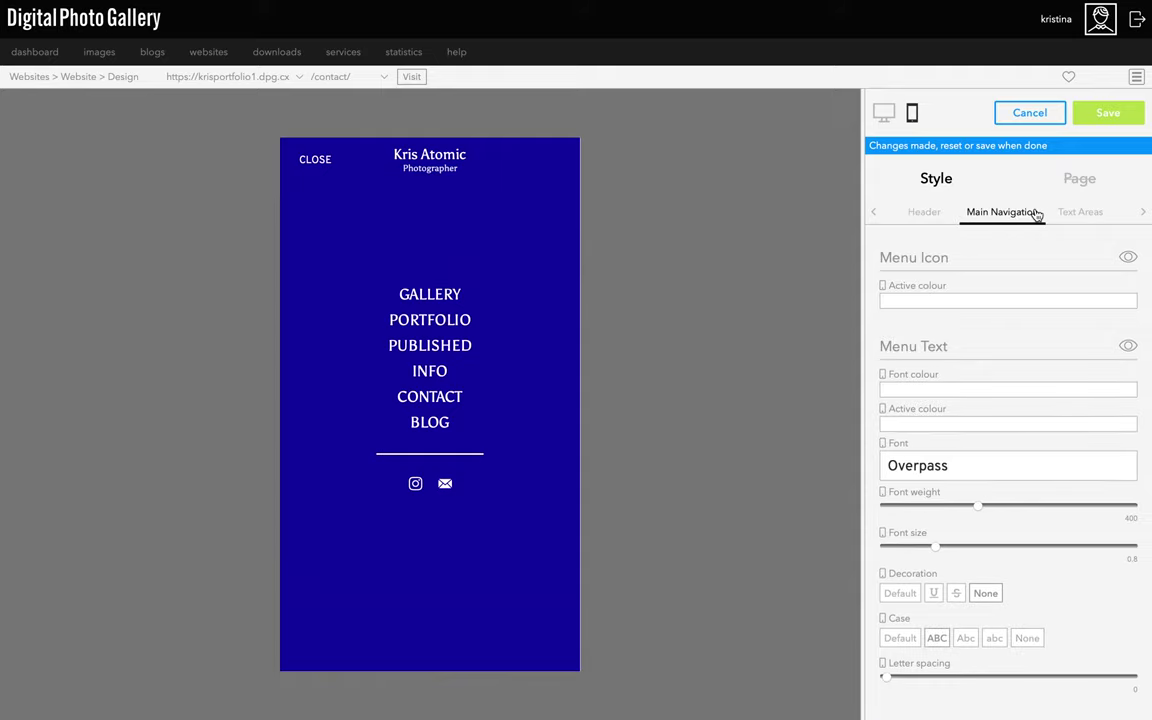
{"action": "mouse_move", "coordinate": [937, 550]}
{"action": "left_mouse_down"}
{"action": "mouse_move", "coordinate": [908, 550]}
{"action": "mouse_move", "coordinate": [967, 545]}
{"action": "mouse_move", "coordinate": [950, 545]}
{"action": "left_mouse_up"}
Step: Set the mobile Overlay Navigation's font size to 1.8 and its line height to 189
{"action": "scroll", "coordinate": [950, 545], "scroll_direction": "down", "scroll_amount": 10}
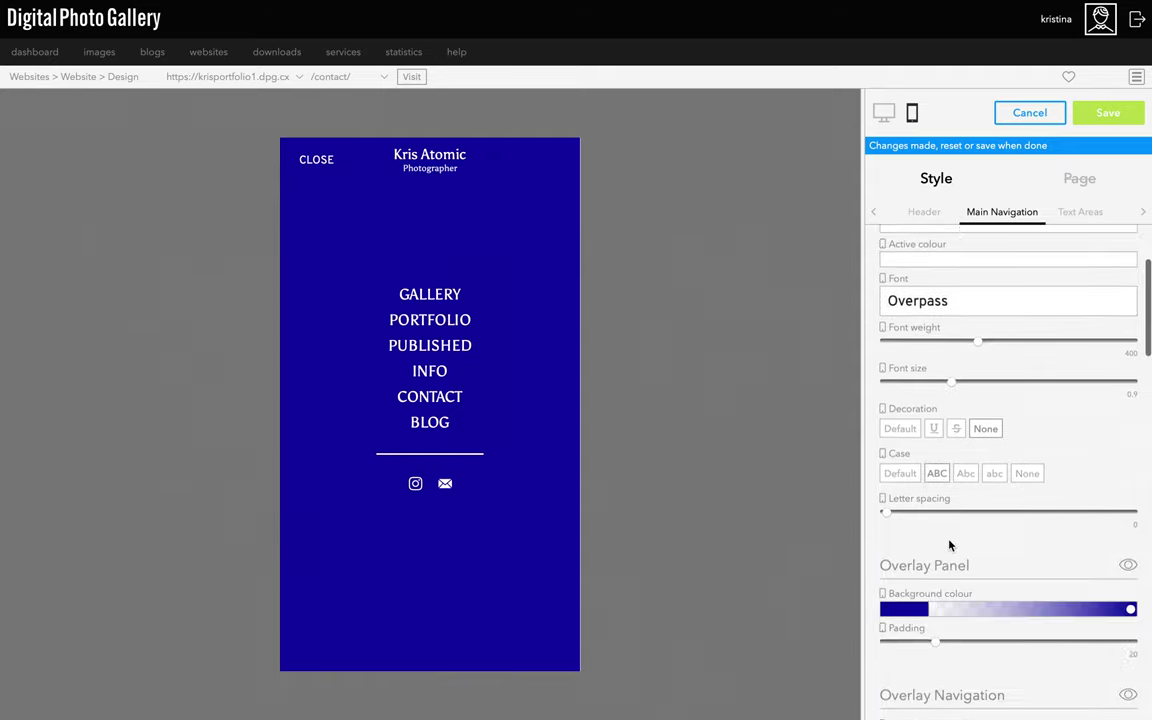
{"action": "left_click_drag", "start_coordinate": [908, 530], "coordinate": [938, 530]}
{"action": "scroll", "coordinate": [938, 527], "scroll_direction": "down", "scroll_amount": 3}
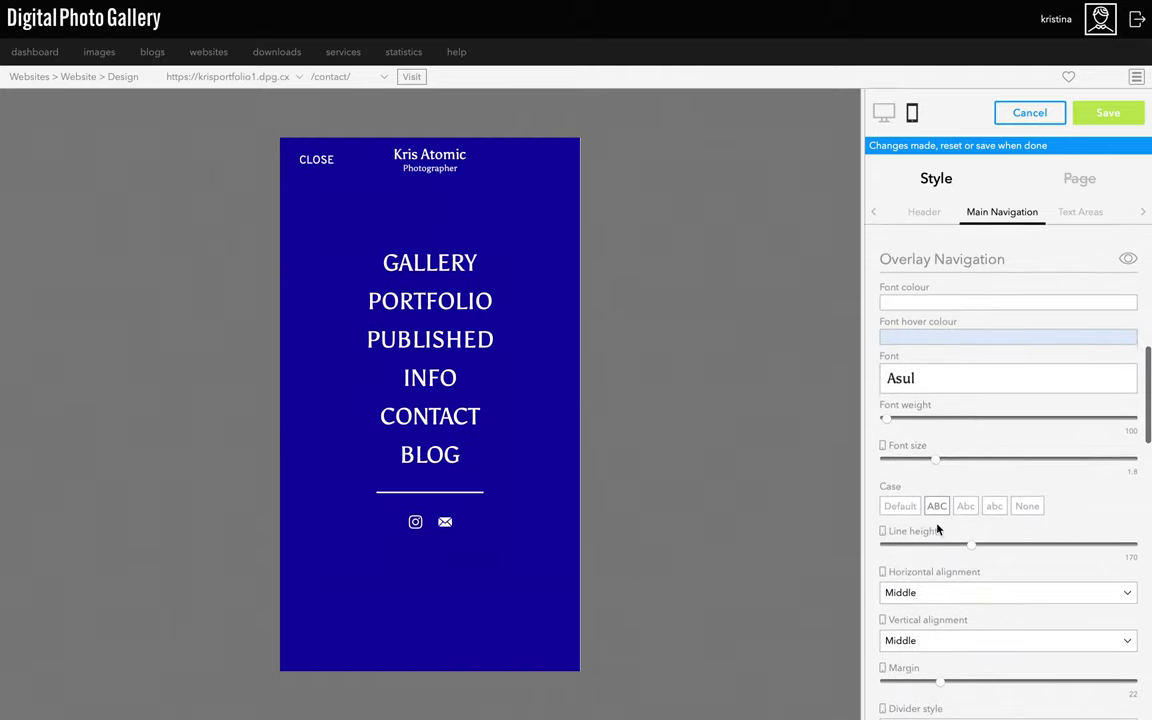
{"action": "mouse_move", "coordinate": [980, 478]}
{"action": "left_mouse_down"}
{"action": "mouse_move", "coordinate": [920, 470]}
{"action": "mouse_move", "coordinate": [1028, 470]}
{"action": "mouse_move", "coordinate": [996, 470]}
{"action": "left_mouse_up"}
Step: Try a brighter blue background for the mobile Overlay Panel, and return it to the dark navy blue
{"action": "scroll", "coordinate": [996, 470], "scroll_direction": "up", "scroll_amount": 12}
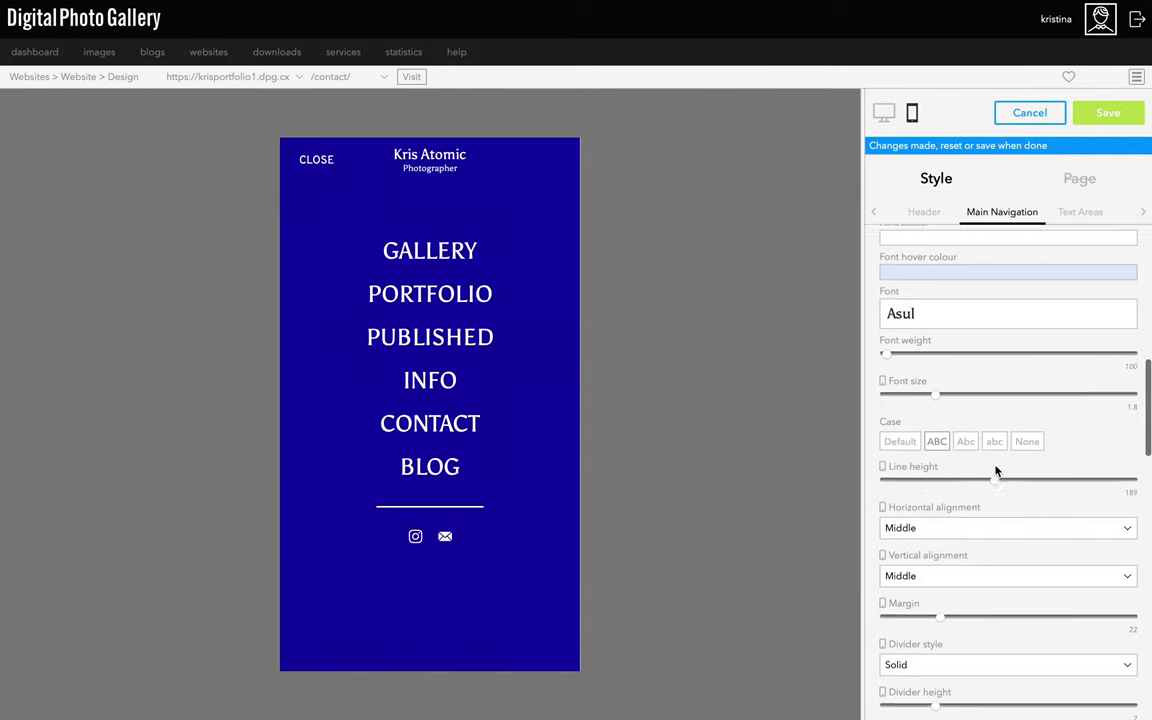
{"action": "scroll", "coordinate": [996, 470], "scroll_direction": "down", "scroll_amount": 1}
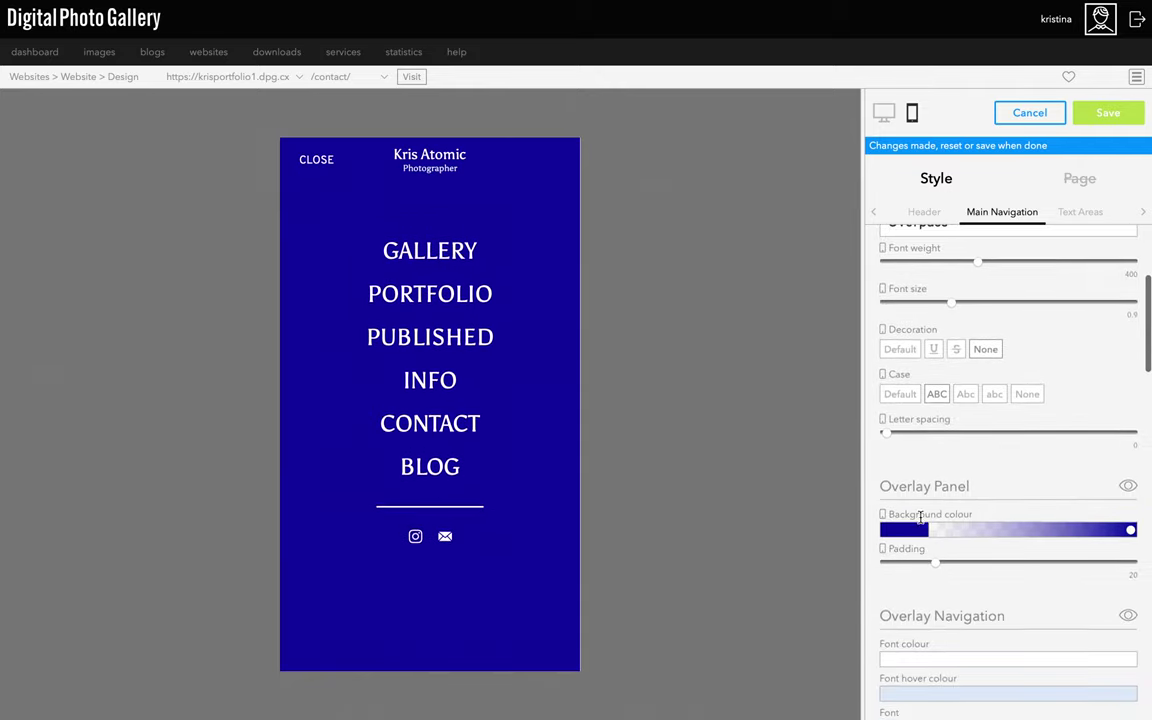
{"action": "left_click", "coordinate": [905, 531]}
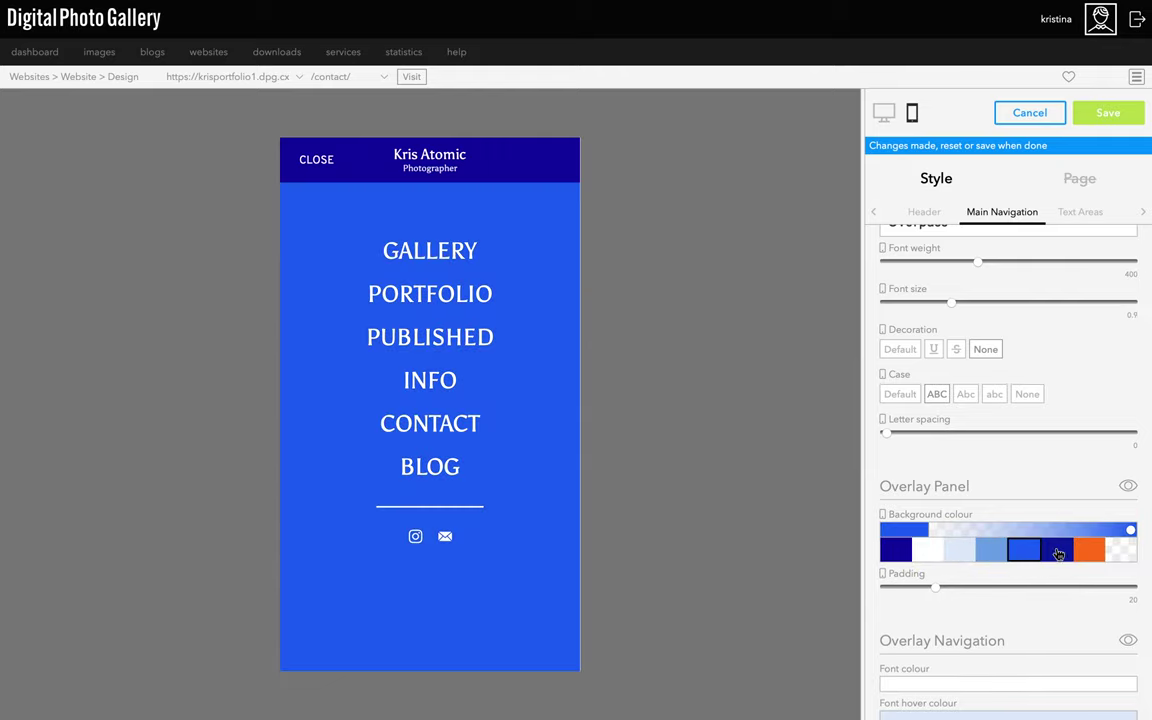
{"action": "left_click", "coordinate": [885, 553]}
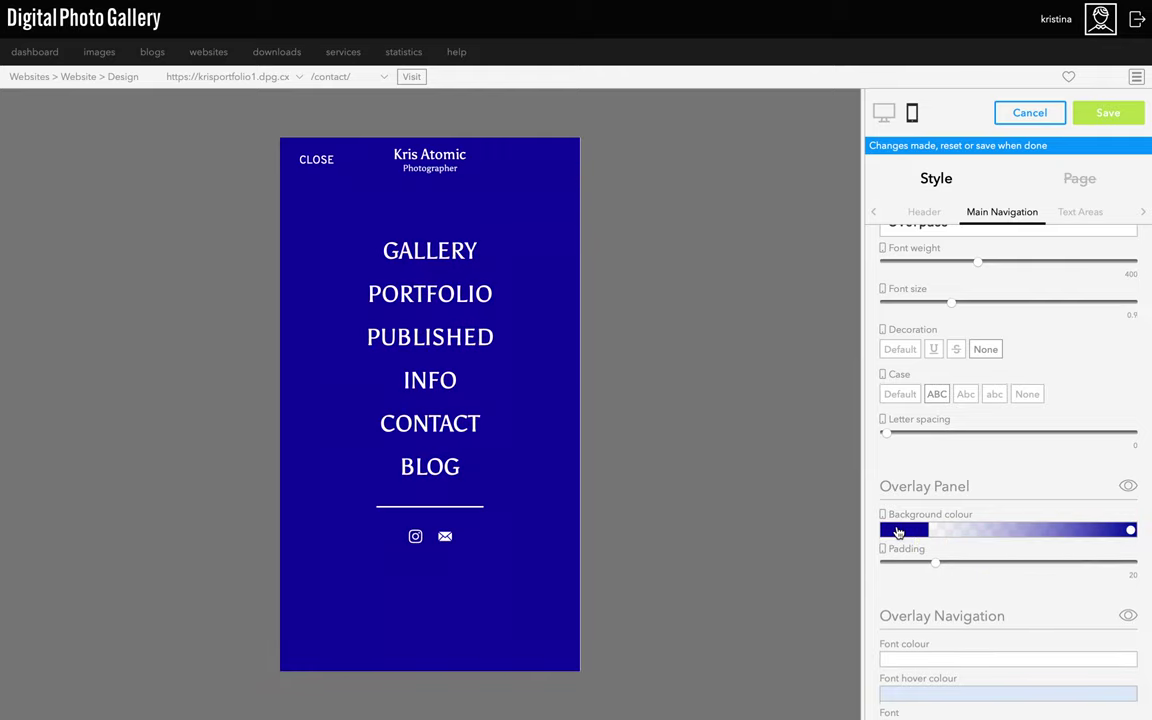
Step: Close the mobile menu and save the design changes
{"action": "left_click", "coordinate": [318, 162]}
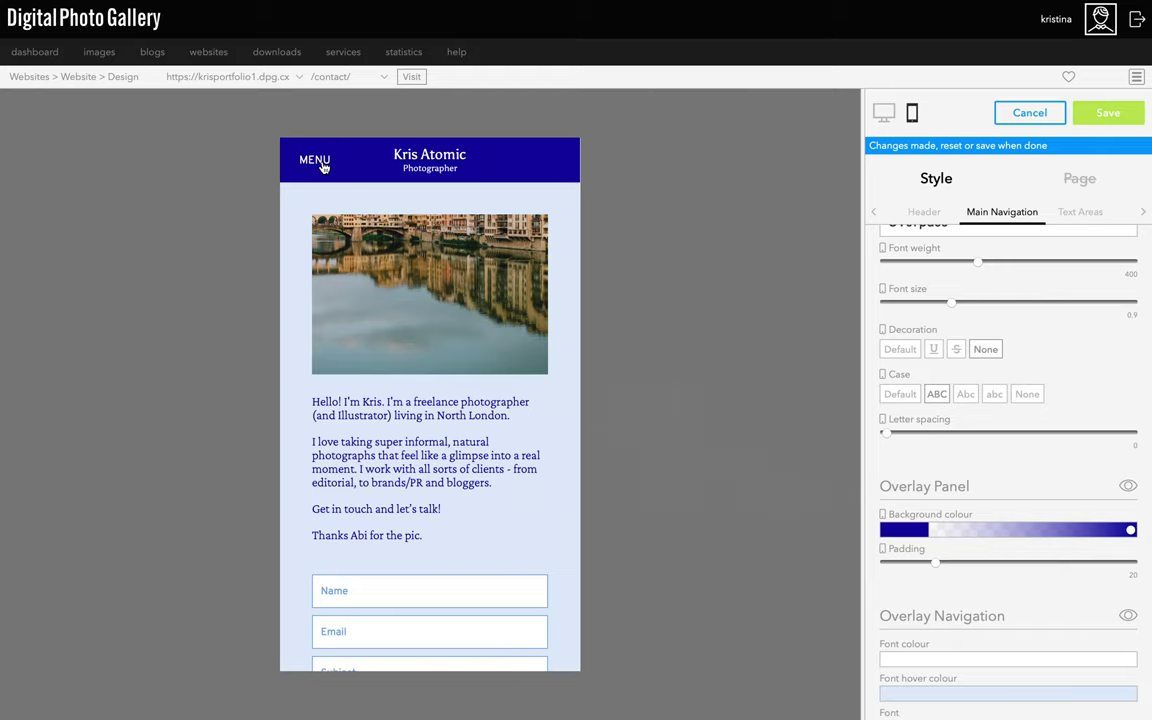
{"action": "left_click", "coordinate": [1112, 112]}
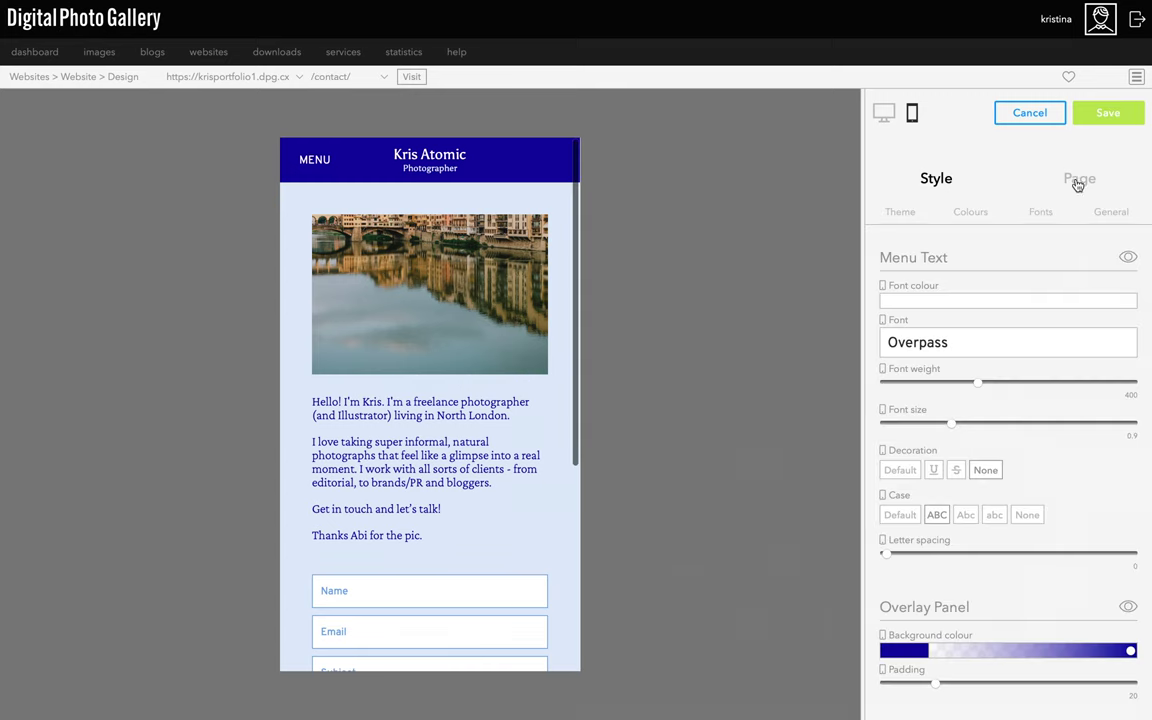
Step: Select the contact page's image in the page settings and set its crop focus point to the centre
{"action": "left_click", "coordinate": [1078, 182]}
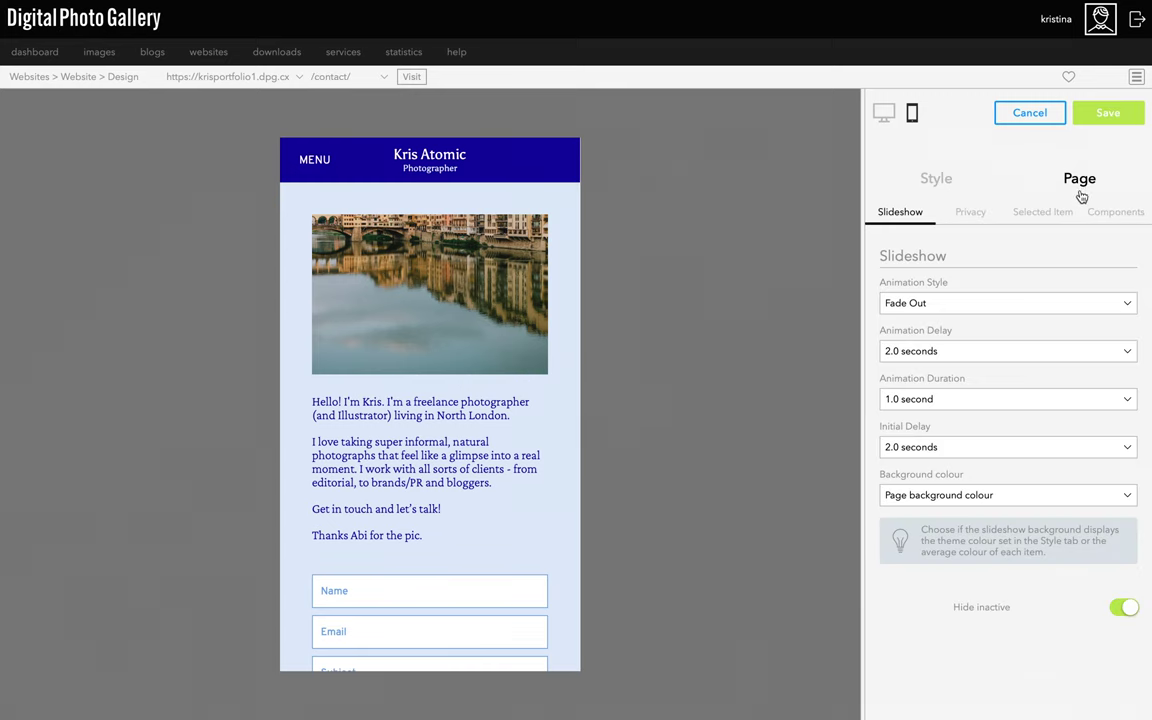
{"action": "left_click", "coordinate": [1066, 212]}
{"action": "left_click", "coordinate": [491, 328]}
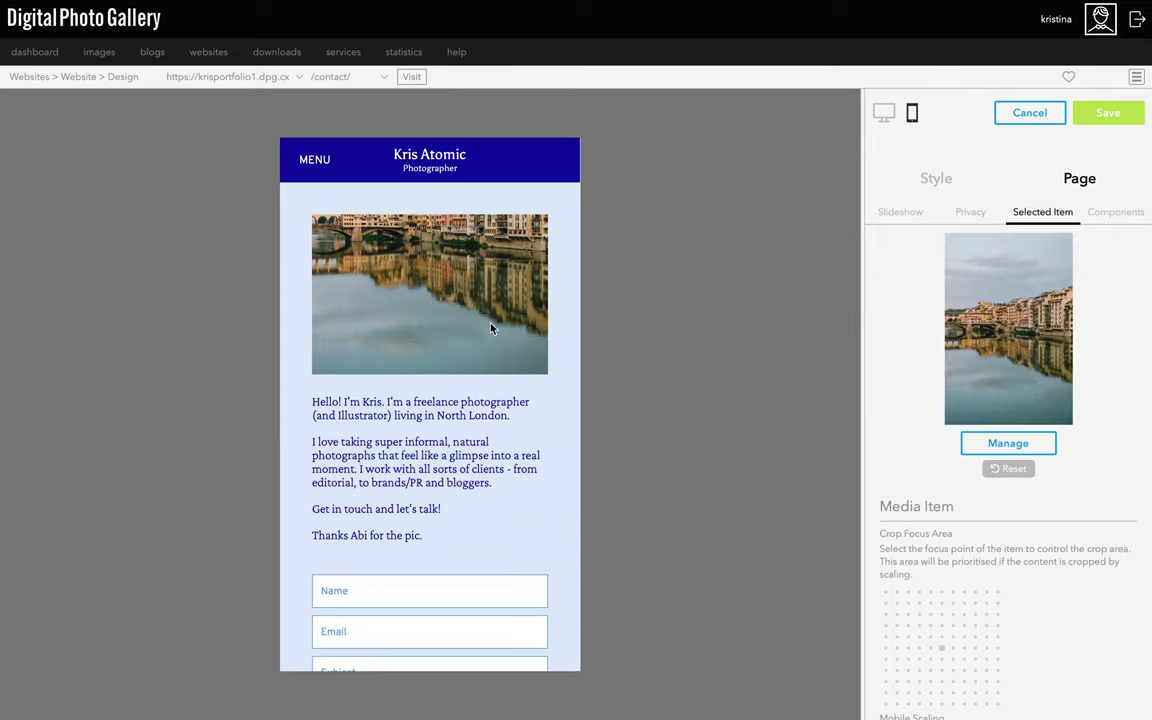
{"action": "scroll", "coordinate": [970, 505], "scroll_direction": "down", "scroll_amount": 2}
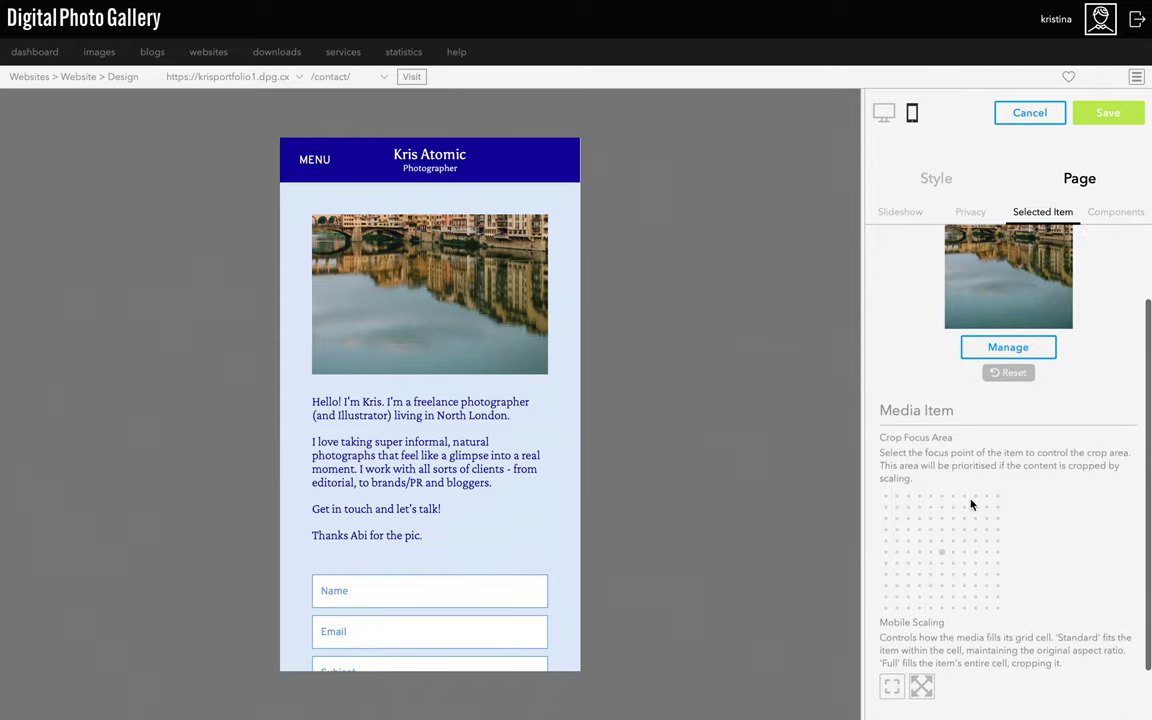
{"action": "left_click", "coordinate": [942, 557]}
Step: On the mobile gallery page, set the Set Covers' media height to 0.7 and the number of columns to 2
{"action": "left_click", "coordinate": [314, 160]}
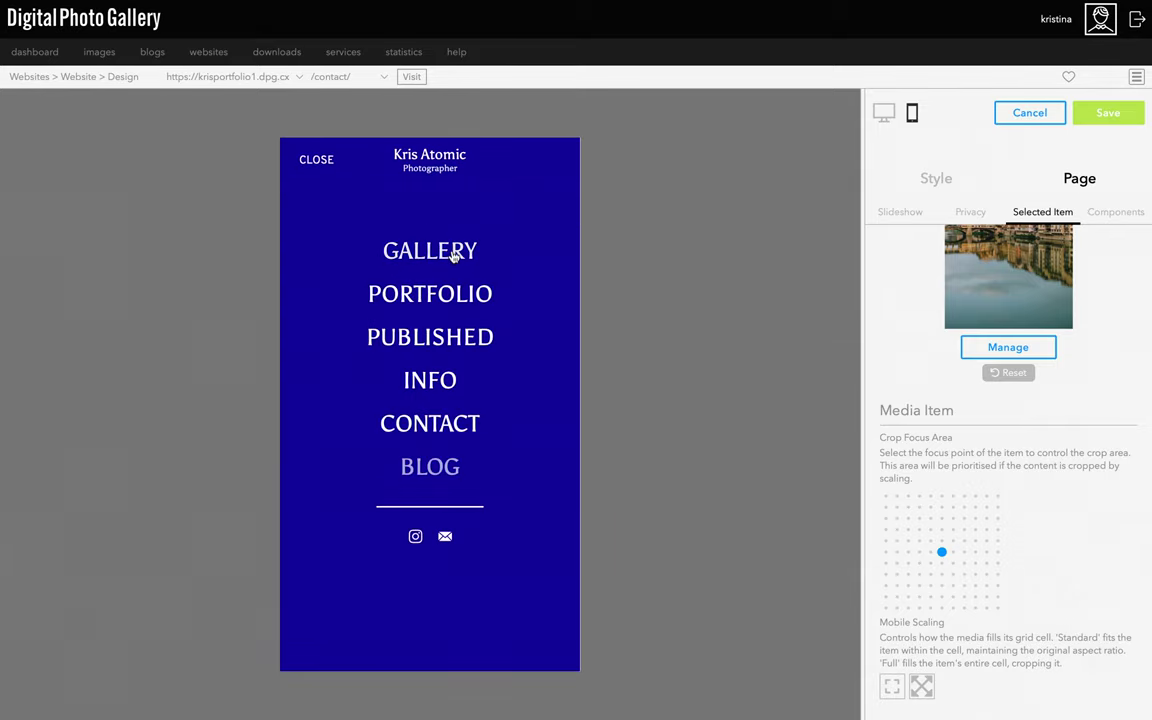
{"action": "left_click", "coordinate": [430, 251]}
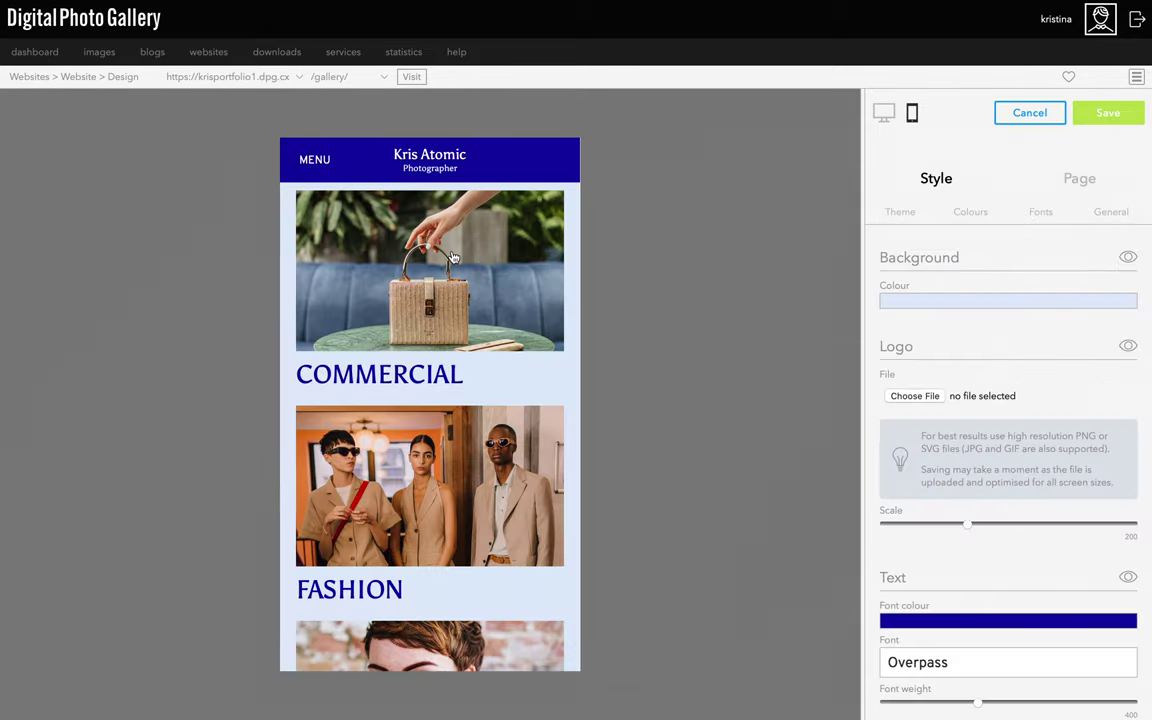
{"action": "scroll", "coordinate": [972, 216], "scroll_direction": "right", "scroll_amount": 3}
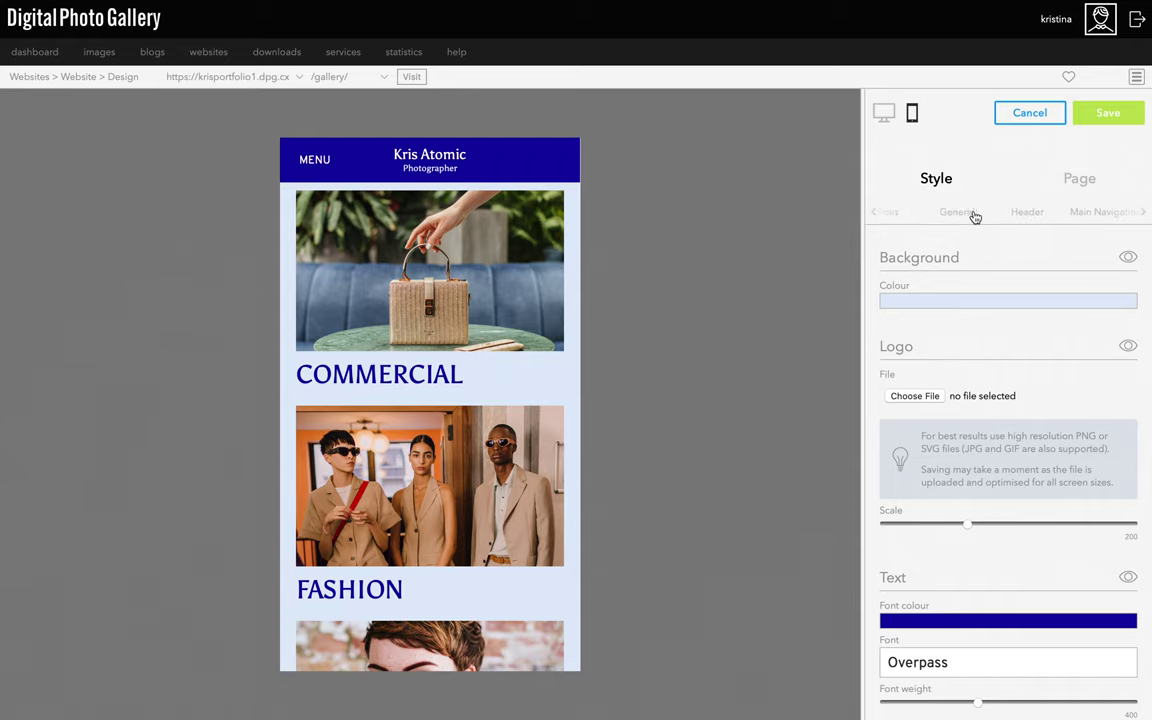
{"action": "scroll", "coordinate": [975, 216], "scroll_direction": "right", "scroll_amount": 2}
{"action": "left_click", "coordinate": [1043, 224]}
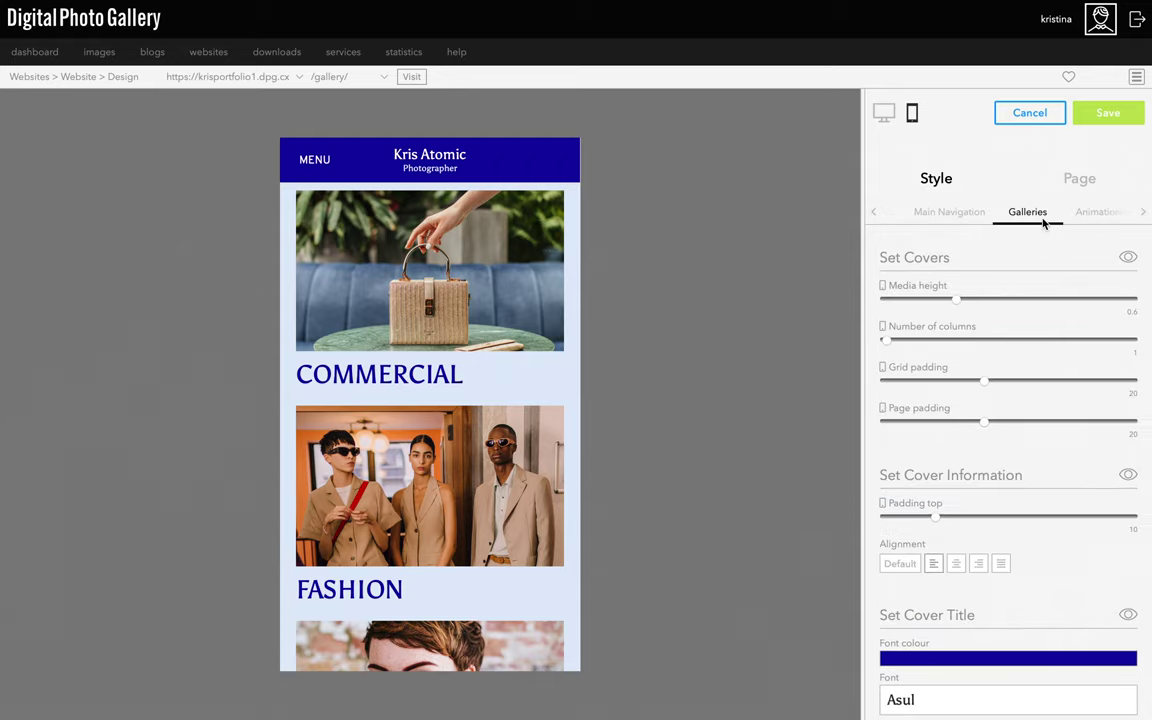
{"action": "mouse_move", "coordinate": [952, 304]}
{"action": "left_mouse_down"}
{"action": "mouse_move", "coordinate": [992, 306]}
{"action": "mouse_move", "coordinate": [968, 313]}
{"action": "left_mouse_up"}
{"action": "left_click_drag", "start_coordinate": [886, 344], "coordinate": [958, 346]}
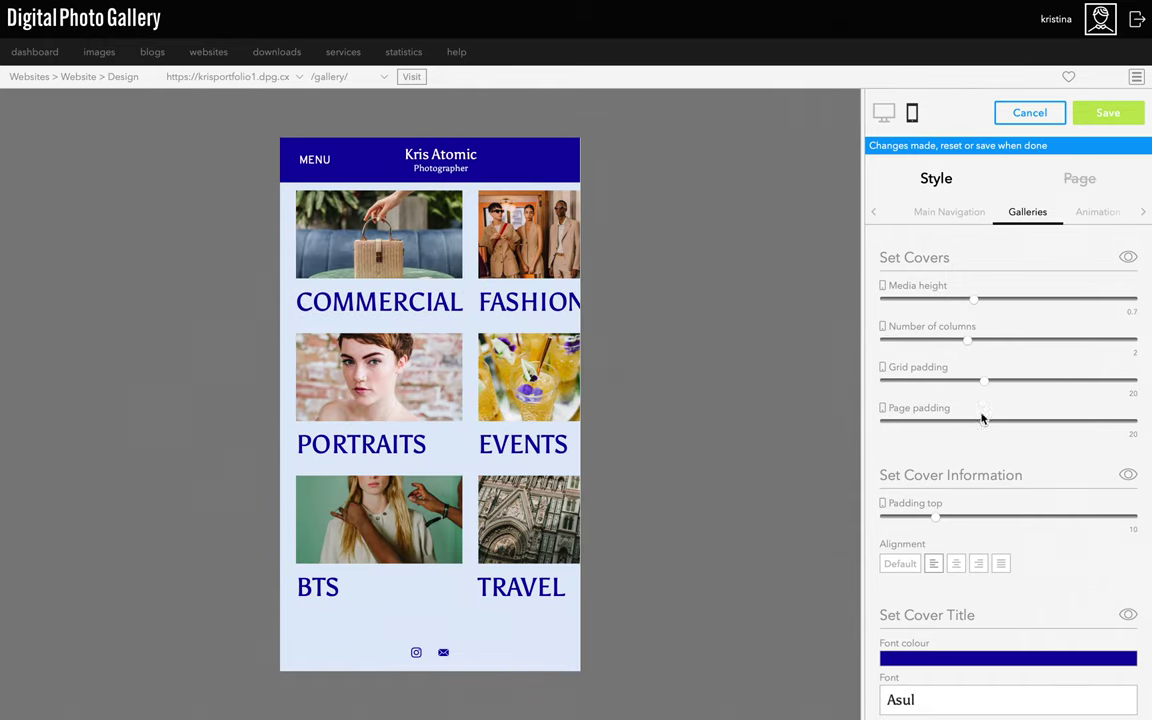
Step: Set the mobile Set Cover Title font size to 1 and save the design changes
{"action": "scroll", "coordinate": [982, 419], "scroll_direction": "down", "scroll_amount": 5}
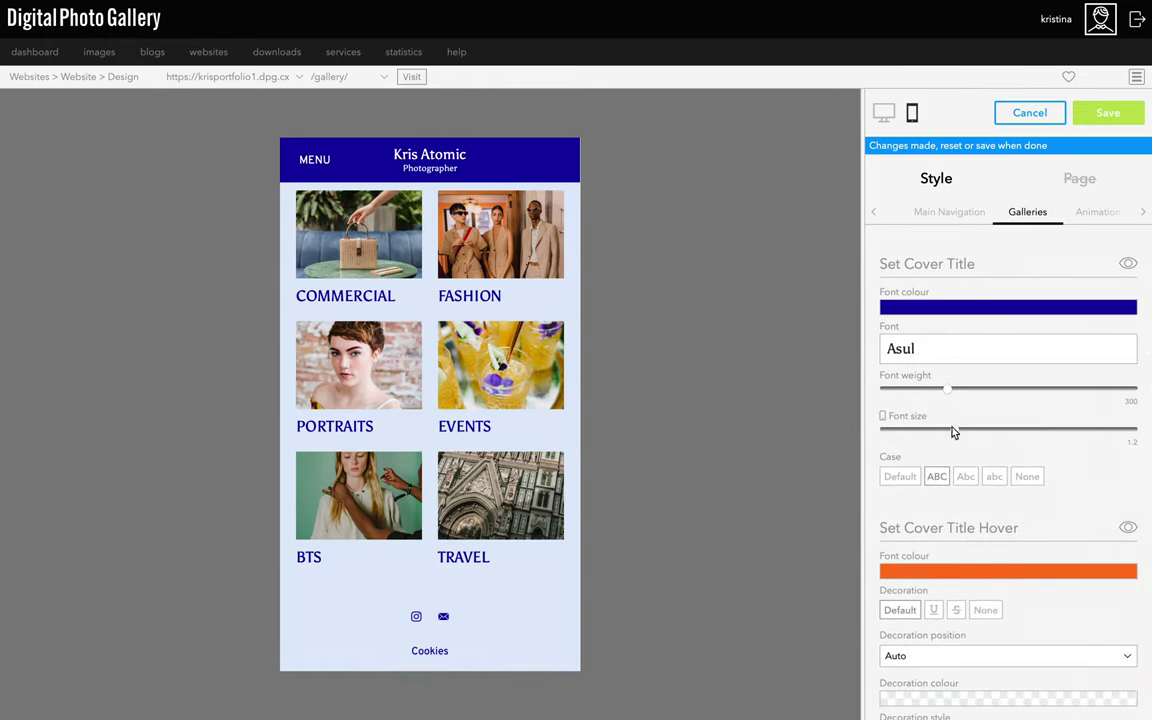
{"action": "mouse_move", "coordinate": [952, 432]}
{"action": "left_mouse_down"}
{"action": "mouse_move", "coordinate": [926, 428]}
{"action": "mouse_move", "coordinate": [938, 428]}
{"action": "left_mouse_up"}
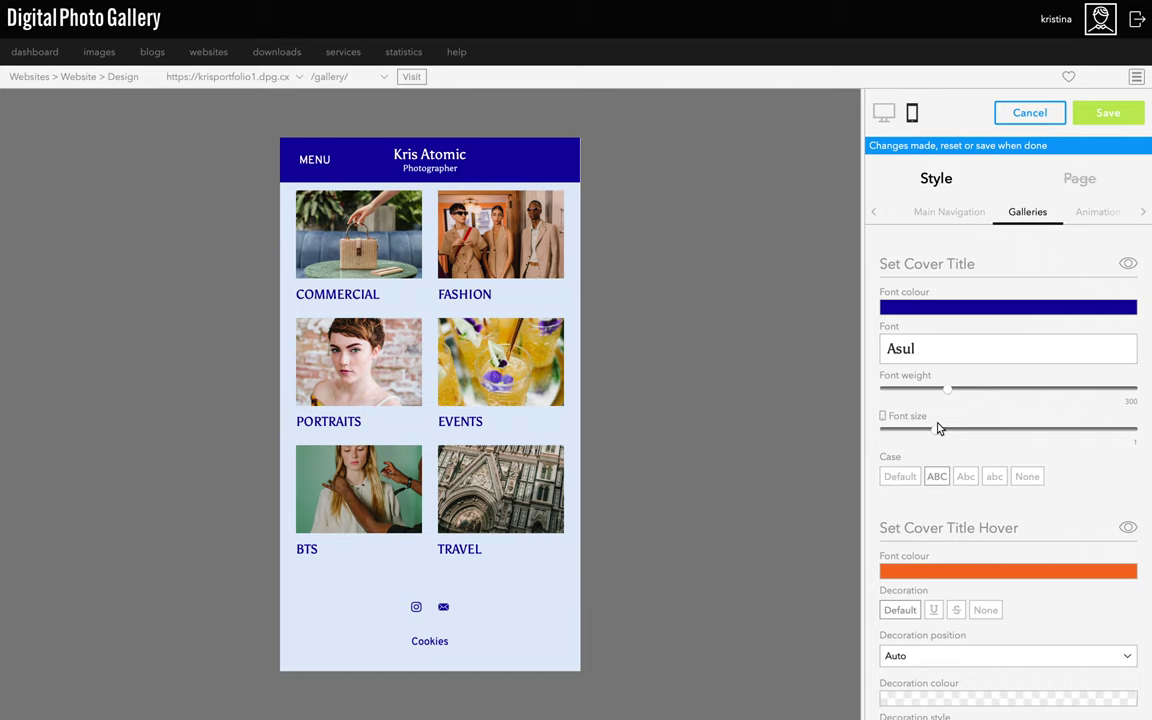
{"action": "left_click", "coordinate": [1108, 113]}
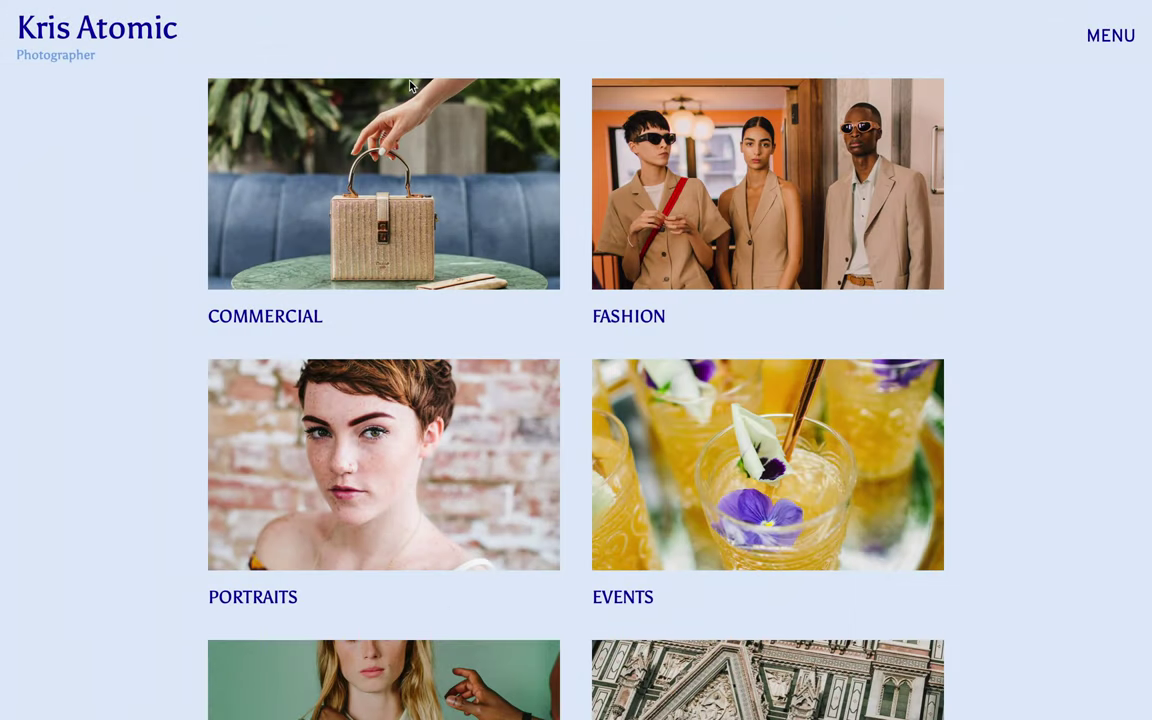
Step: Review the live site's gallery page from top to bottom and open the Portfolio page from the site menu
{"action": "scroll", "coordinate": [409, 85], "scroll_direction": "down", "scroll_amount": 3}
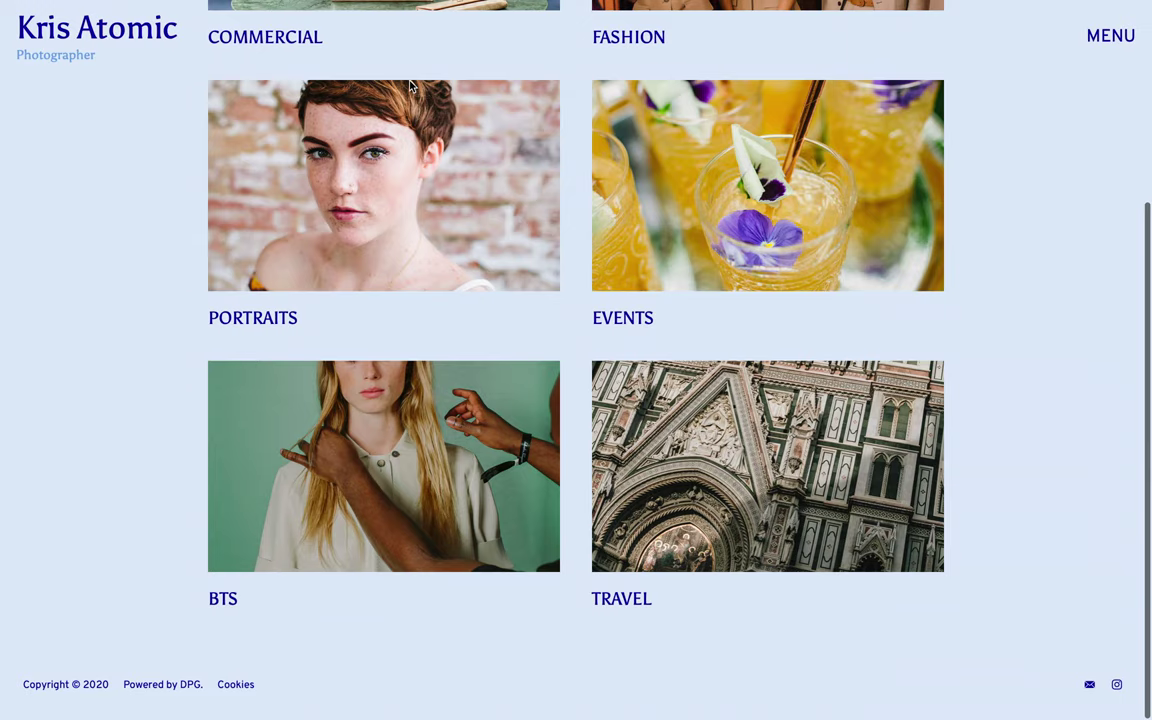
{"action": "scroll", "coordinate": [409, 85], "scroll_direction": "up", "scroll_amount": 3}
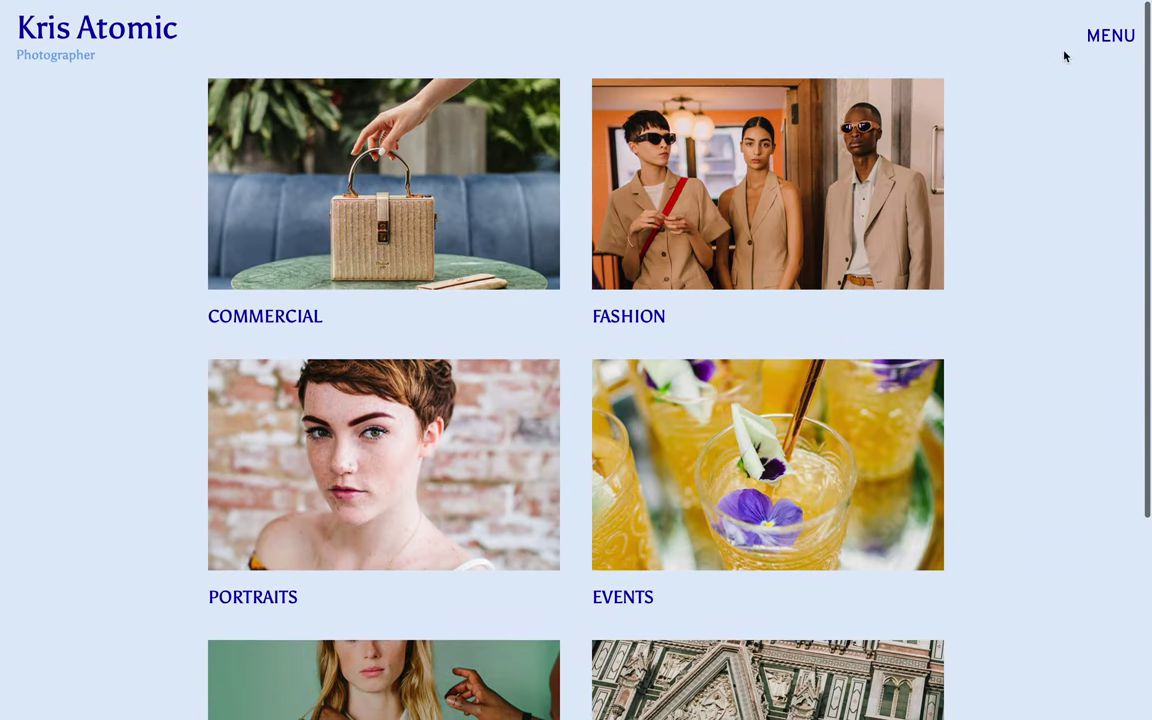
{"action": "left_click", "coordinate": [1106, 42]}
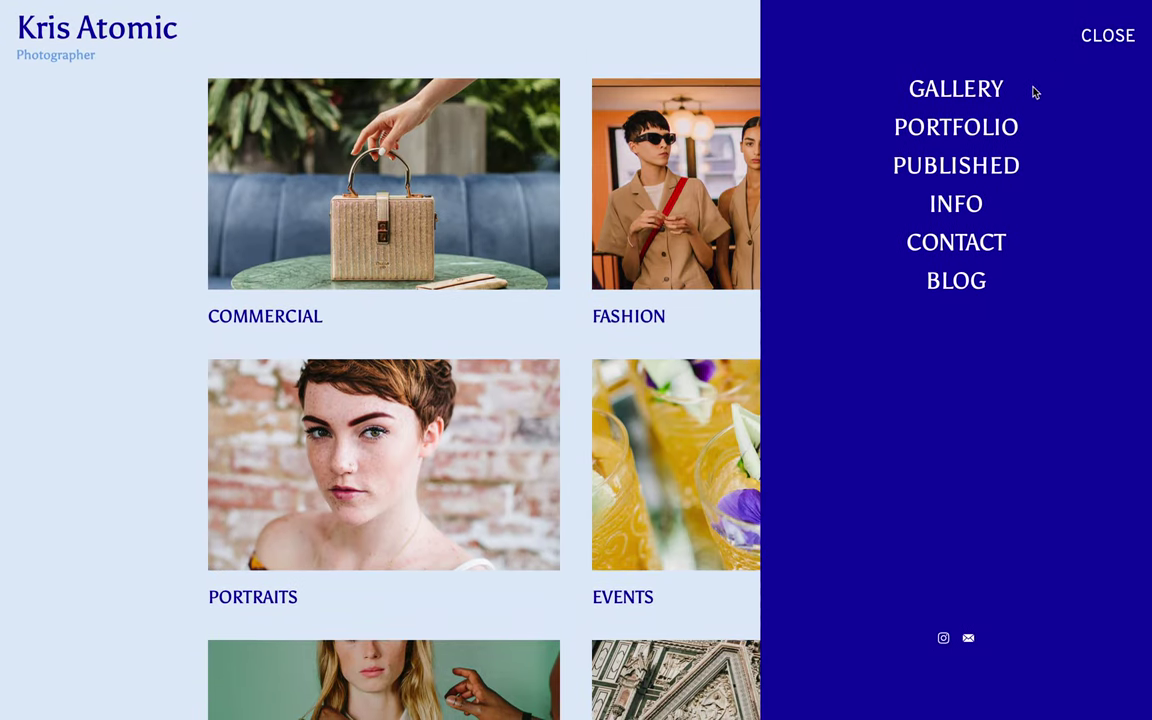
{"action": "left_click", "coordinate": [1001, 131]}
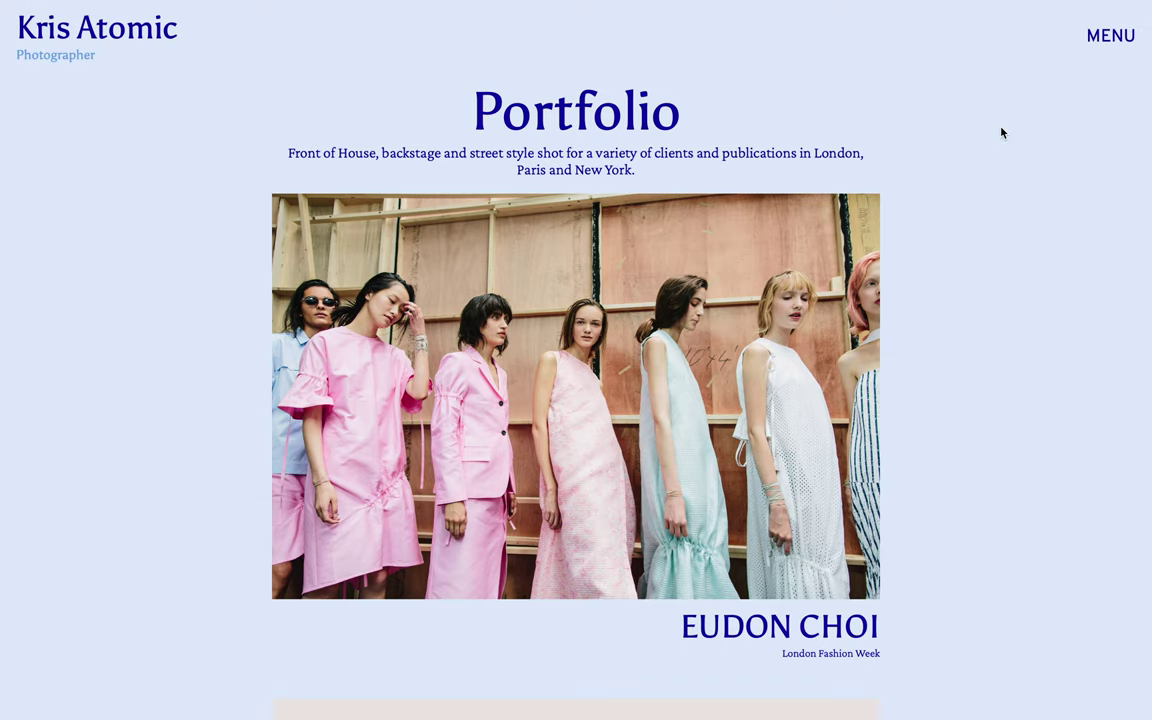
Step: Open the live site's Published page, browse its images back to the first in the lightbox, and toggle the full-screen view
{"action": "left_click", "coordinate": [1110, 36]}
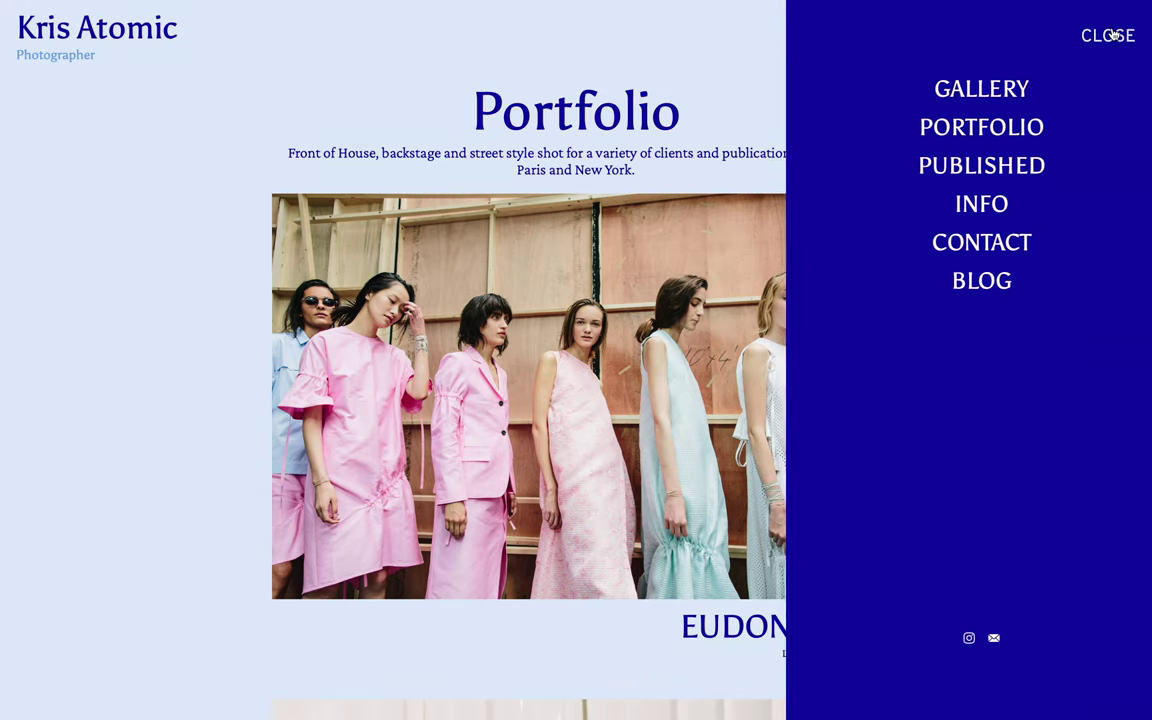
{"action": "left_click", "coordinate": [1014, 168]}
{"action": "left_click", "coordinate": [805, 249]}
{"action": "key", "text": "Left"}
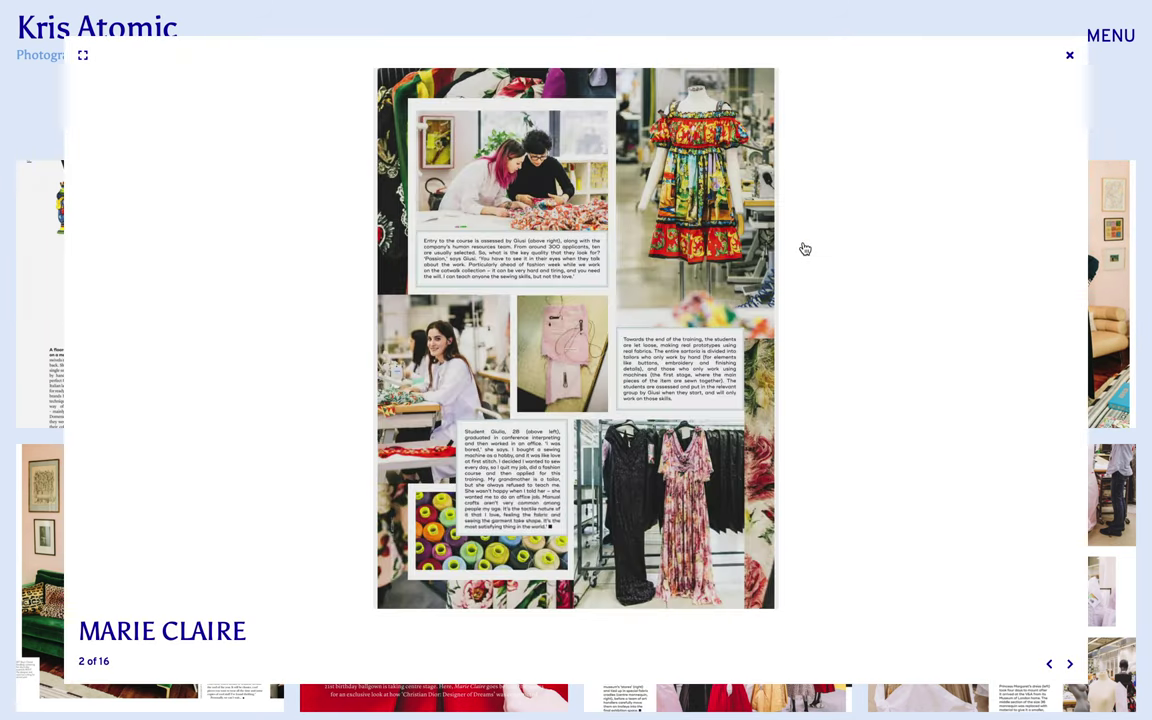
{"action": "key", "text": "Left"}
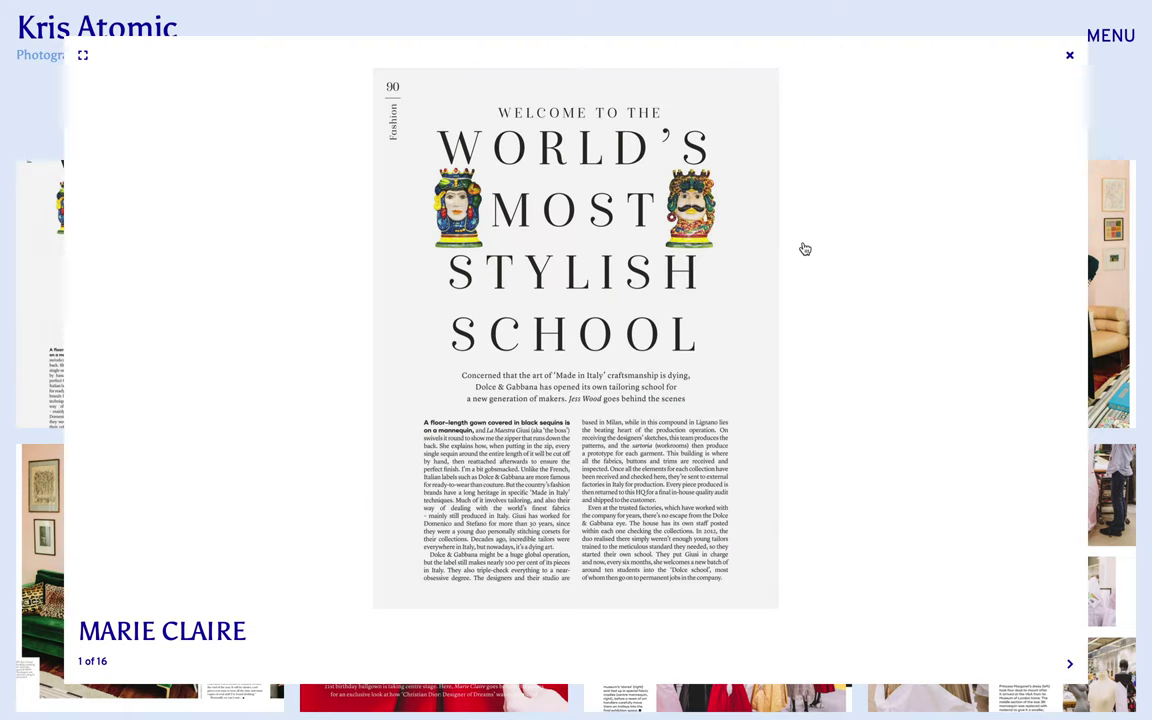
{"action": "left_click", "coordinate": [82, 57]}
{"action": "left_click", "coordinate": [82, 58]}
Step: View the live site's Contact page and reopen the site navigation menu
{"action": "left_click", "coordinate": [1090, 44]}
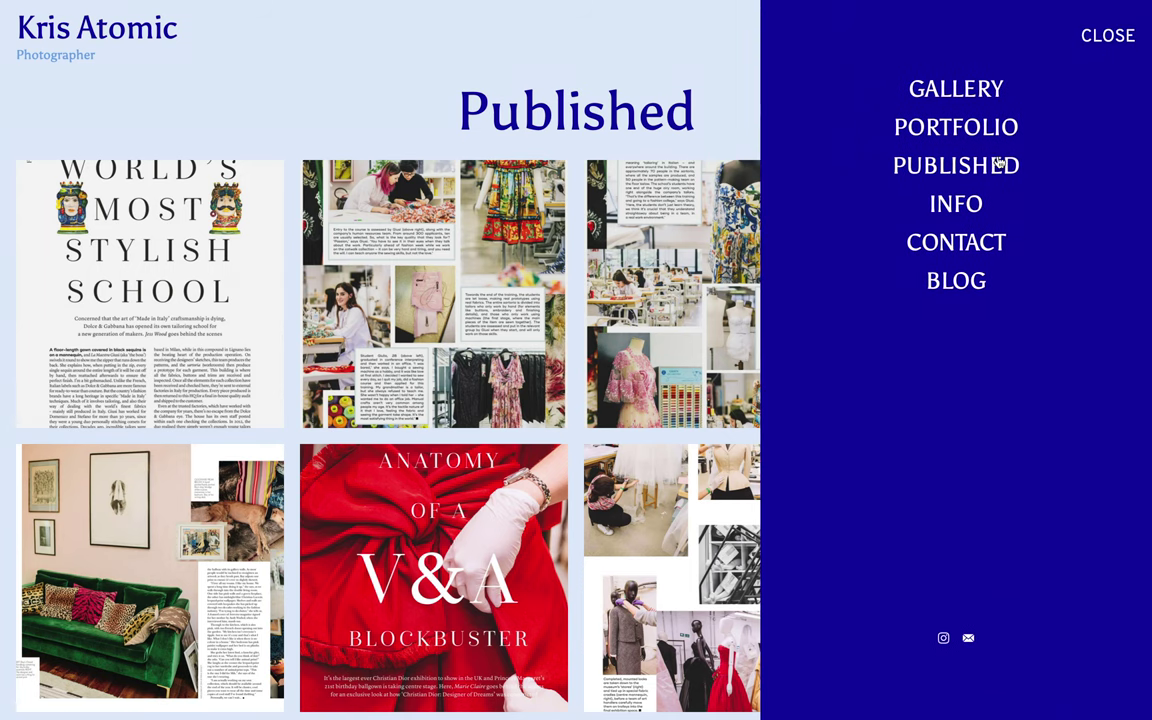
{"action": "left_click", "coordinate": [959, 241]}
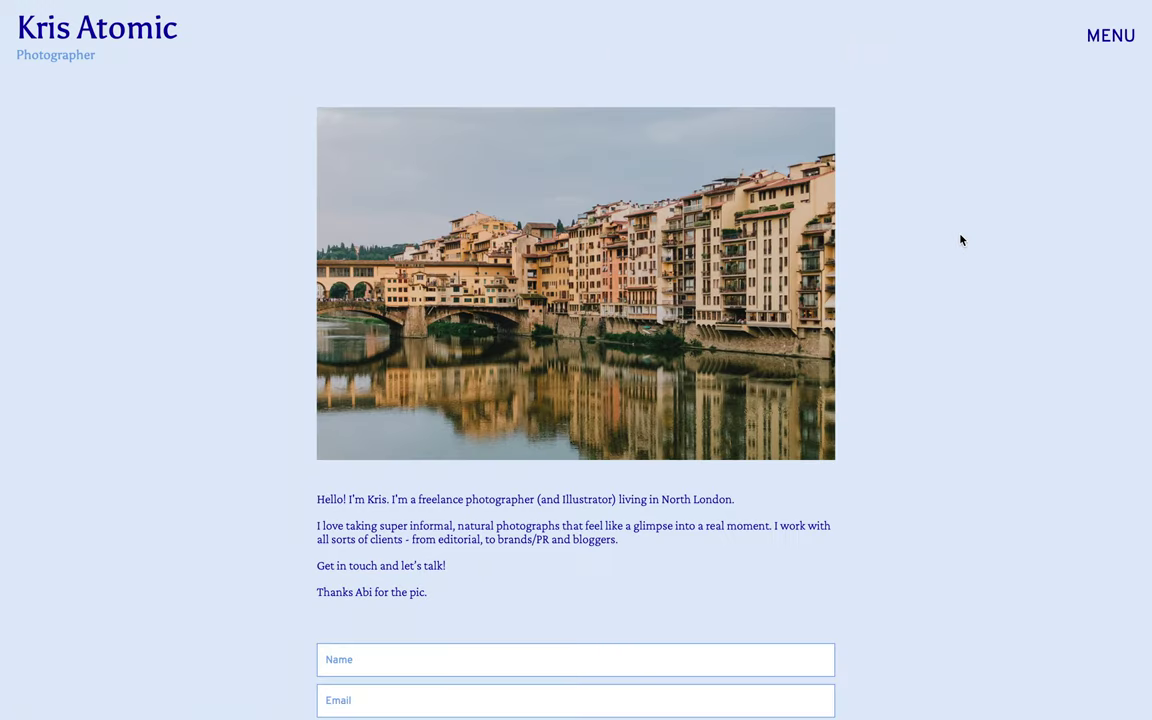
{"action": "left_click", "coordinate": [1125, 42]}
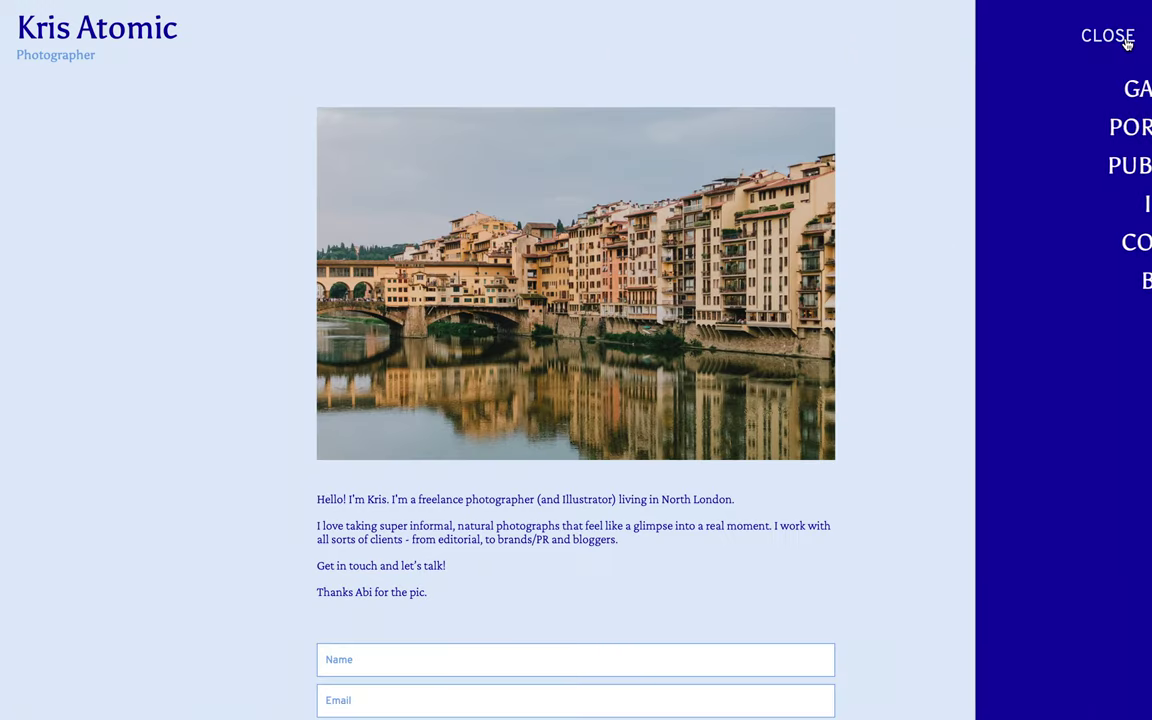